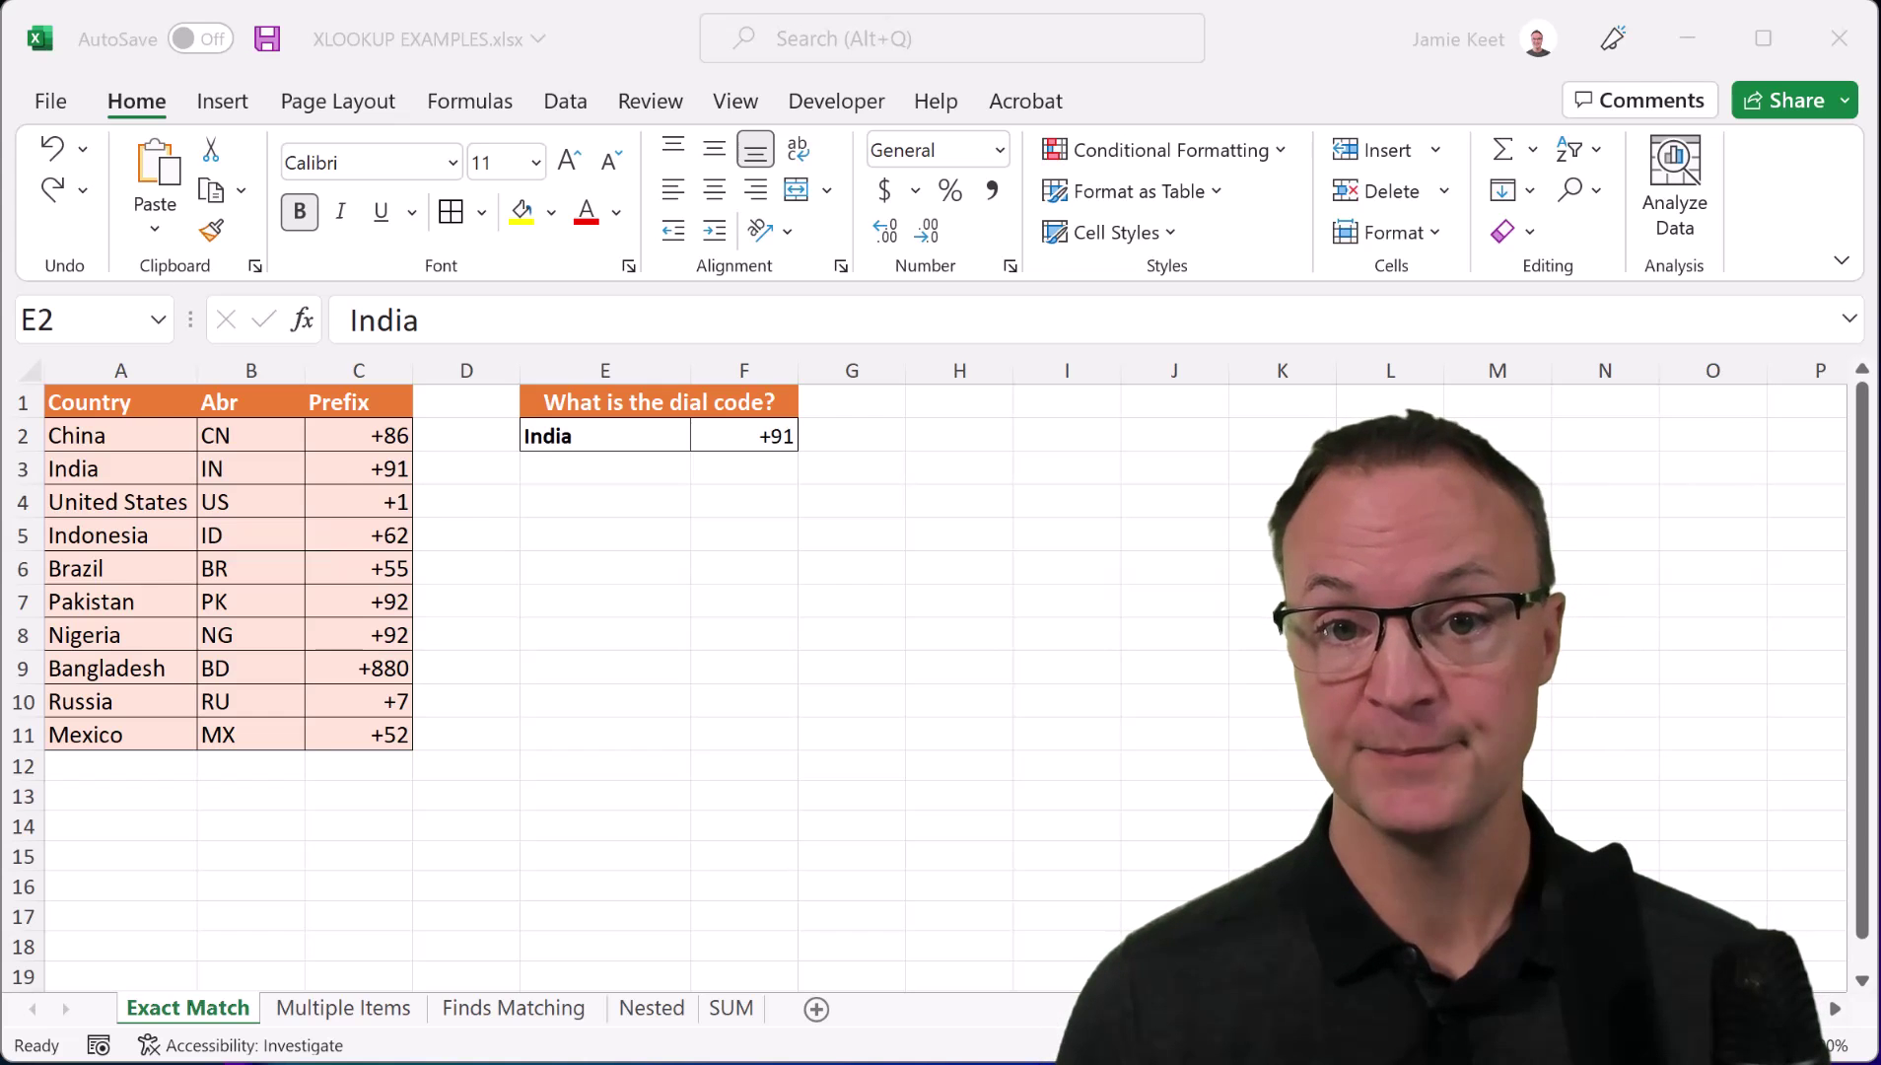
# - Clear the existing dial code formula from cell F2
pyautogui.click(605, 502)
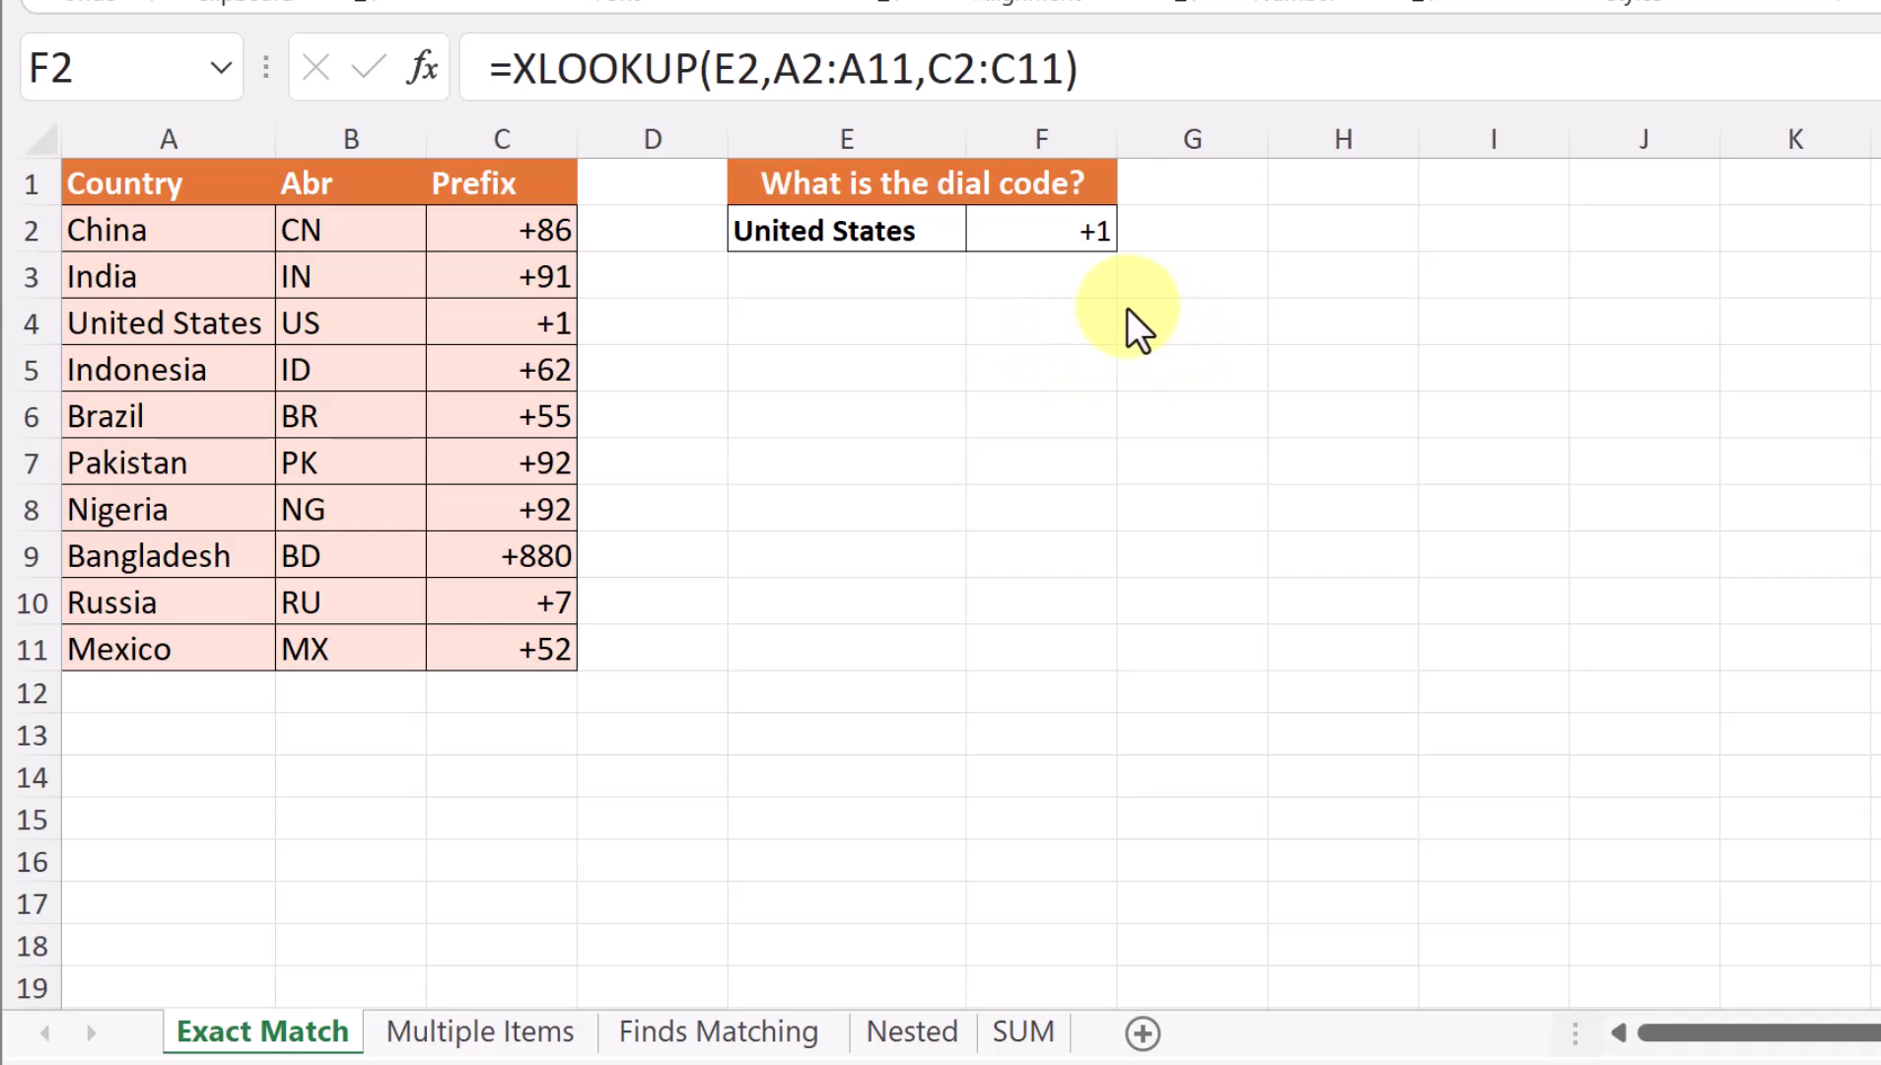
pyautogui.click(1052, 234)
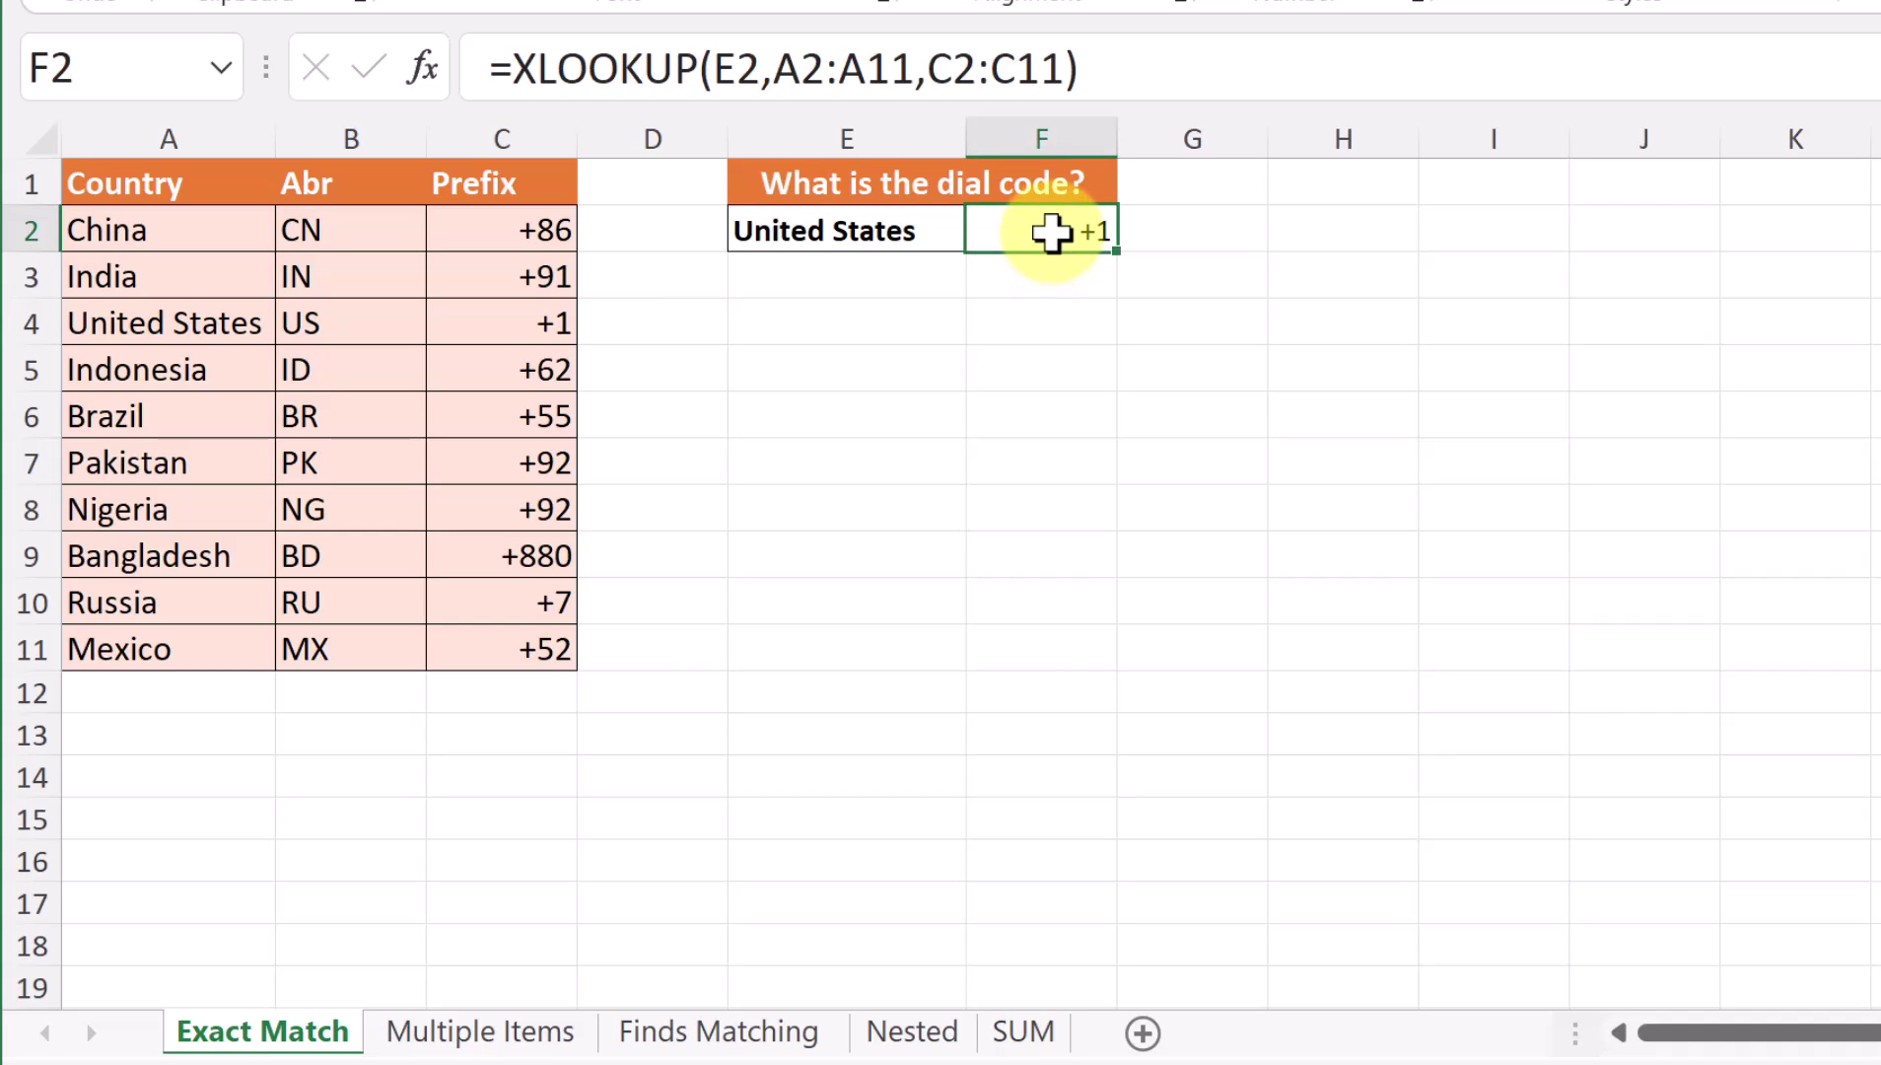
pyautogui.press('Delete')
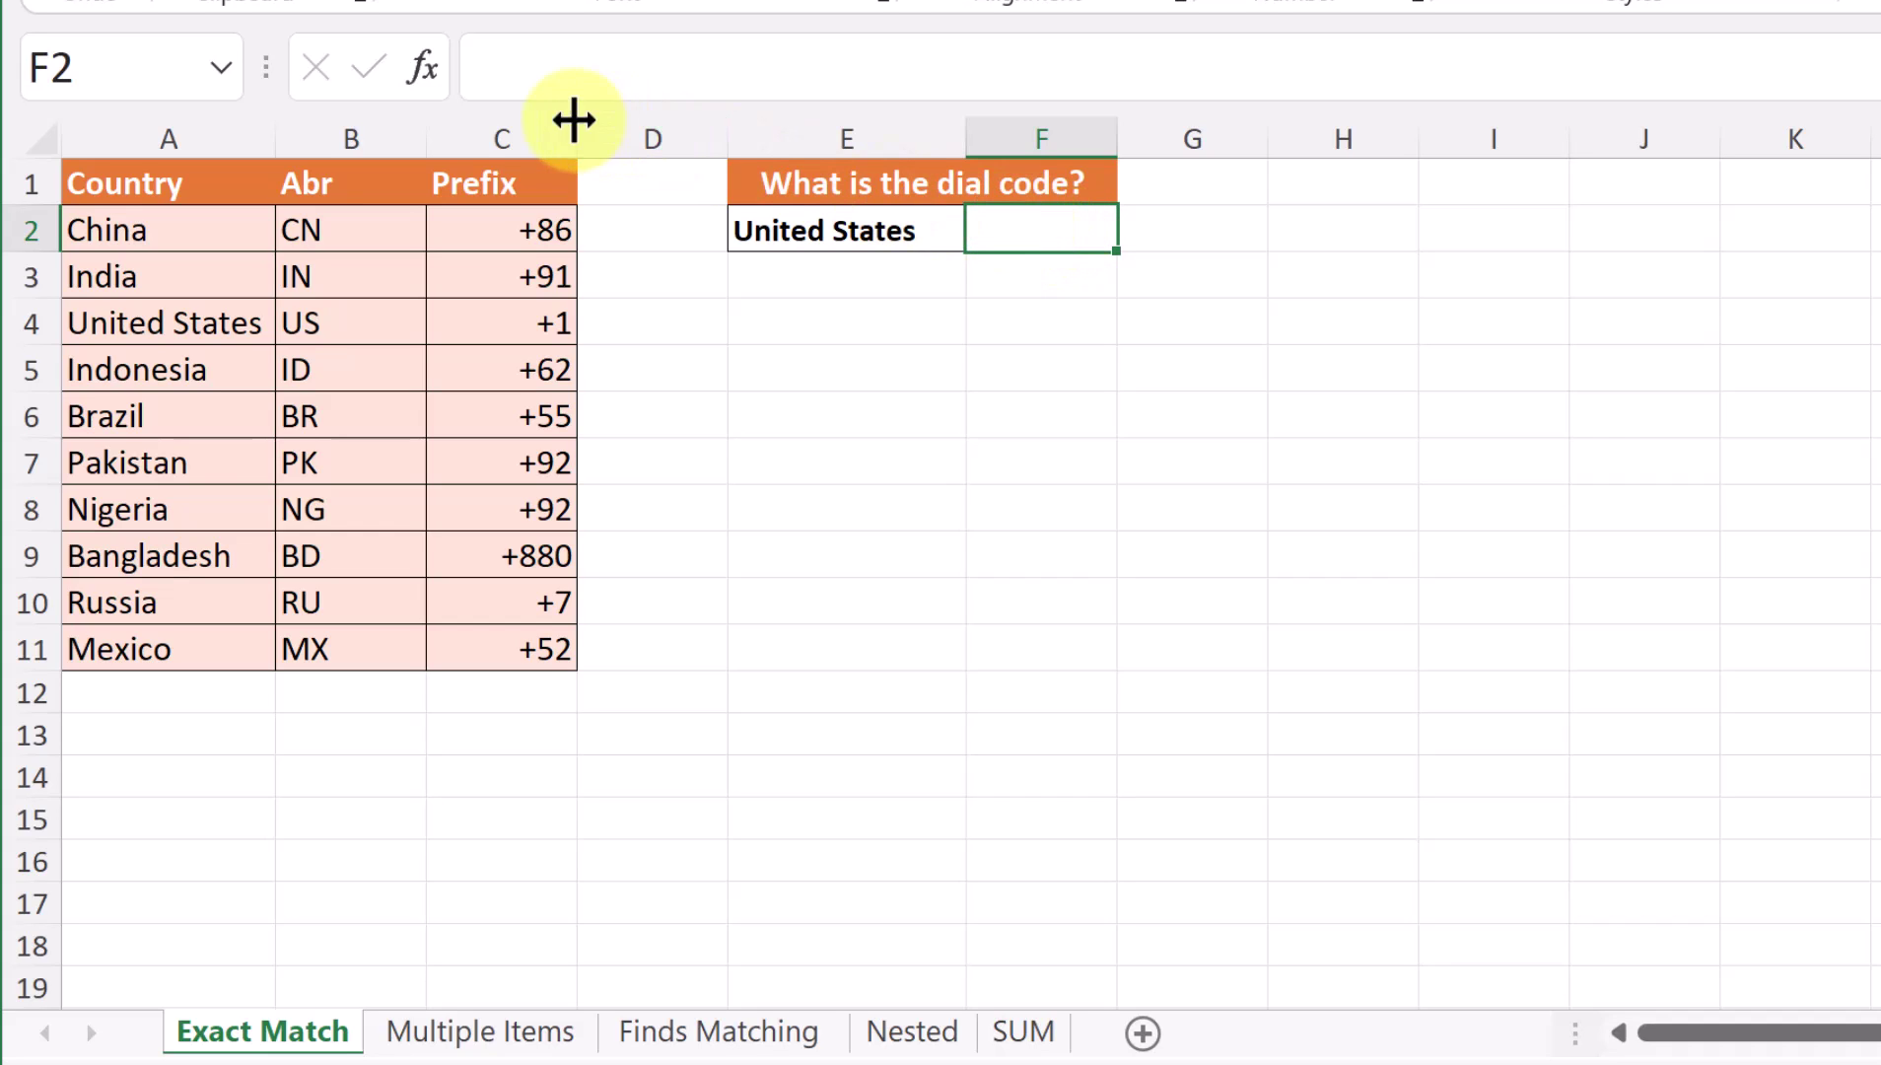
# - Search the function list for "xlo" and insert the XLOOKUP function into cell F2
pyautogui.click(423, 71)
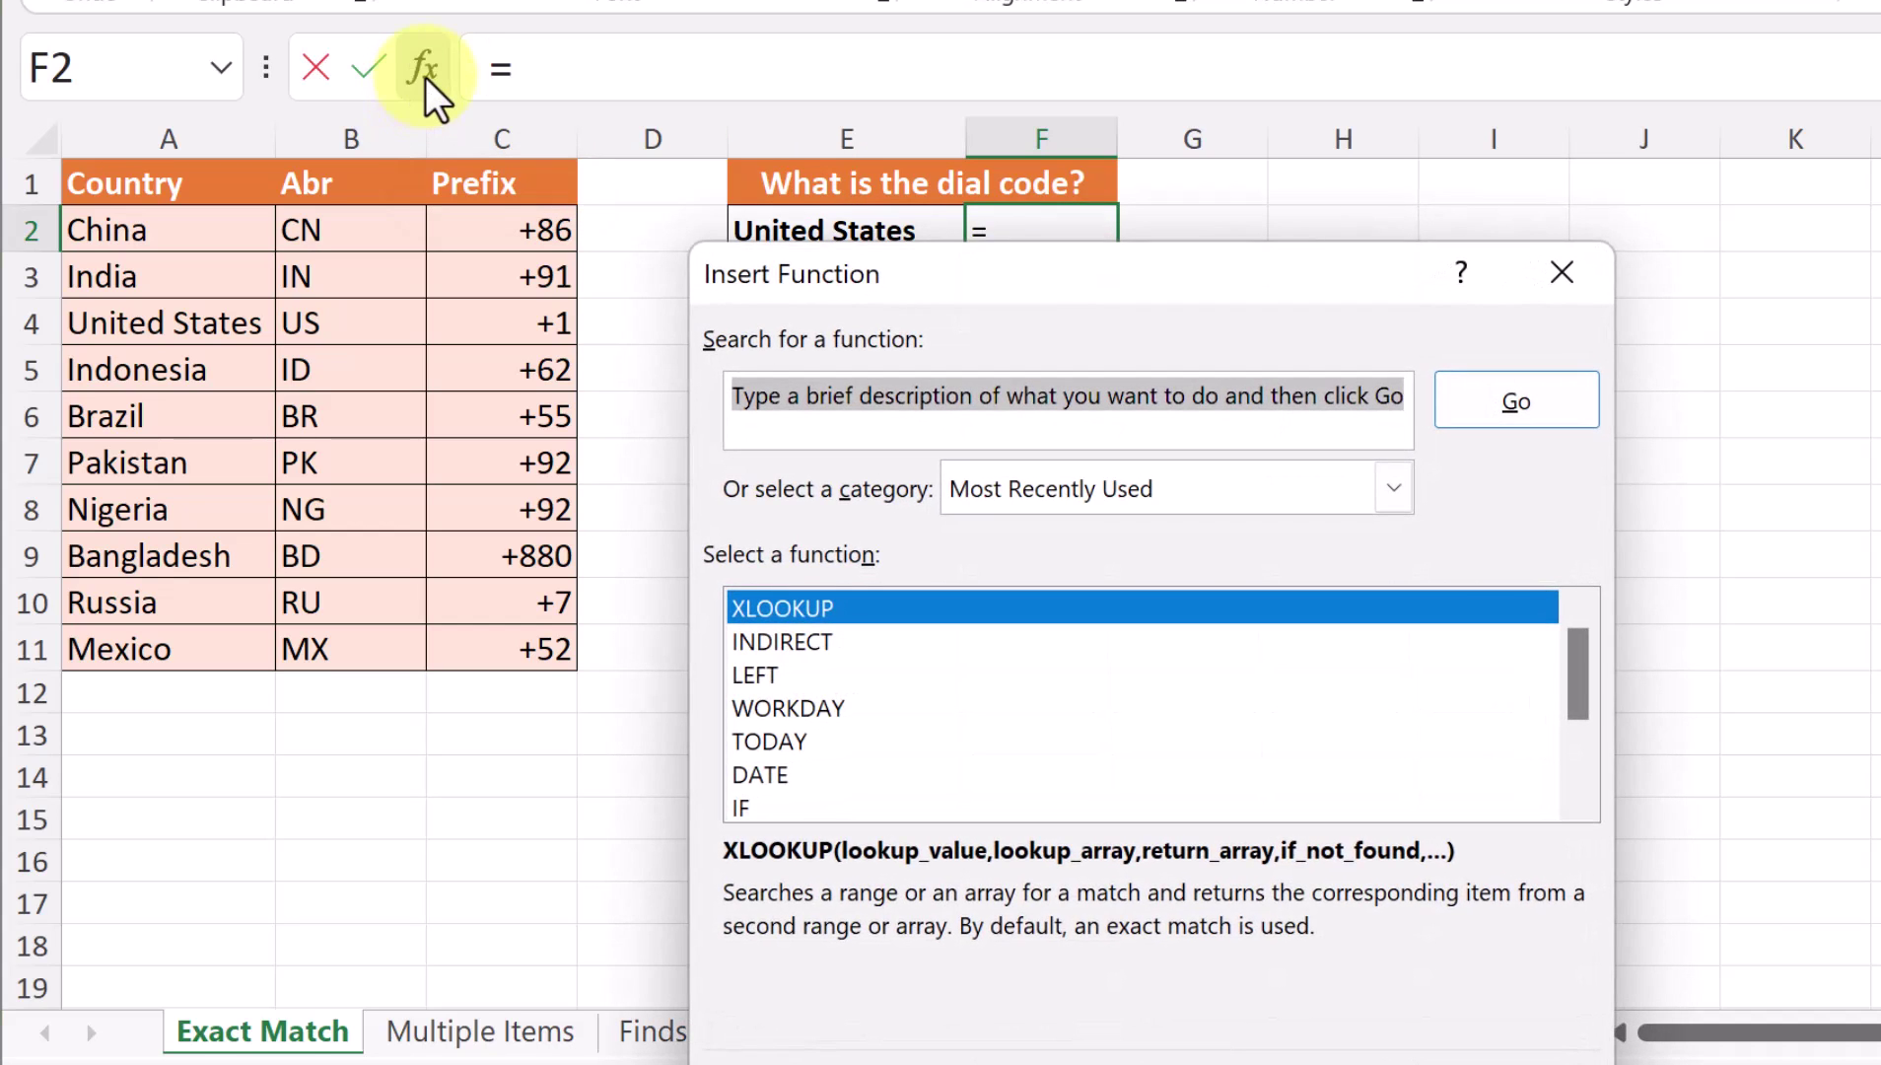
pyautogui.moveTo(776, 261); pyautogui.dragTo(691, 185)
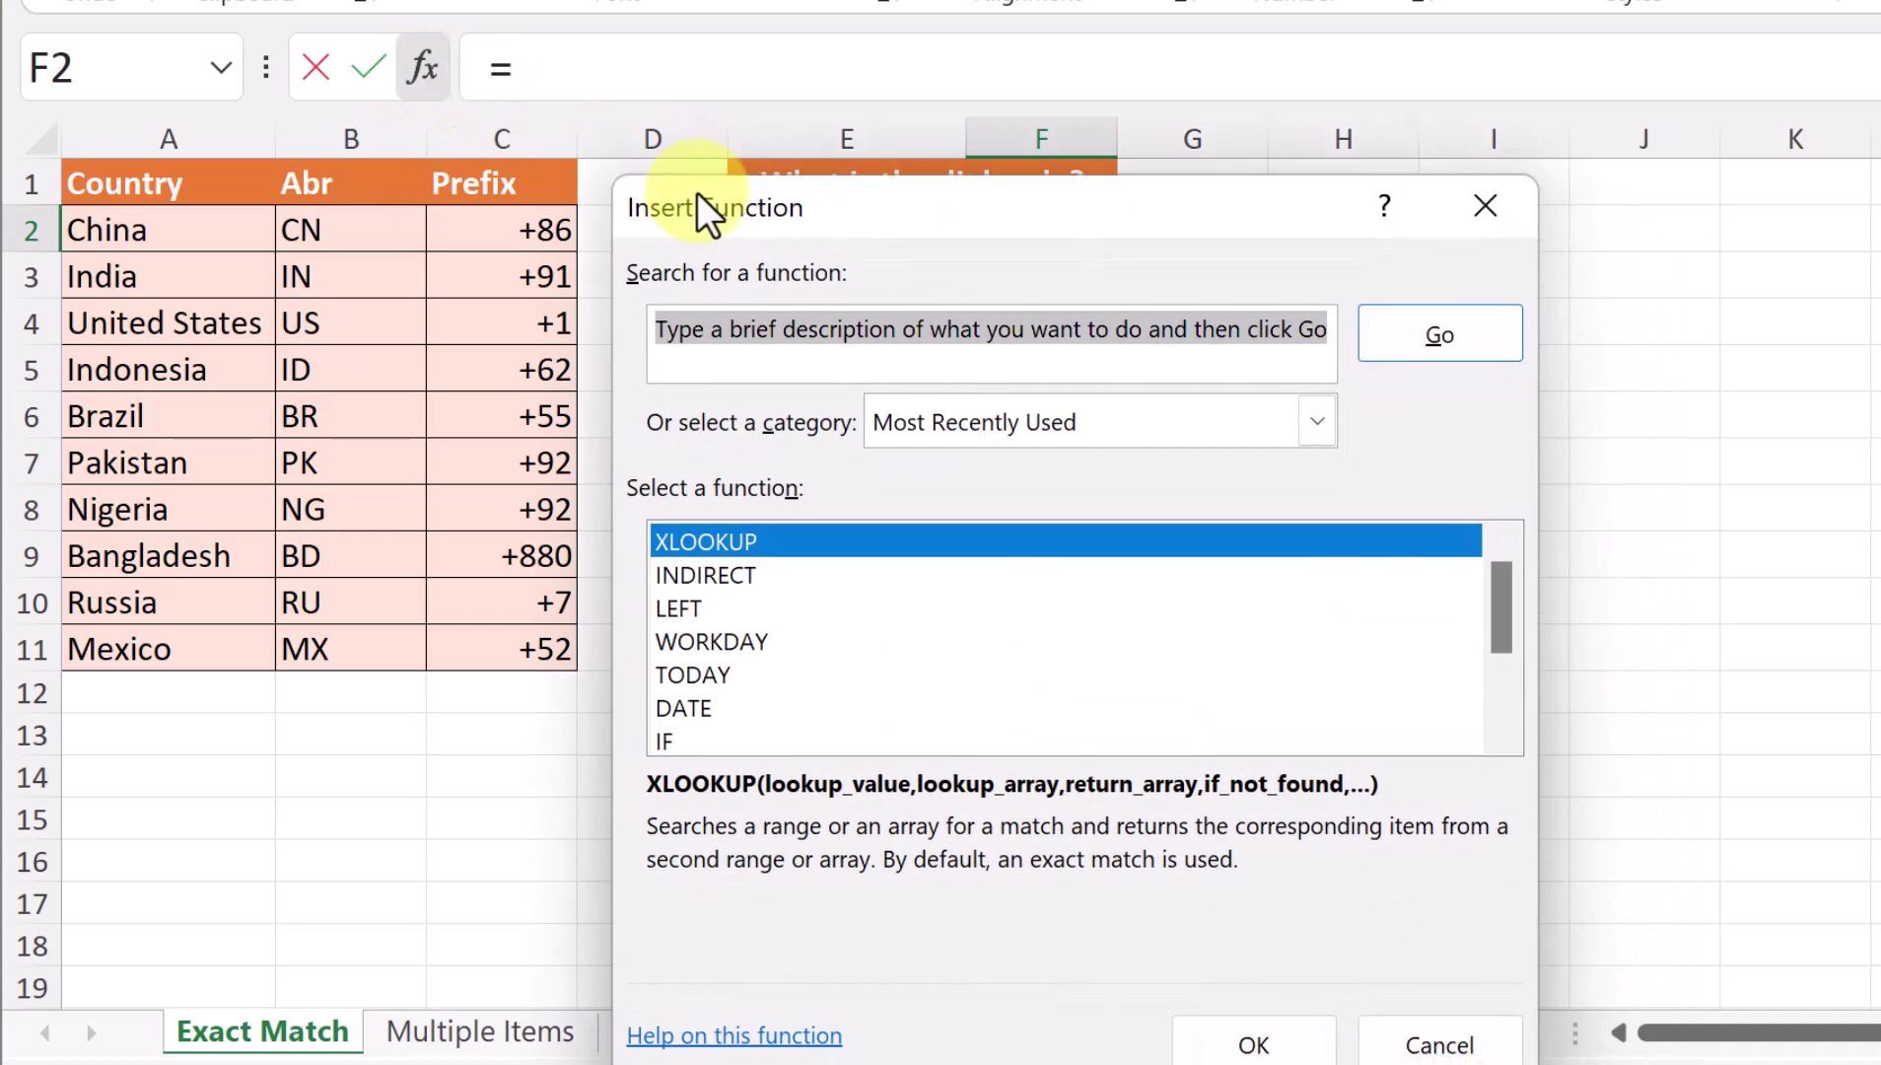
pyautogui.write('xlo')
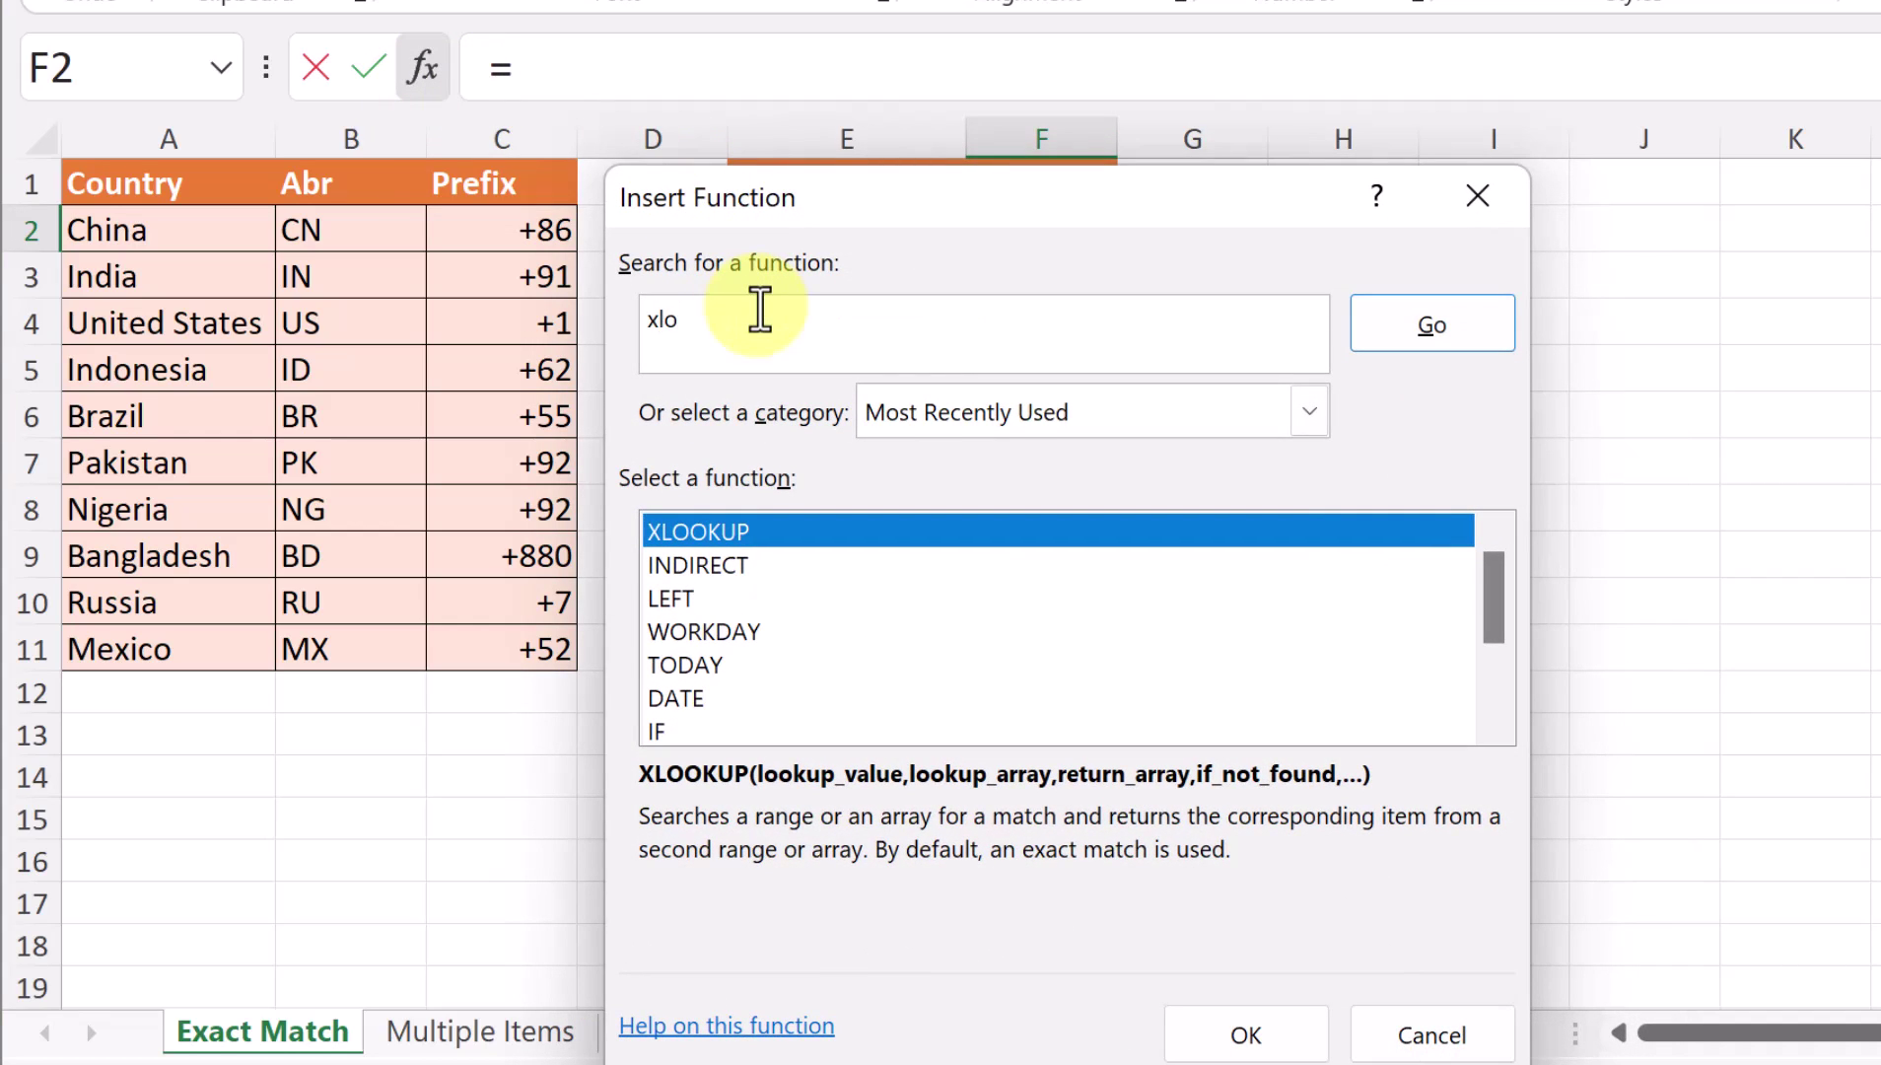
pyautogui.press('Return')
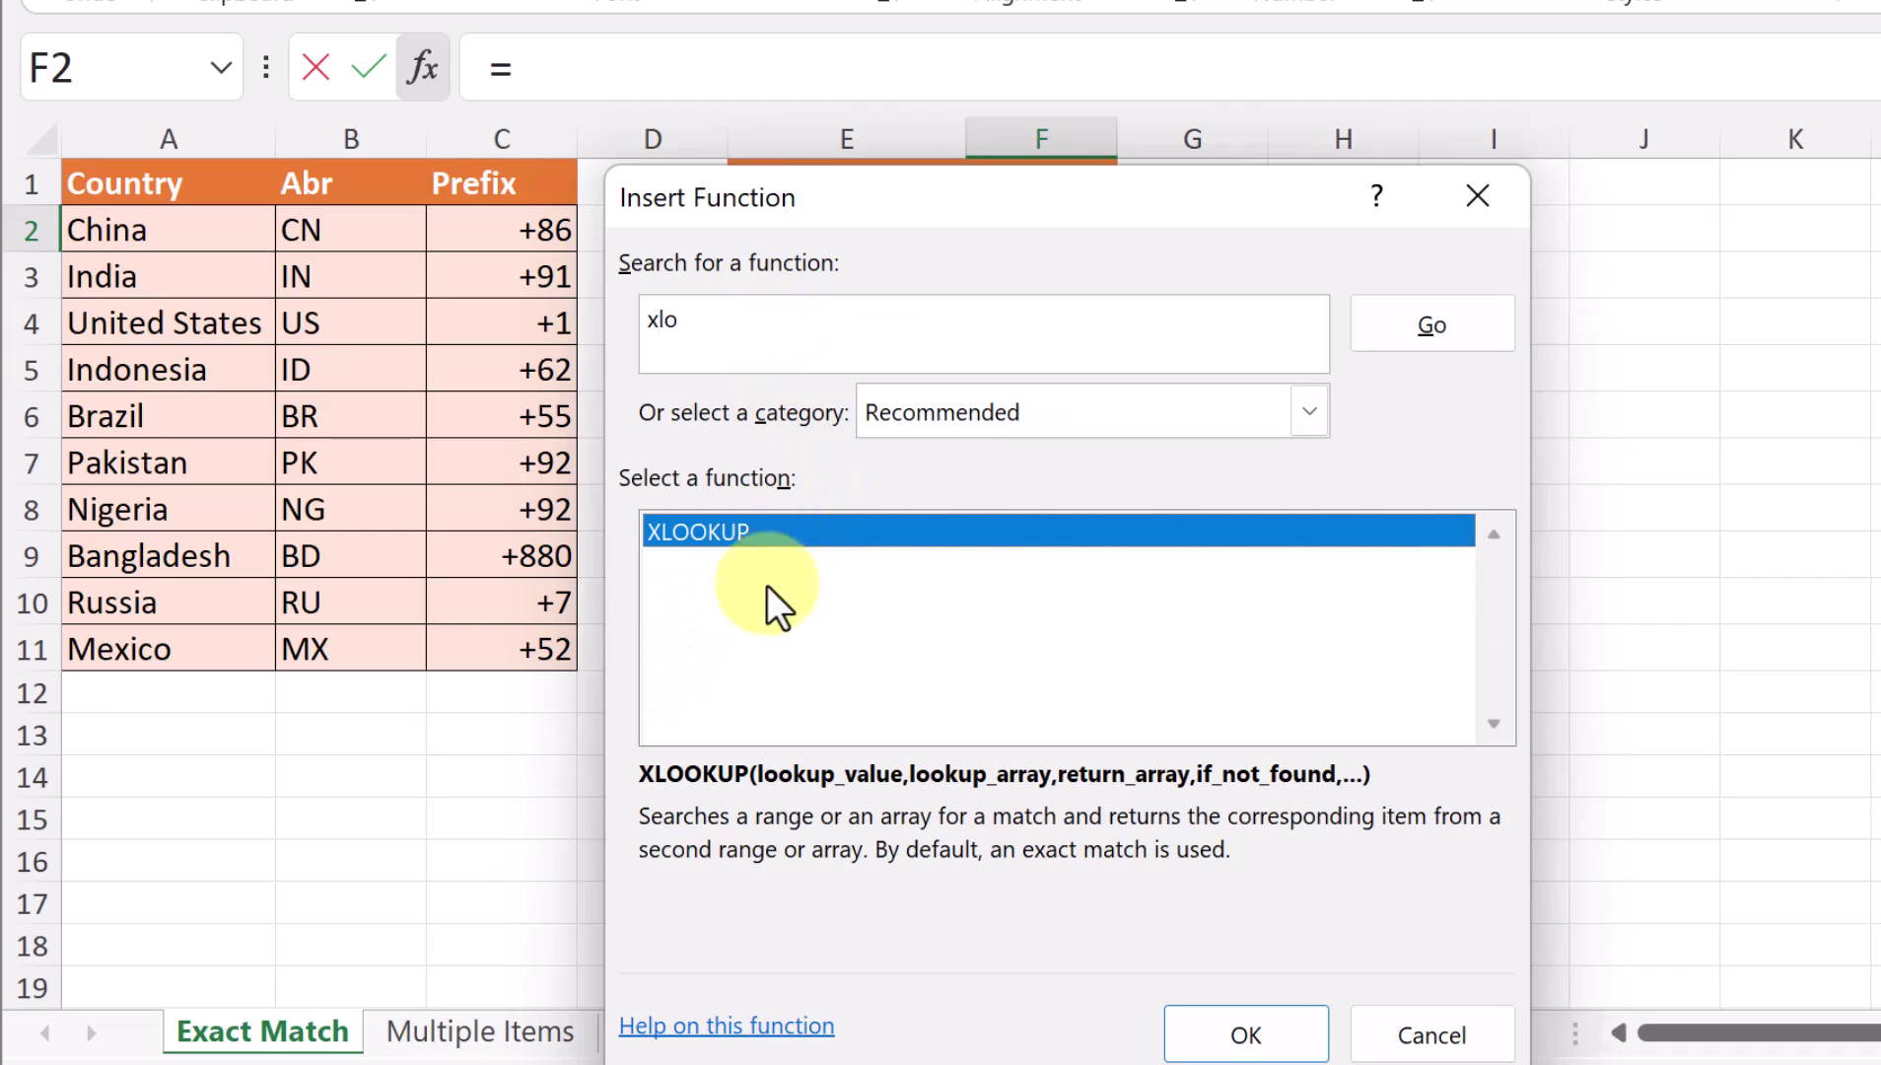
pyautogui.doubleClick(746, 536)
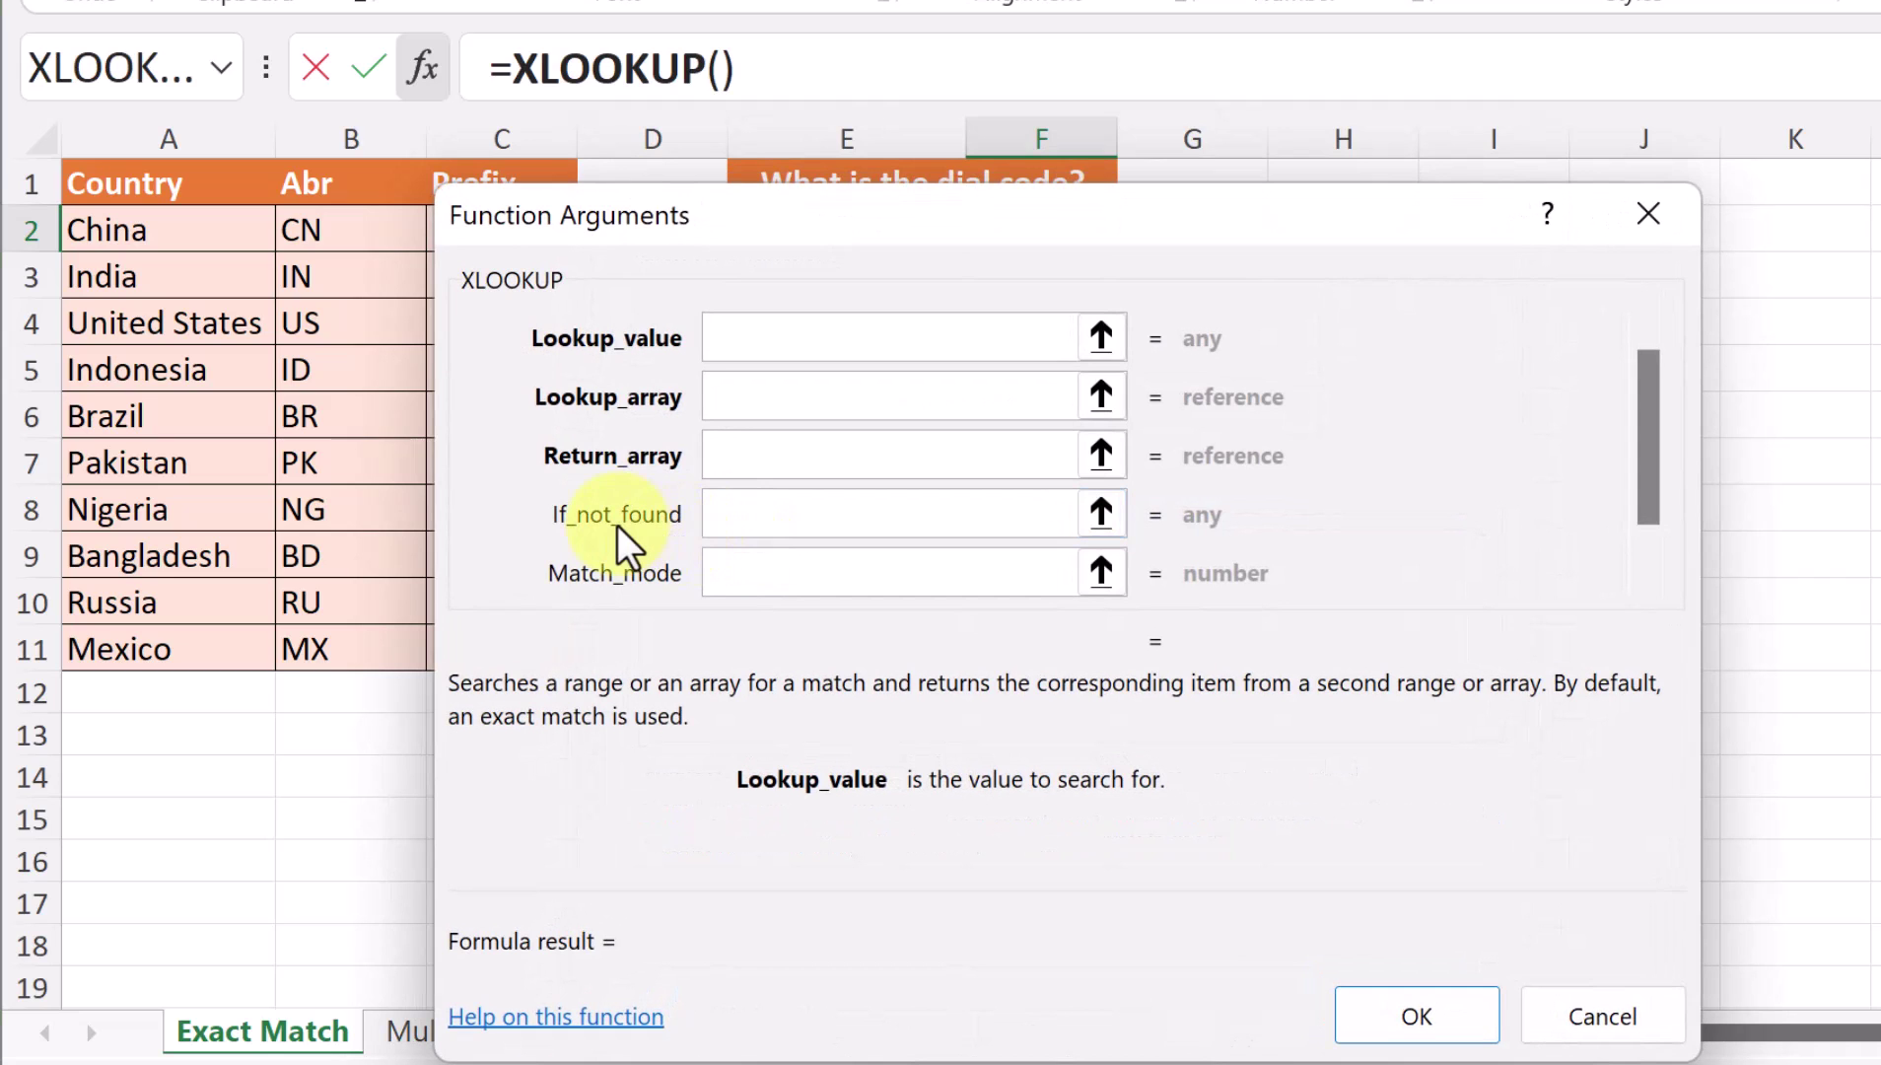
# - Complete the XLOOKUP in F2 with lookup value E2, lookup array A2:A11 and return array C2:C11
pyautogui.moveTo(763, 226); pyautogui.dragTo(778, 316)
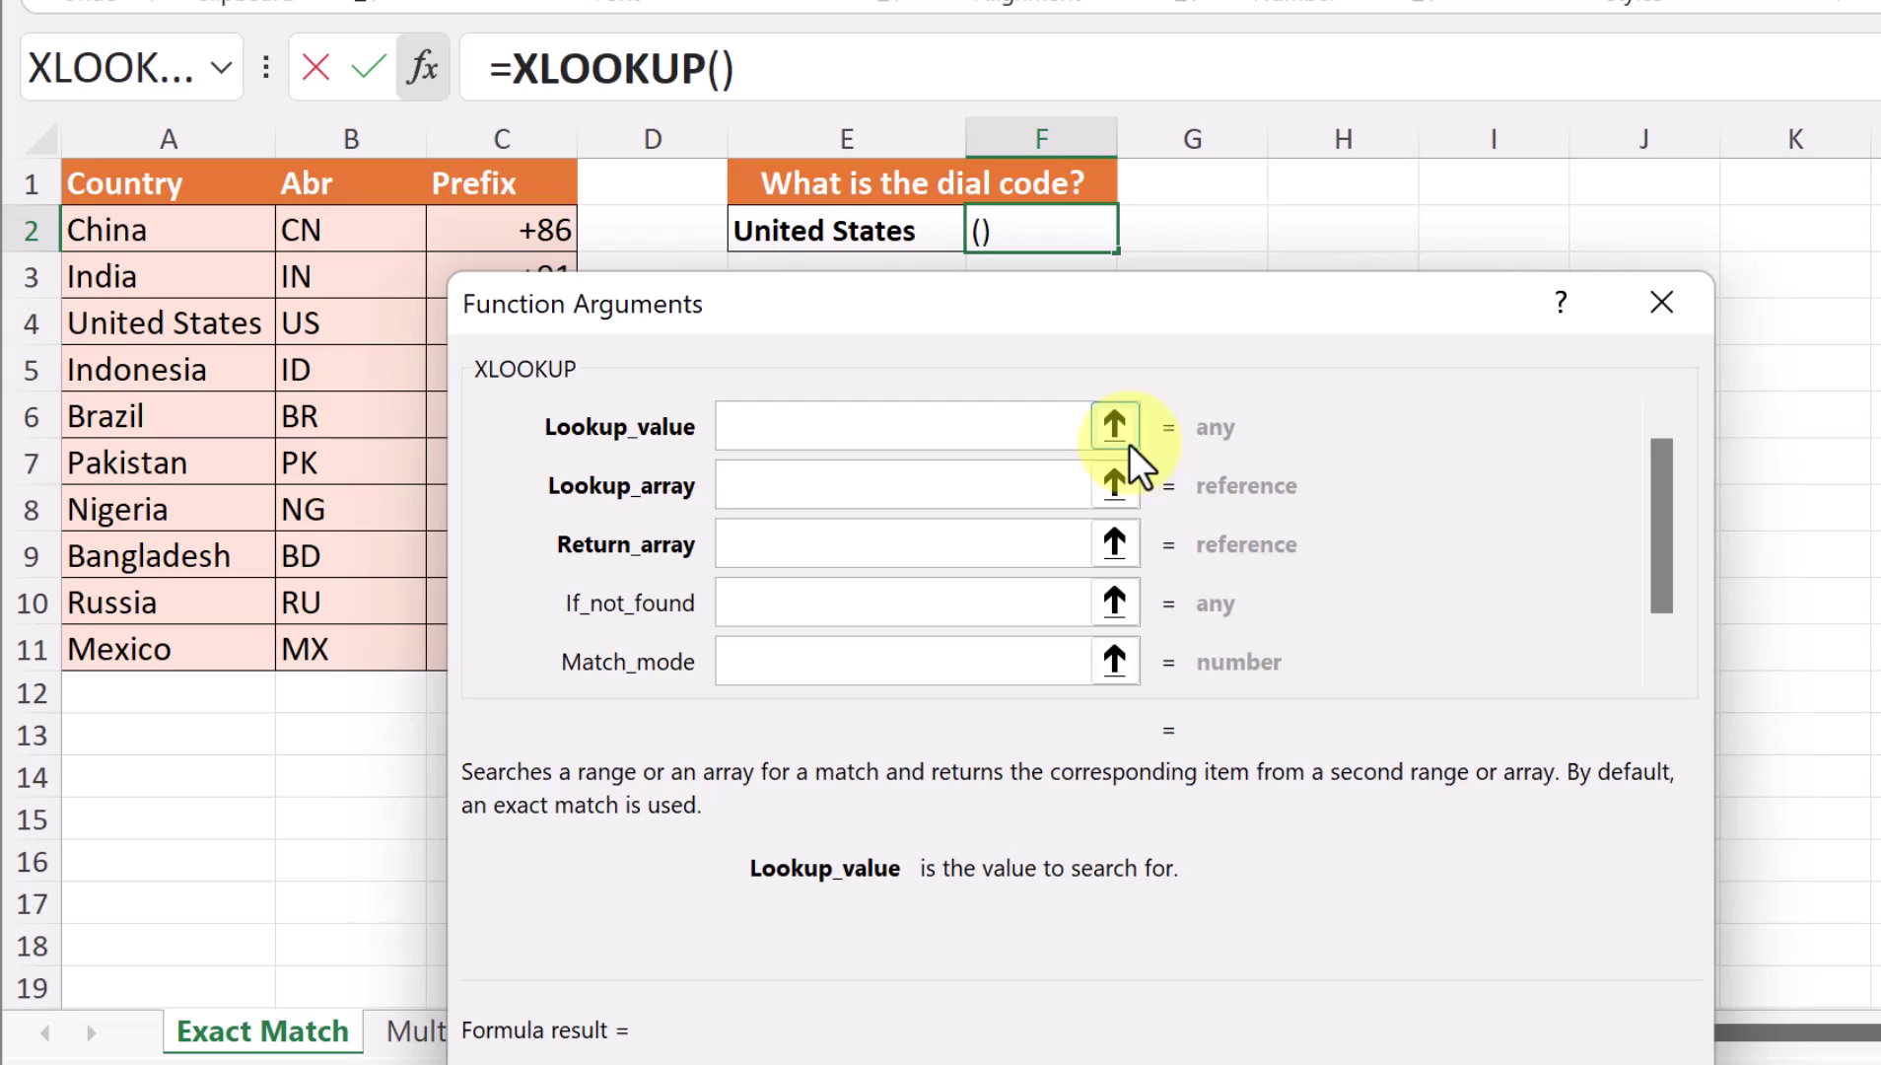
pyautogui.click(838, 232)
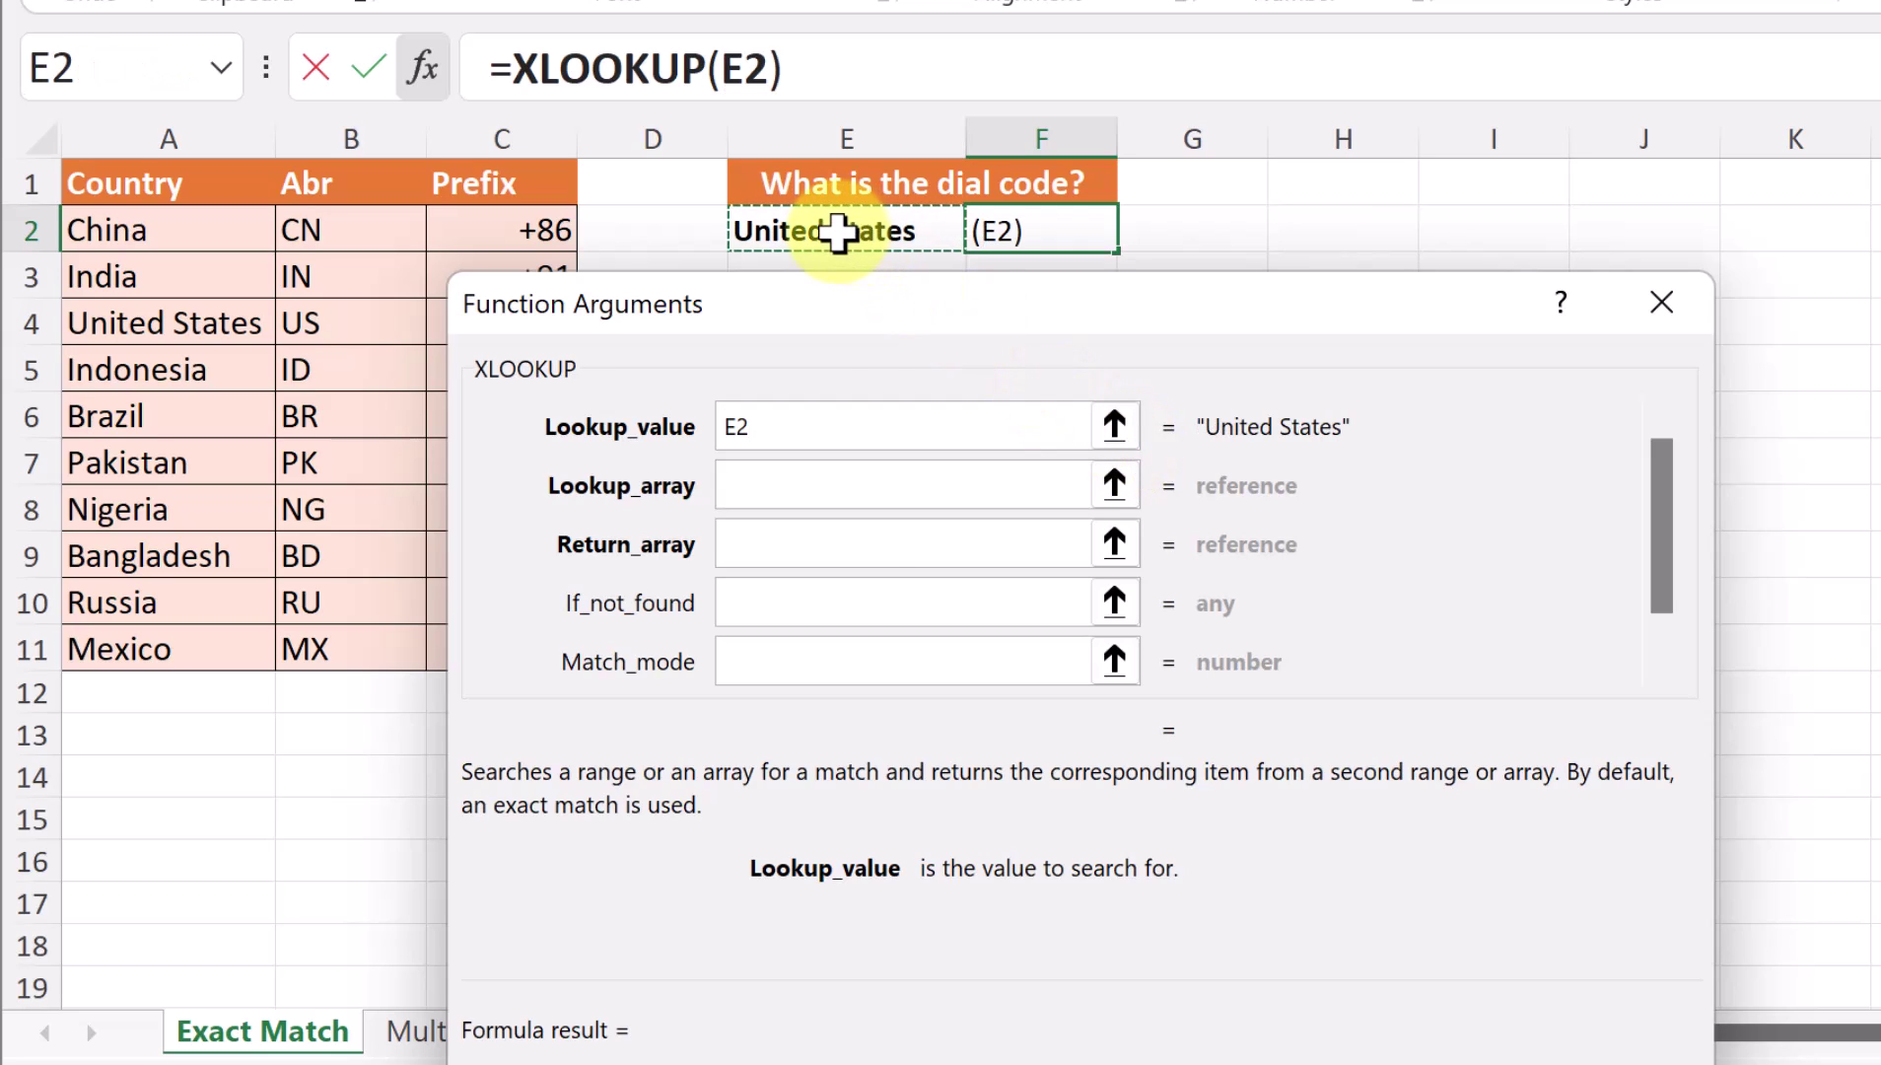
pyautogui.click(768, 490)
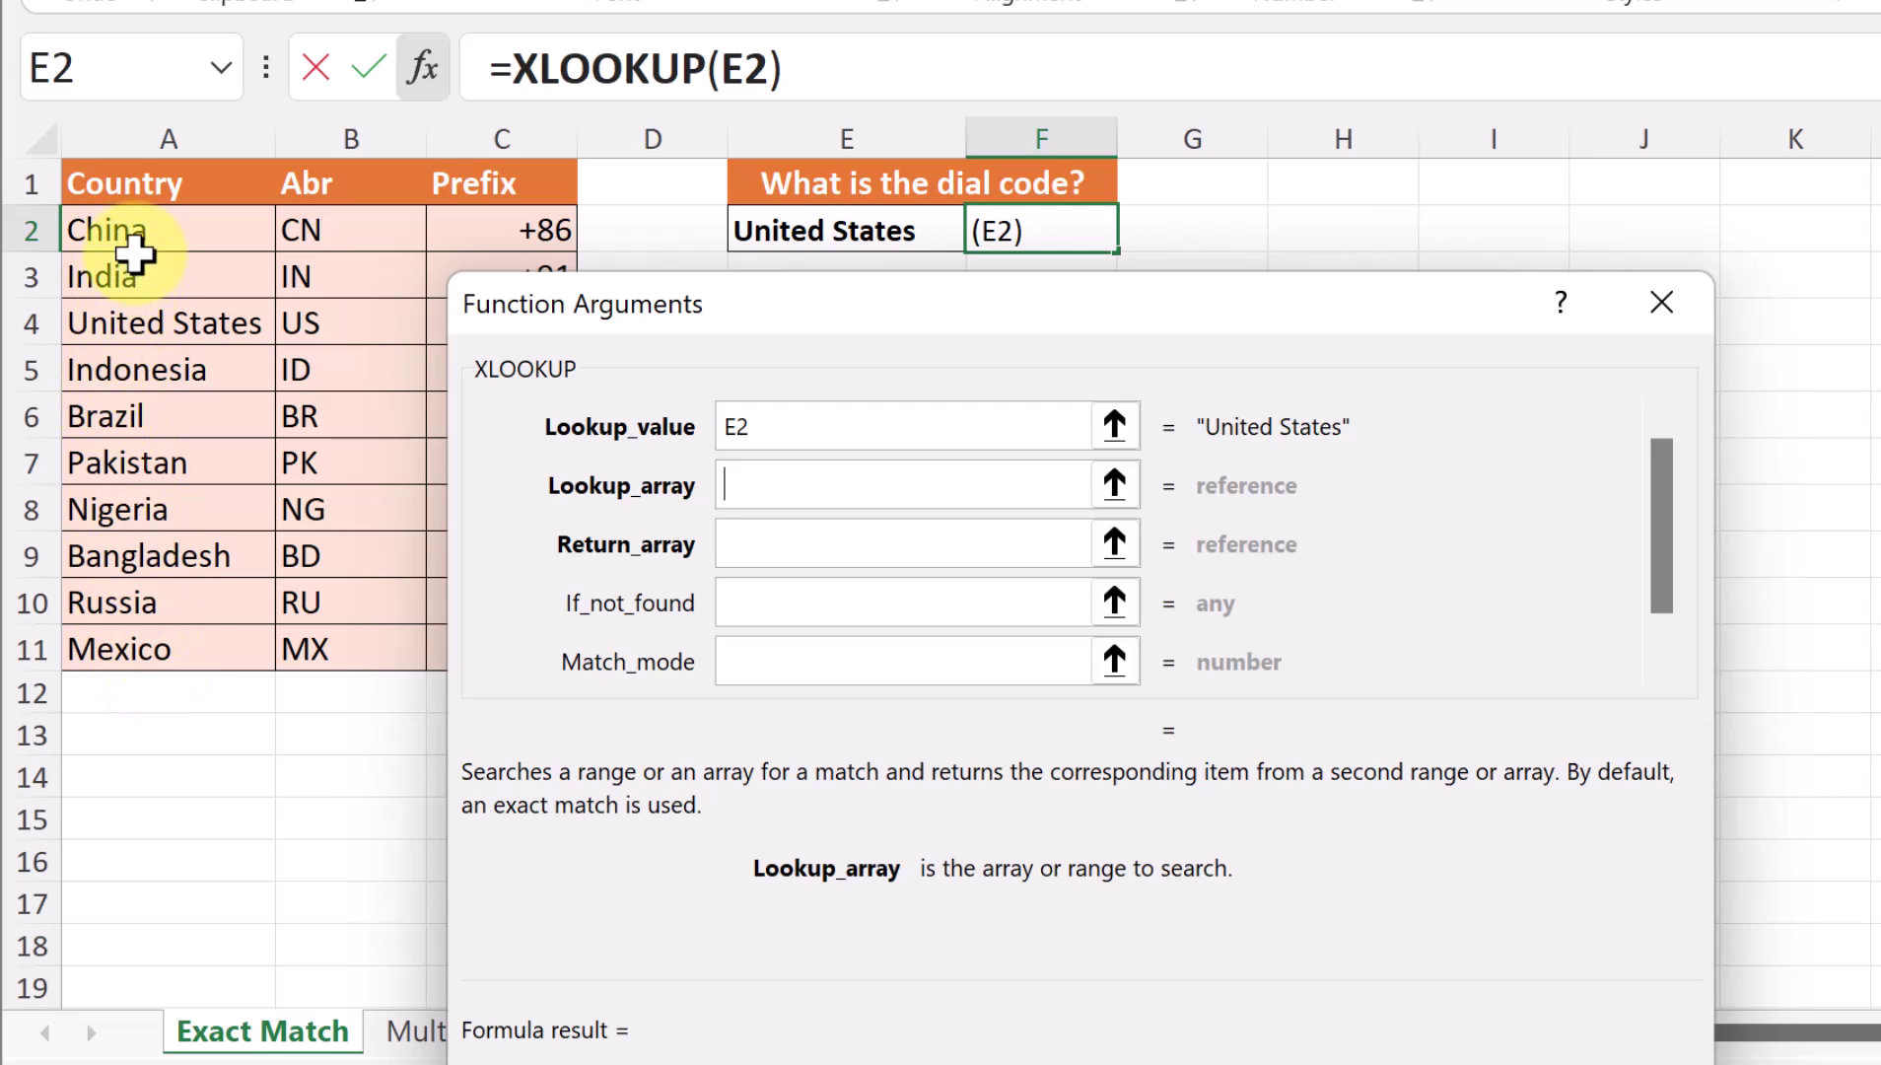
pyautogui.moveTo(138, 232); pyautogui.dragTo(168, 646)
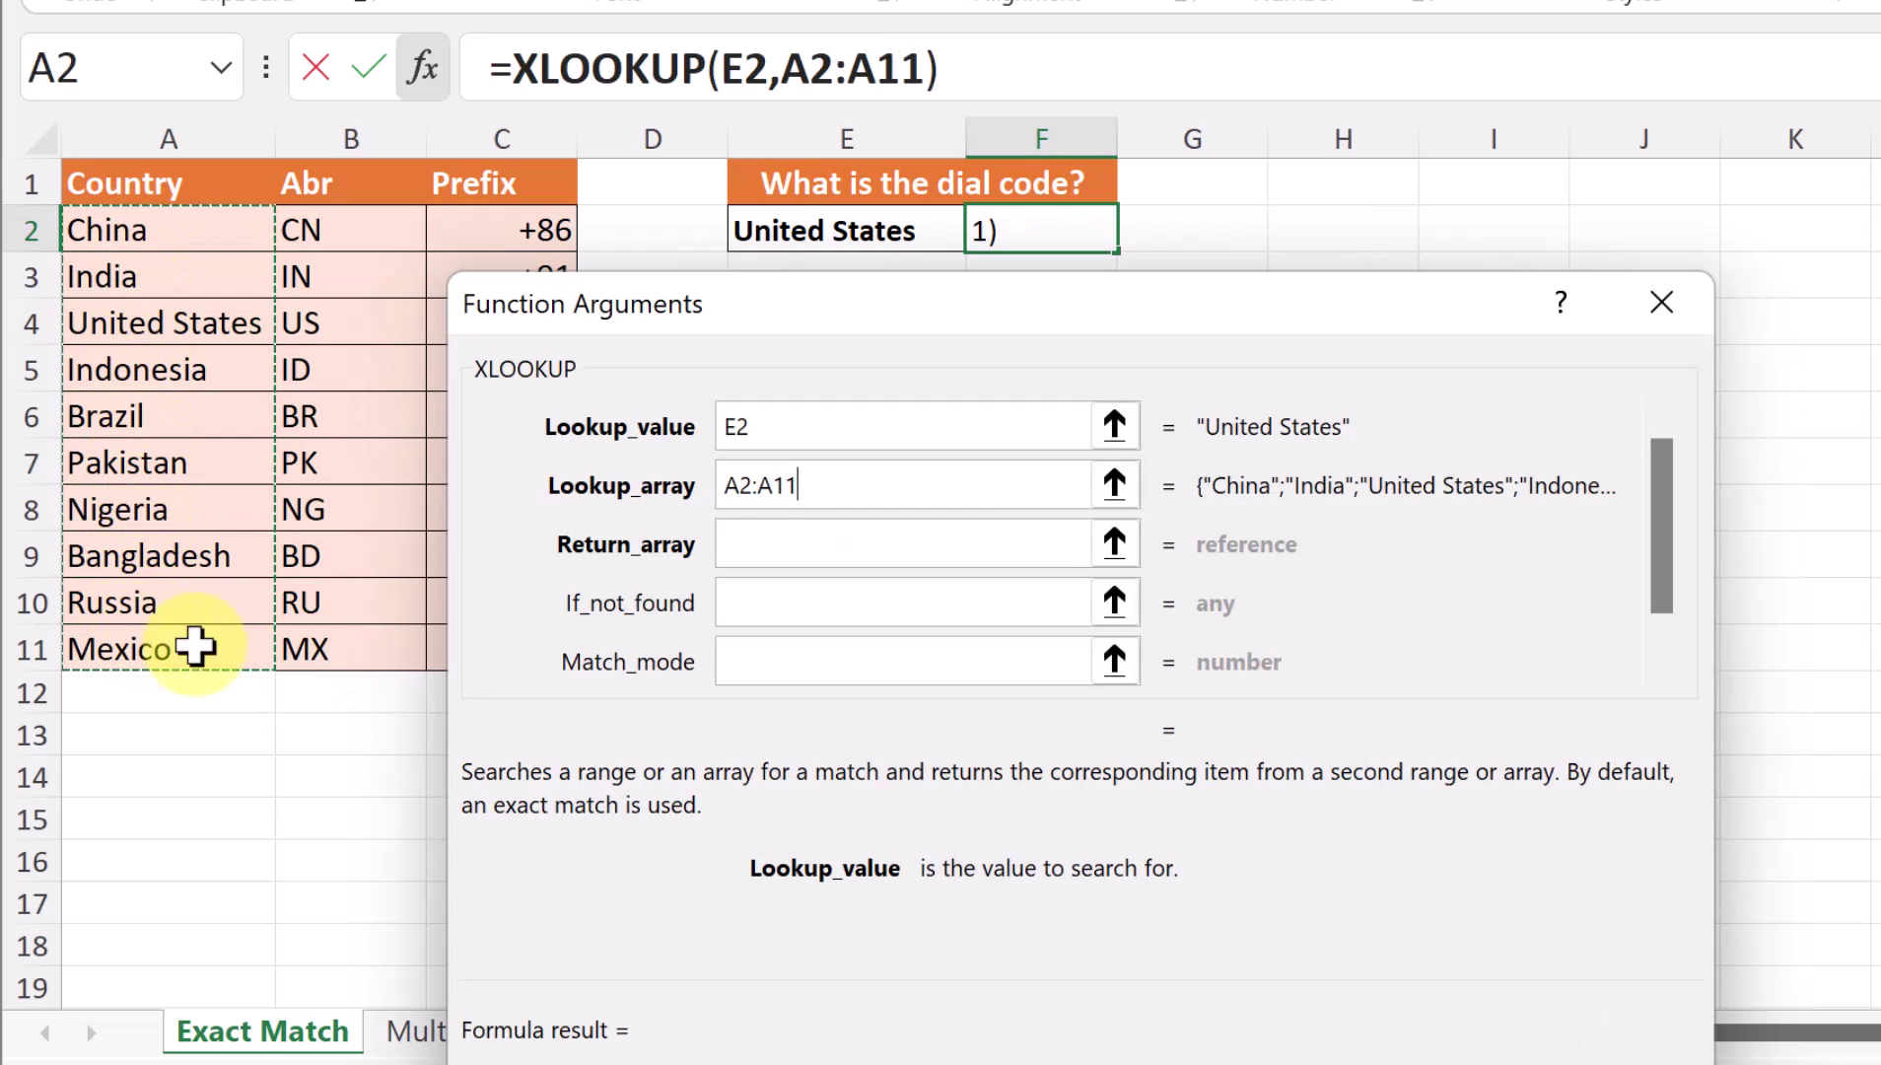
pyautogui.click(761, 549)
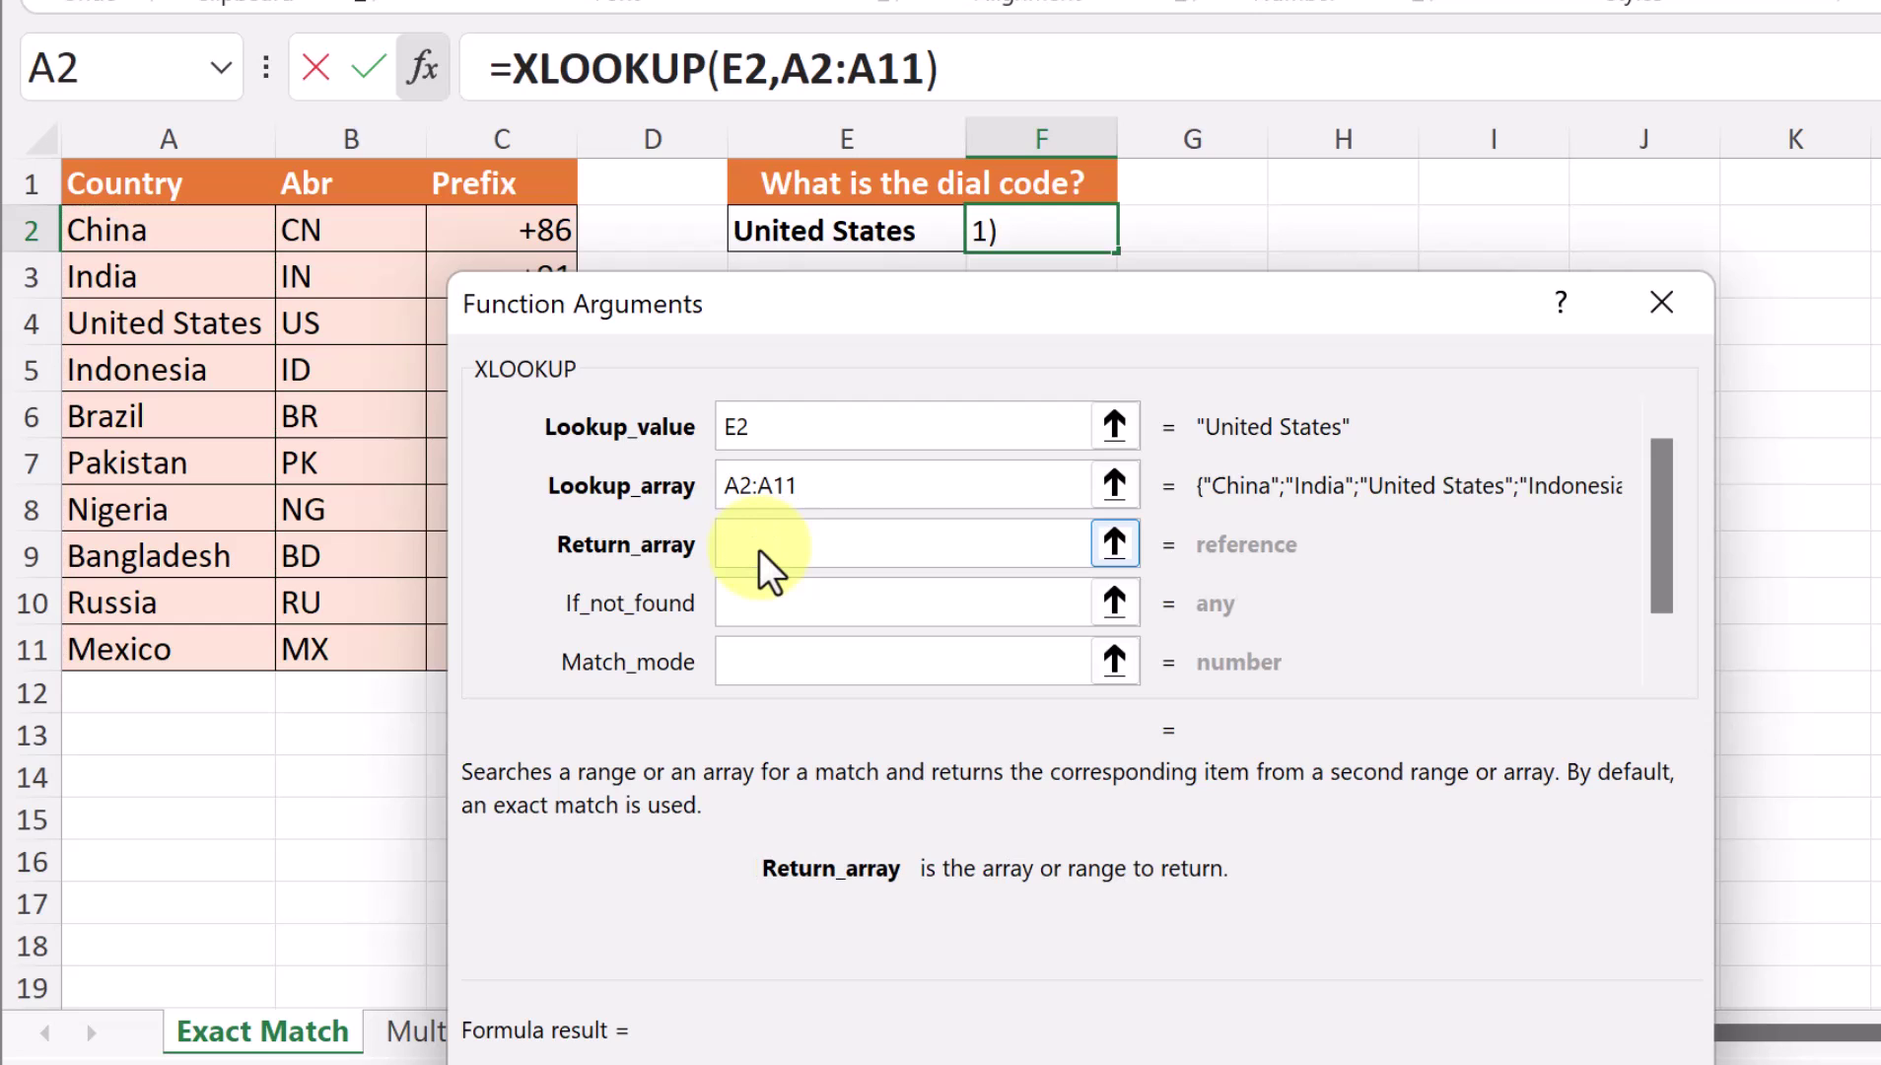
pyautogui.moveTo(749, 315); pyautogui.dragTo(901, 211)
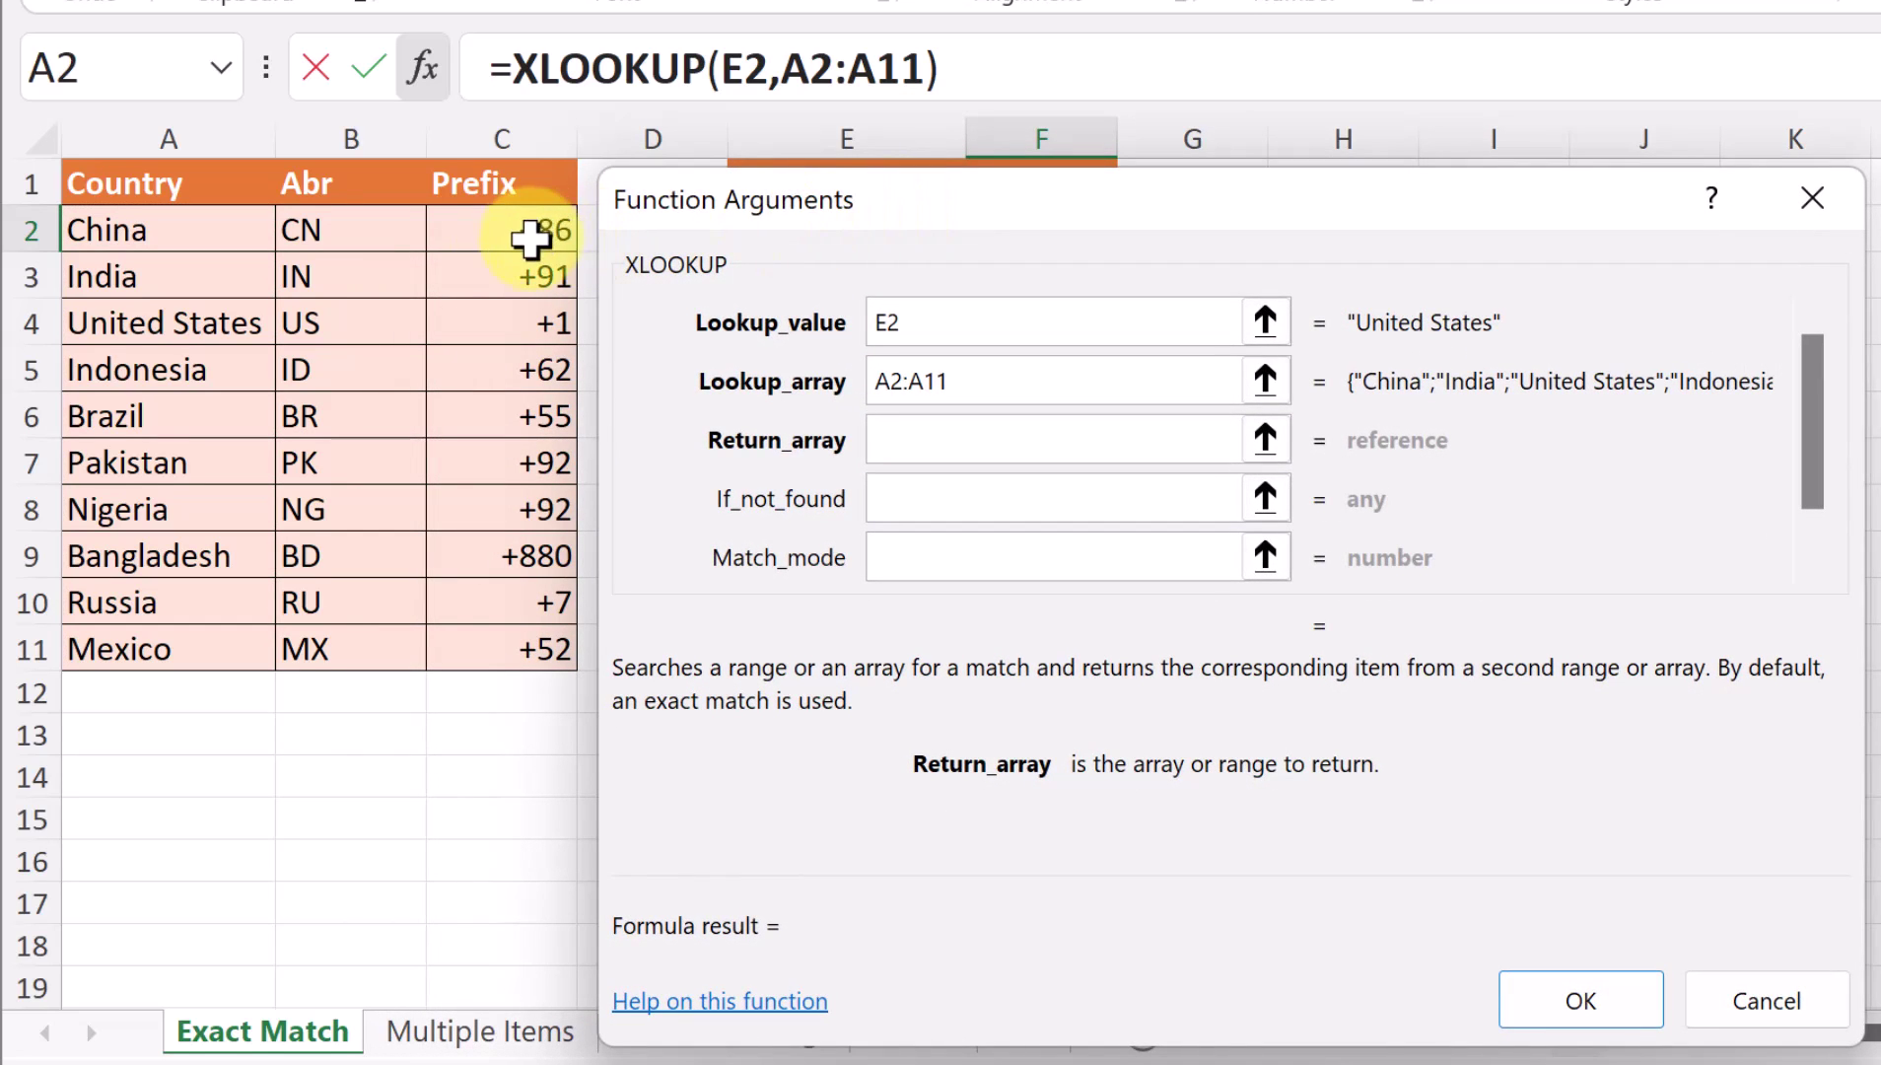
pyautogui.moveTo(530, 237); pyautogui.dragTo(535, 643)
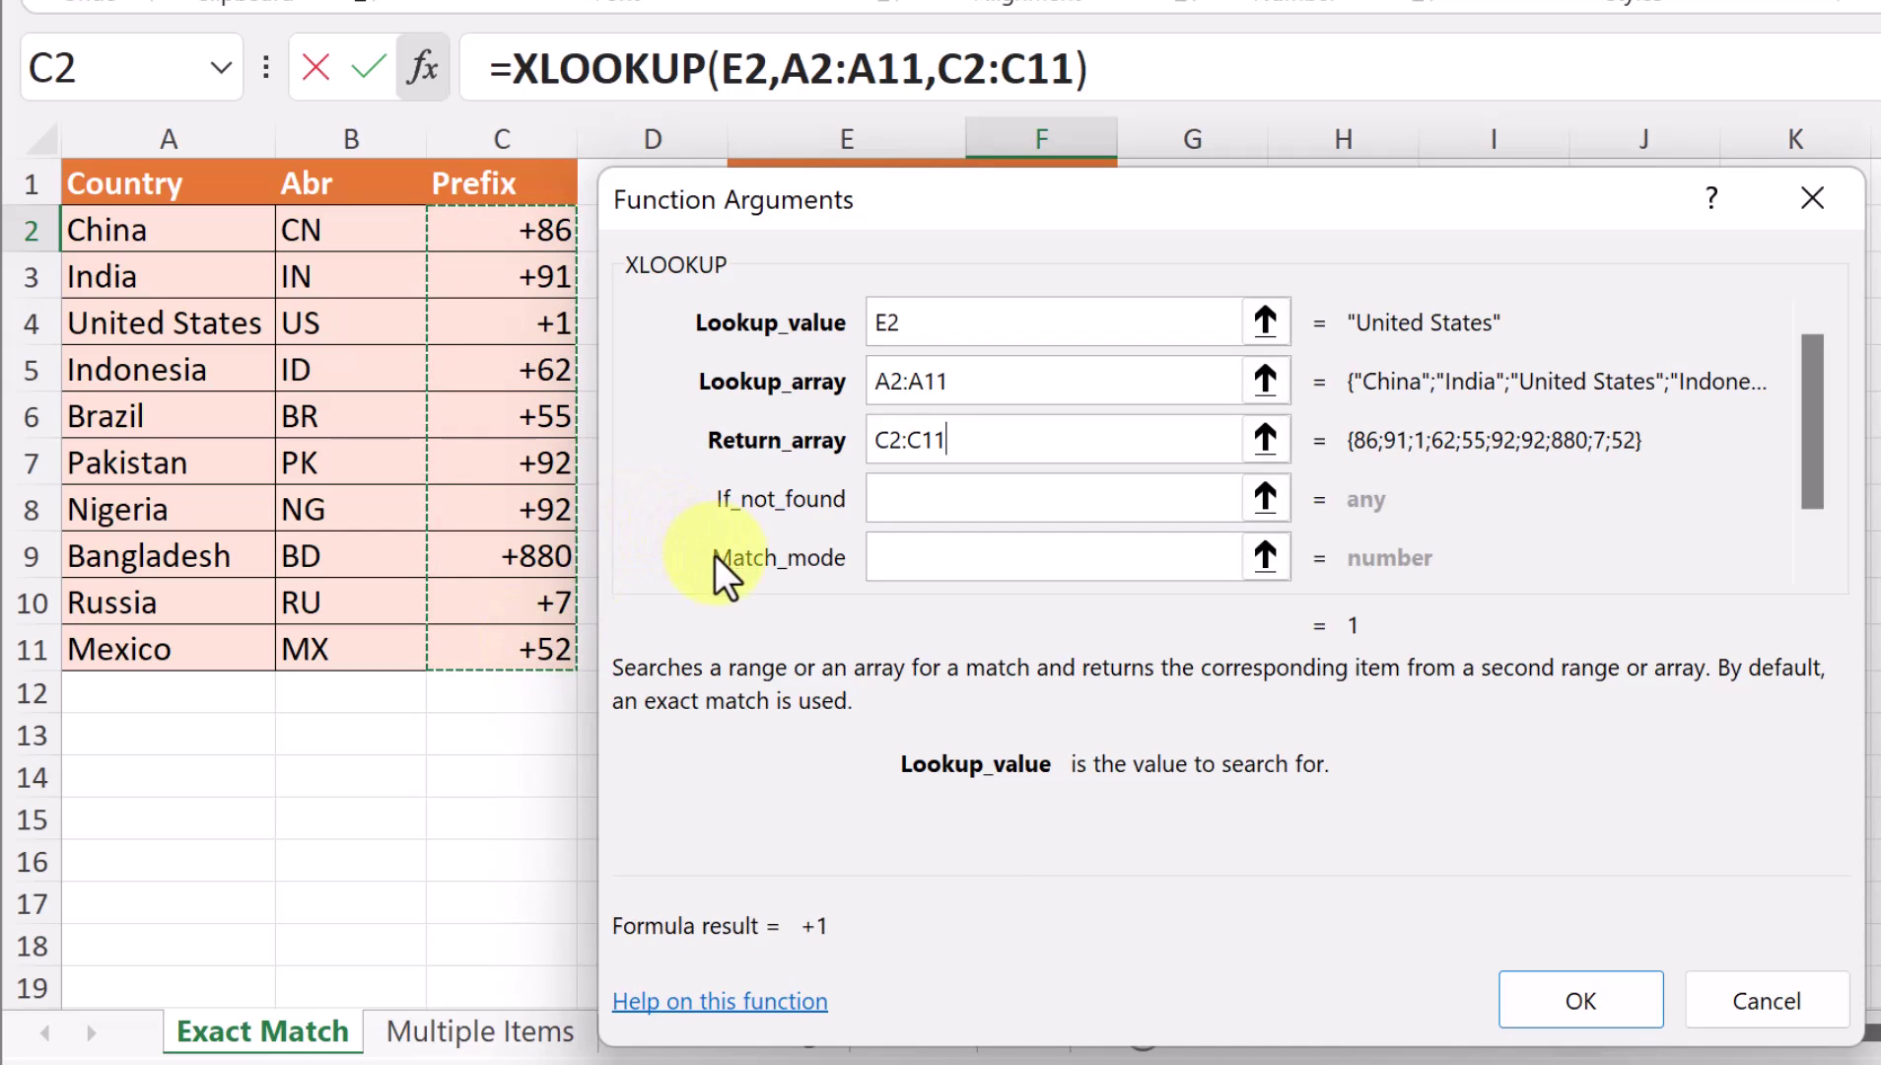
pyautogui.click(1555, 1010)
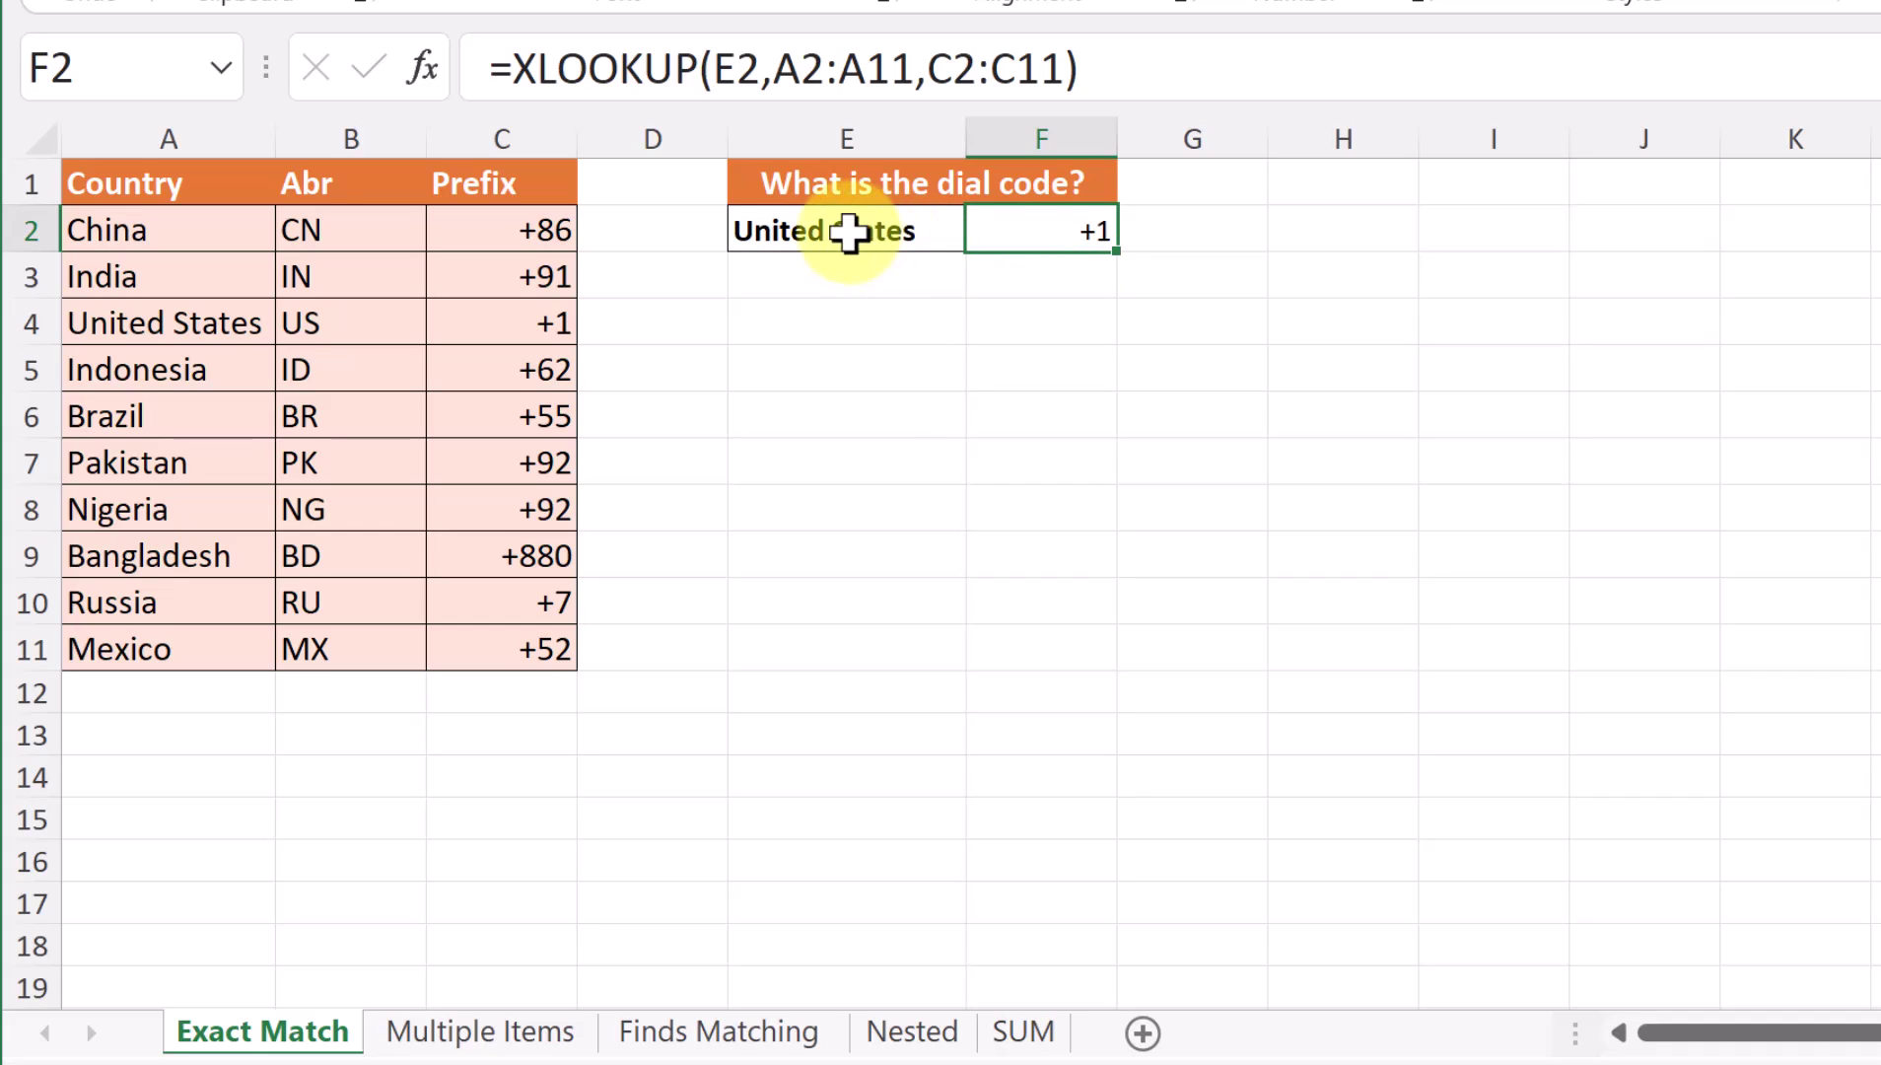
# - Change the lookup country in cell E2 to Mexico and select the dial code result in F2
pyautogui.click(837, 230)
pyautogui.write('Mex')
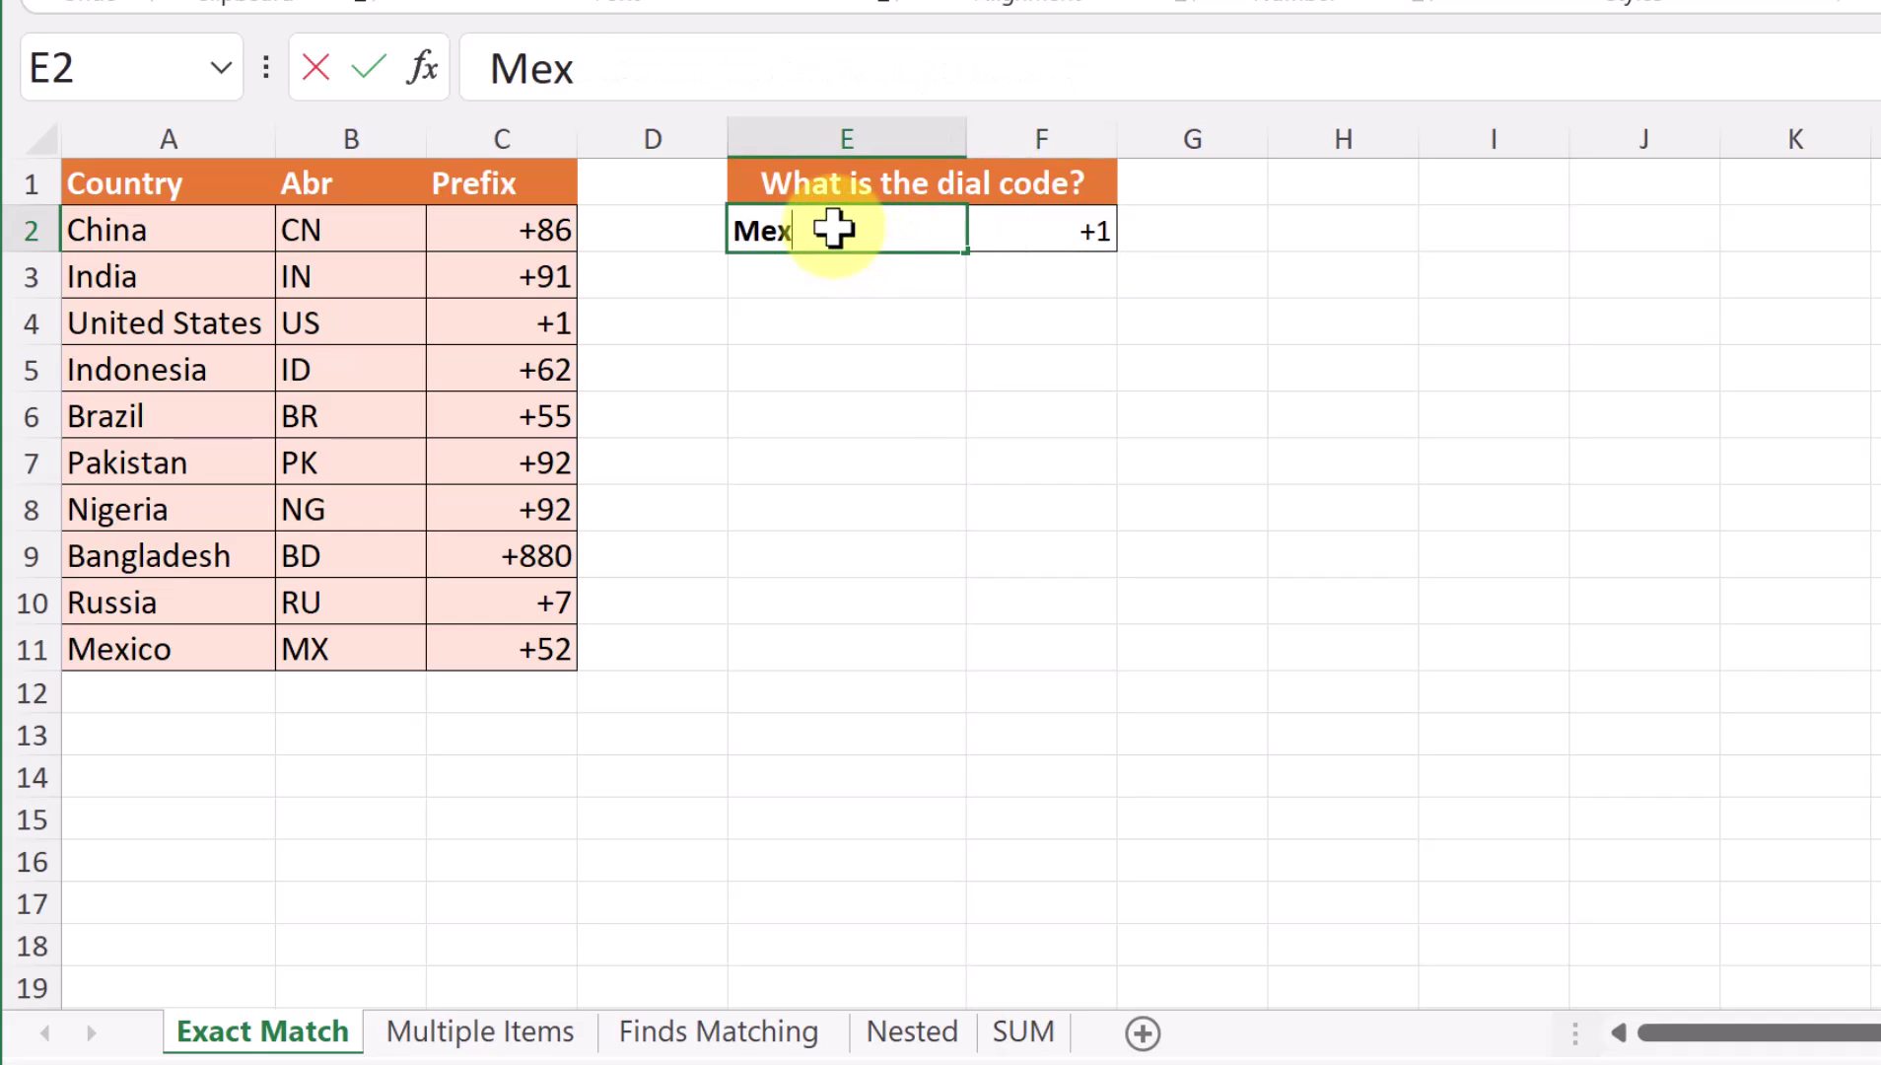
pyautogui.write('ico')
pyautogui.press('Return')
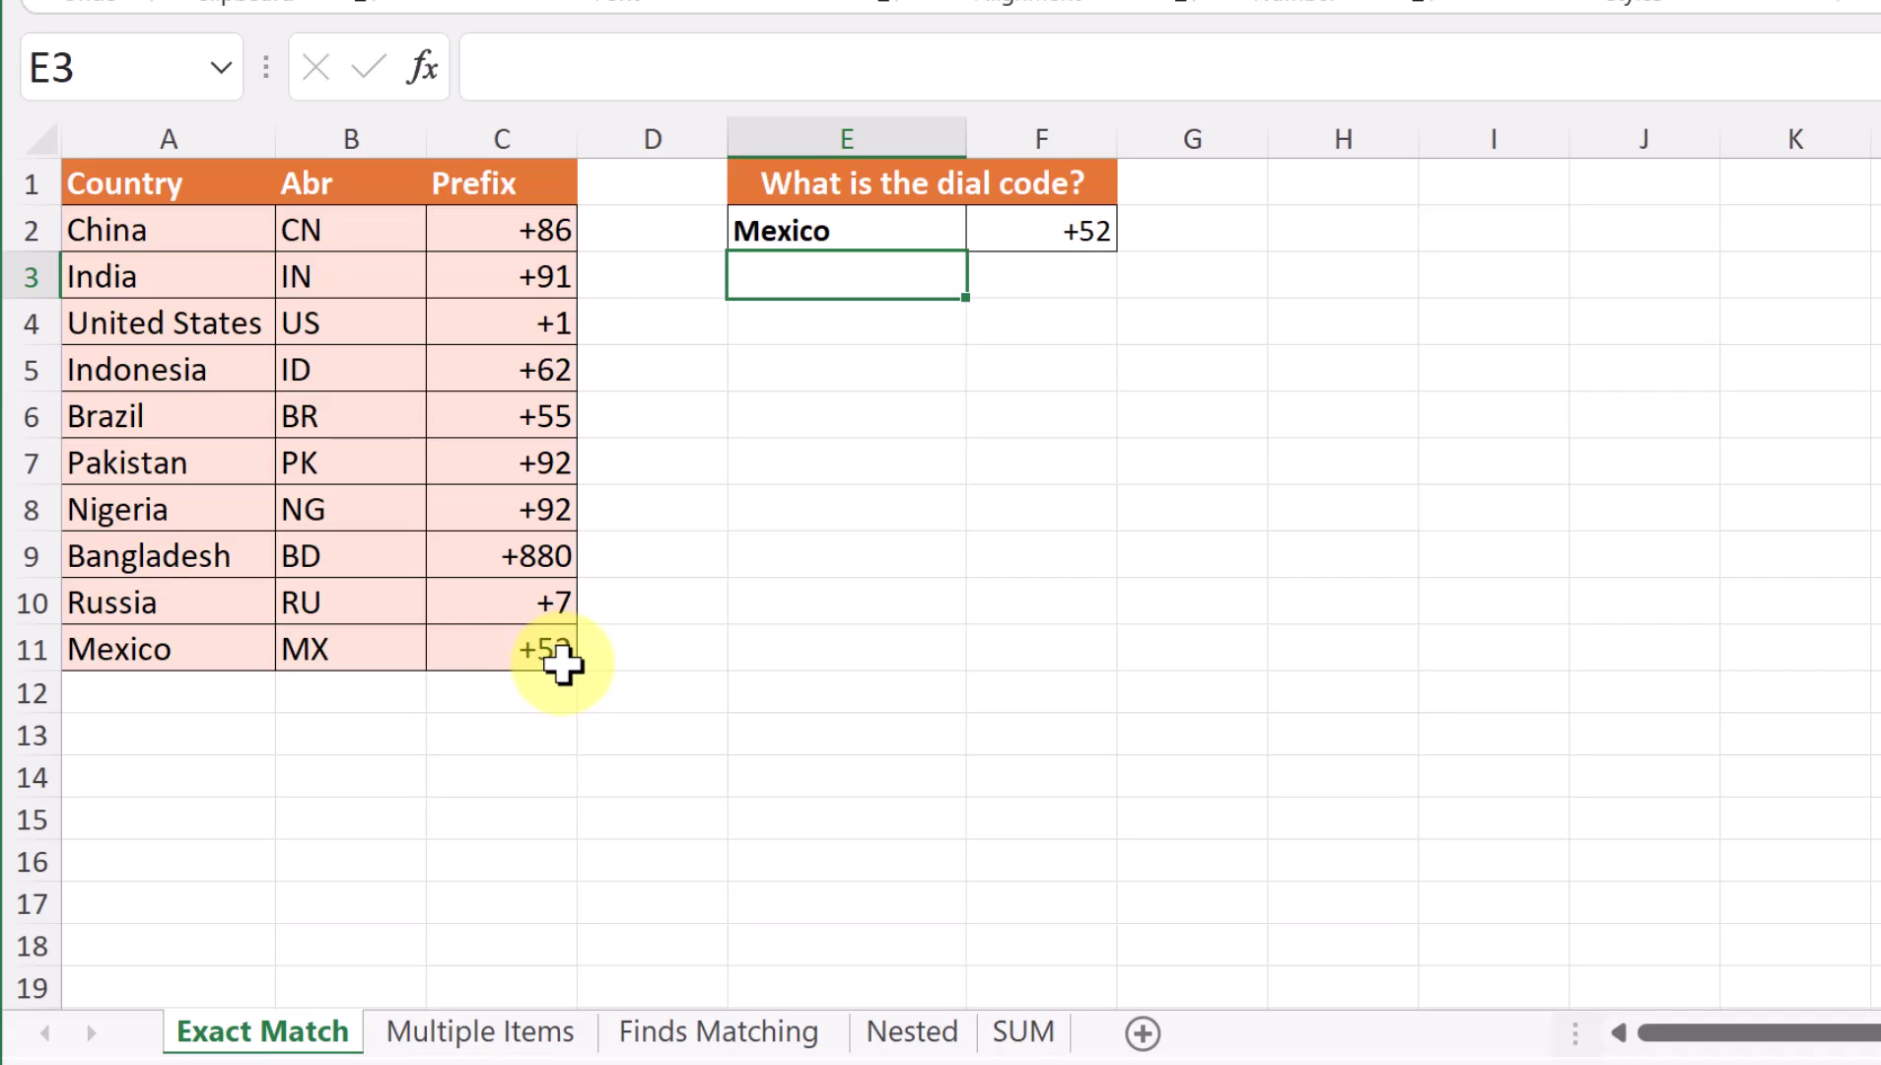
pyautogui.click(1031, 229)
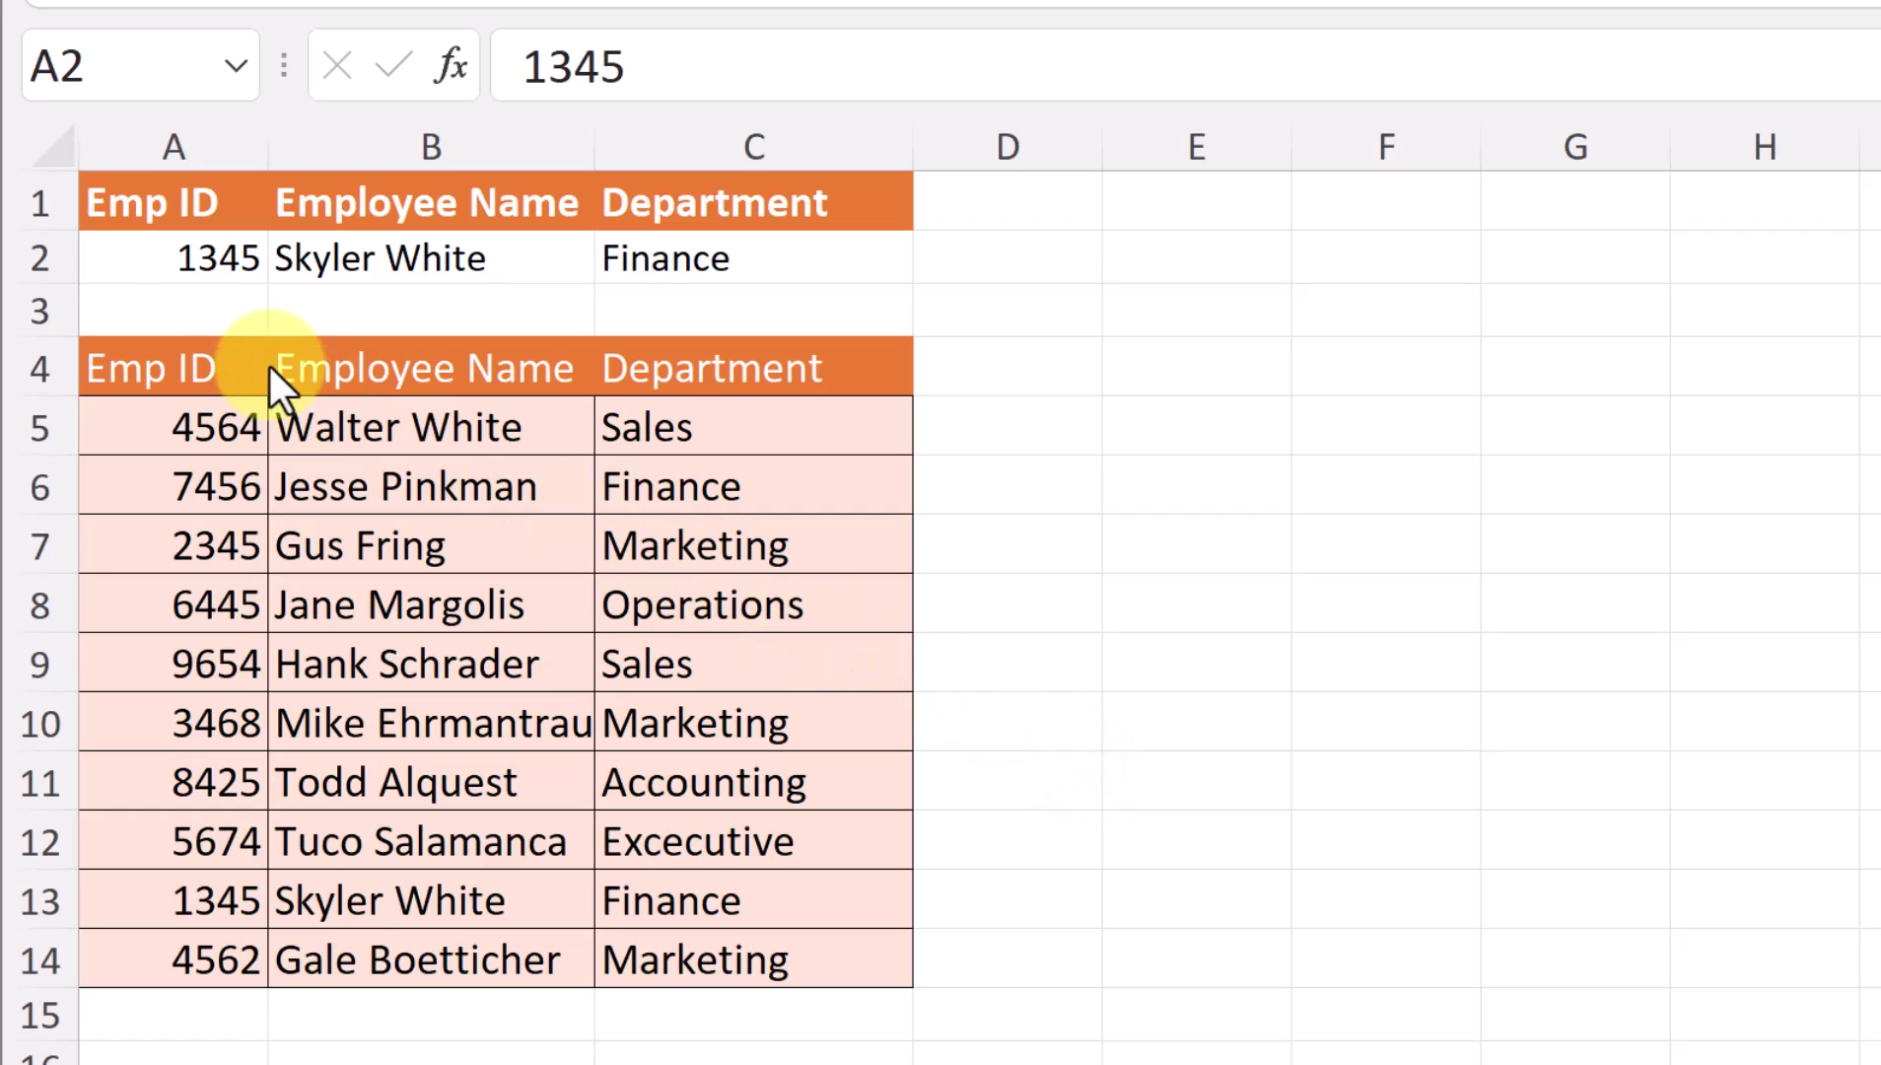
# - Enter the employee ID from the first row of the employee table into lookup cell A2
pyautogui.click(197, 258)
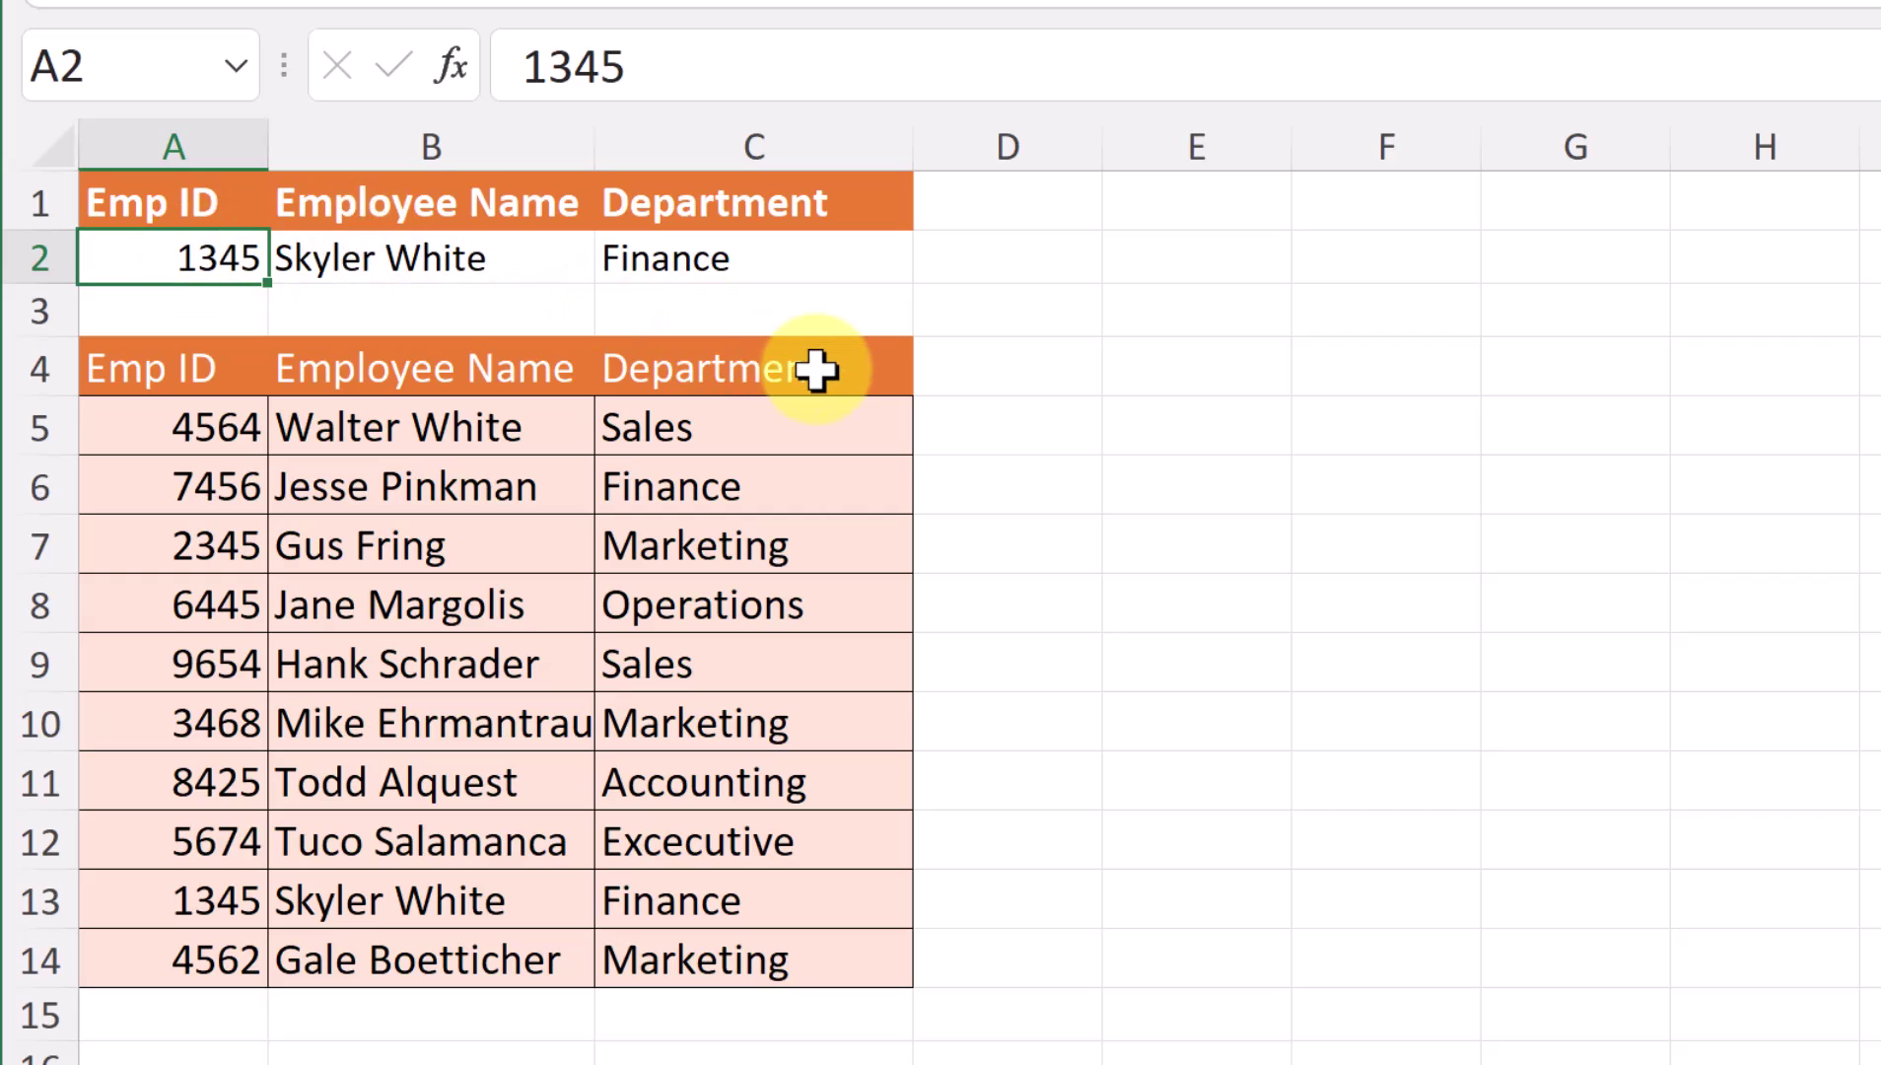
pyautogui.write('45')
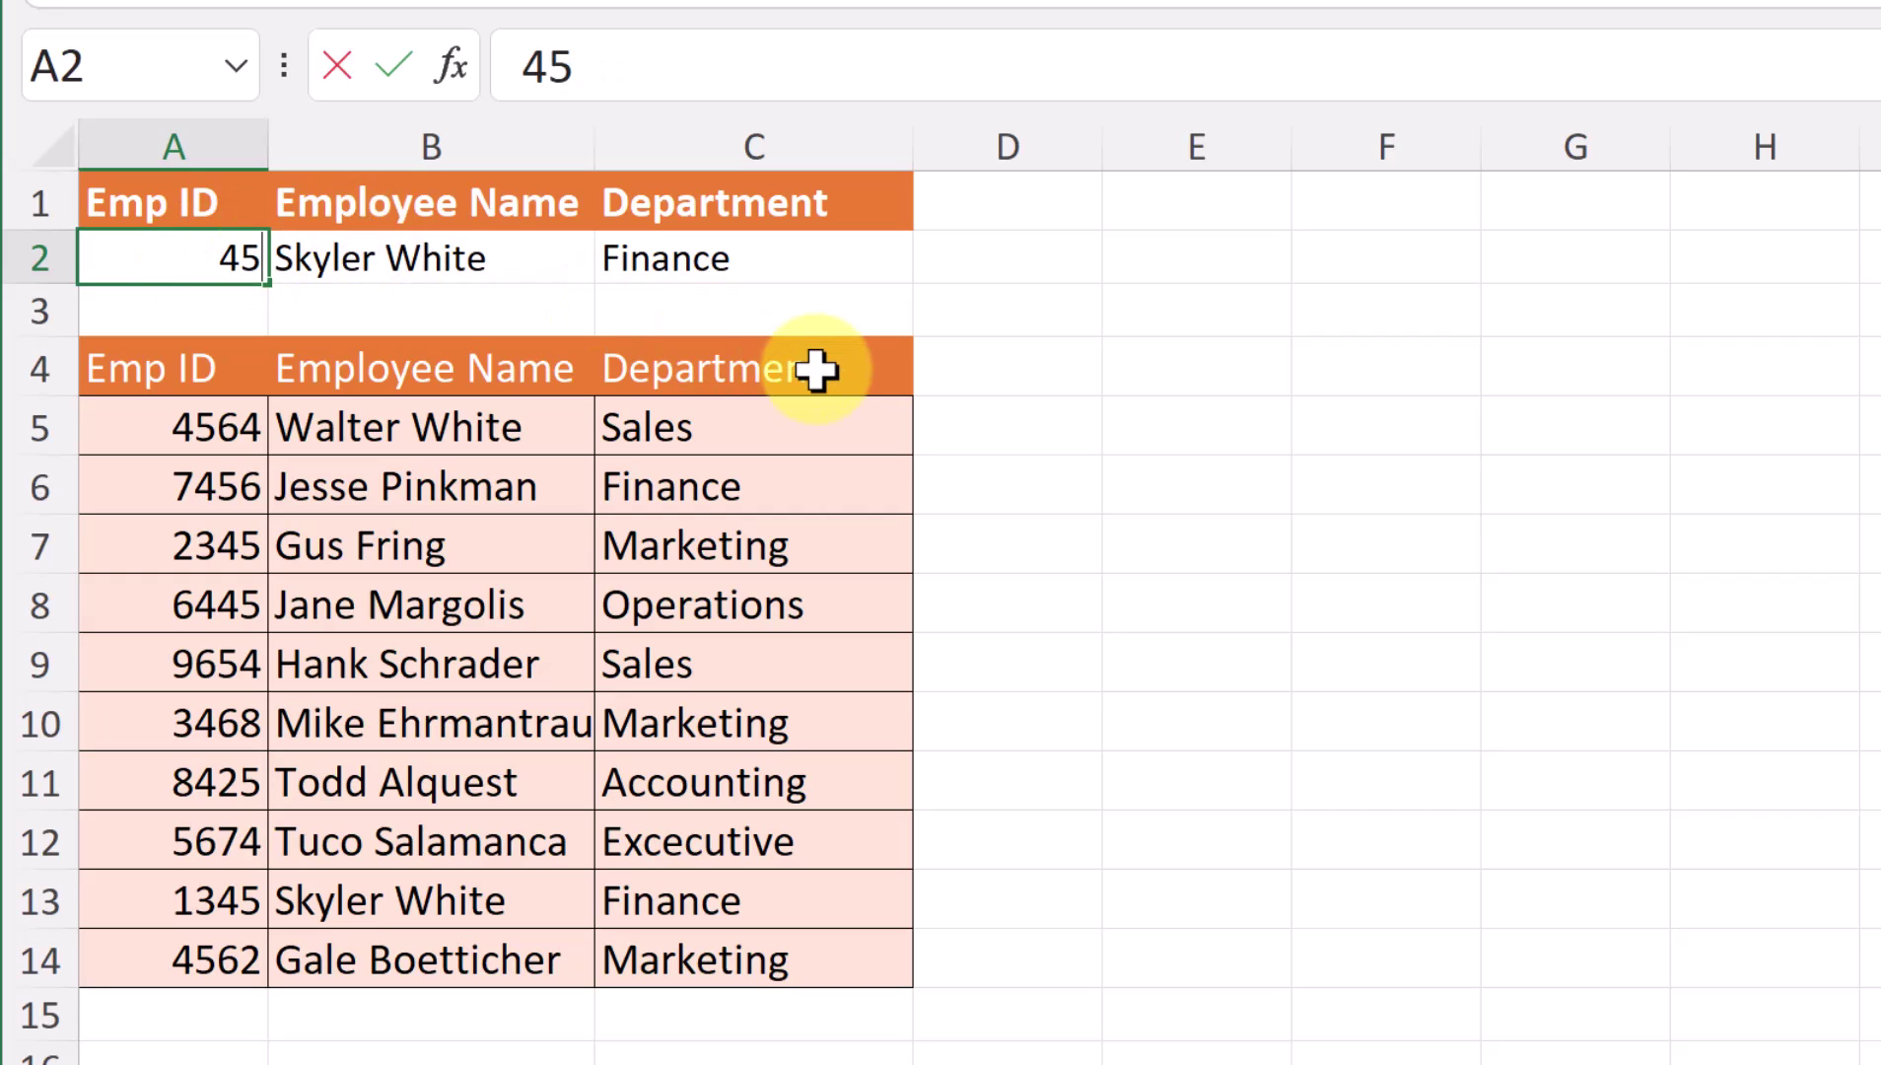
pyautogui.write('64')
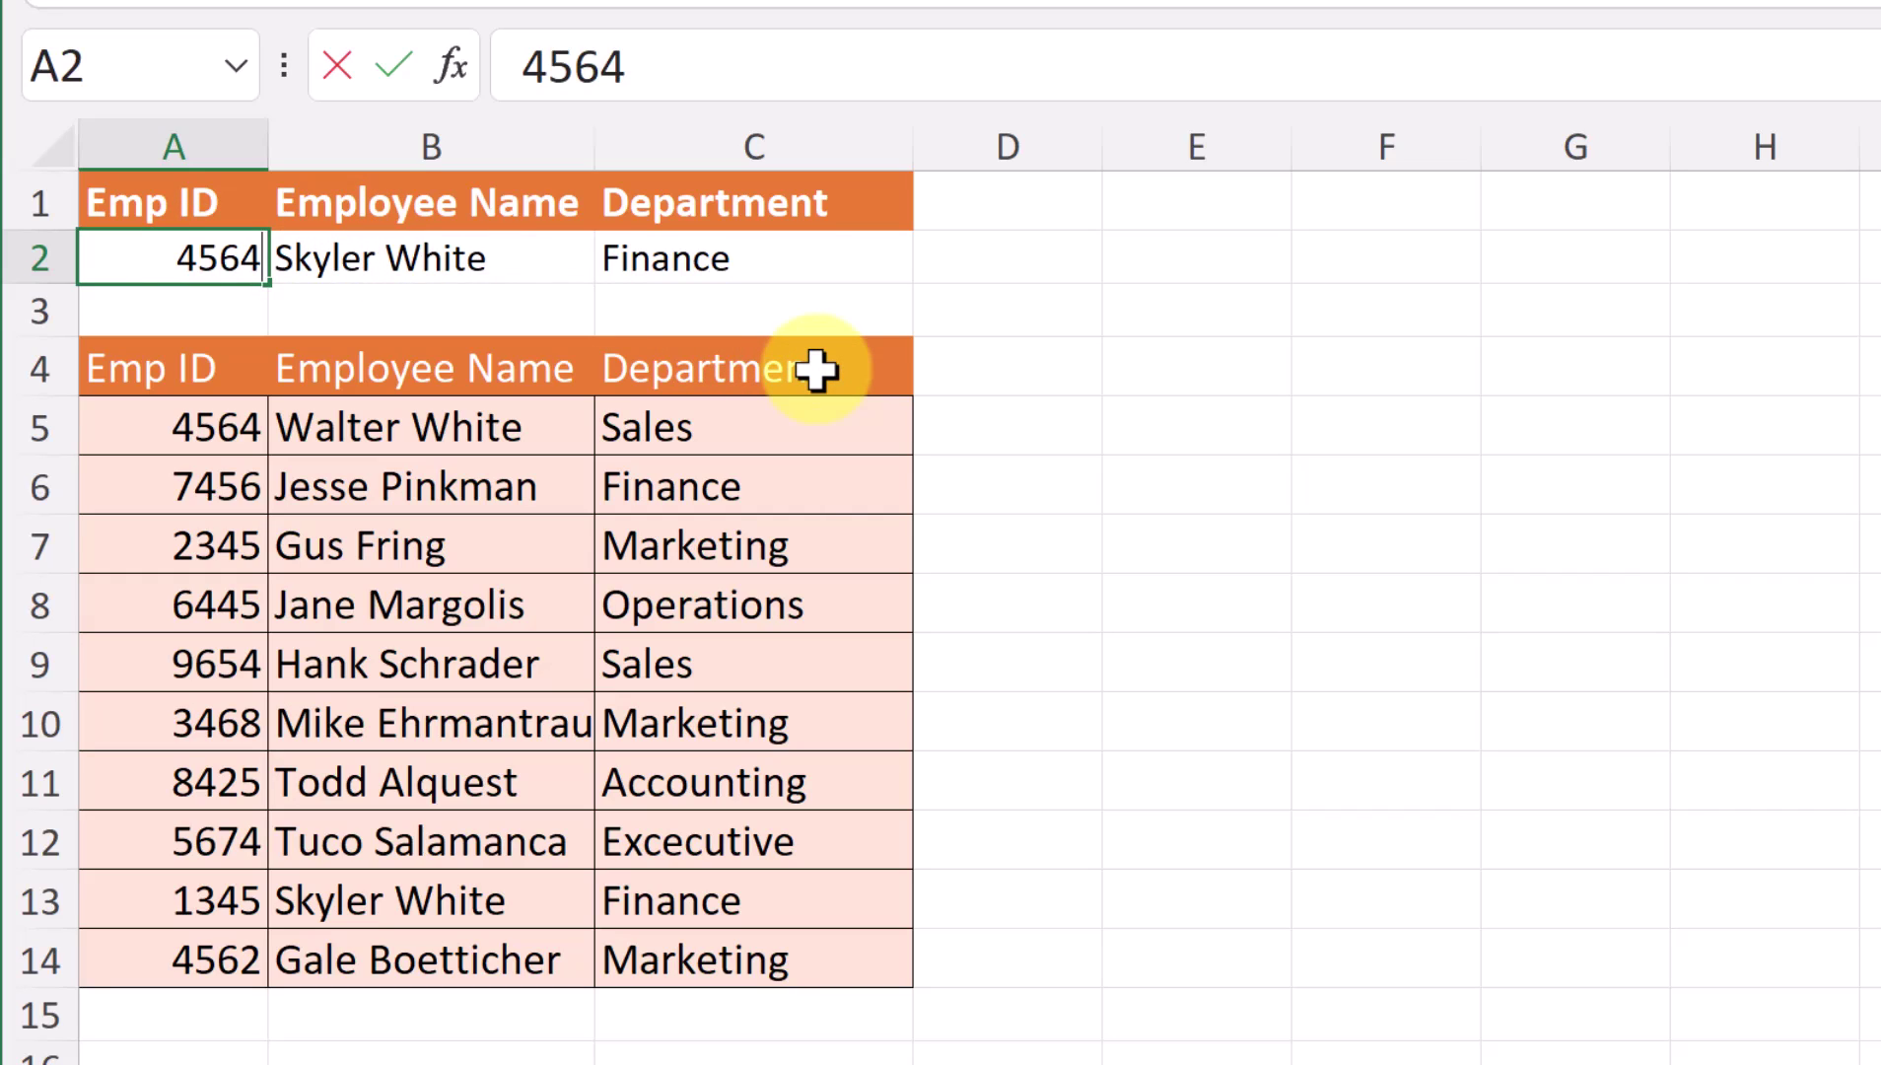
pyautogui.press('Return')
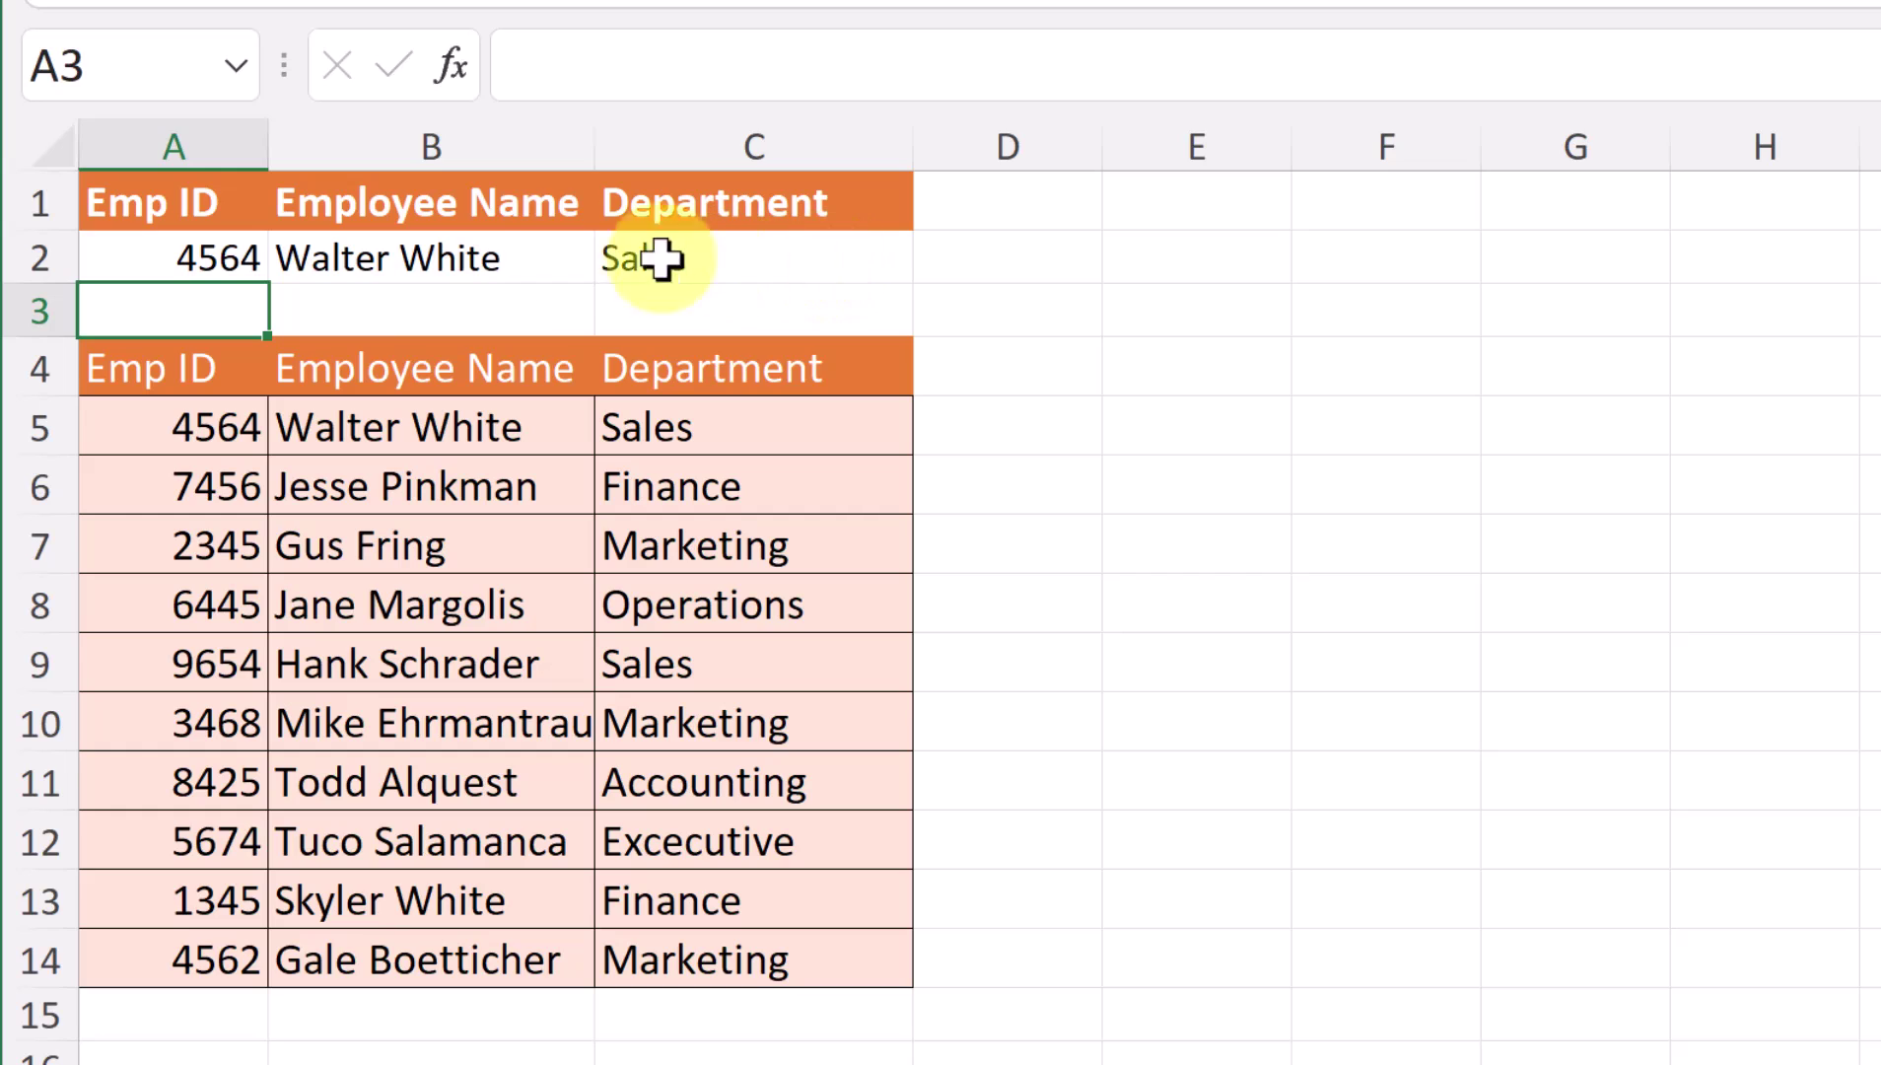
# - Enter a four-digit employee ID that is missing from the employee table into cell A2
pyautogui.click(228, 254)
pyautogui.write('5478')
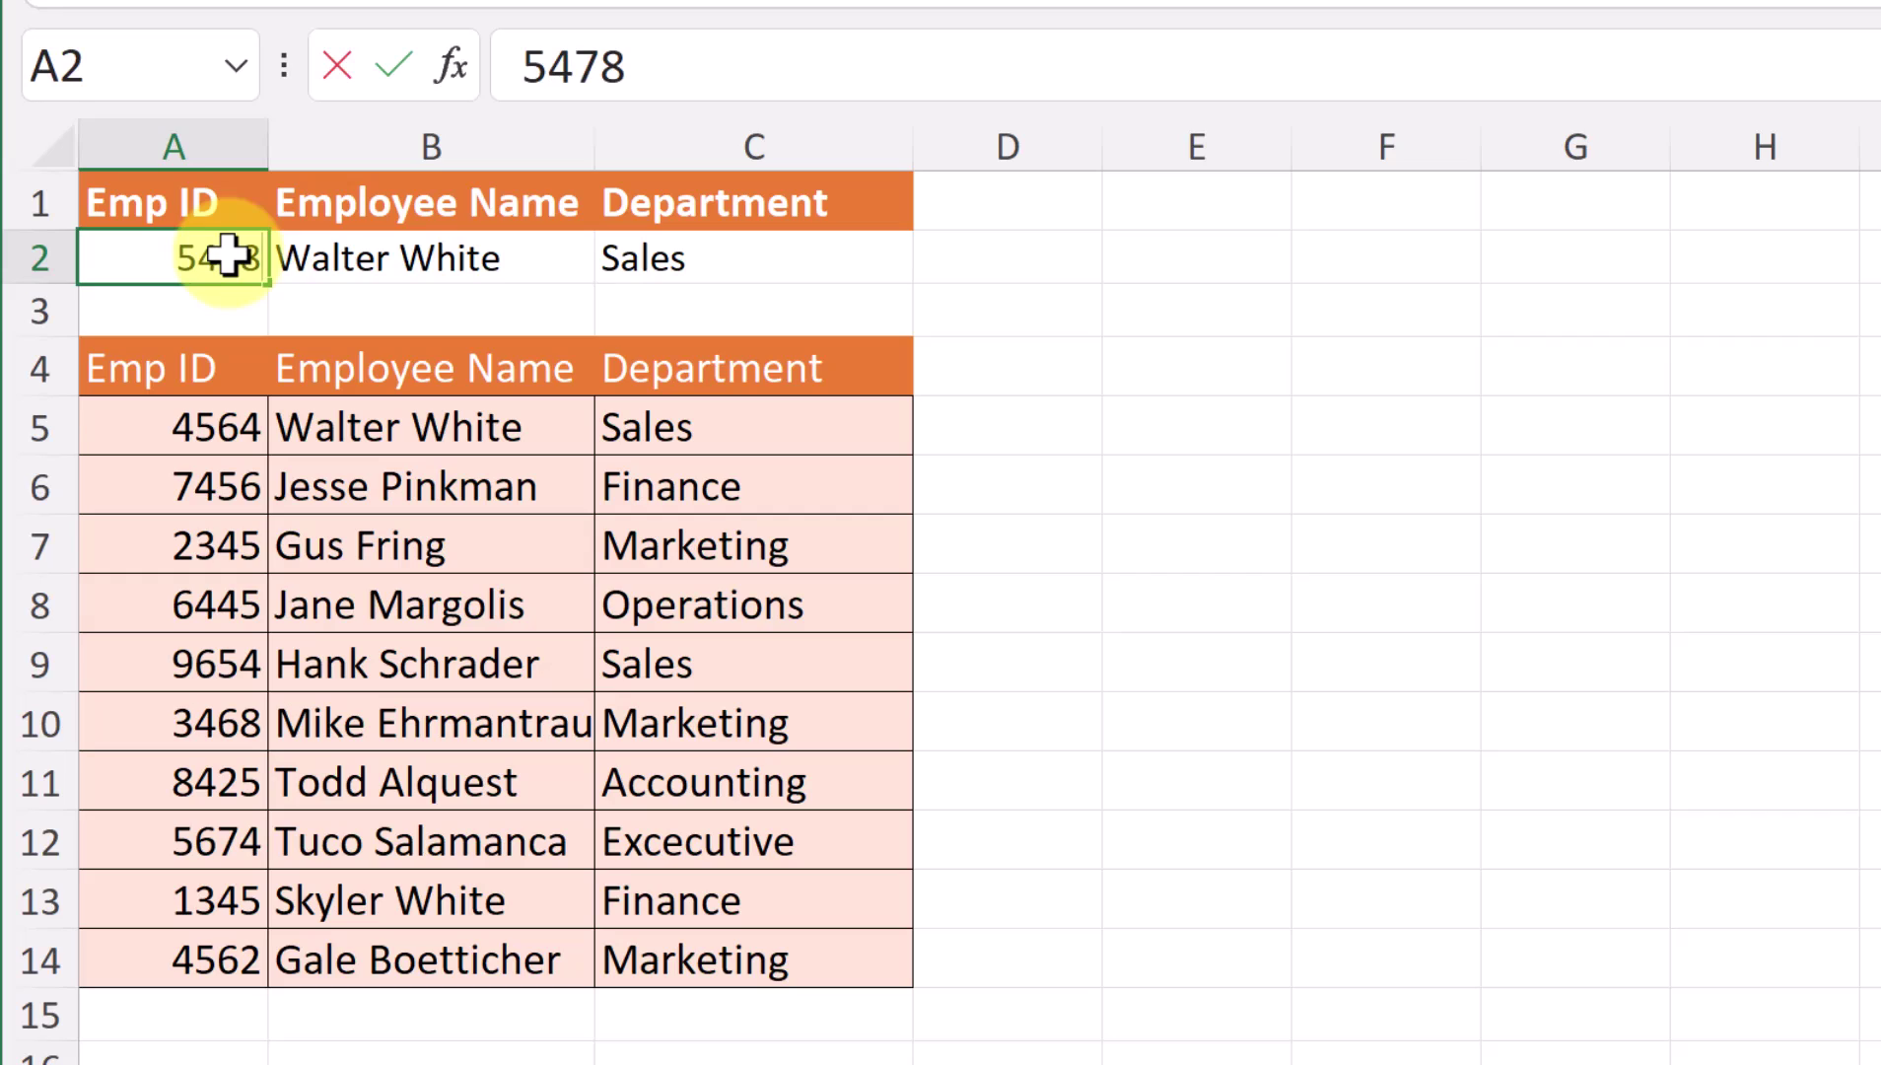
pyautogui.press('Return')
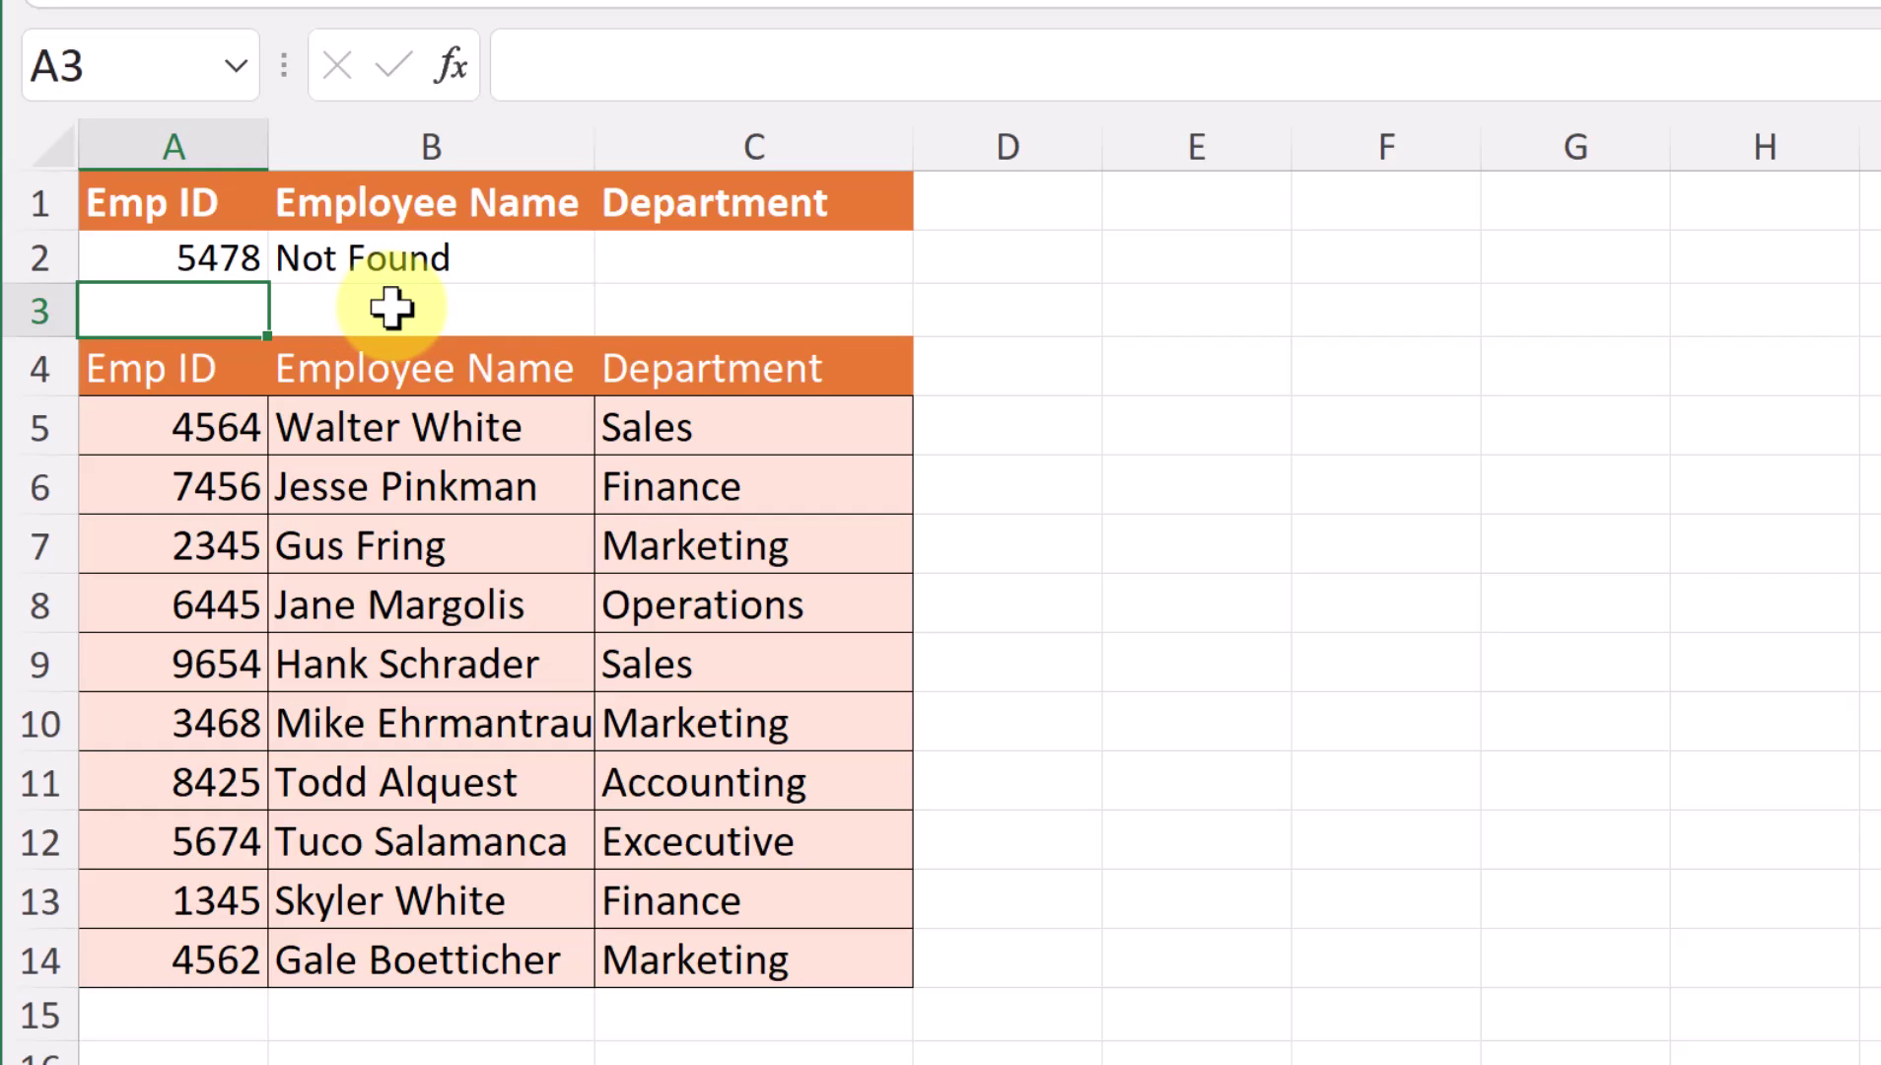
# - Clear the existing formula from B2 and start a new XLOOKUP there with cell A2 as the lookup value
pyautogui.click(430, 263)
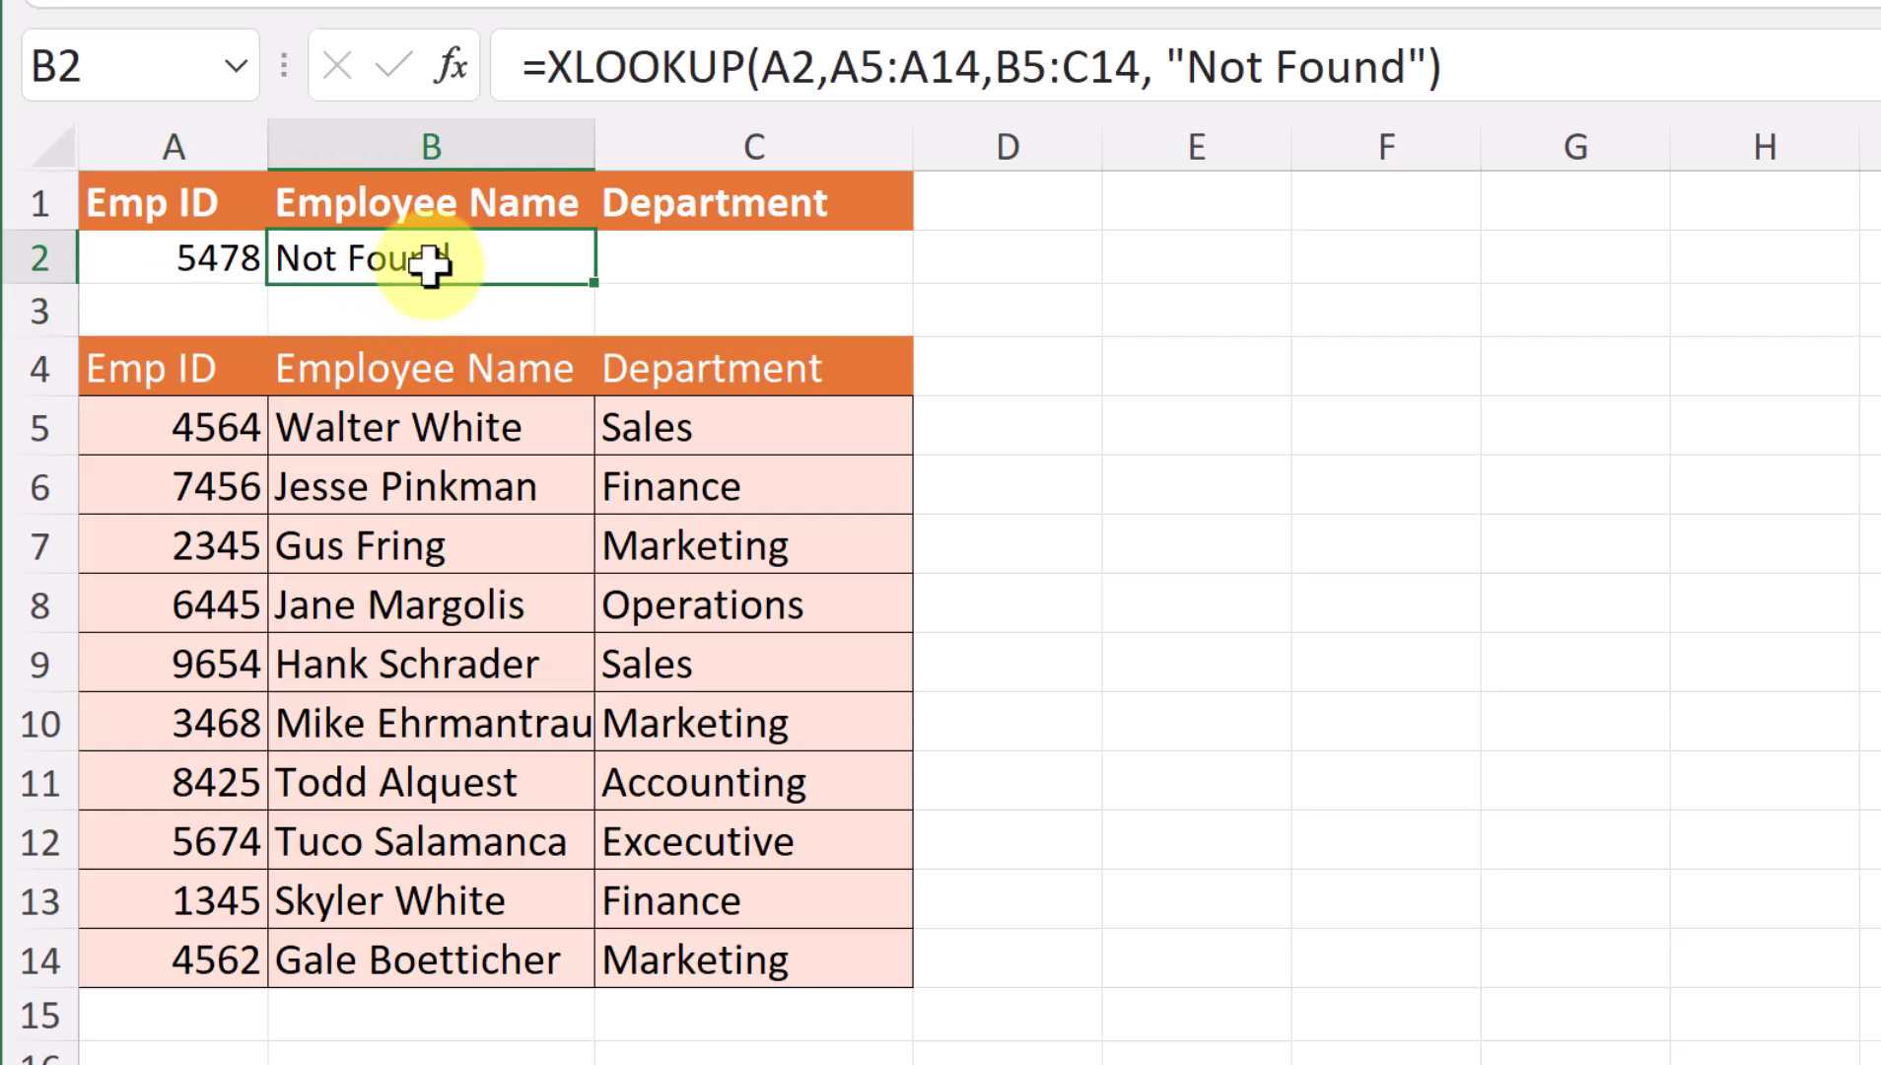
pyautogui.press('Delete')
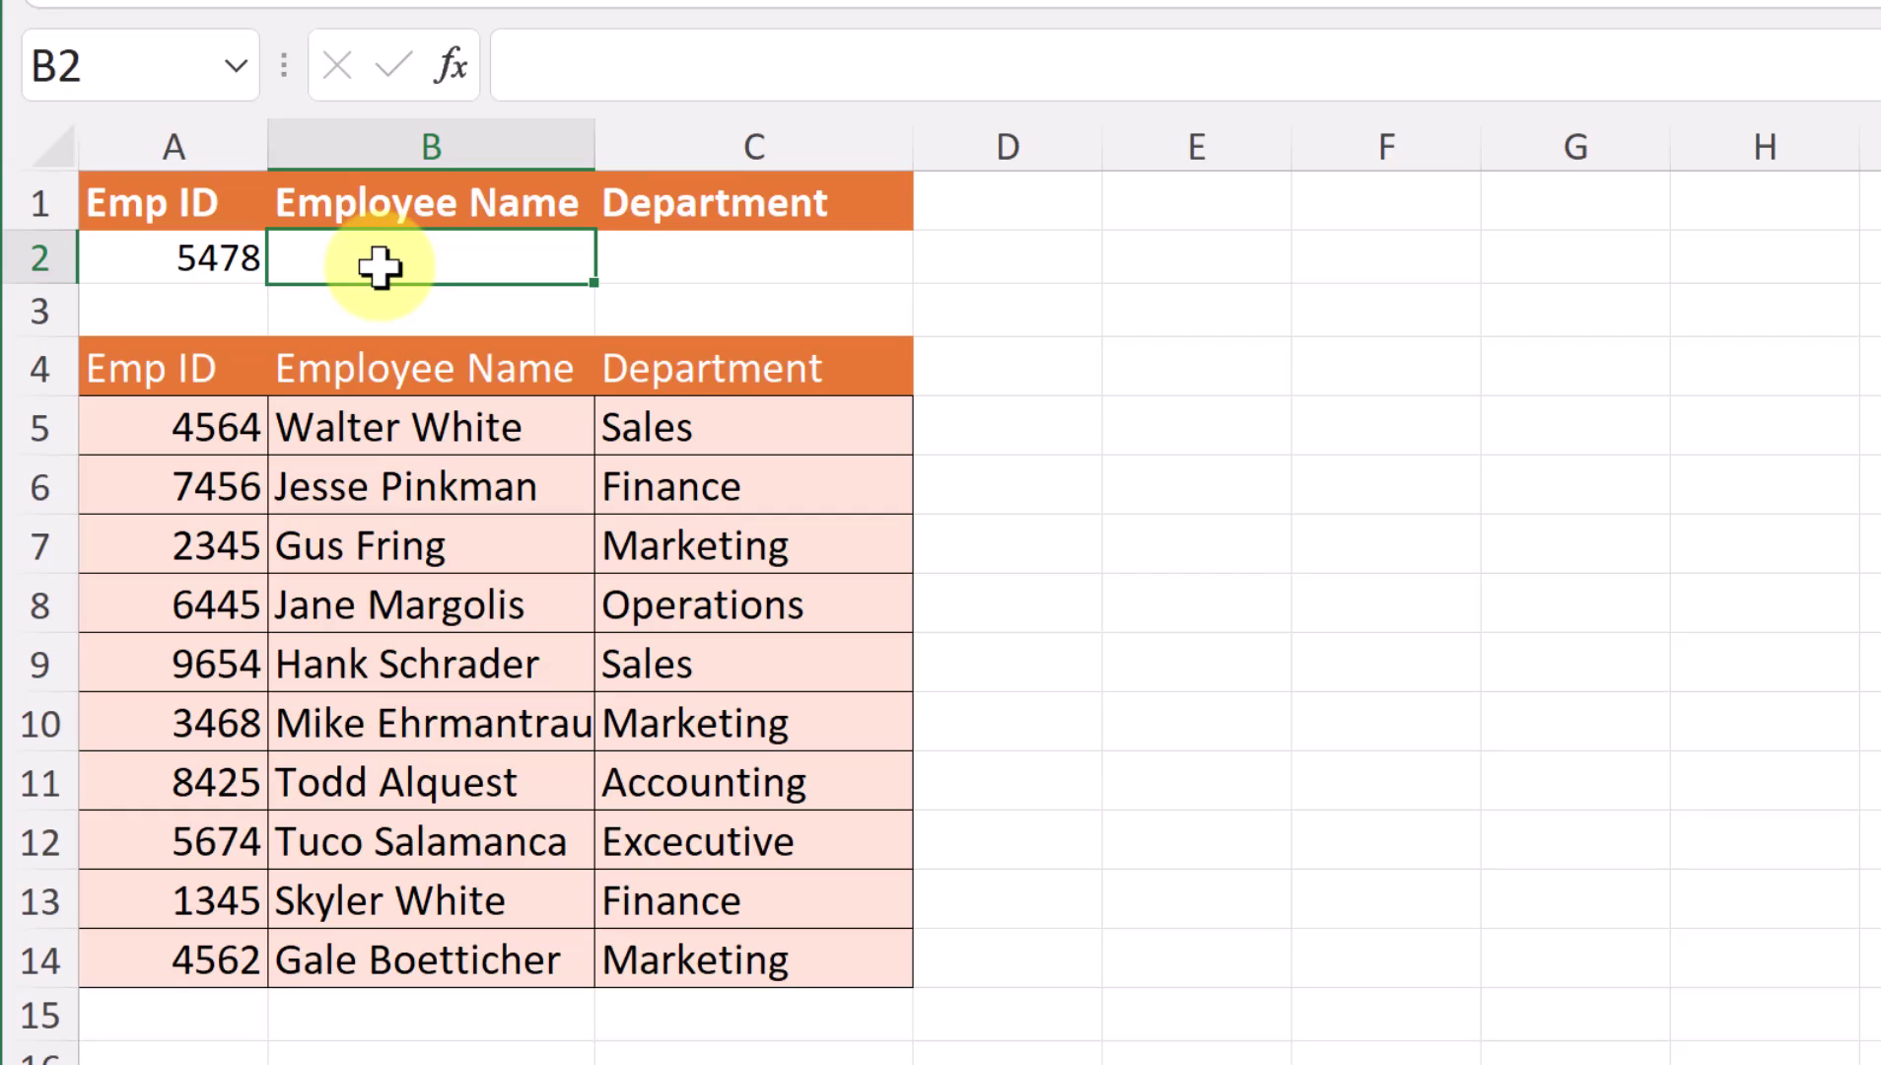
pyautogui.write('=xl')
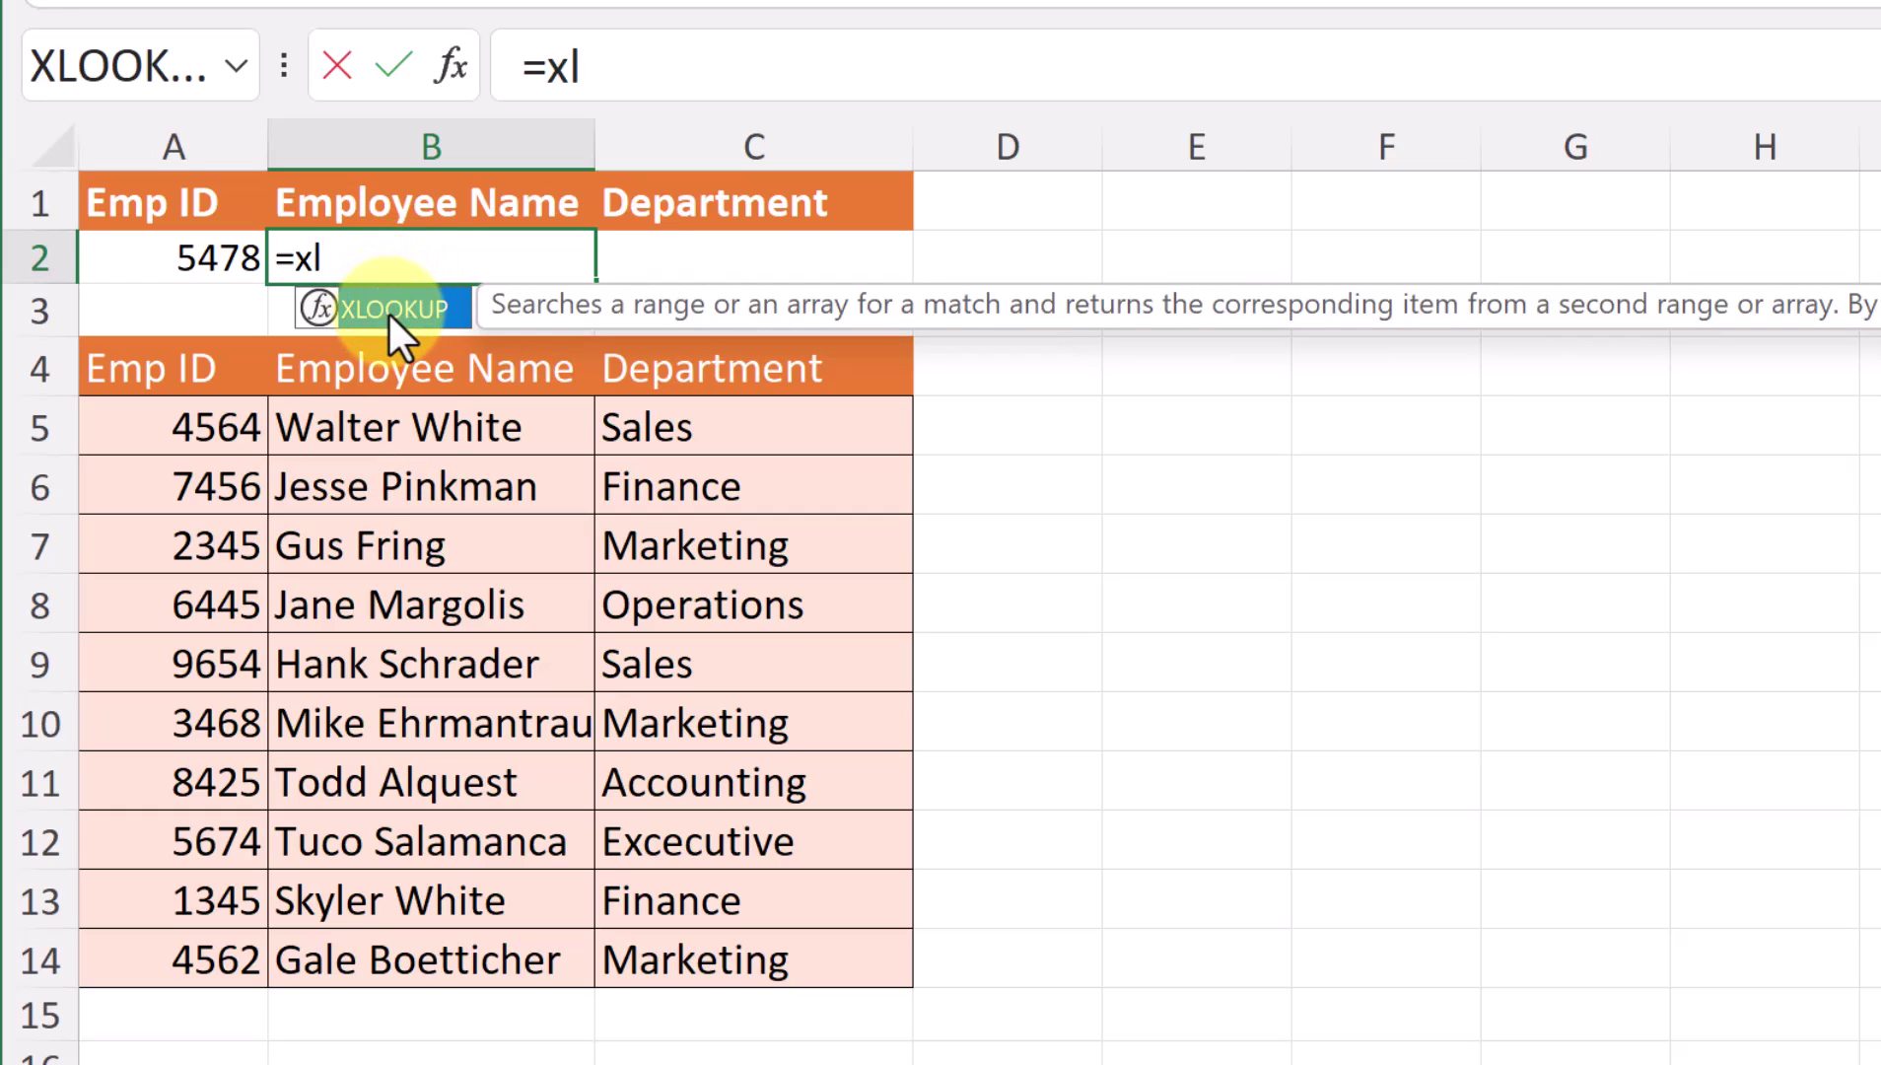
pyautogui.doubleClick(388, 311)
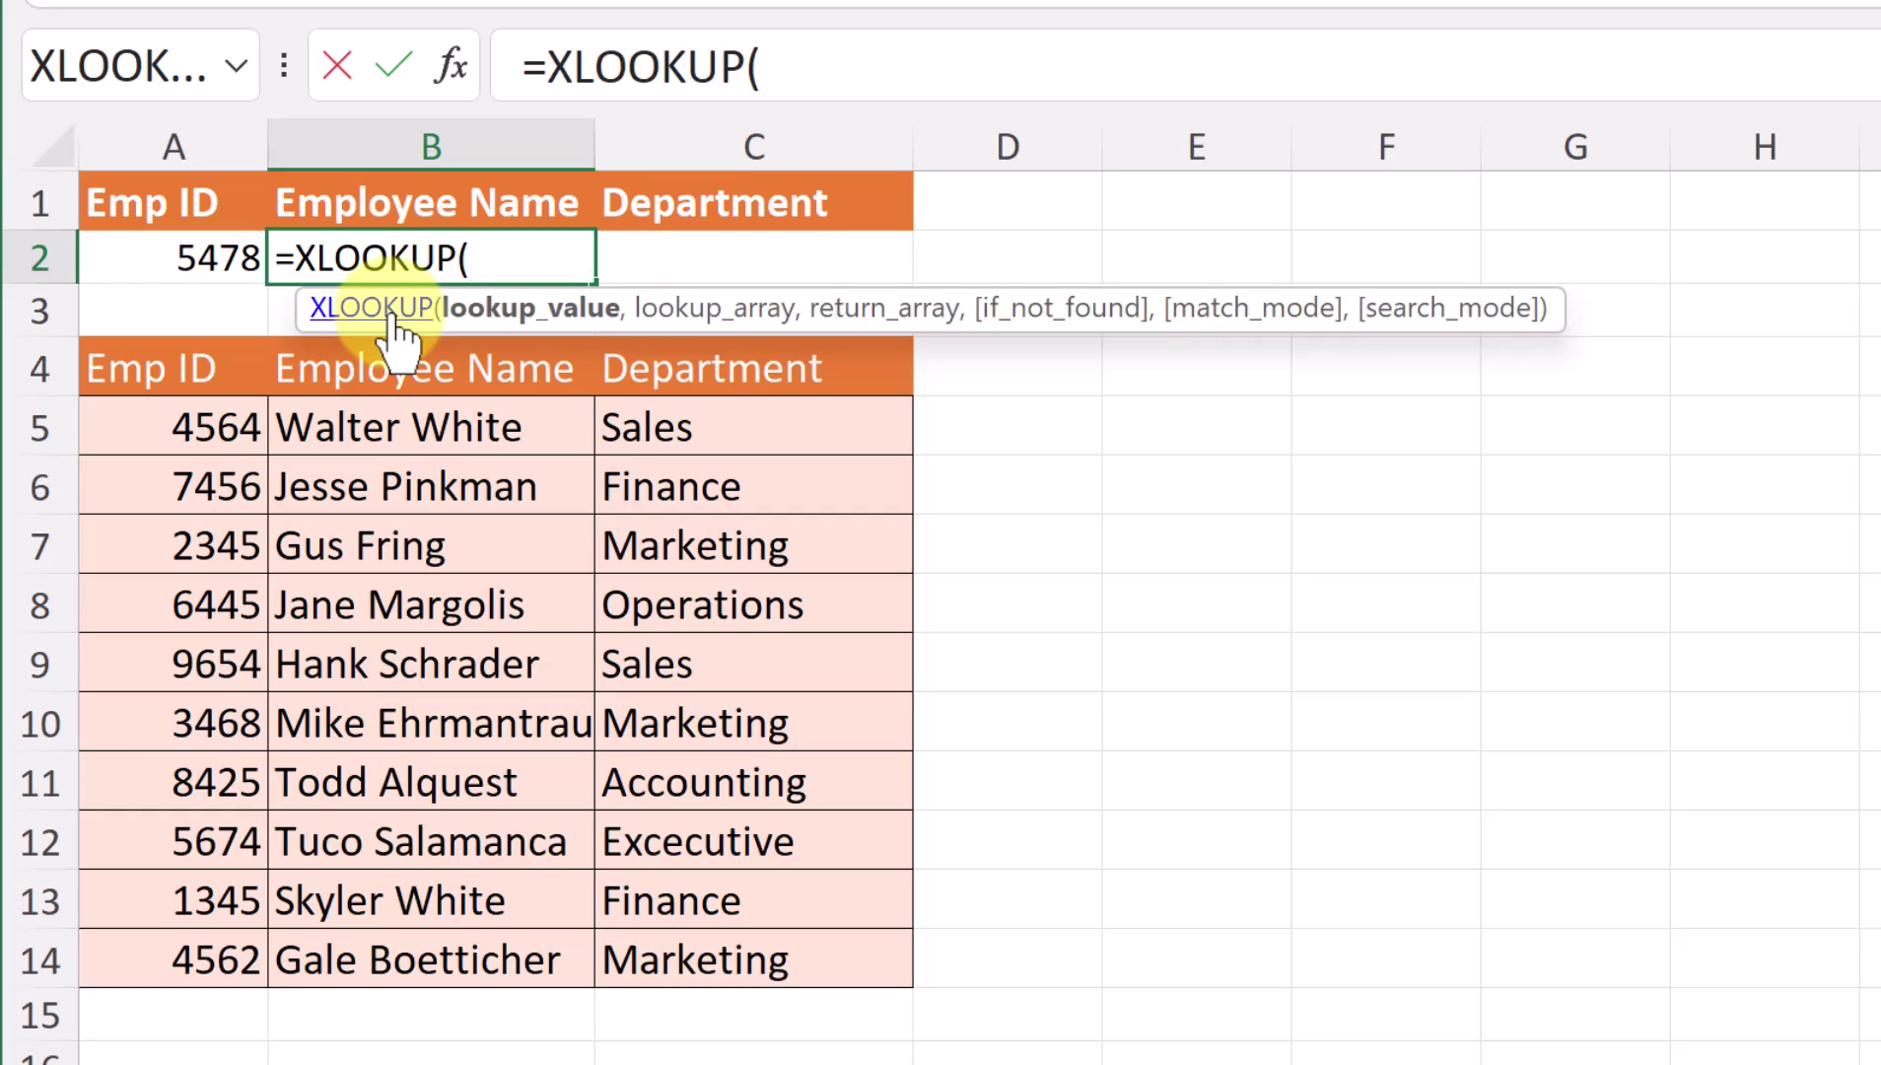
pyautogui.click(211, 261)
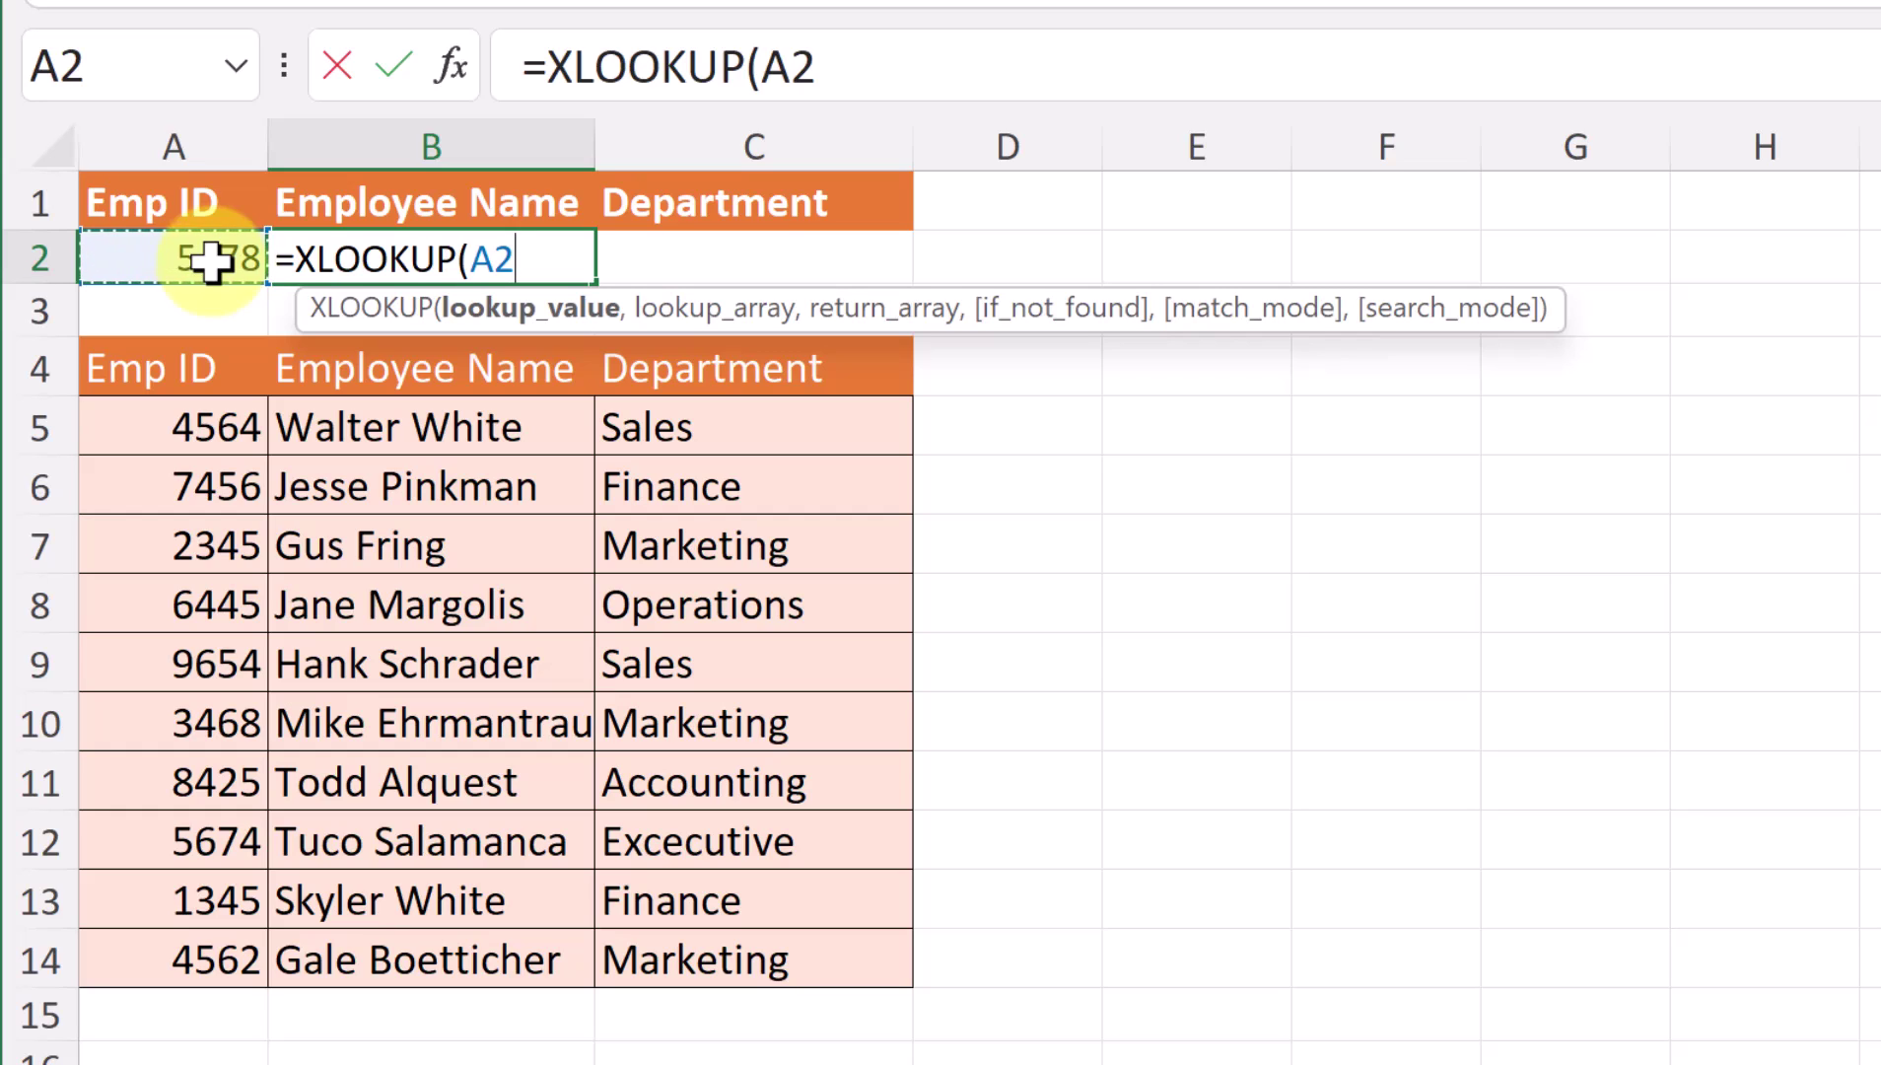
pyautogui.write(',')
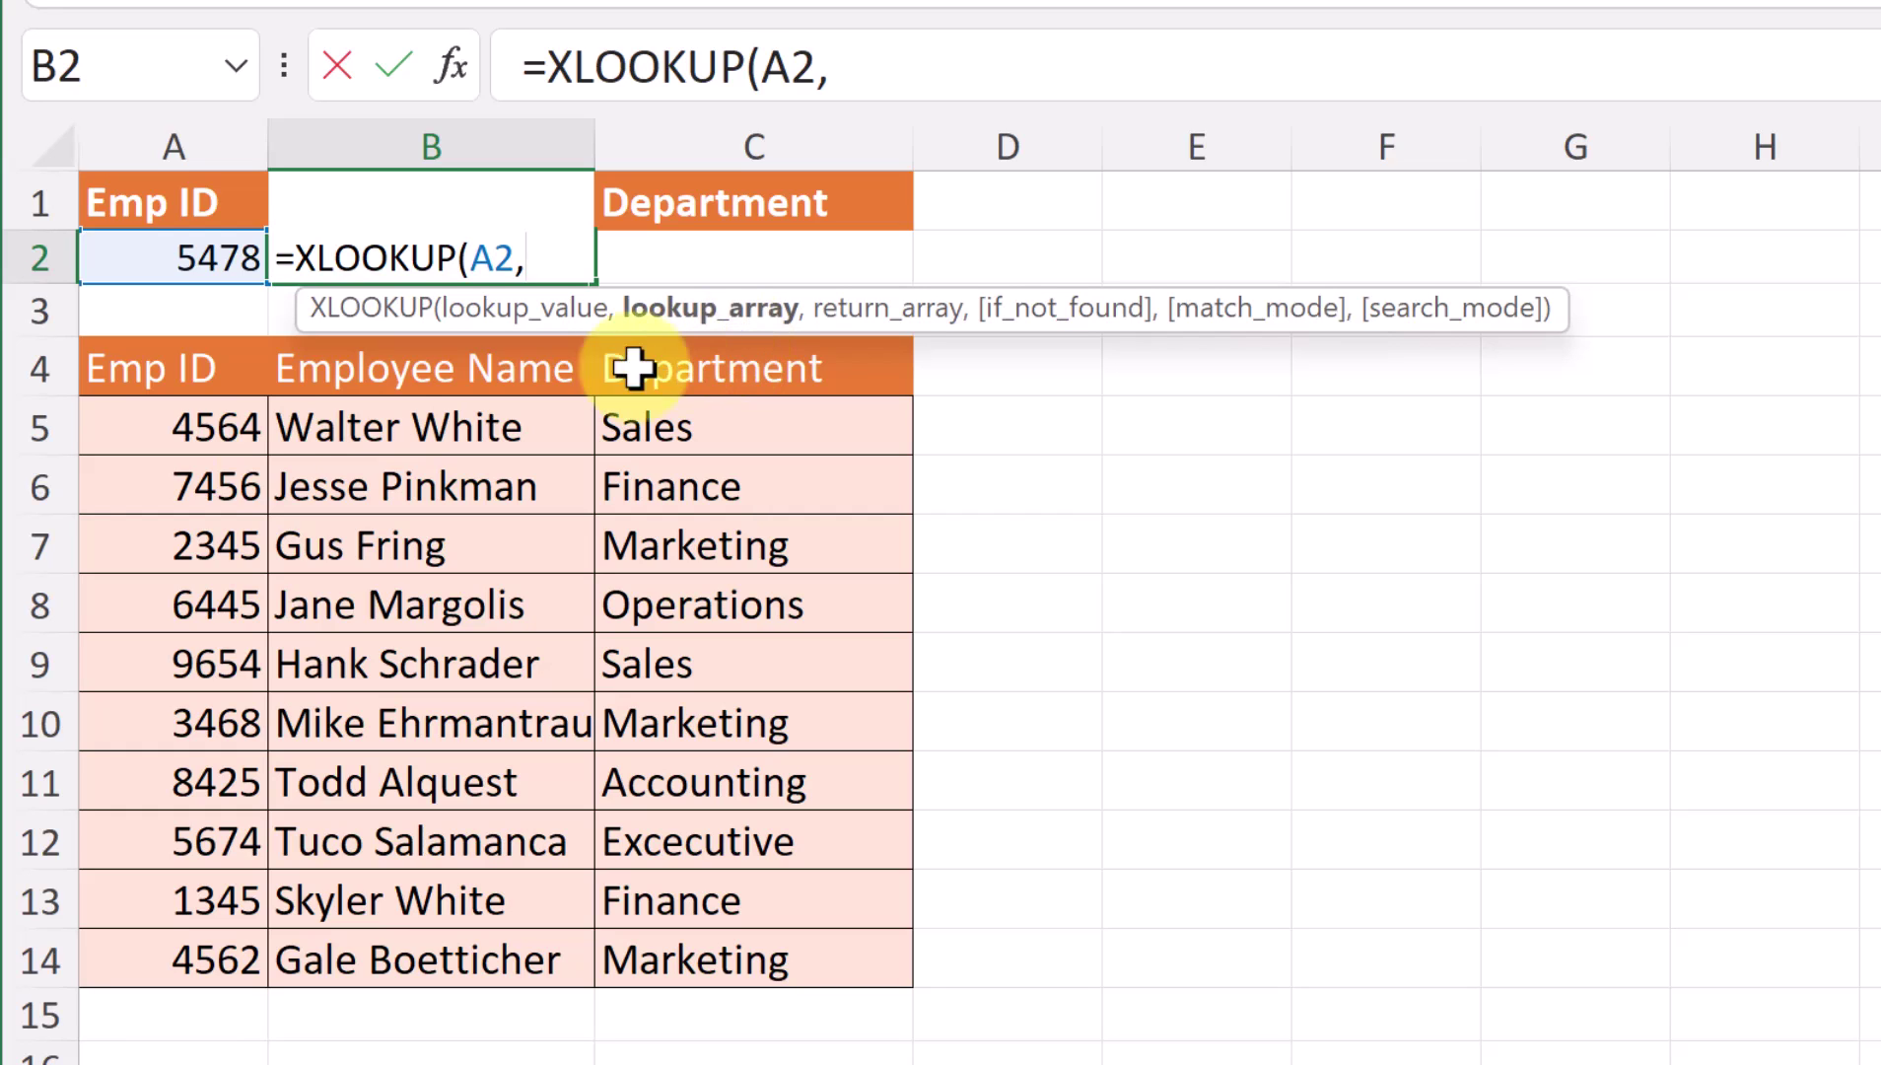
# - Complete the XLOOKUP in B2 with lookup array A5:A14 and return array B5:C14, without a fallback argument
pyautogui.moveTo(151, 434); pyautogui.dragTo(185, 934)
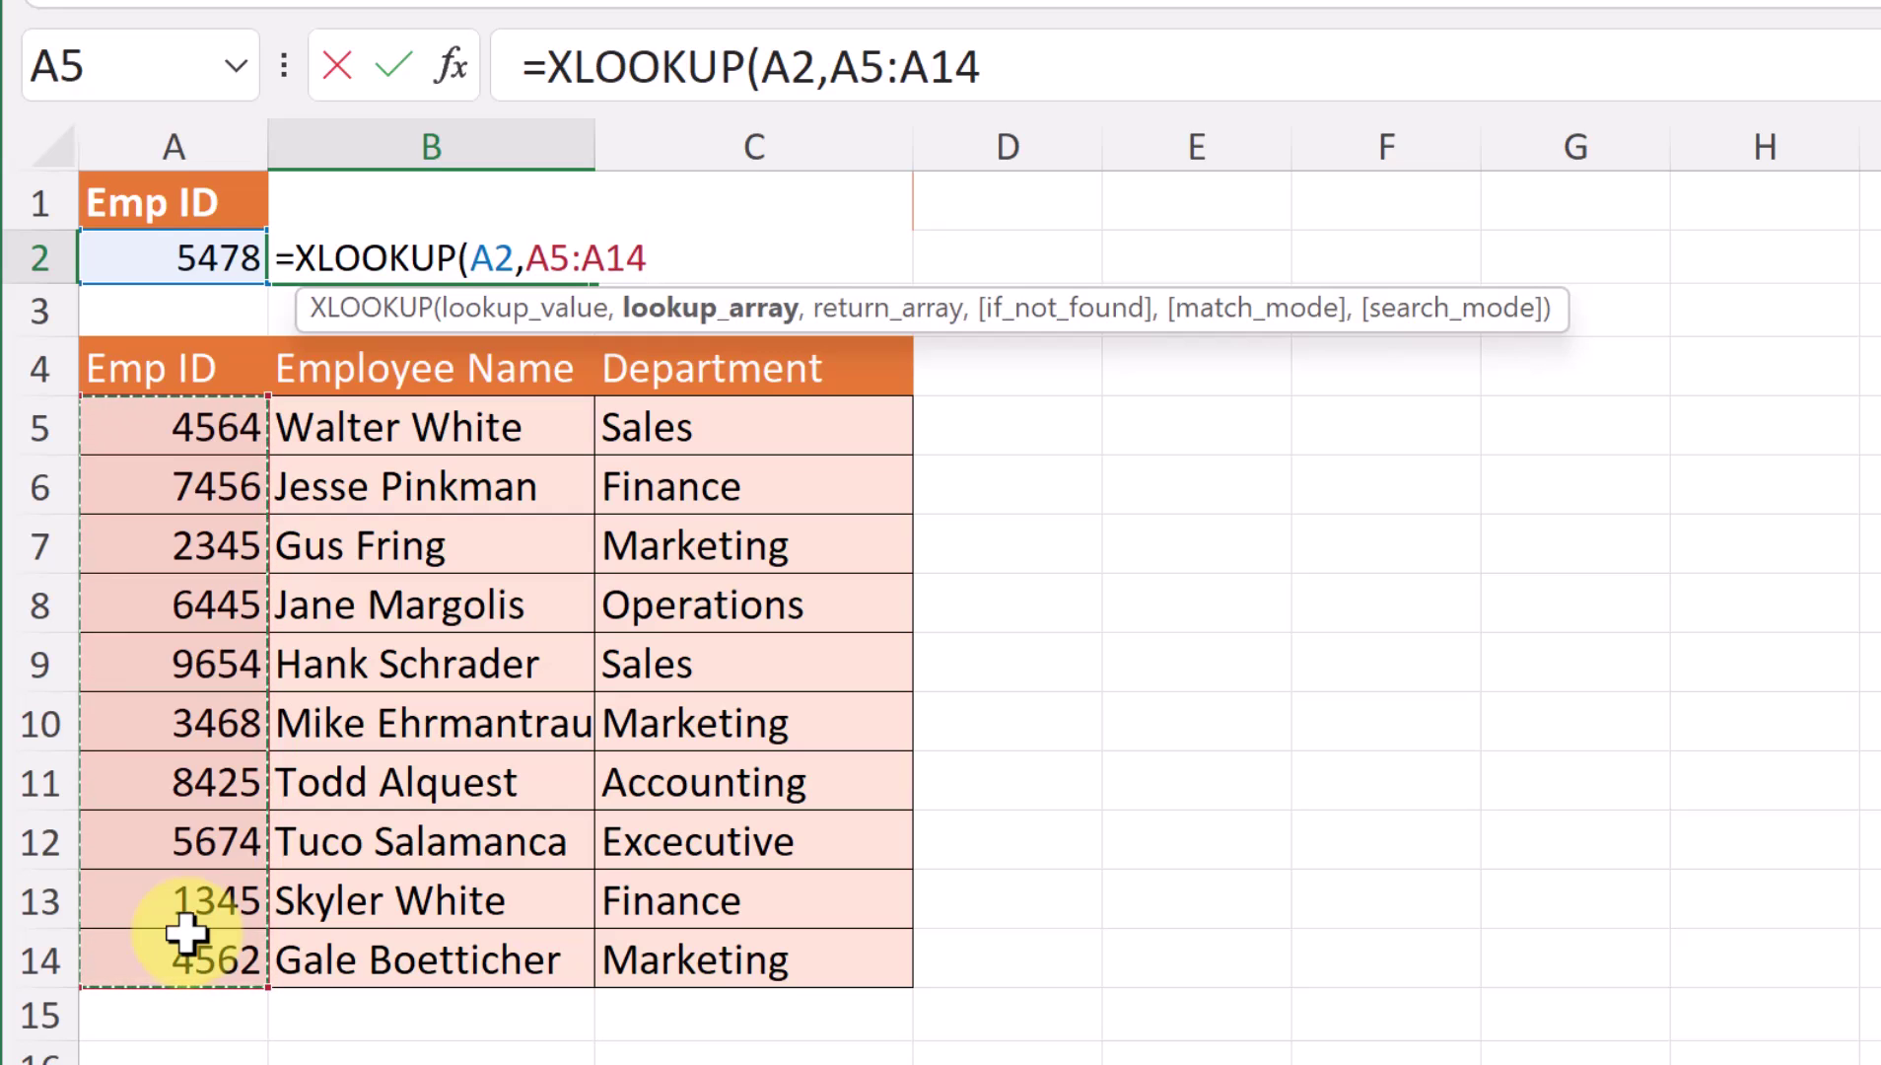
pyautogui.write(',')
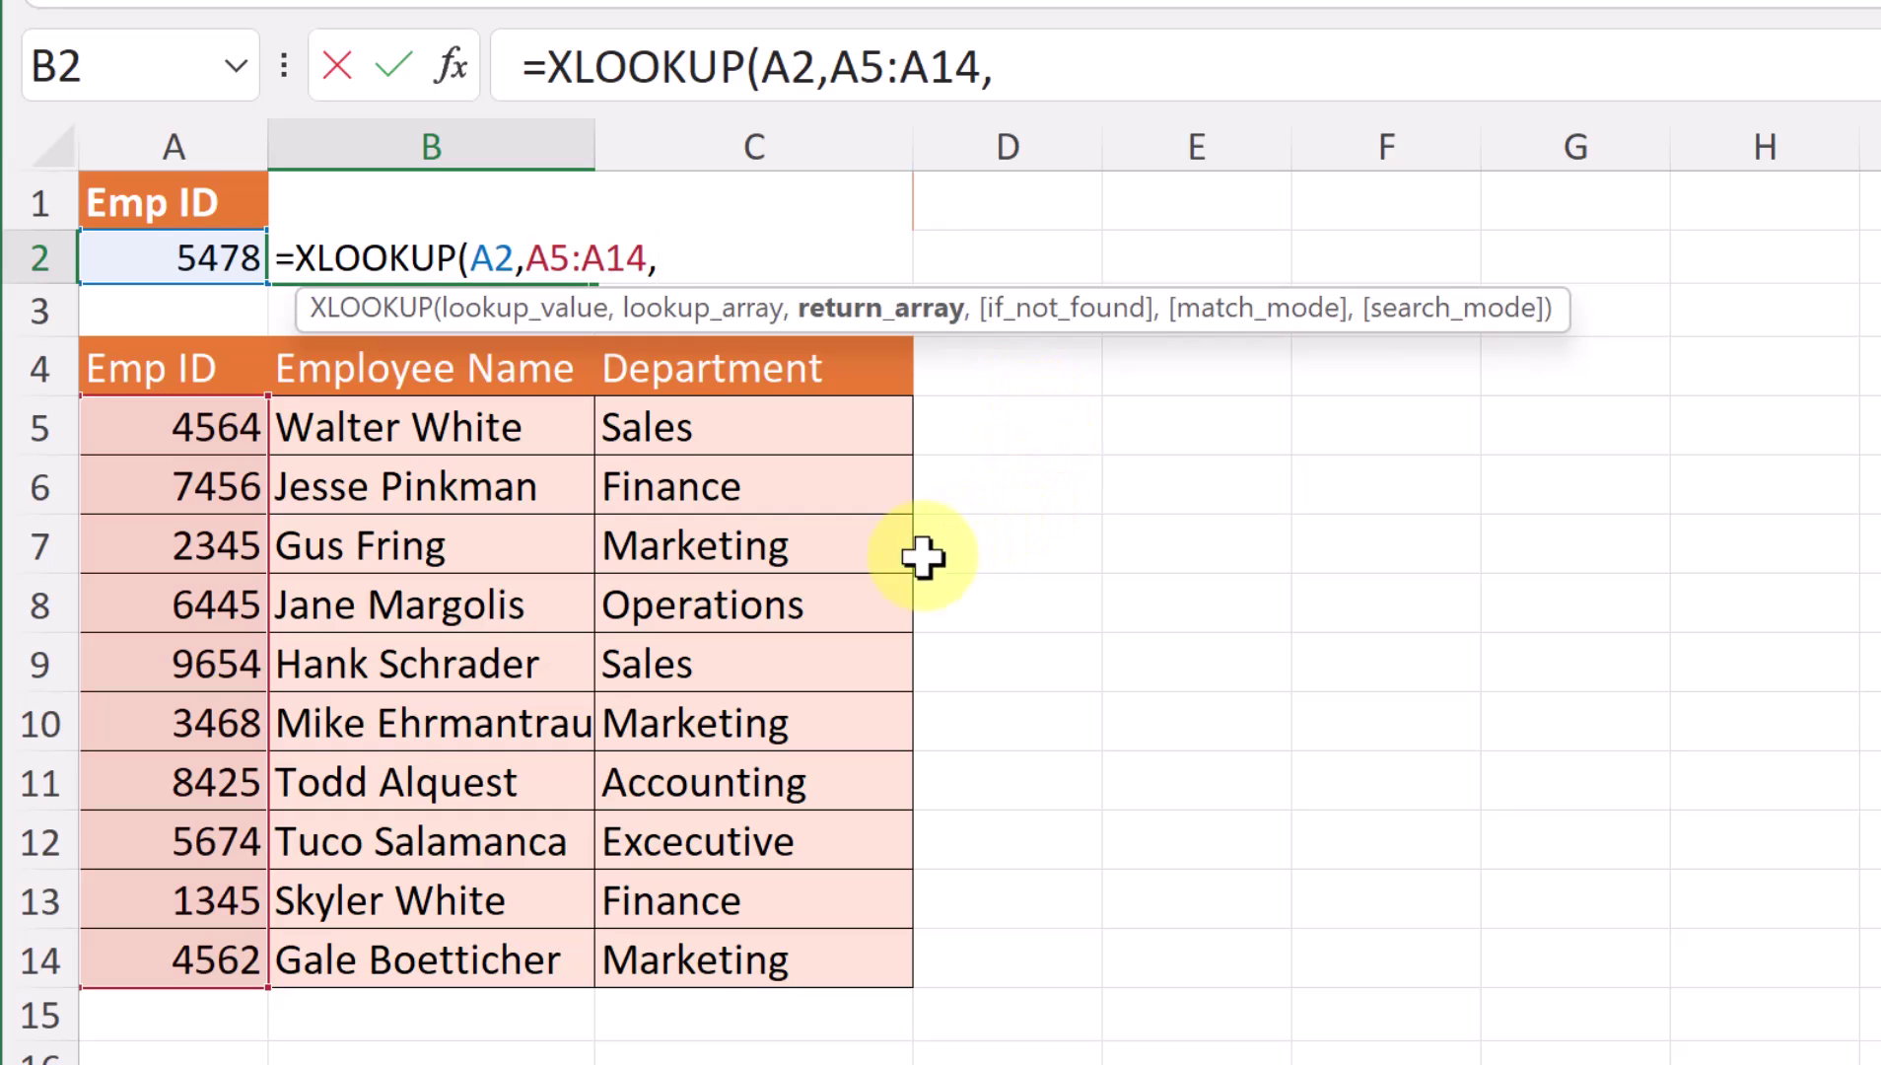
pyautogui.moveTo(353, 432); pyautogui.dragTo(714, 959)
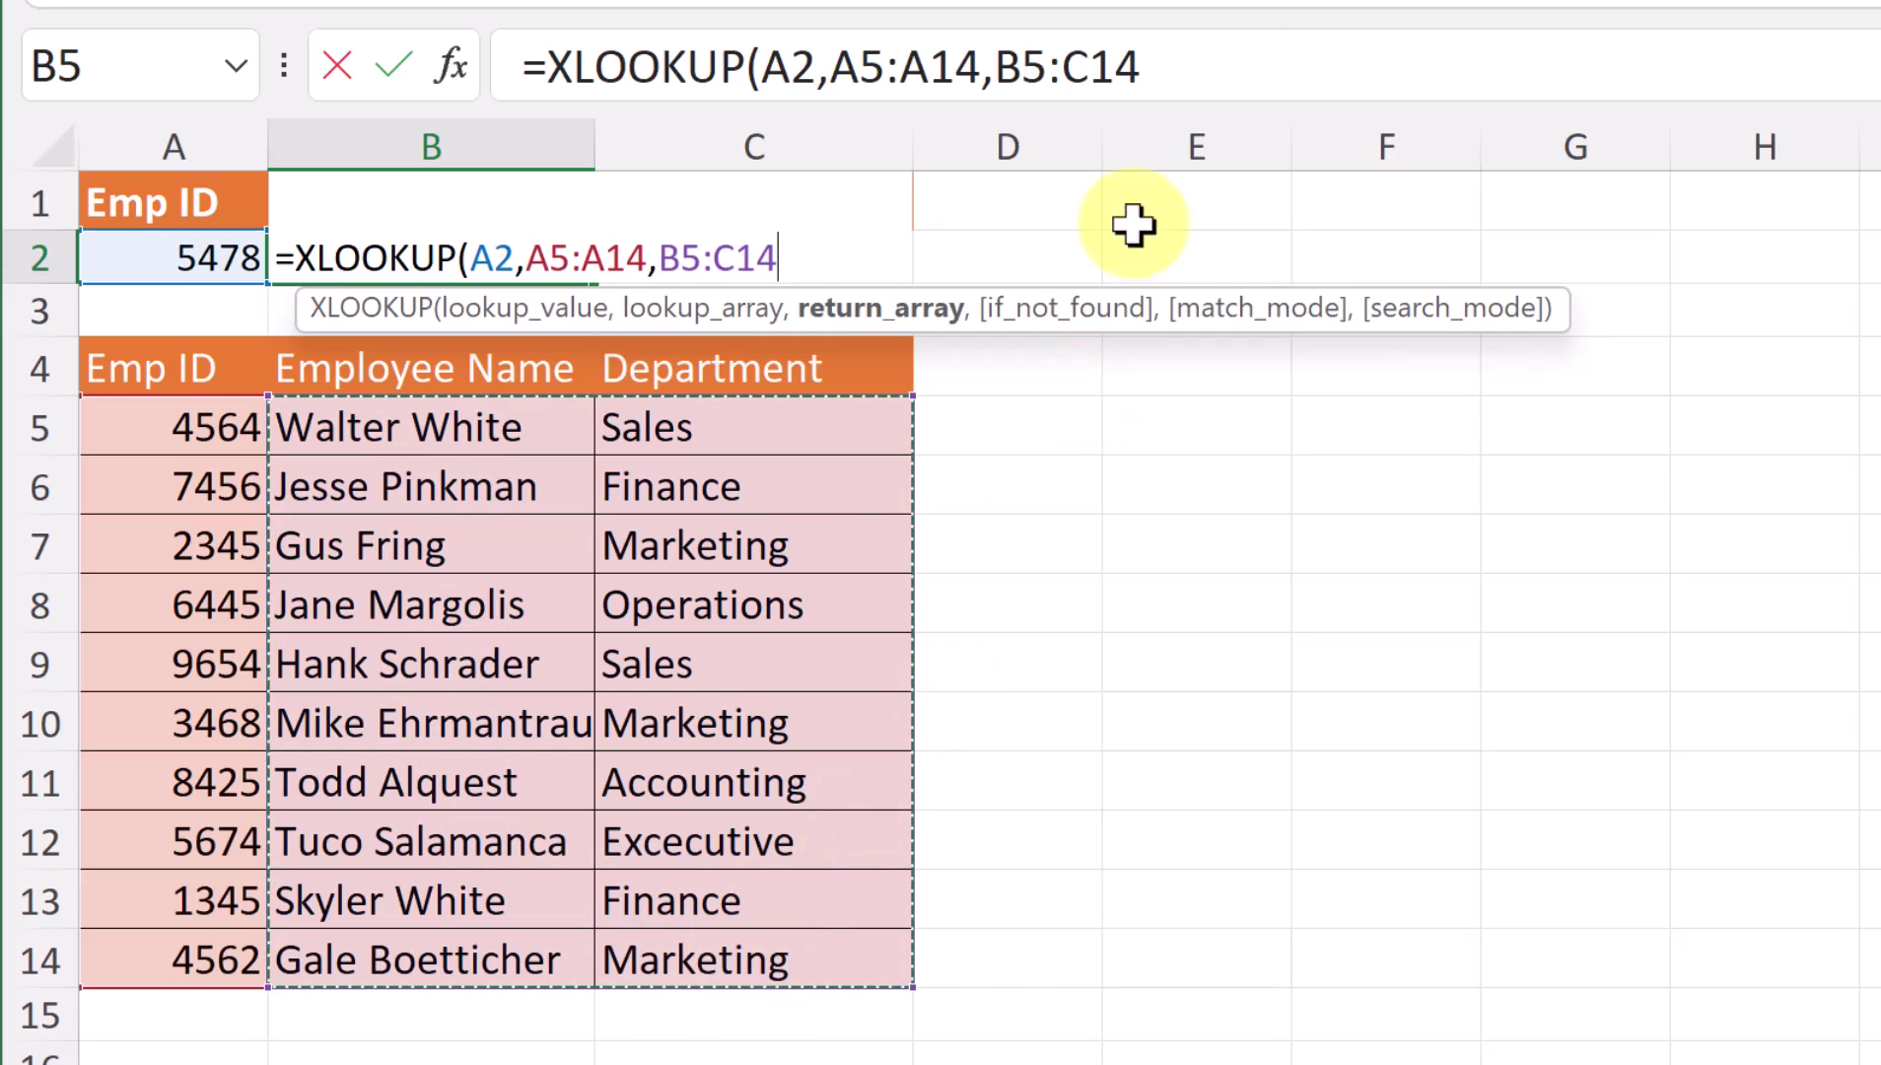
pyautogui.click(1197, 75)
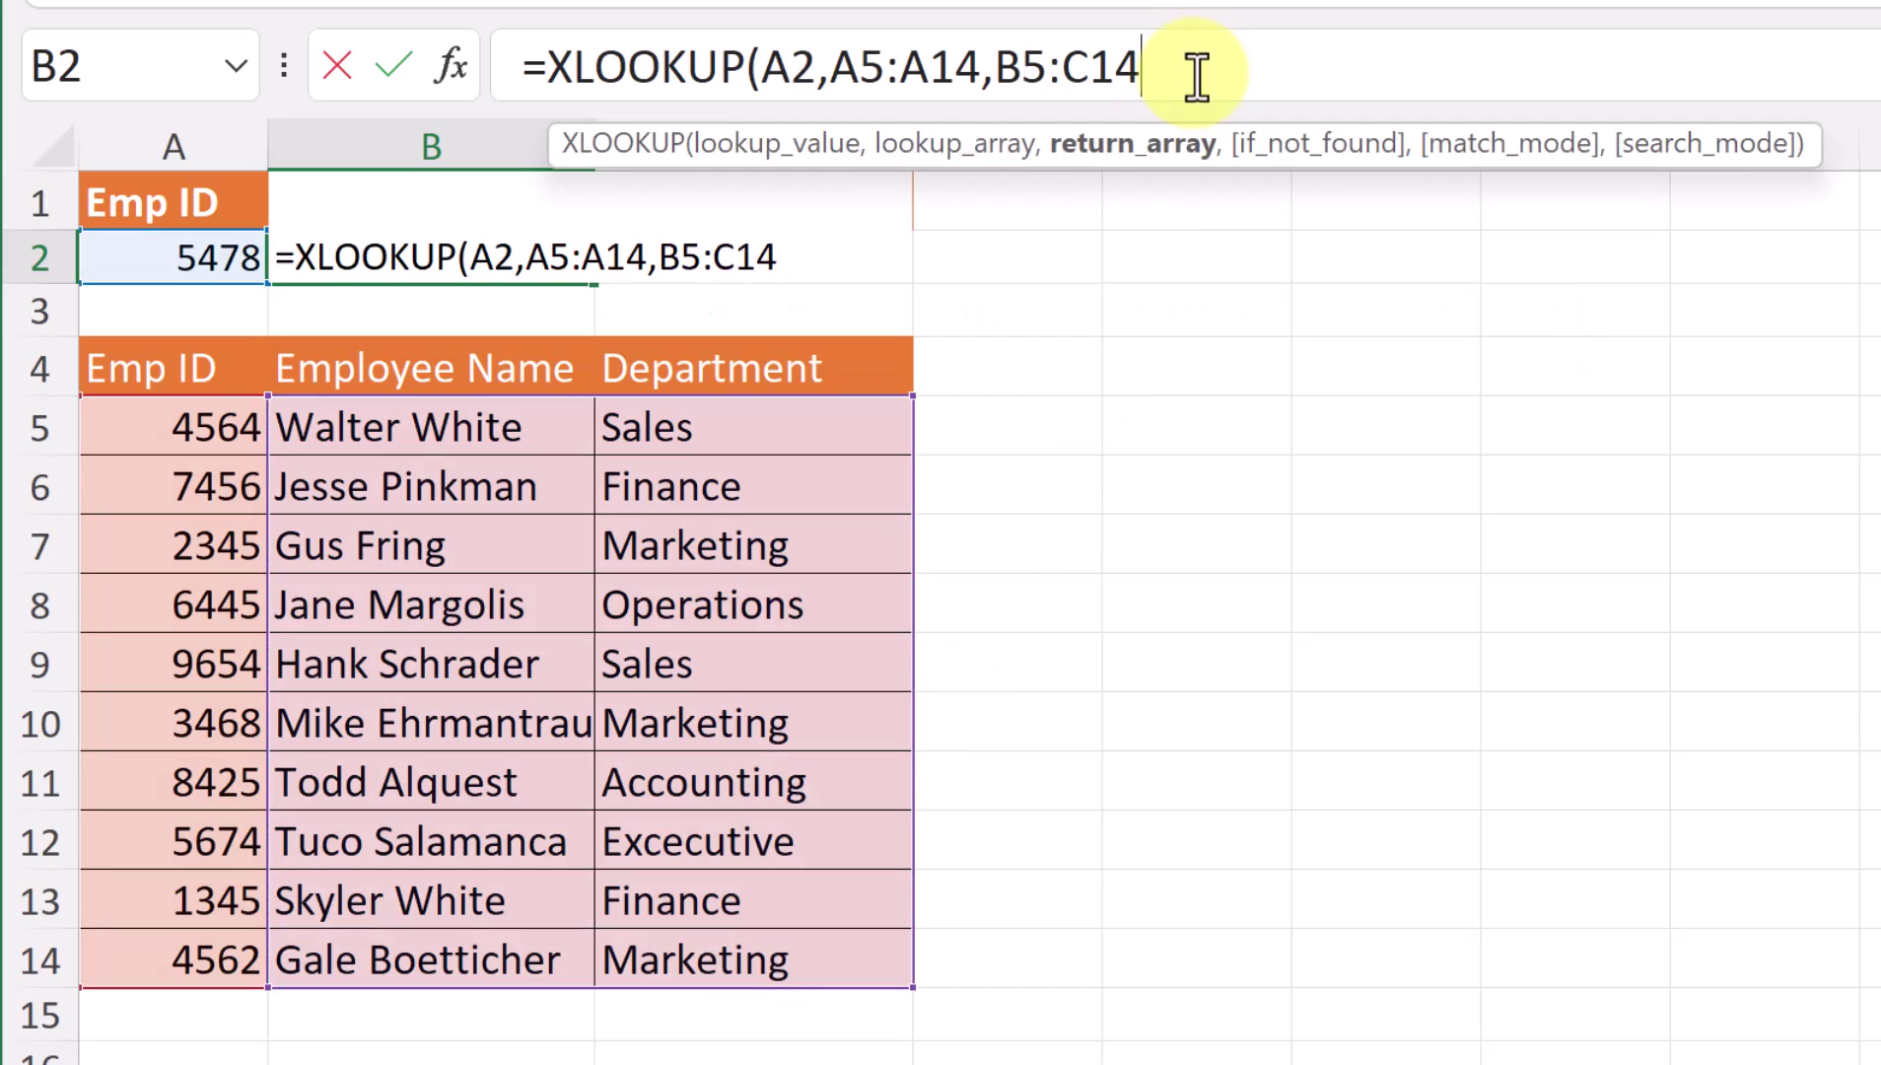
pyautogui.write(')')
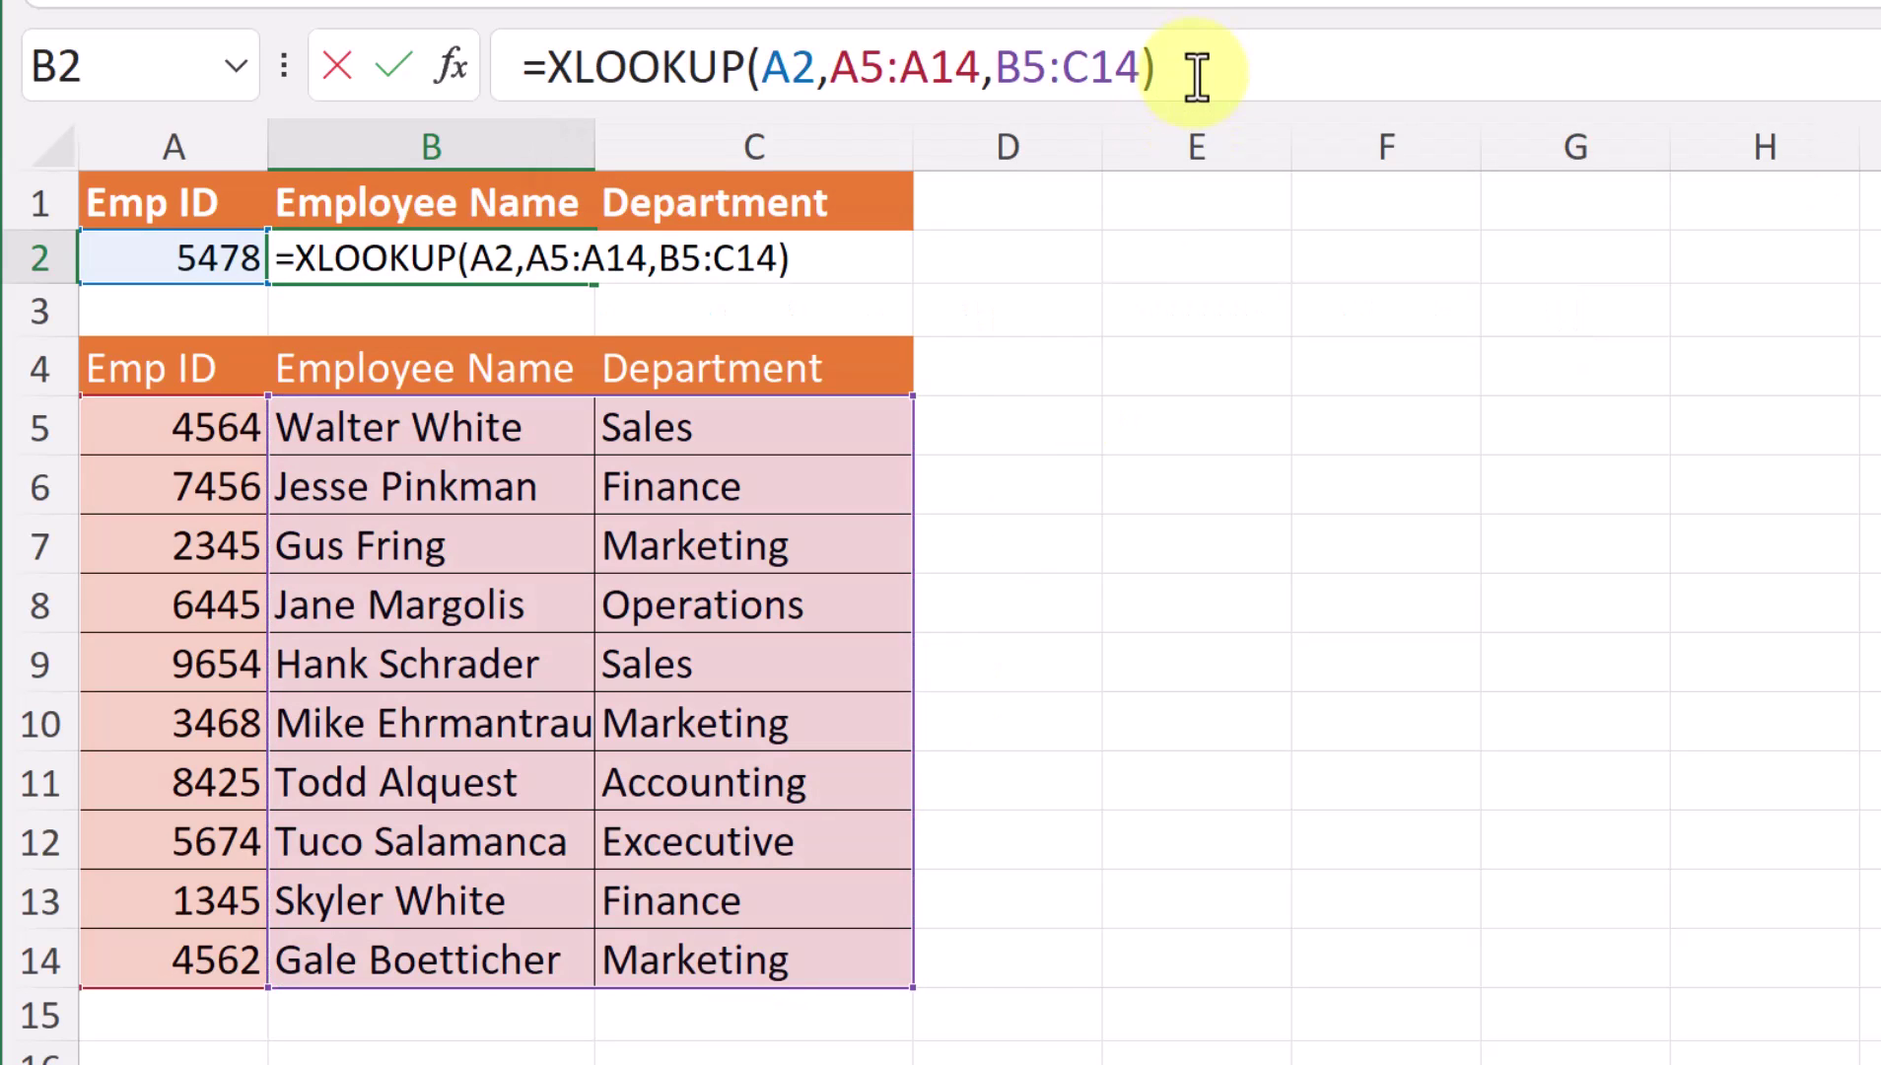
pyautogui.press('Return')
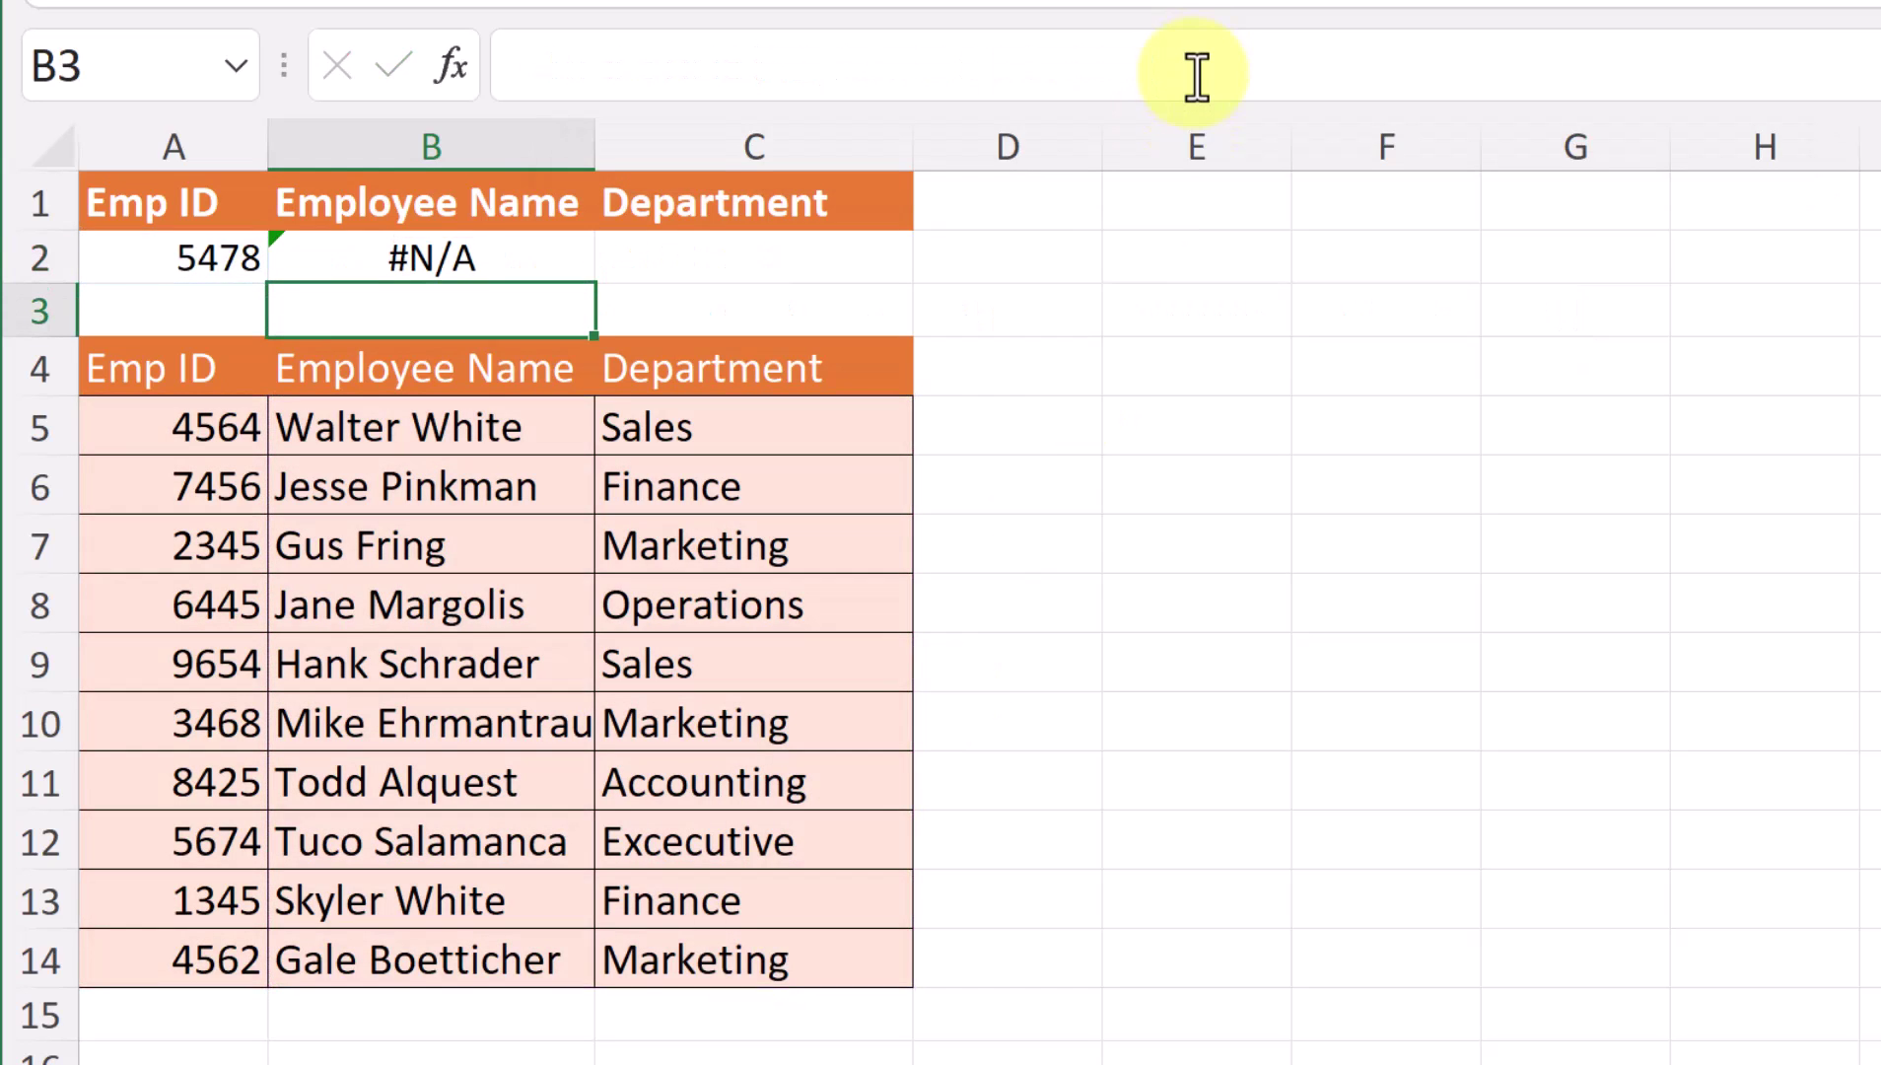
# - Enter the employee ID from row 7 of the employee table into lookup cell A2
pyautogui.click(218, 259)
pyautogui.write('2345')
pyautogui.press('Return')
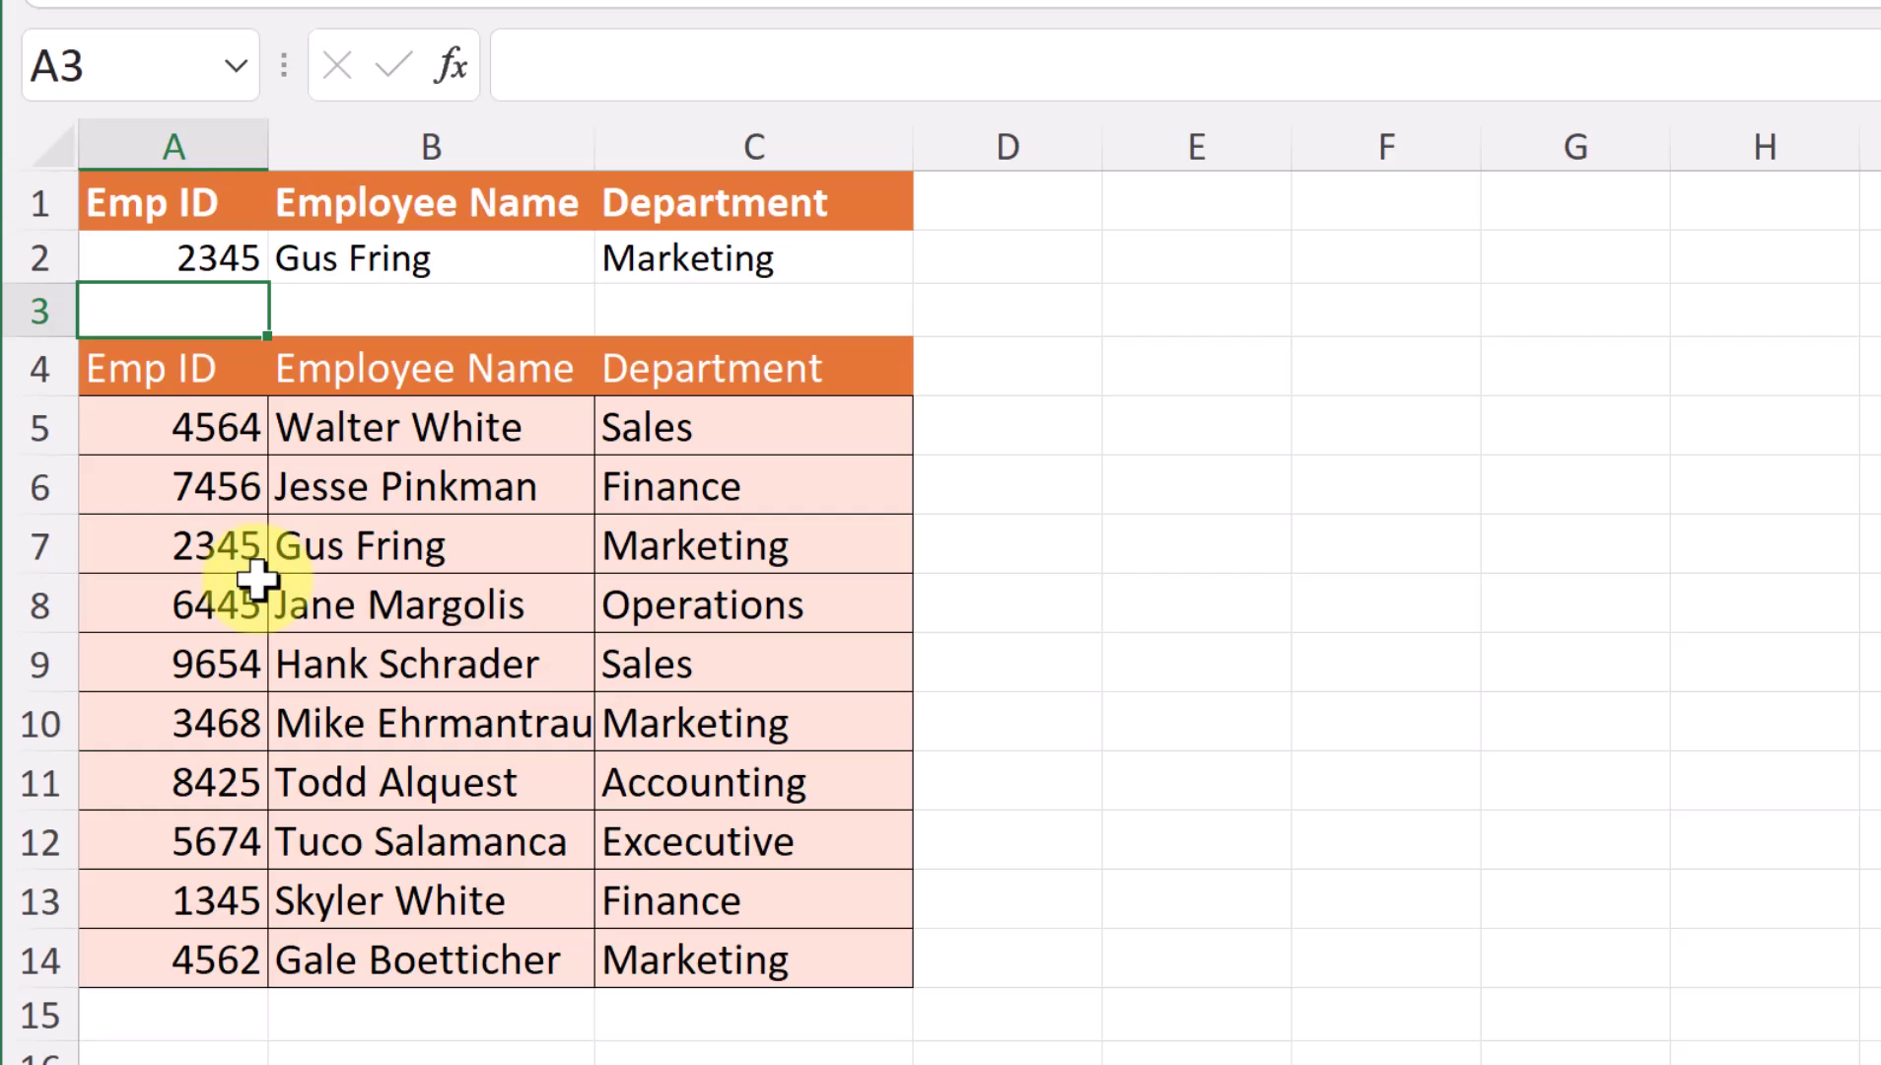
# - Add "Not Found" as the if_not_found argument of the XLOOKUP formula in B2
pyautogui.click(352, 274)
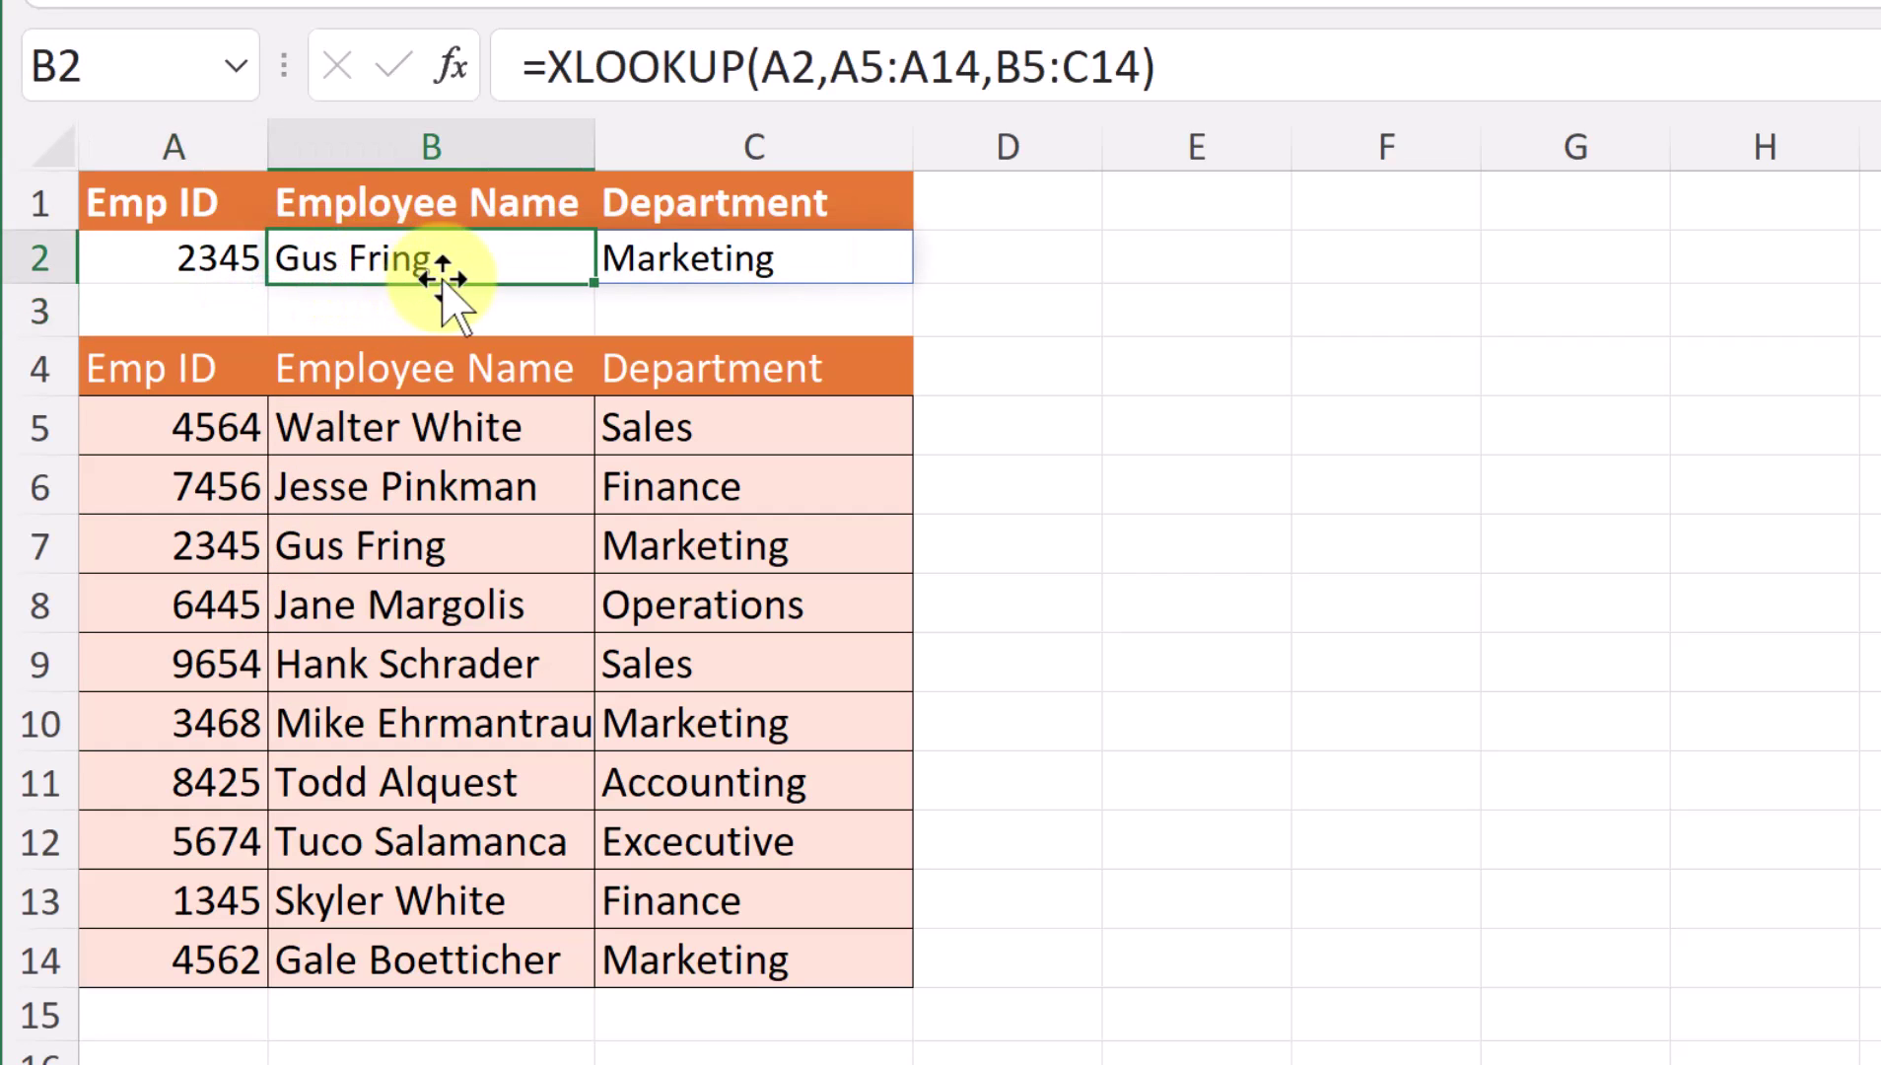
pyautogui.click(1141, 79)
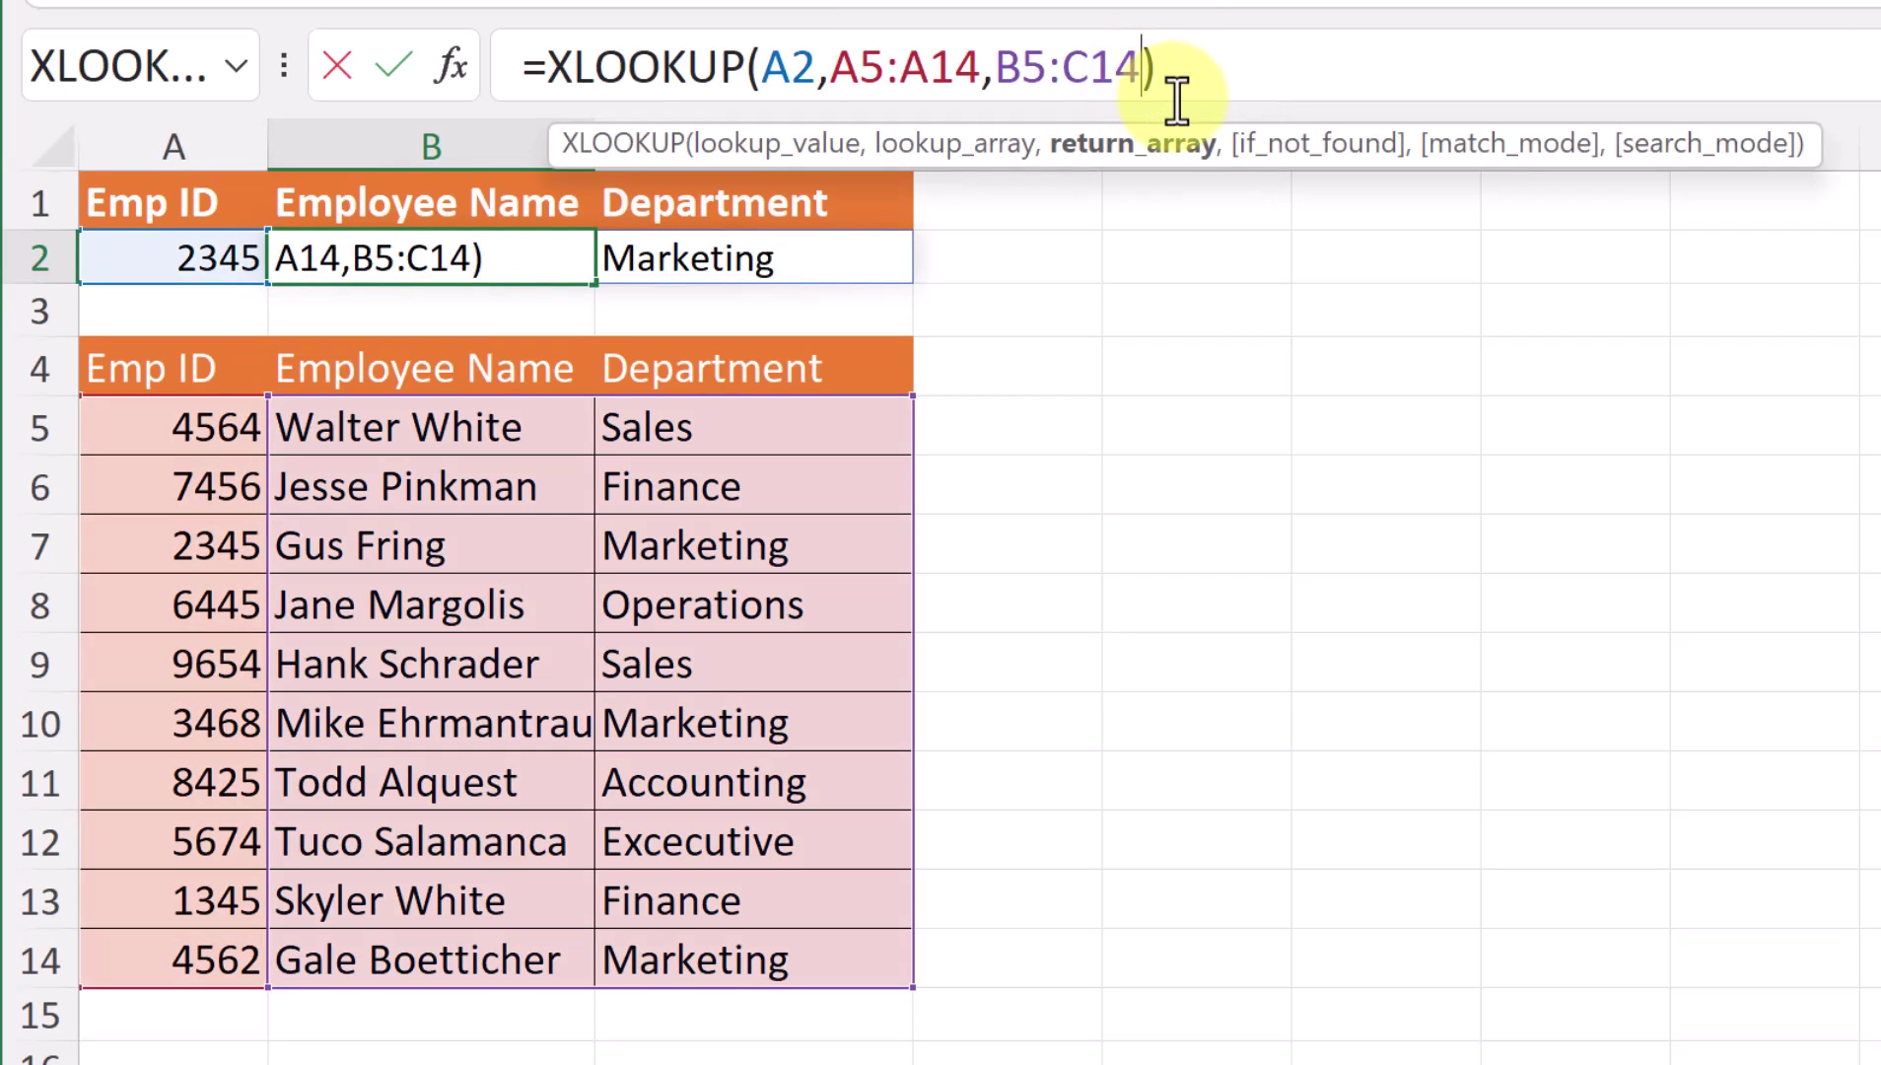
pyautogui.write(',')
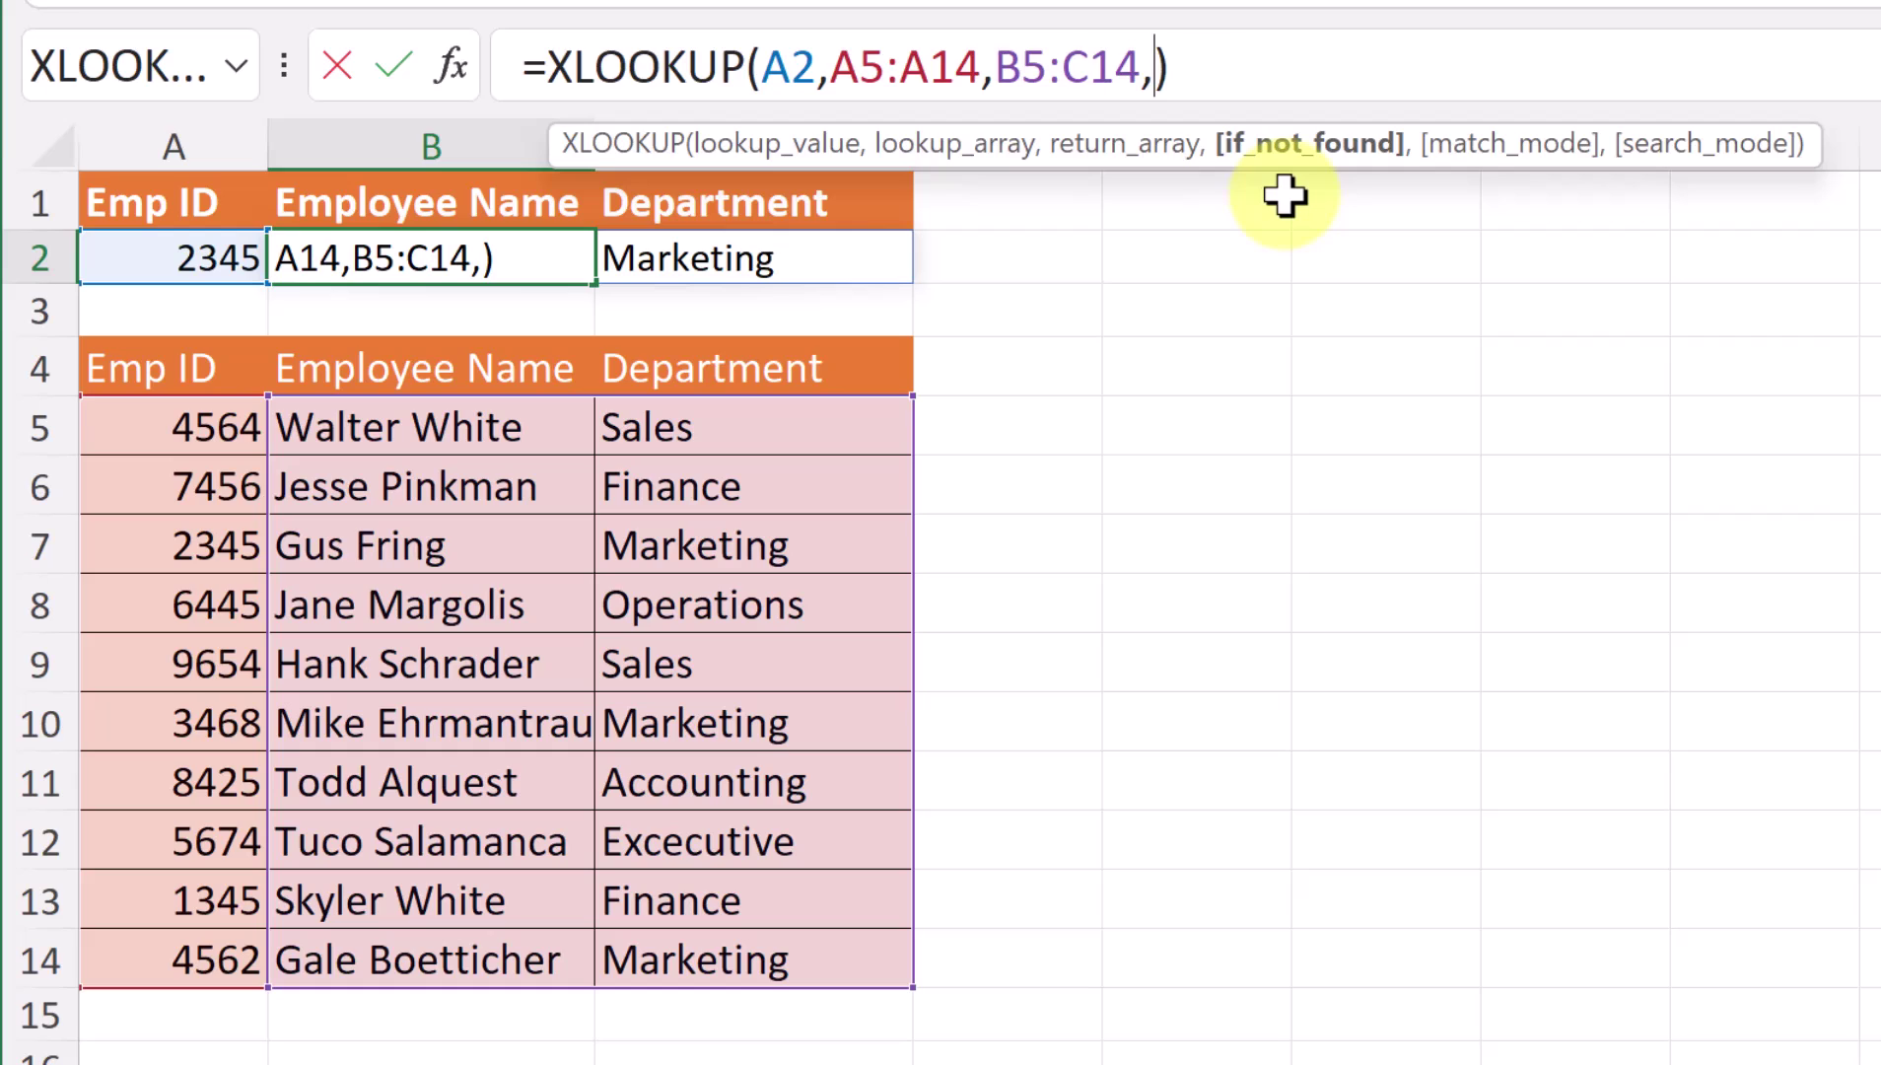
pyautogui.write('"')
pyautogui.write('Not Fo')
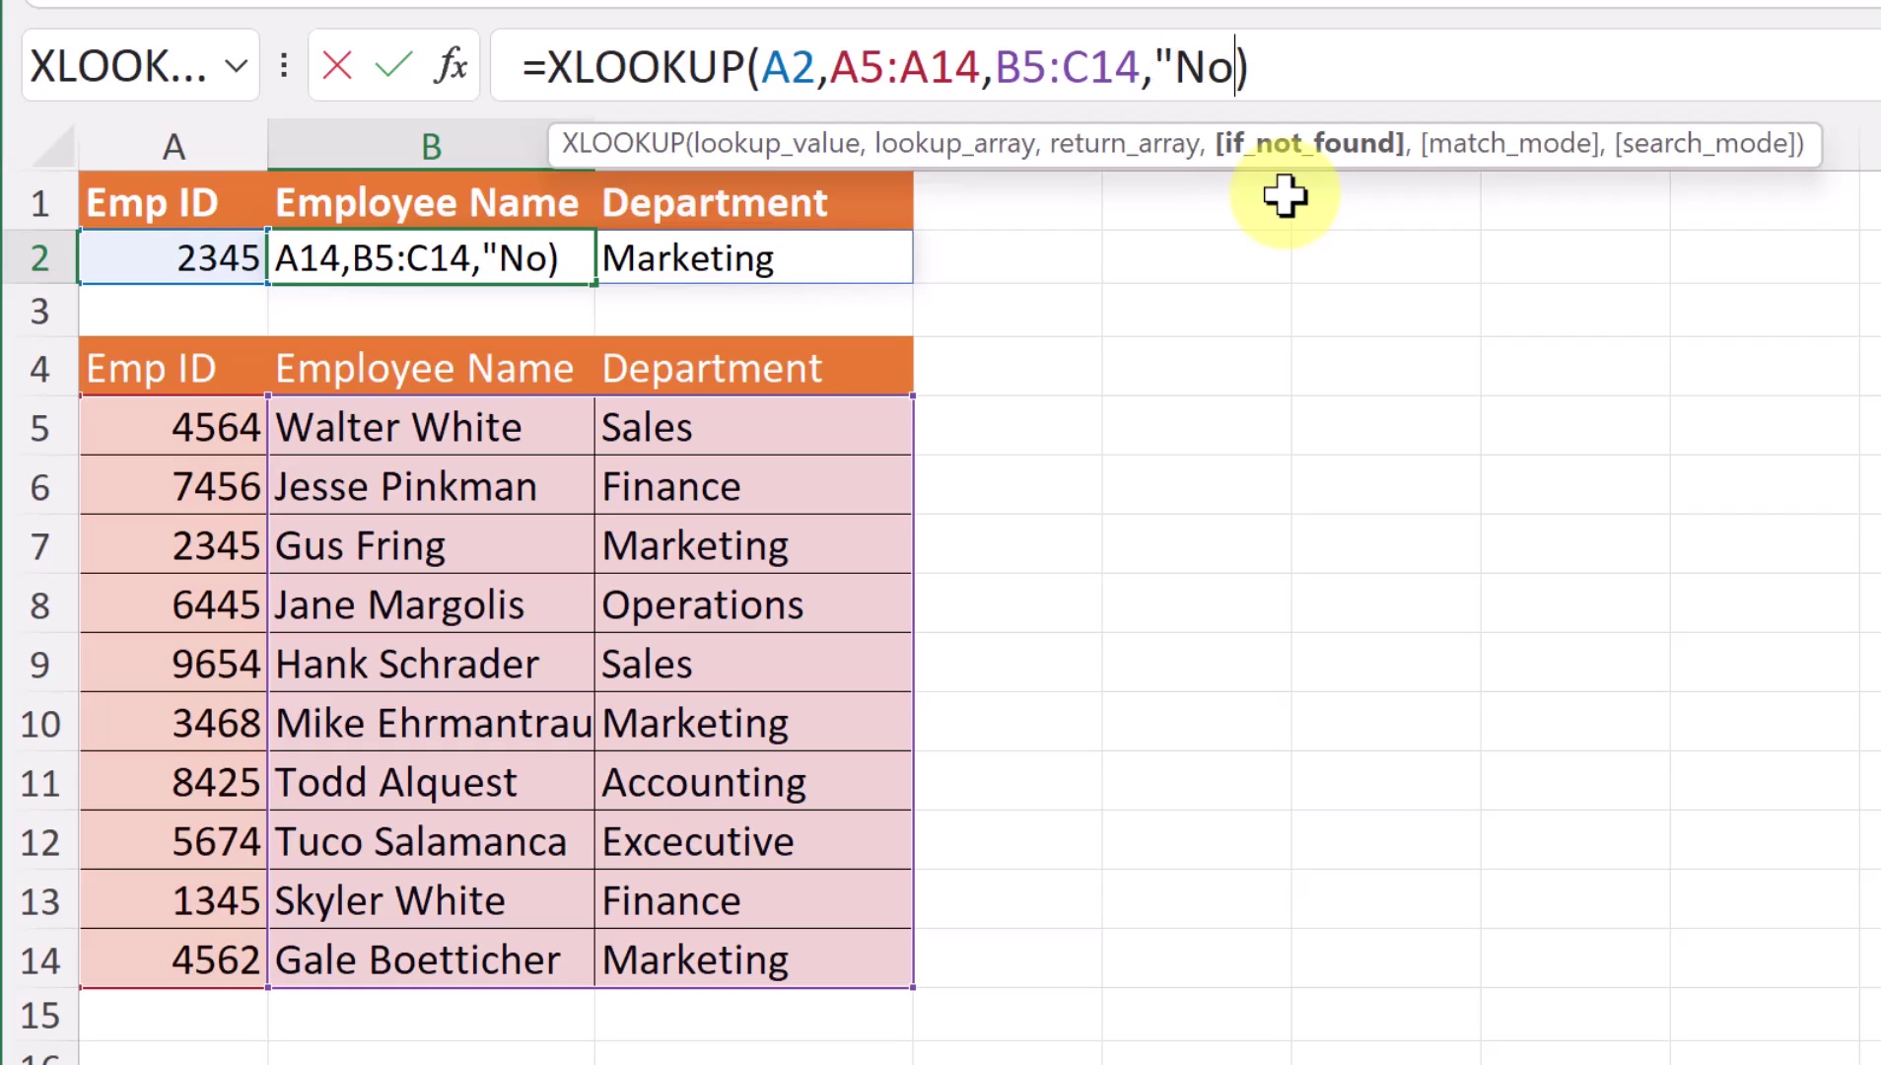
pyautogui.write('und')
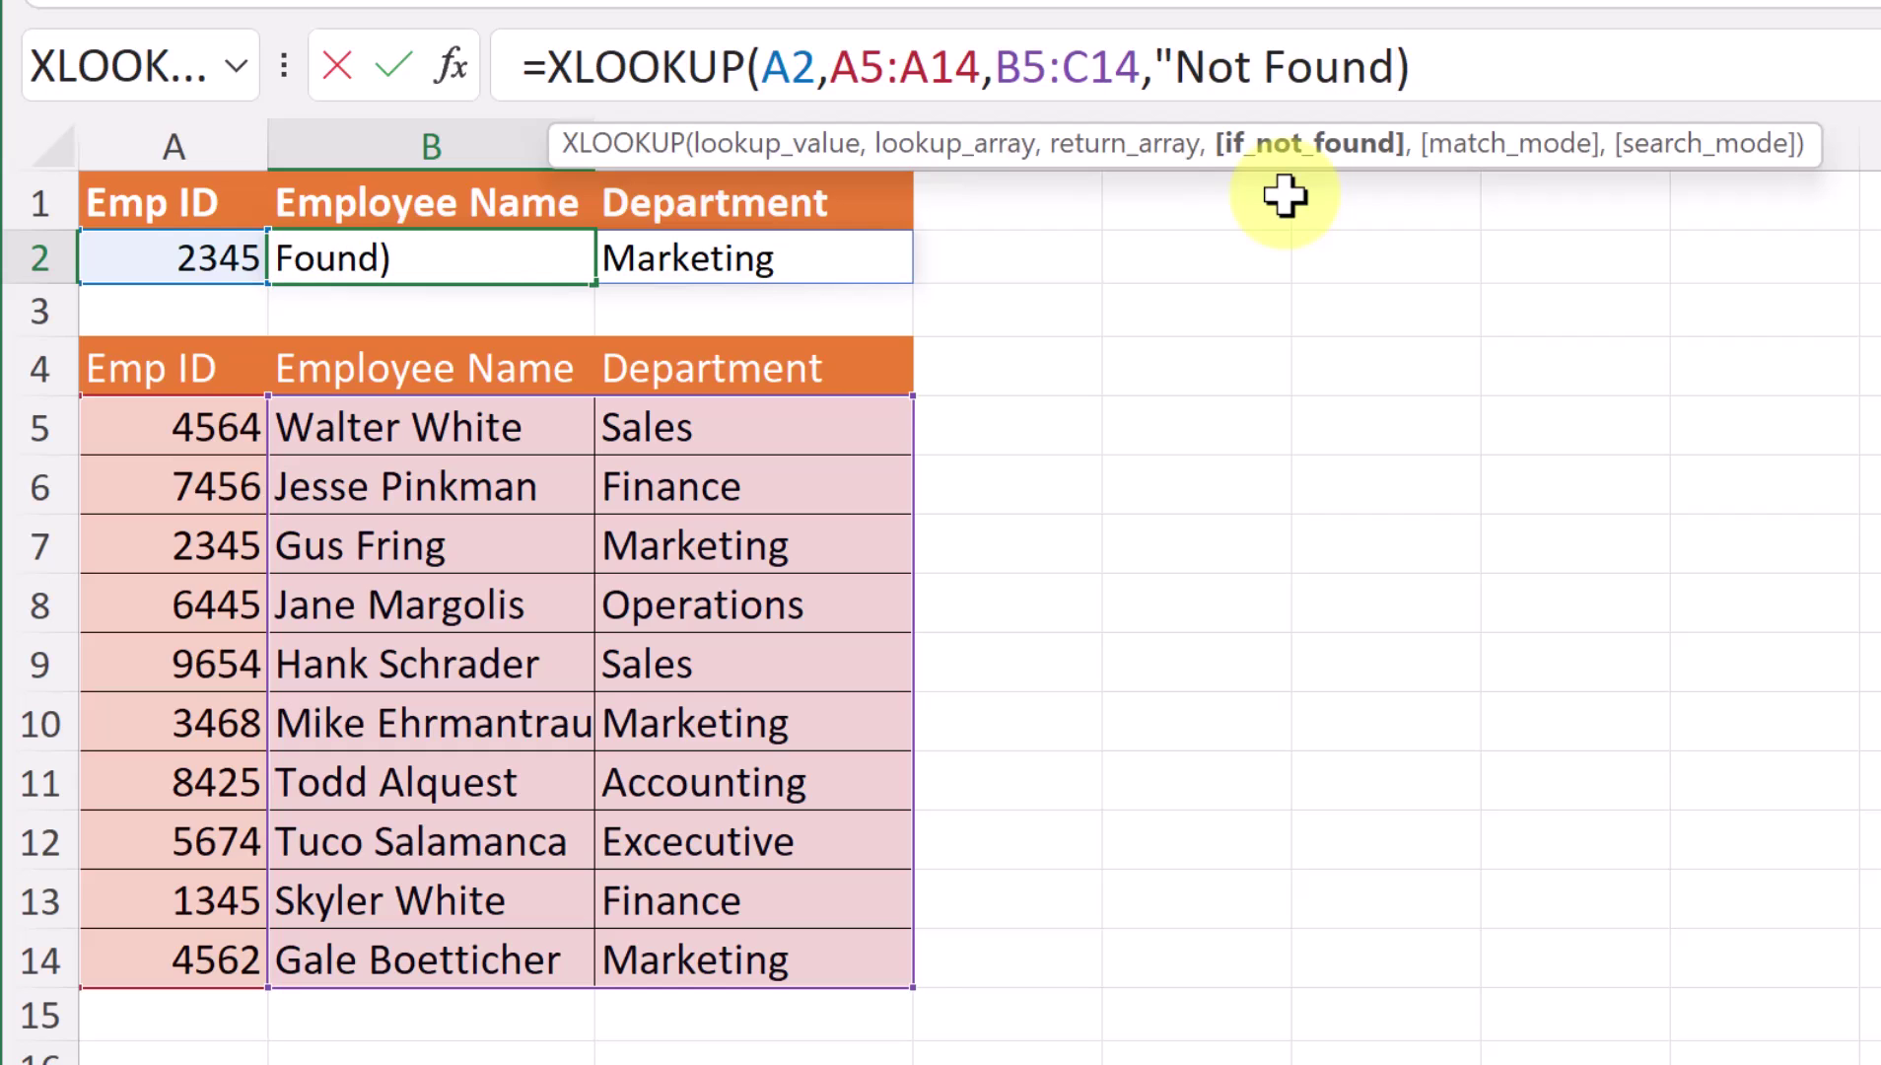
pyautogui.write('"')
pyautogui.press('Return')
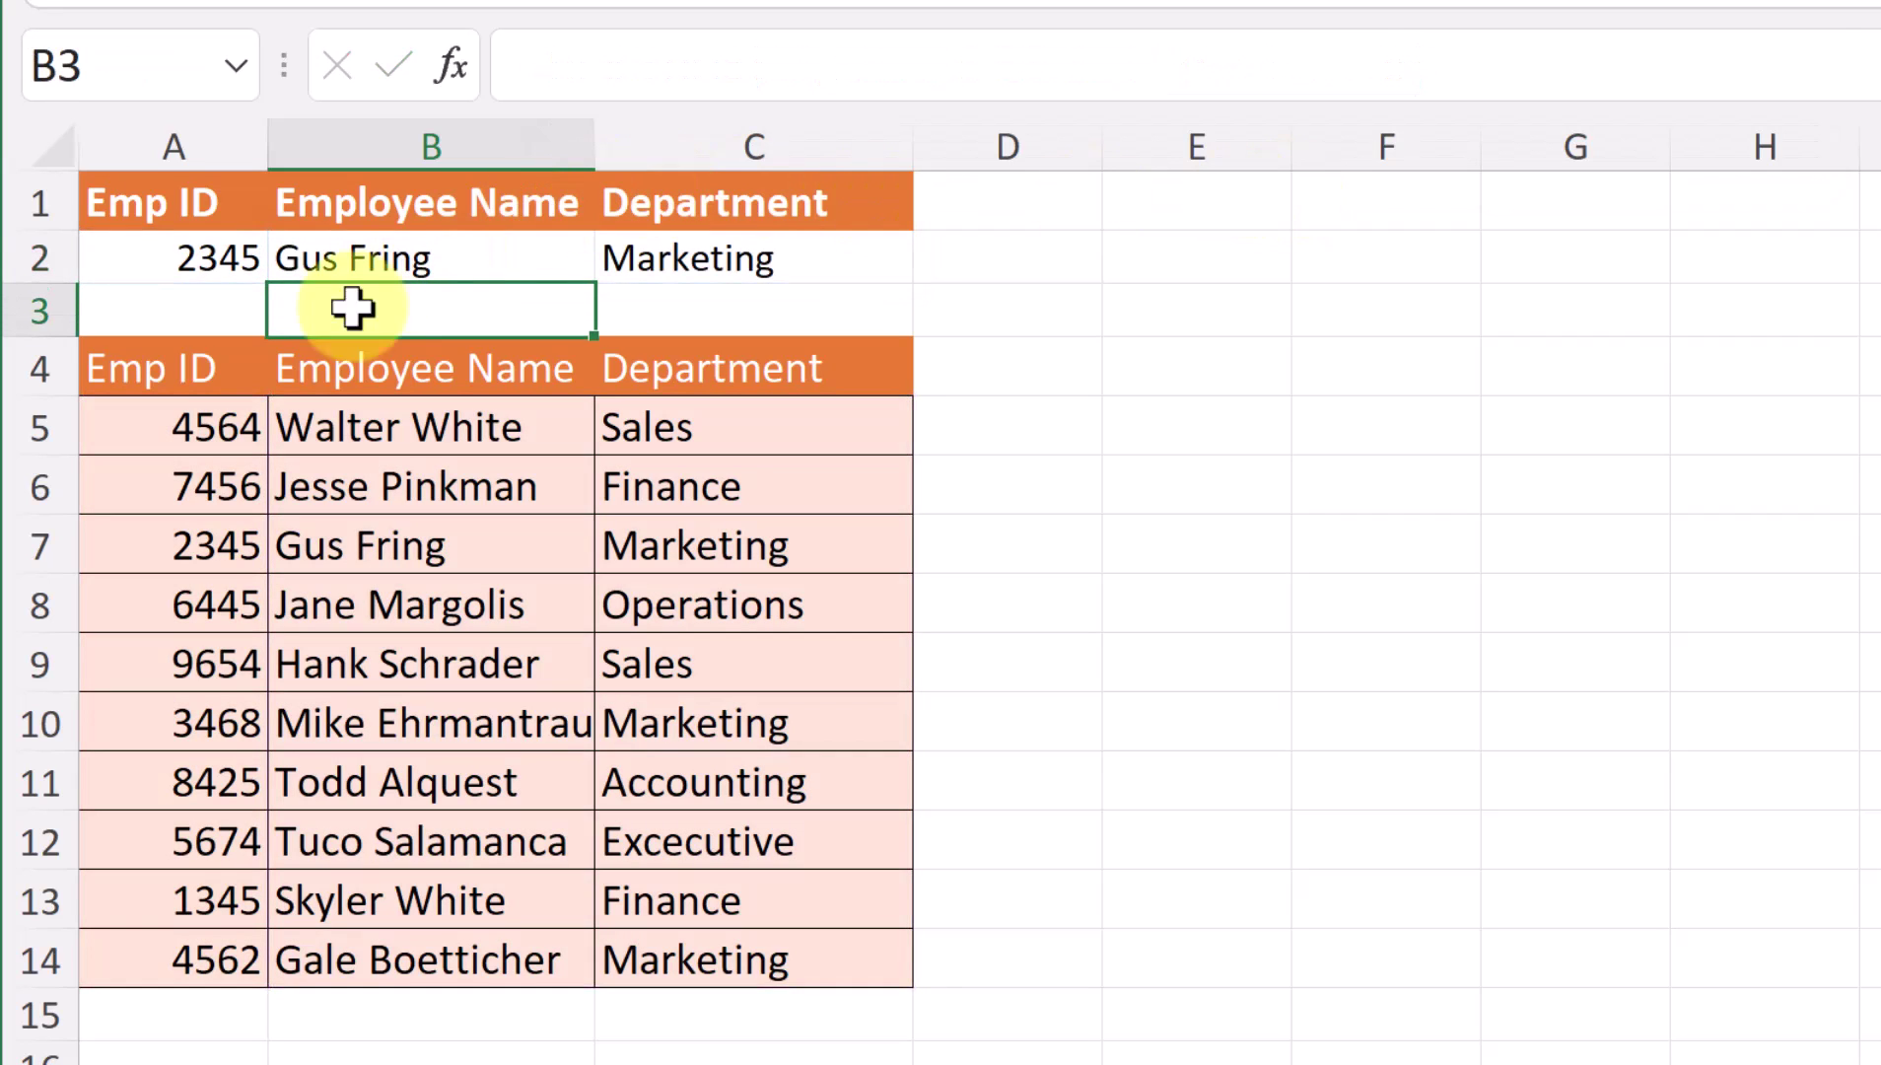
# - Enter a four-digit employee ID missing from the table into A2 and select the lookup result in B2
pyautogui.click(225, 262)
pyautogui.write('5784')
pyautogui.press('Return')
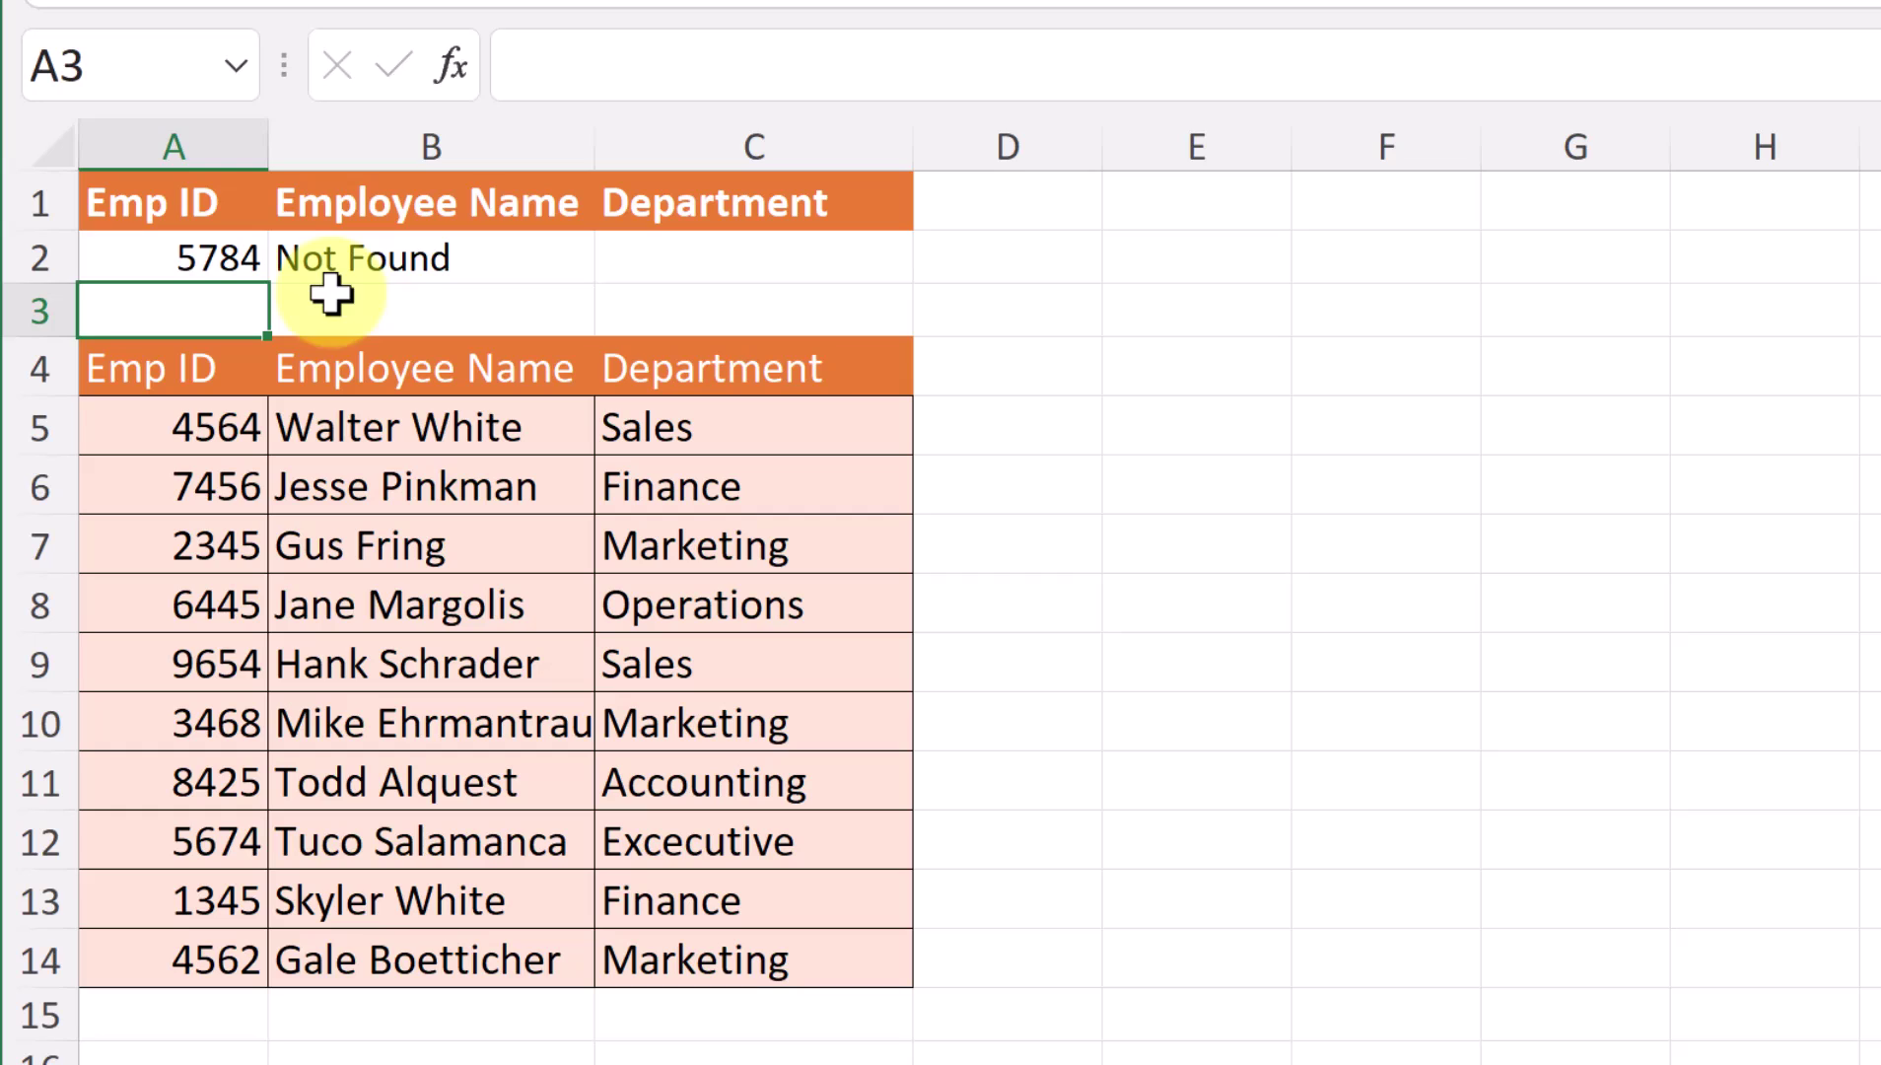
pyautogui.click(363, 264)
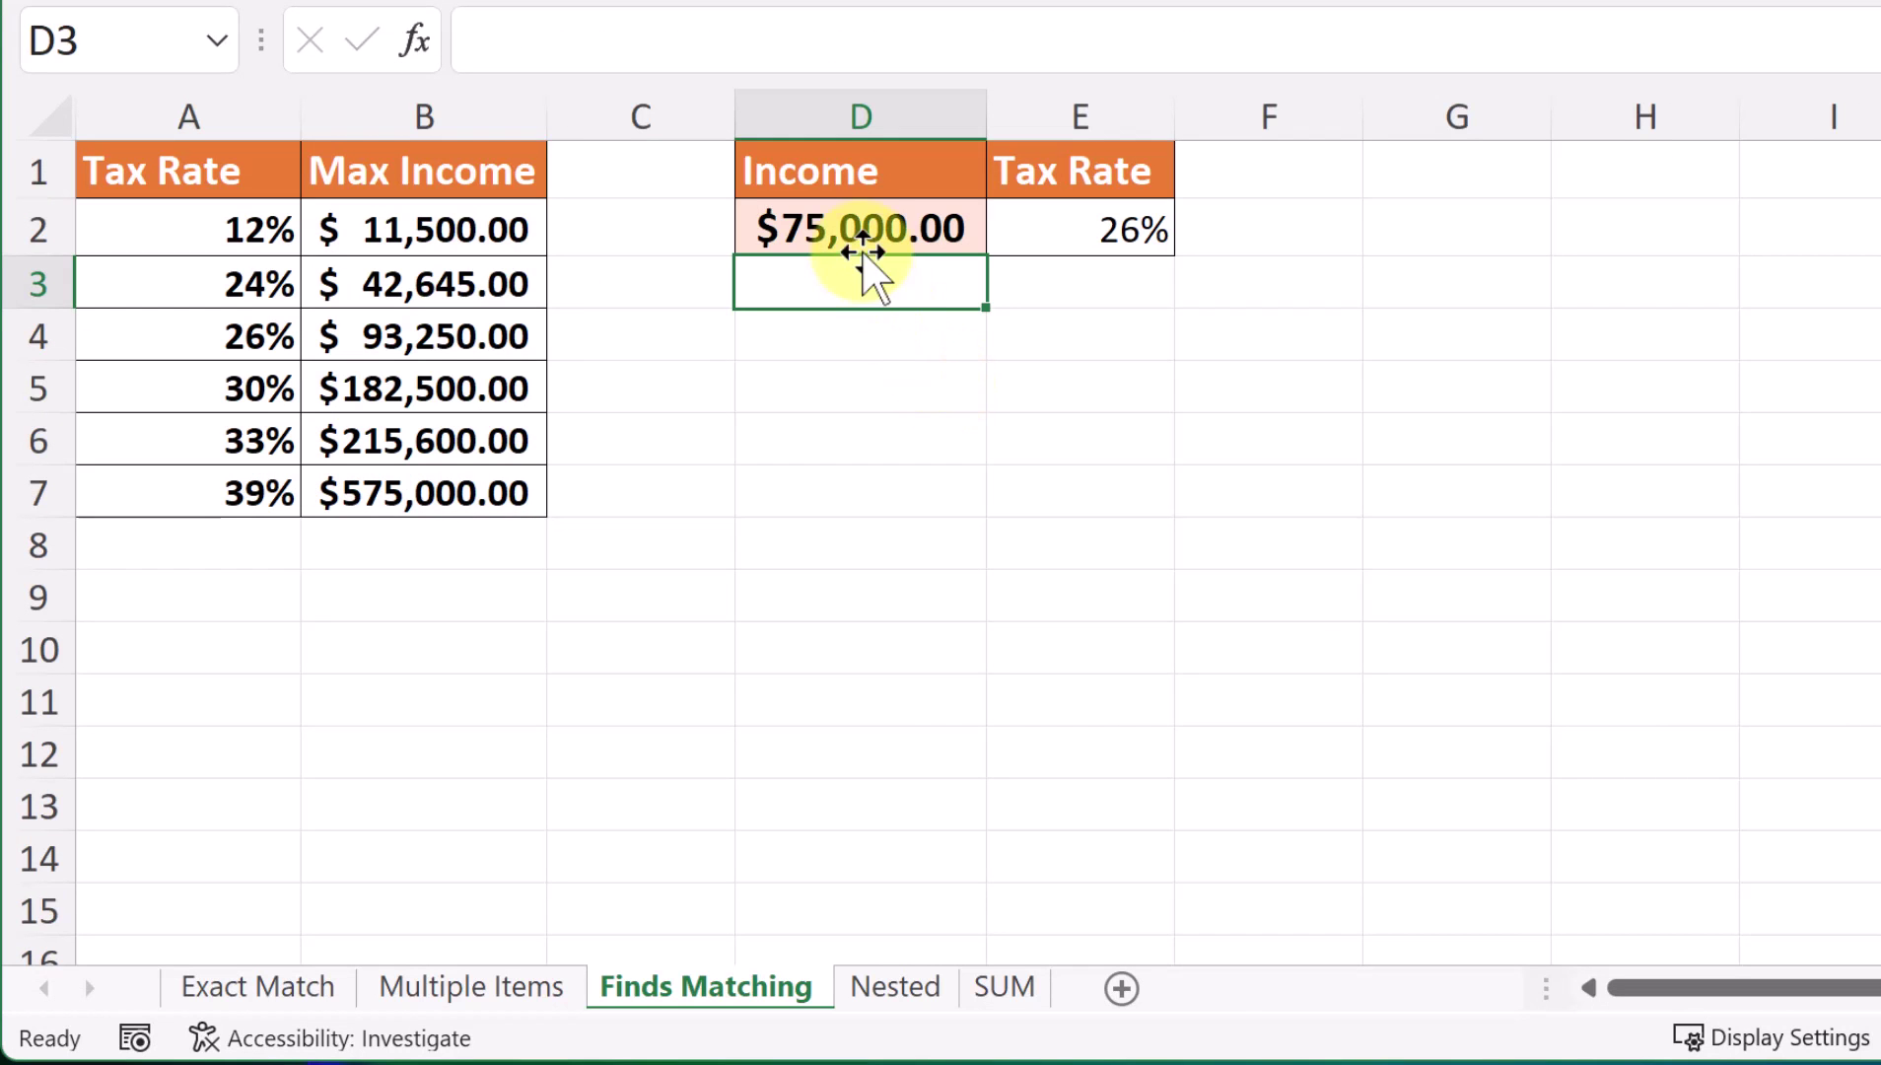
# - Change the income in D2 of the Finds Matching sheet to 25005 and select the tax rate result in E2
pyautogui.click(865, 229)
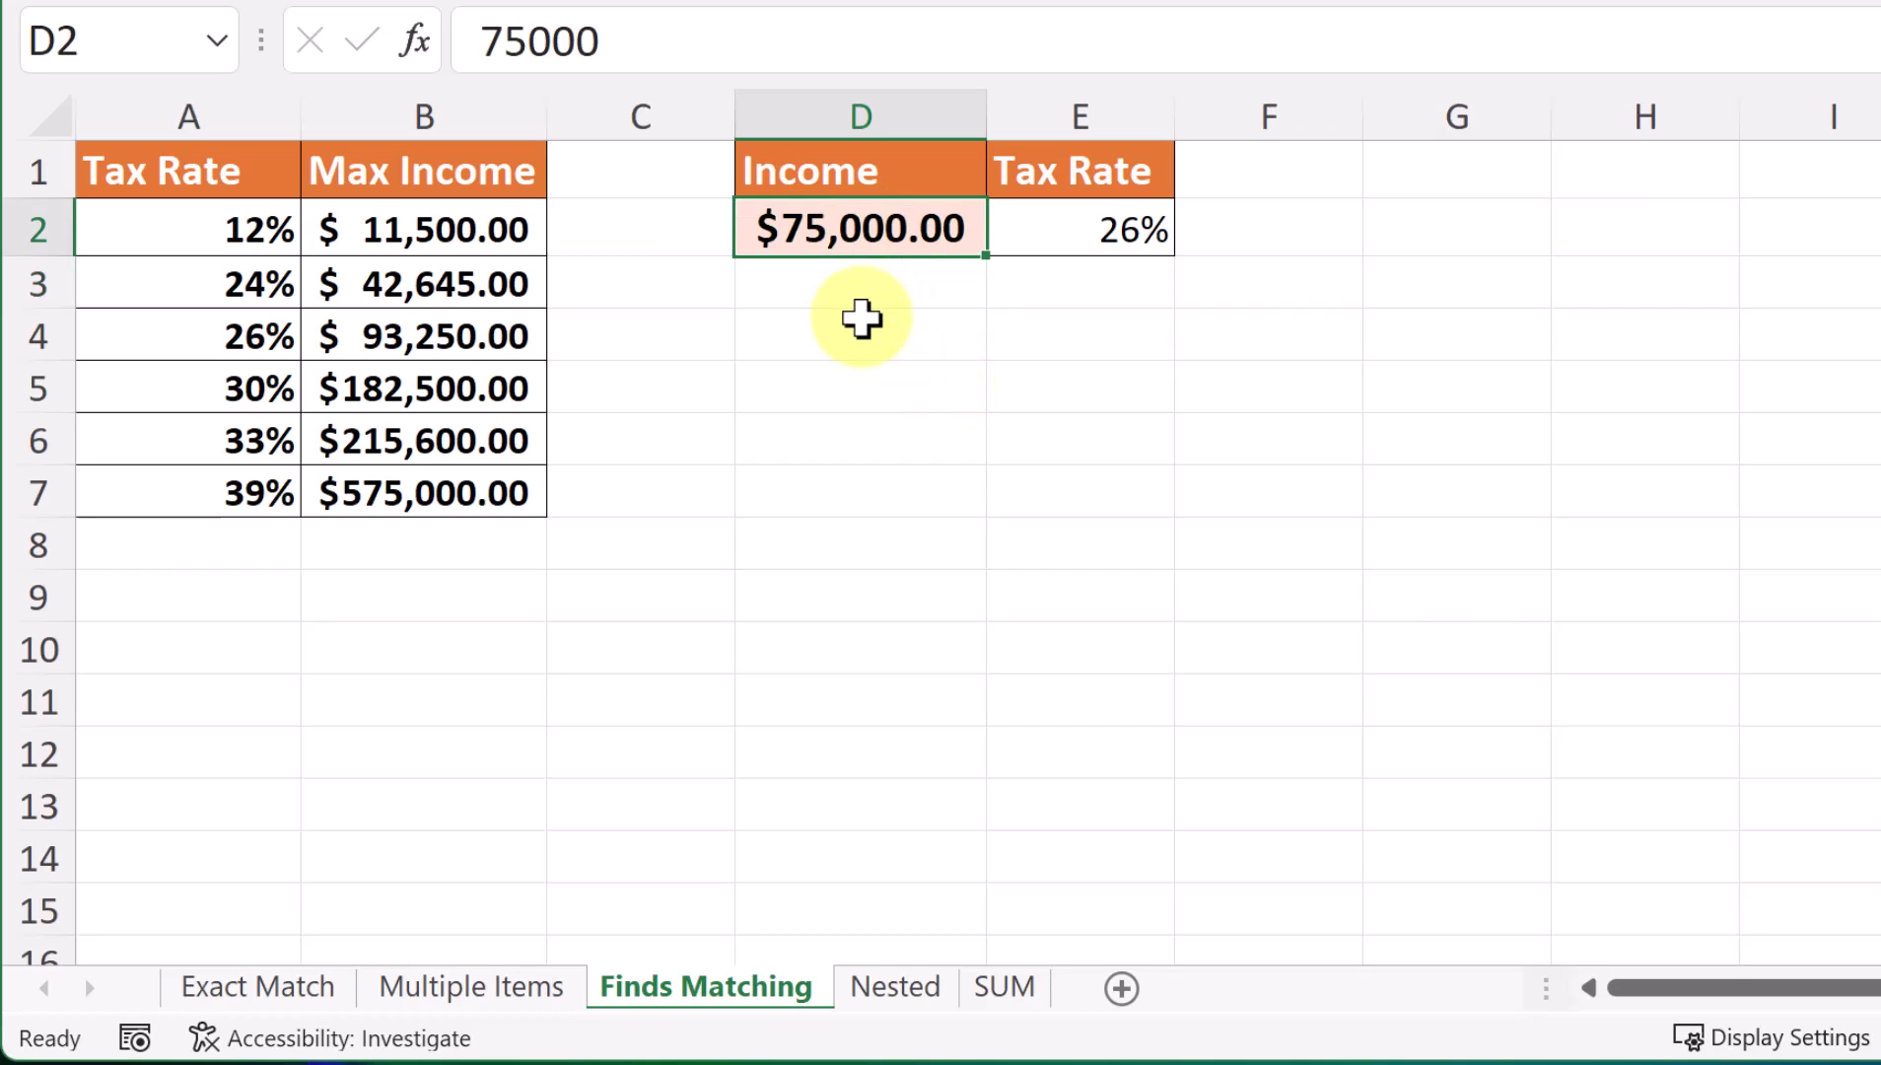
pyautogui.write('25005')
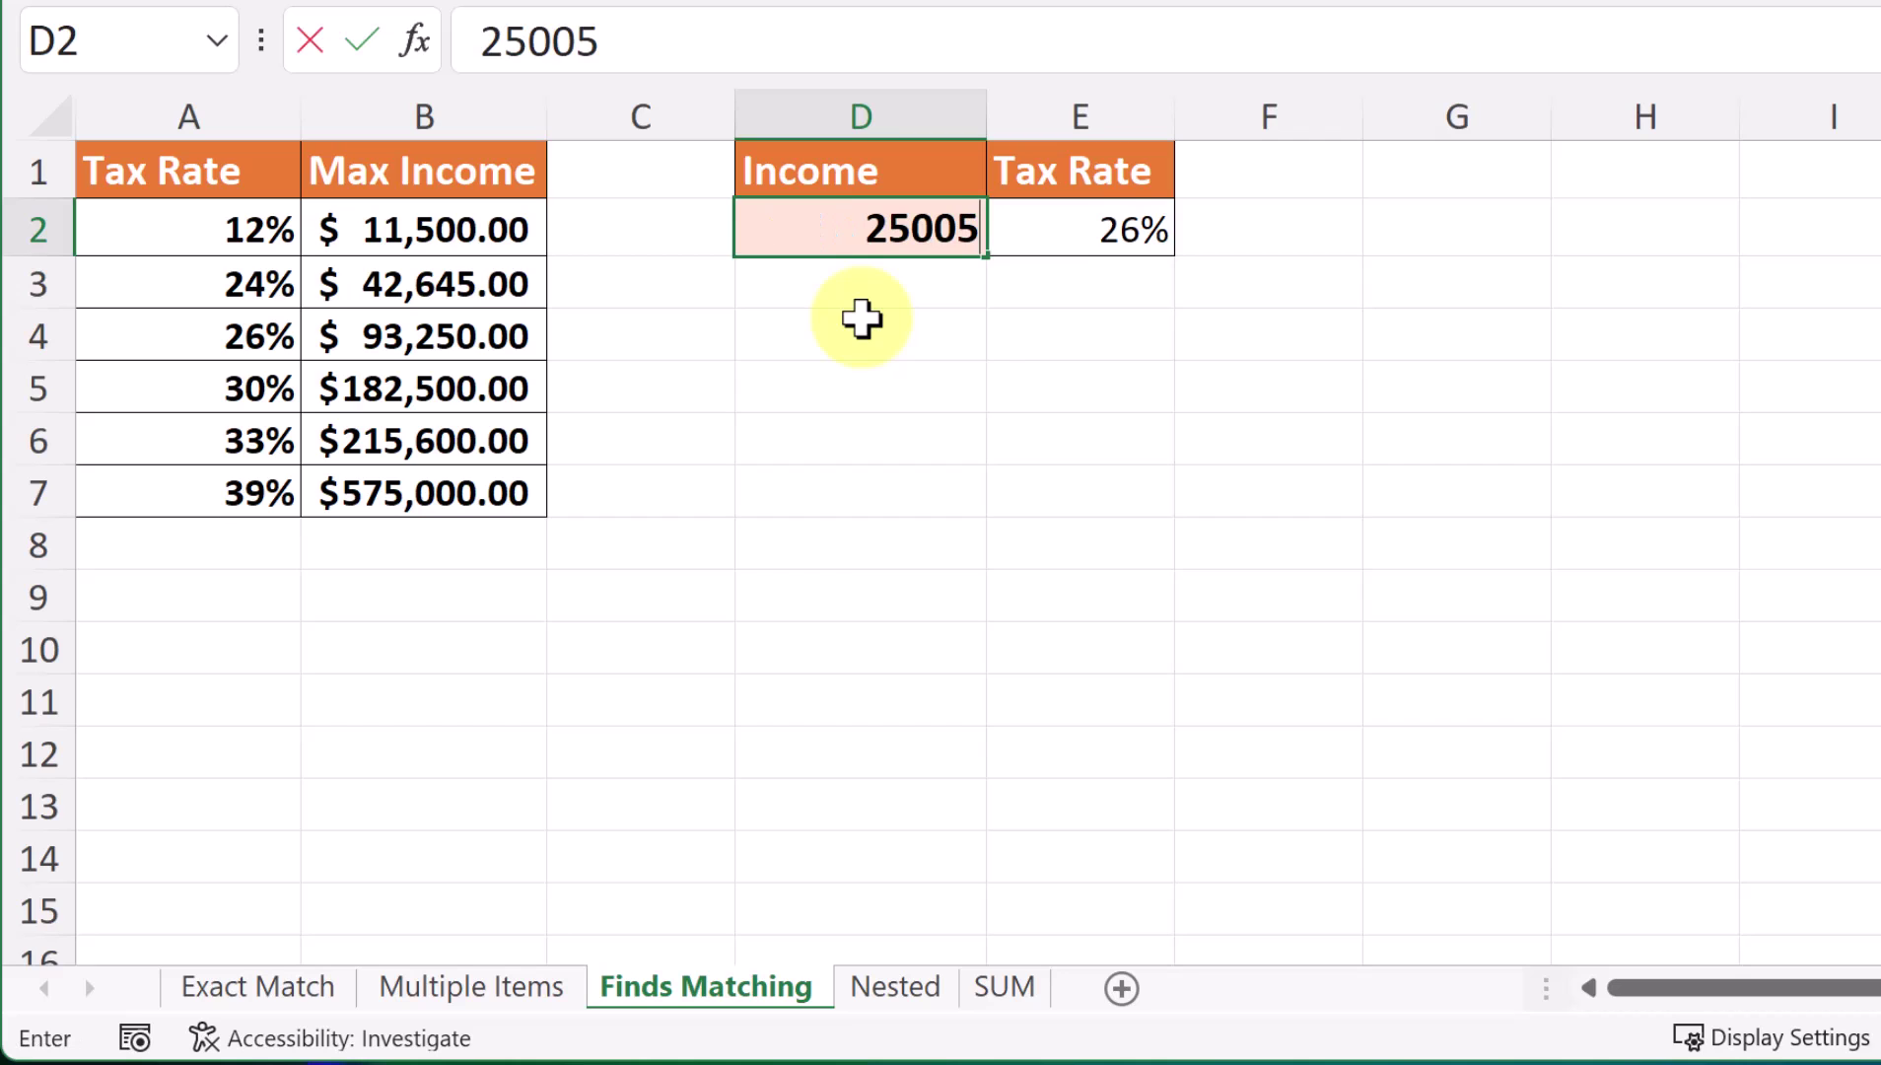
pyautogui.press('Return')
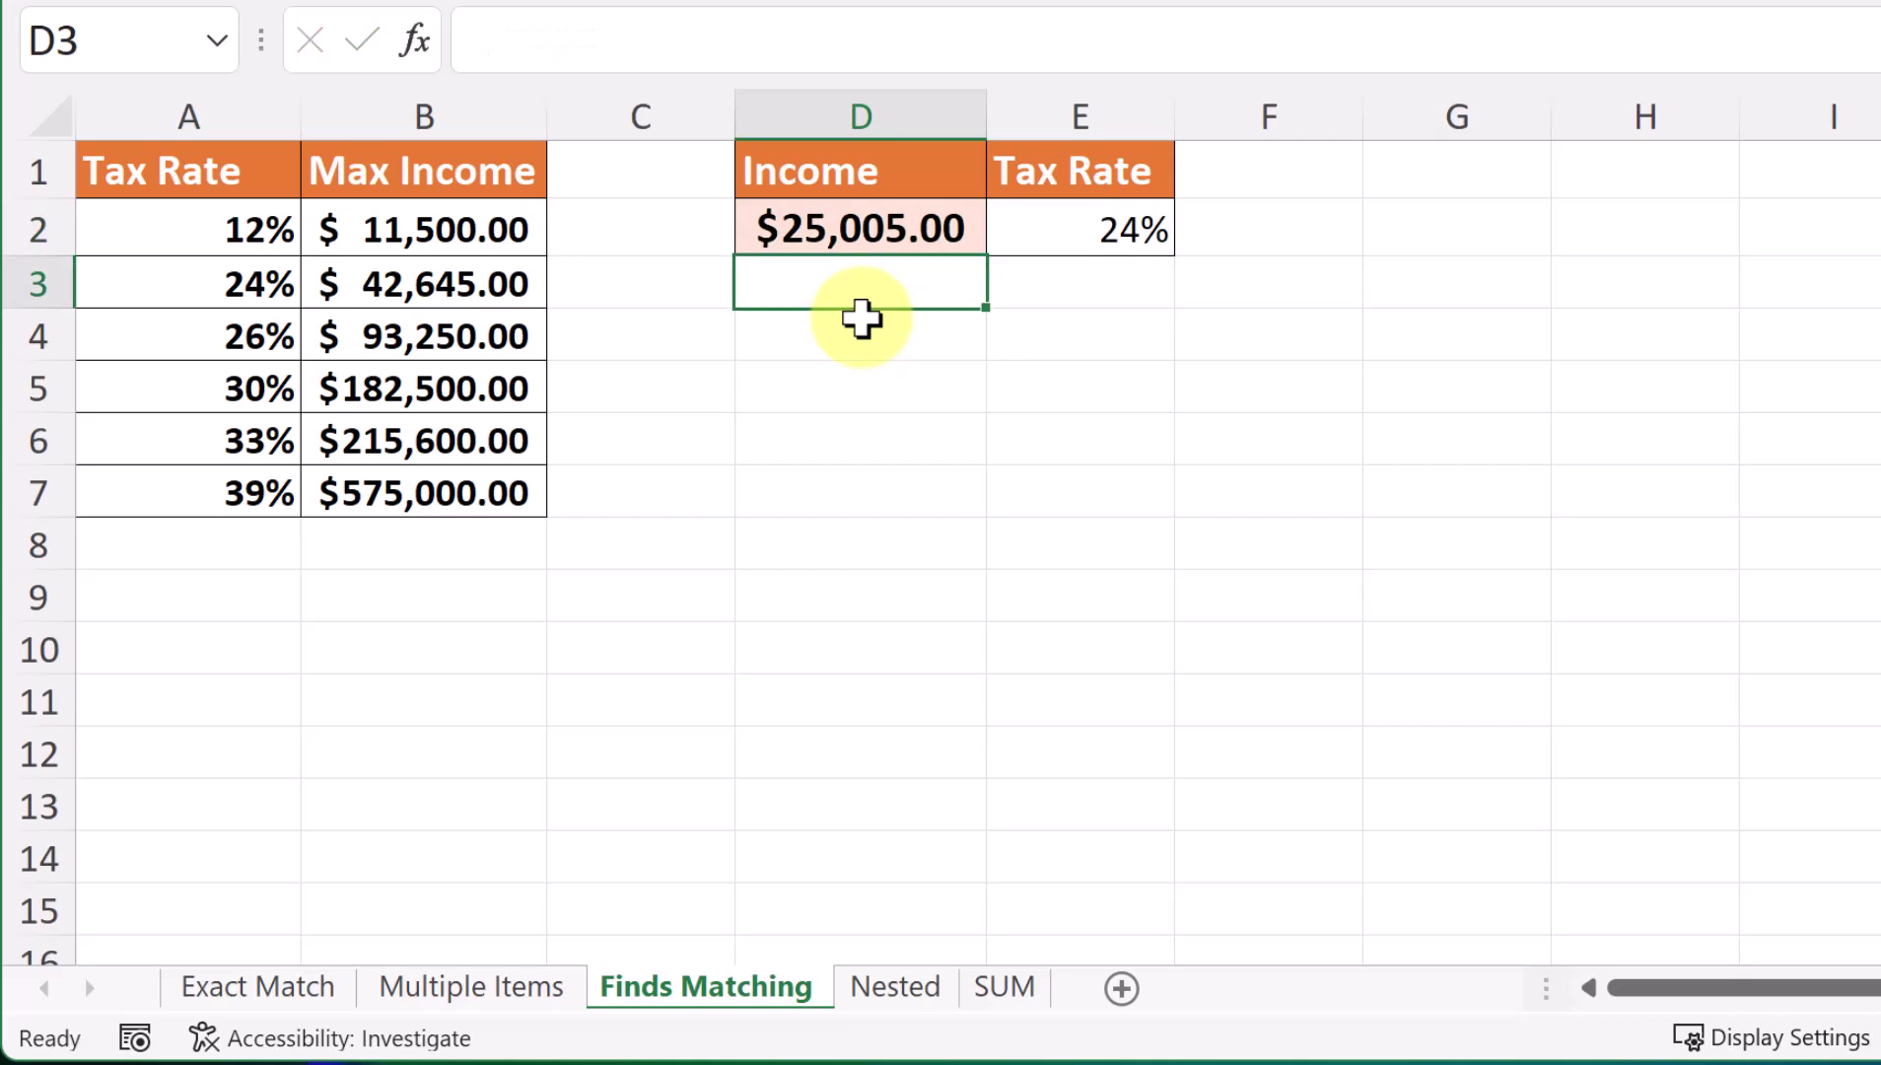
pyautogui.click(1134, 239)
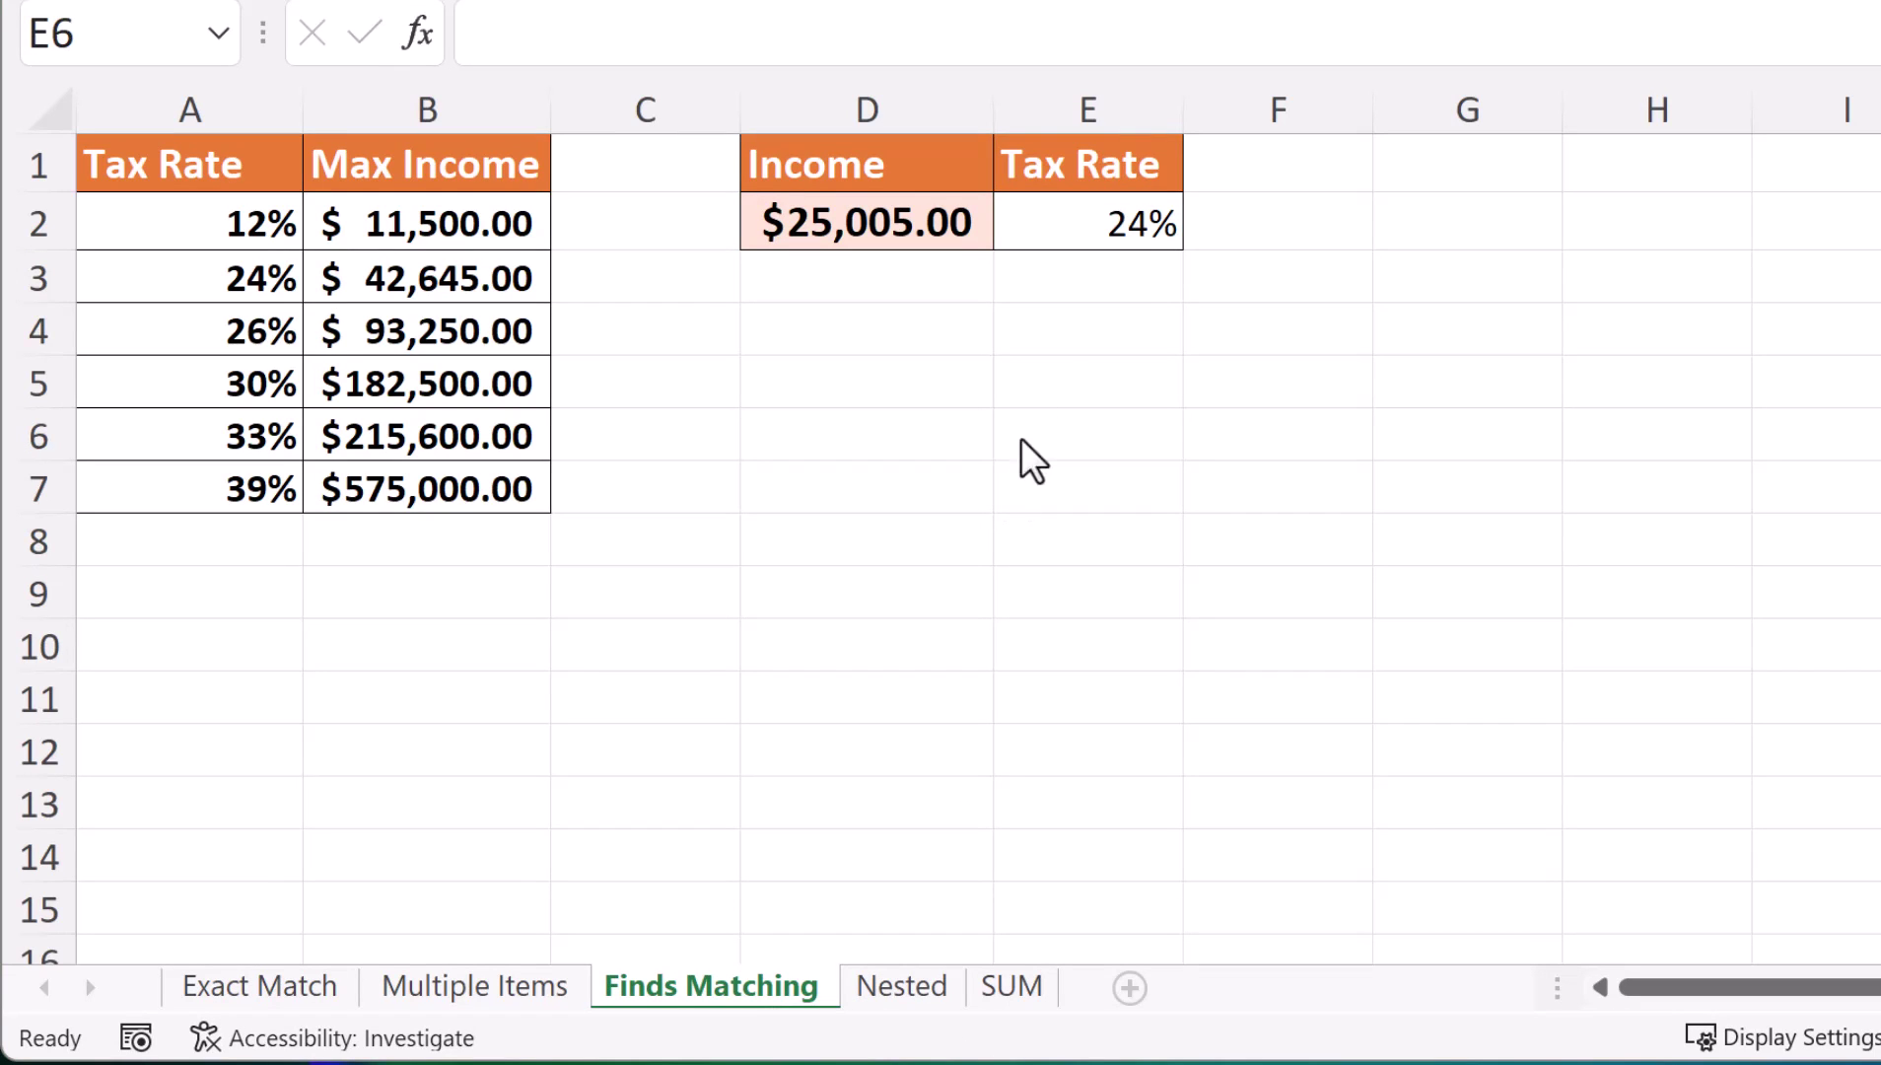
# - Clear the tax rate formula from E2 and start a new XLOOKUP there with D2 as the lookup value
pyautogui.click(1117, 240)
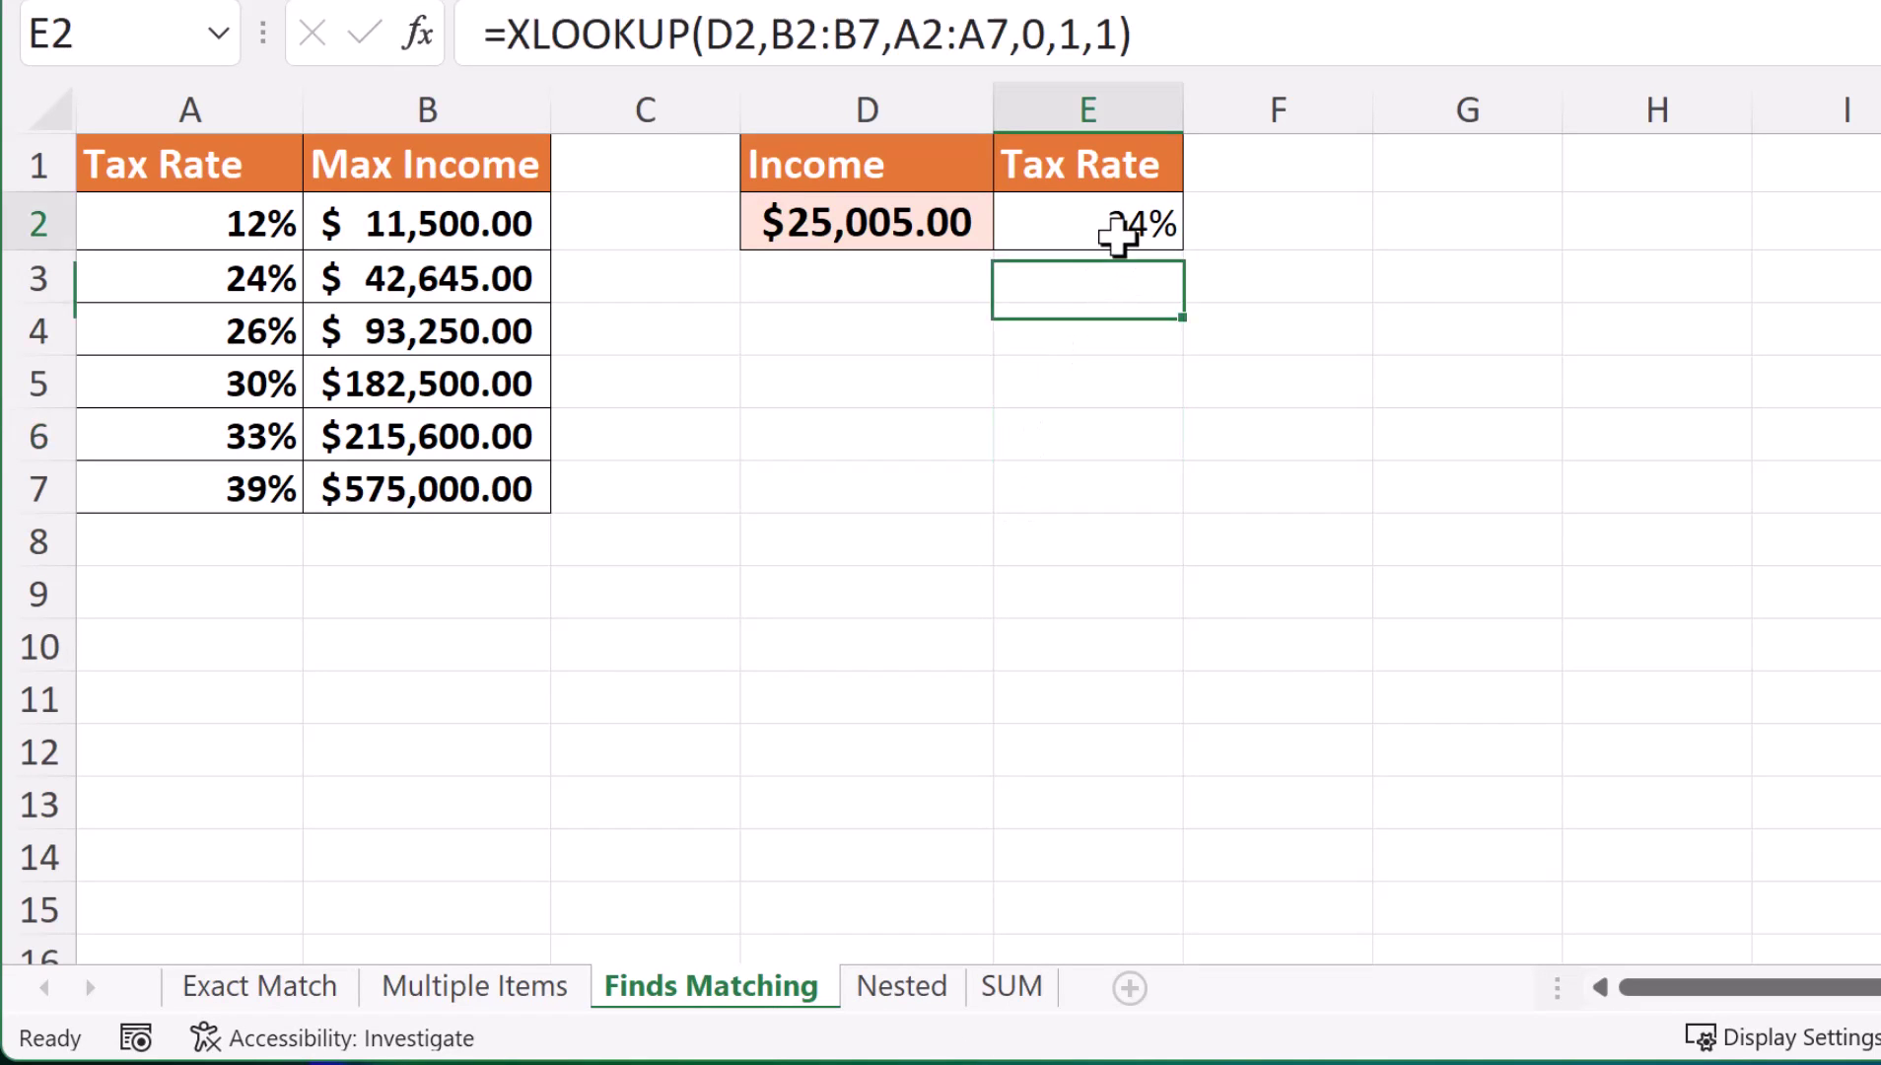
pyautogui.press('Delete')
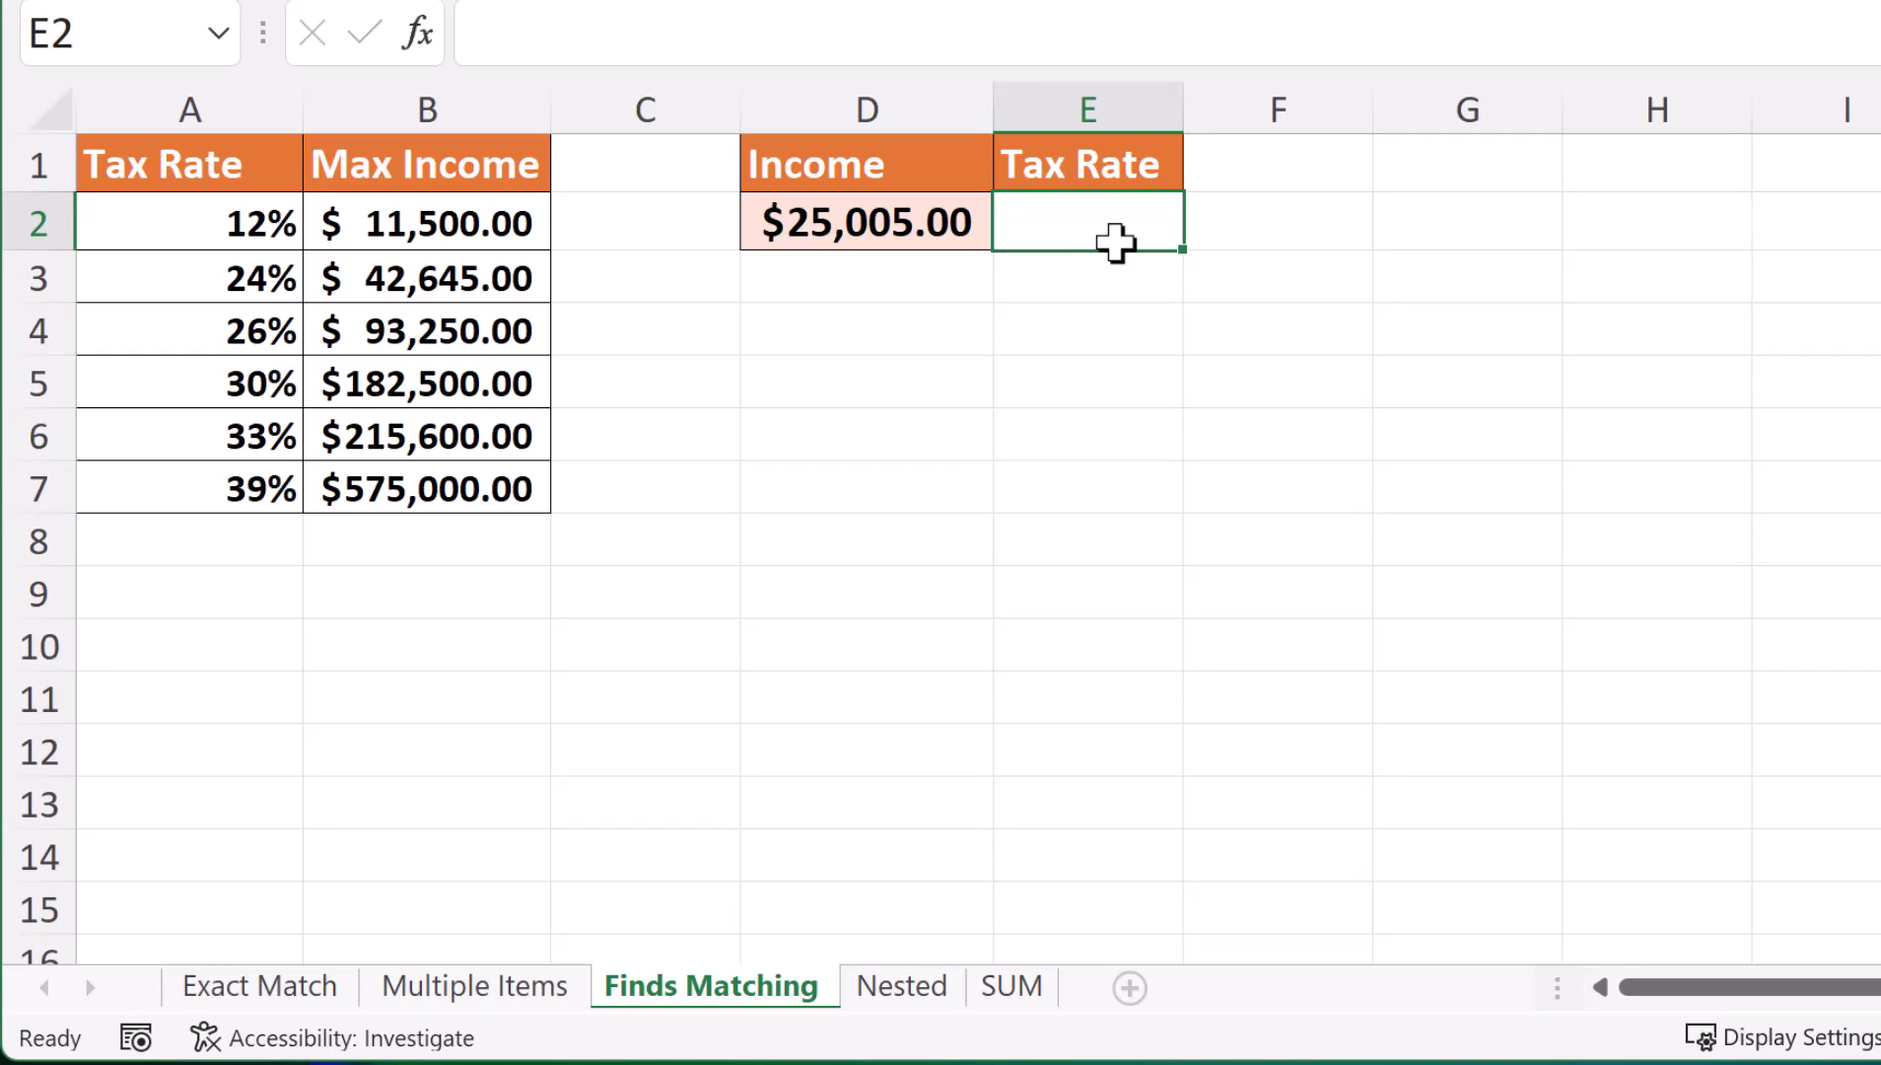
pyautogui.write('=')
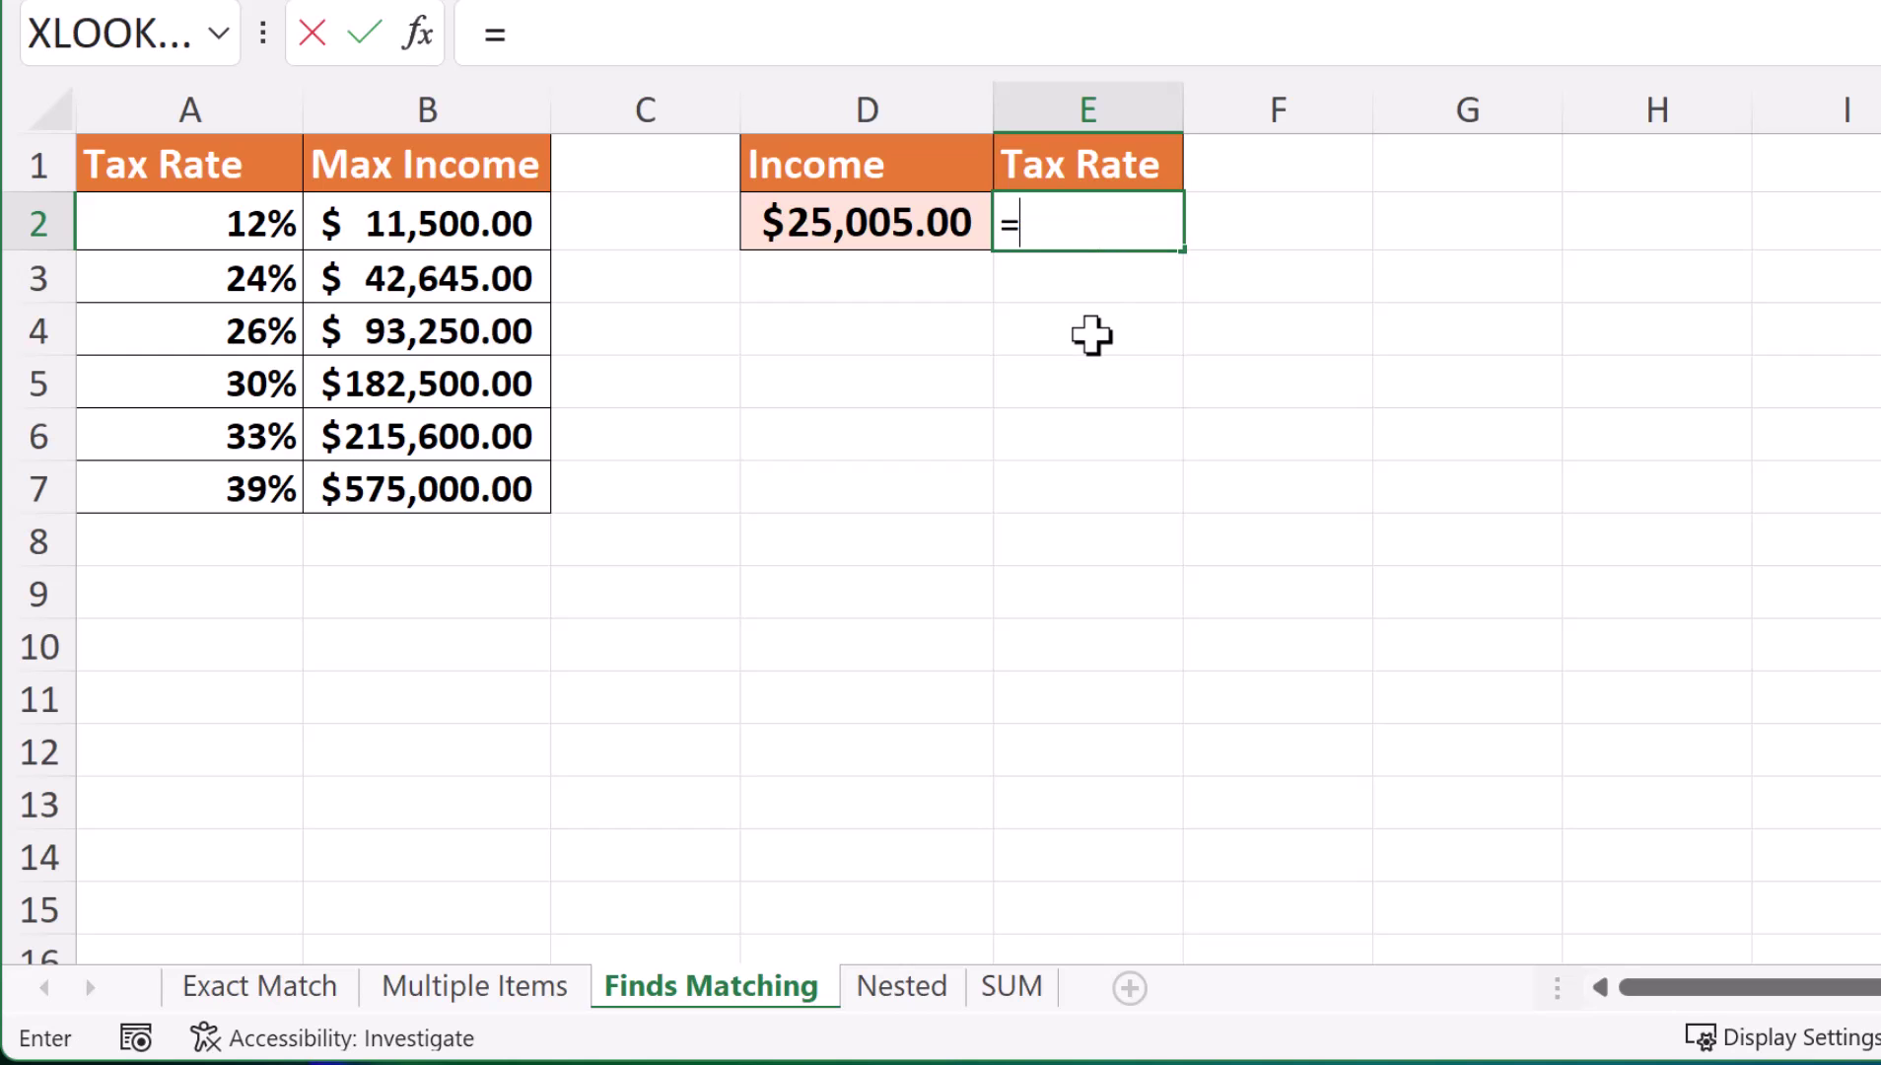
pyautogui.write('xl')
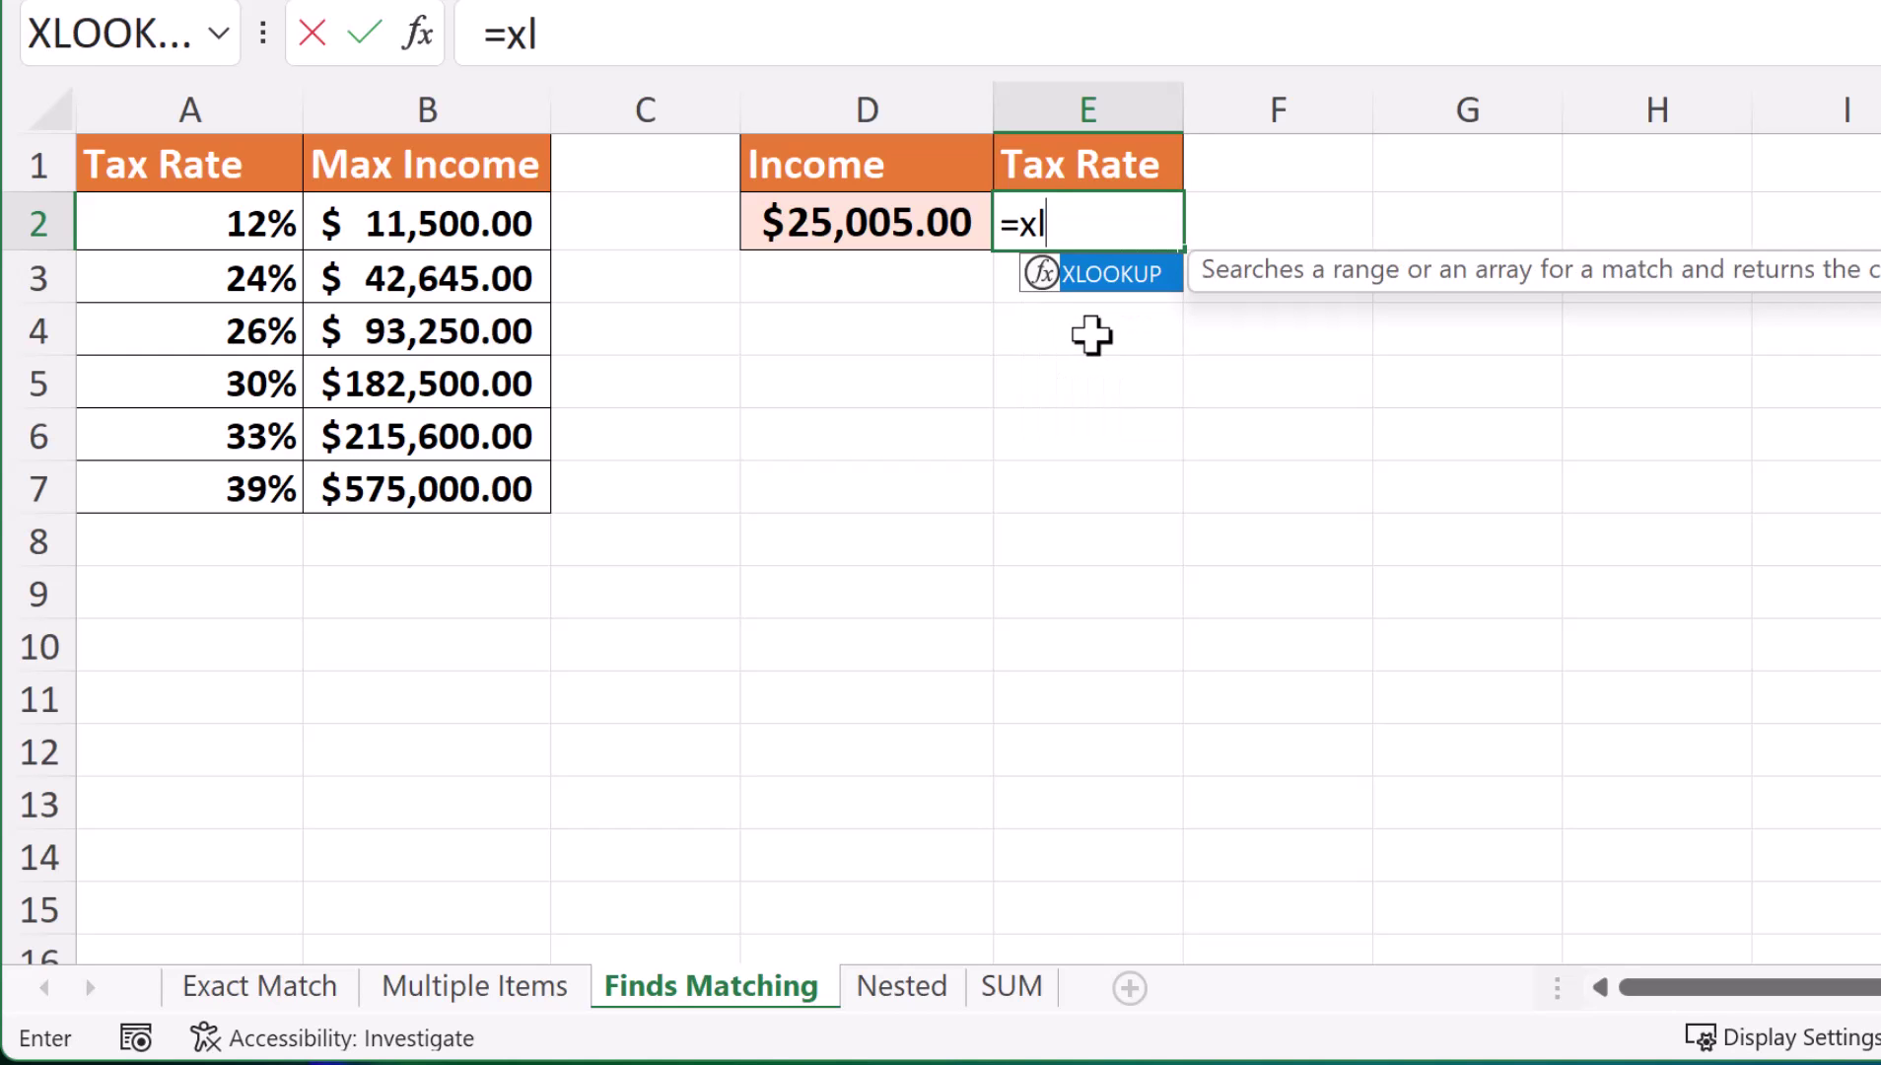
pyautogui.doubleClick(1084, 282)
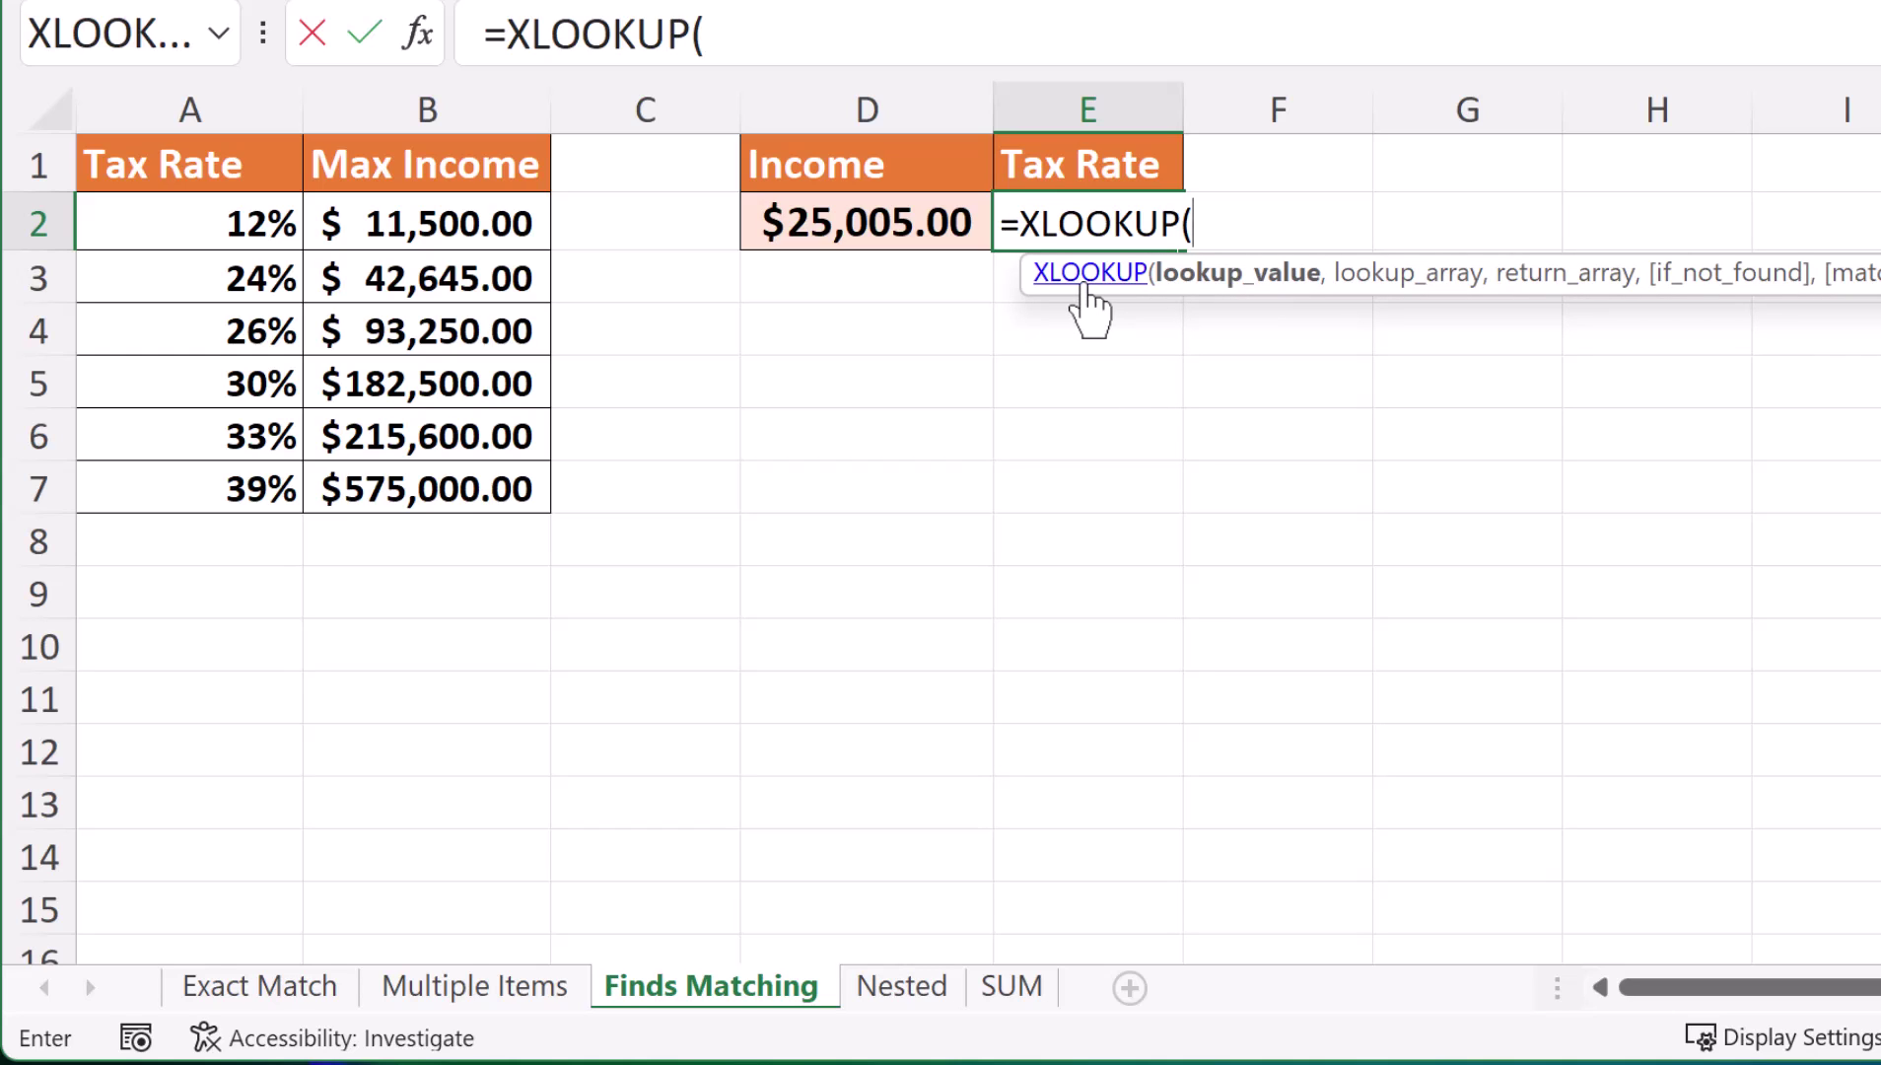
pyautogui.click(882, 224)
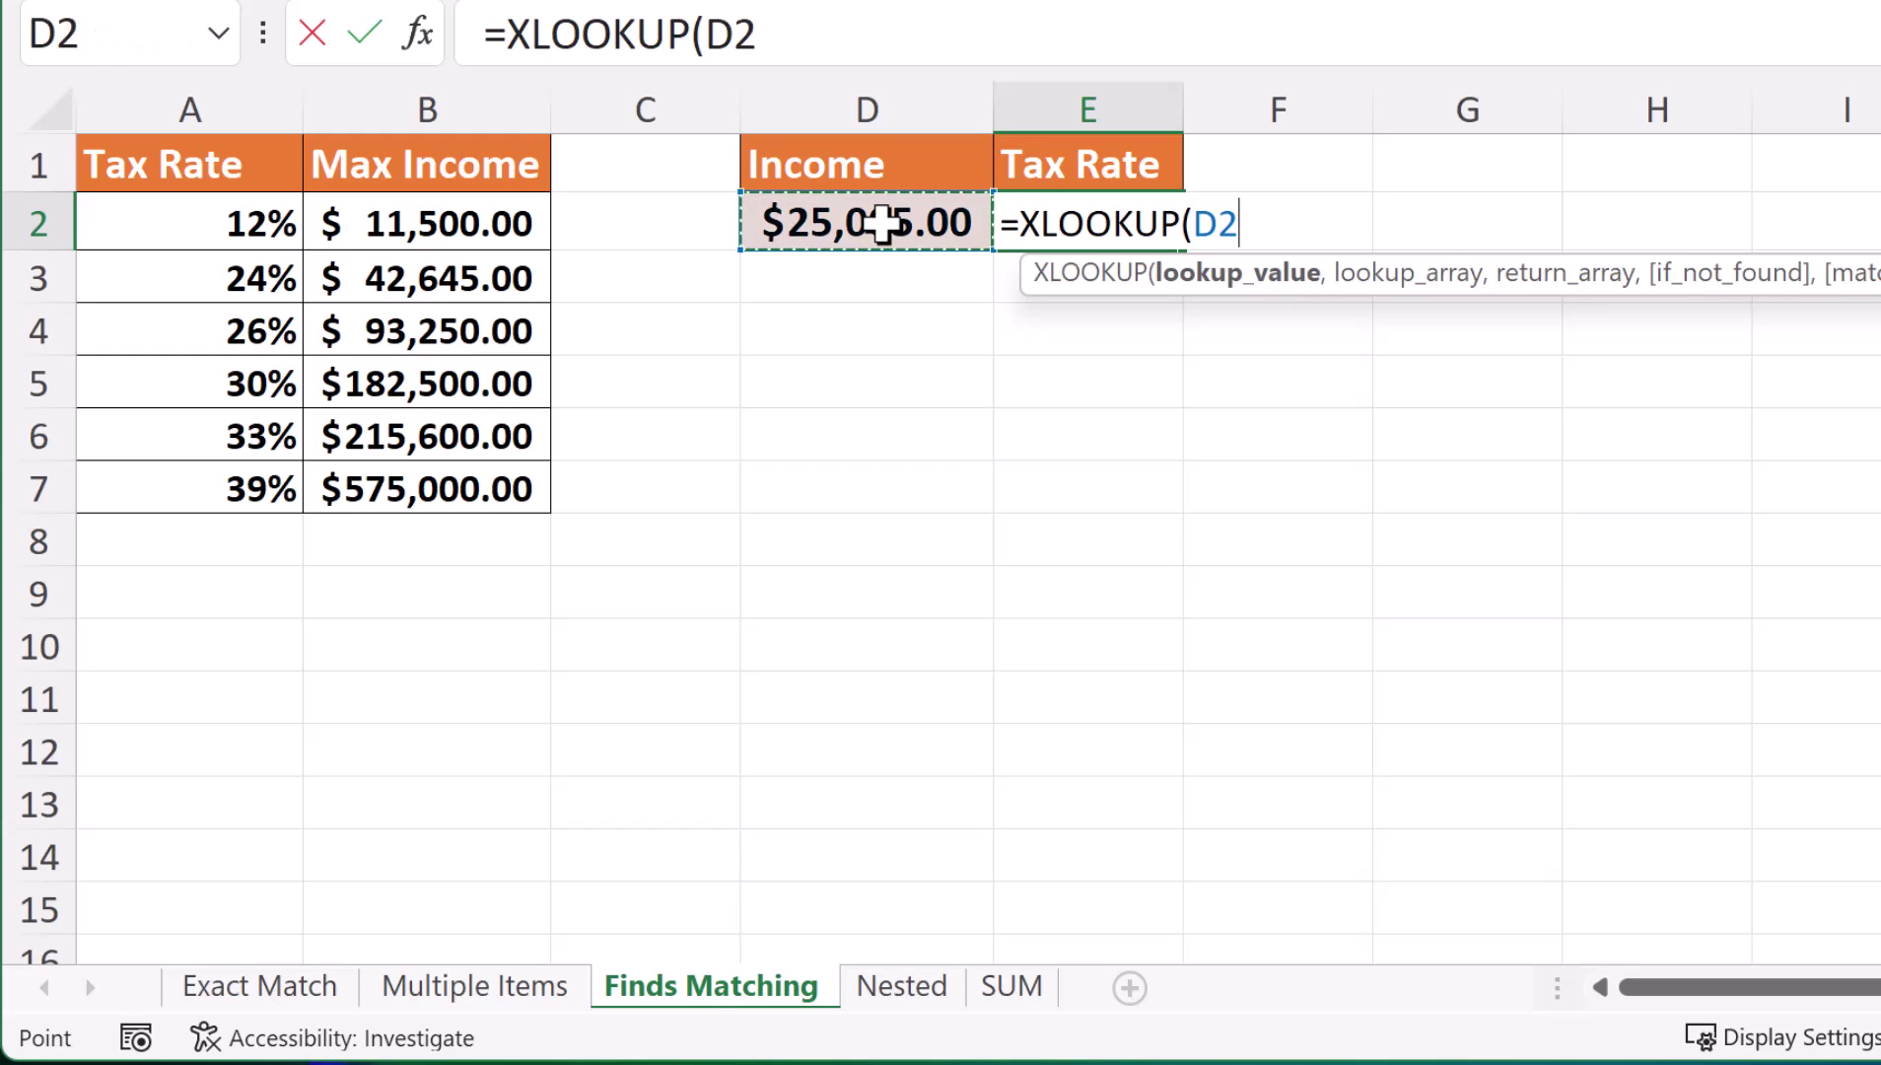
pyautogui.write(',')
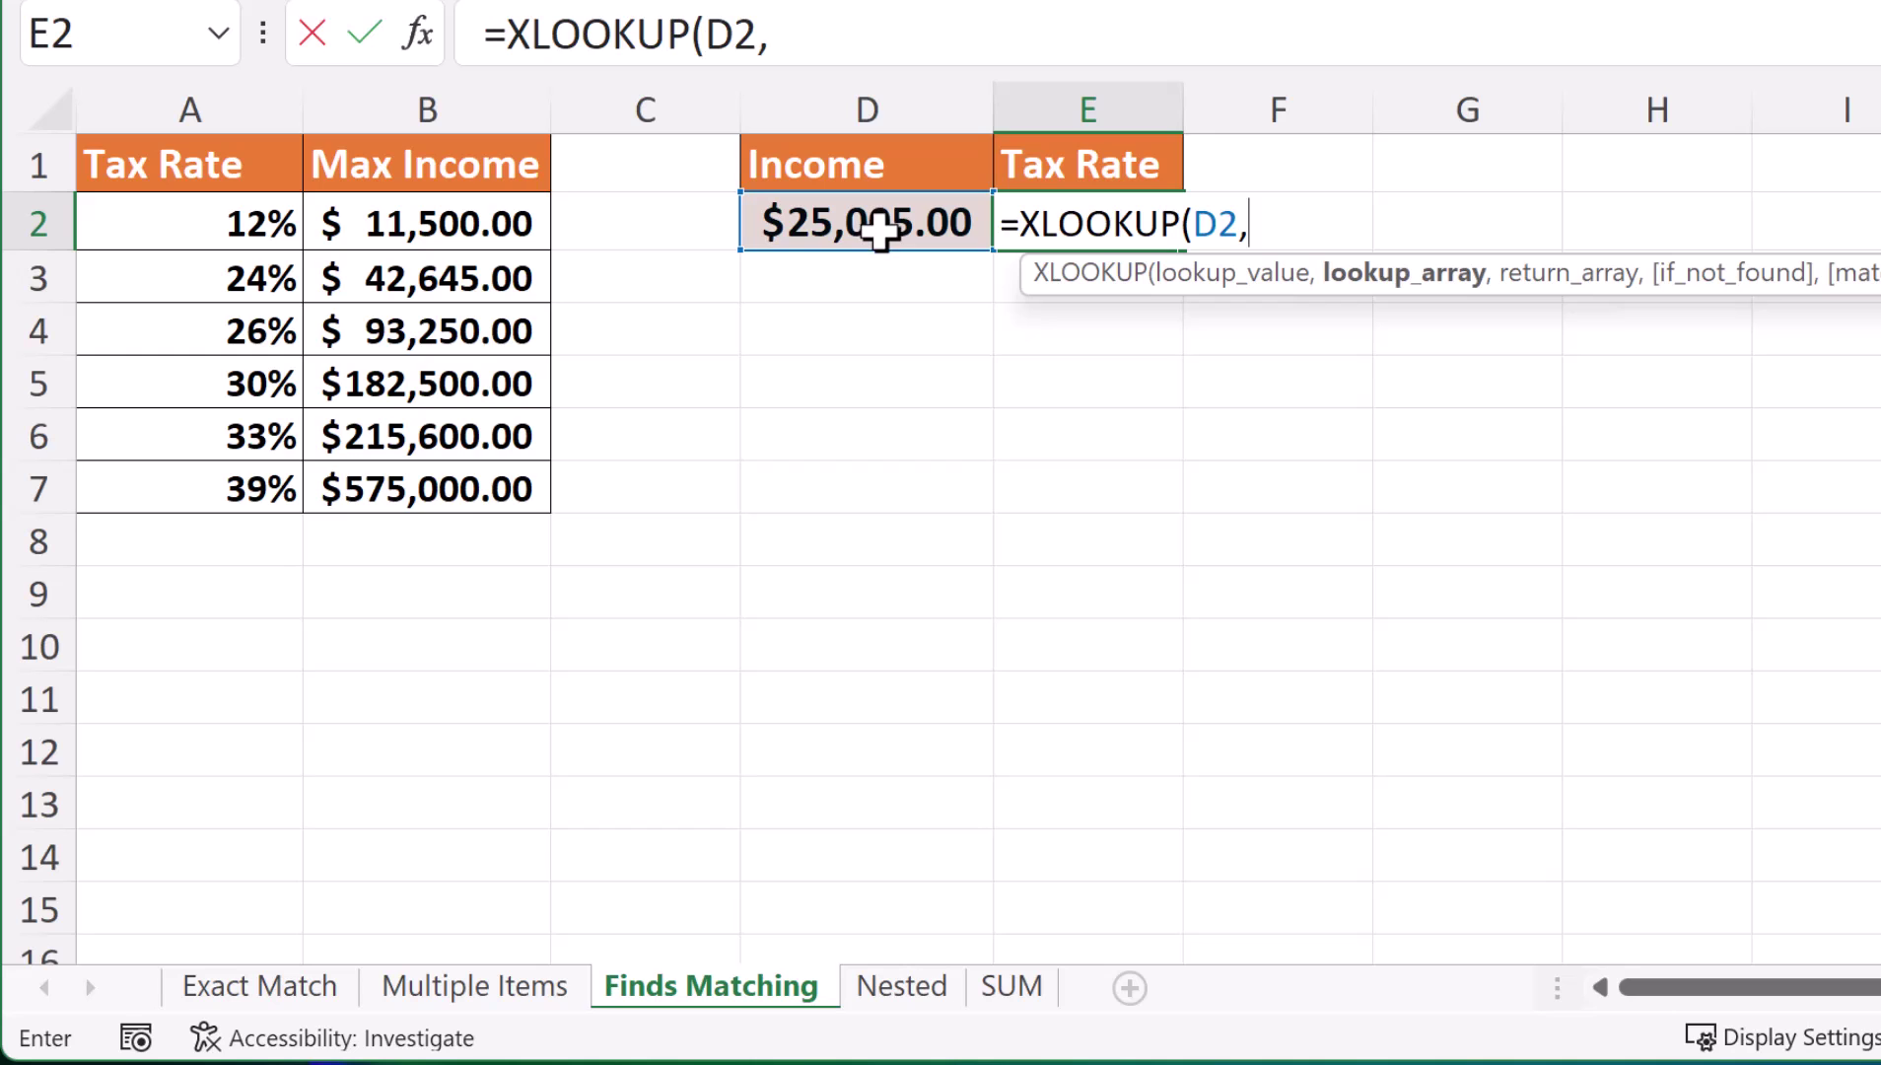
# - Complete the XLOOKUP in E2 with lookup array B2:B7, return array A2:A7, if_not_found 0, match mode 1 and search mode 1
pyautogui.moveTo(493, 219); pyautogui.dragTo(508, 473)
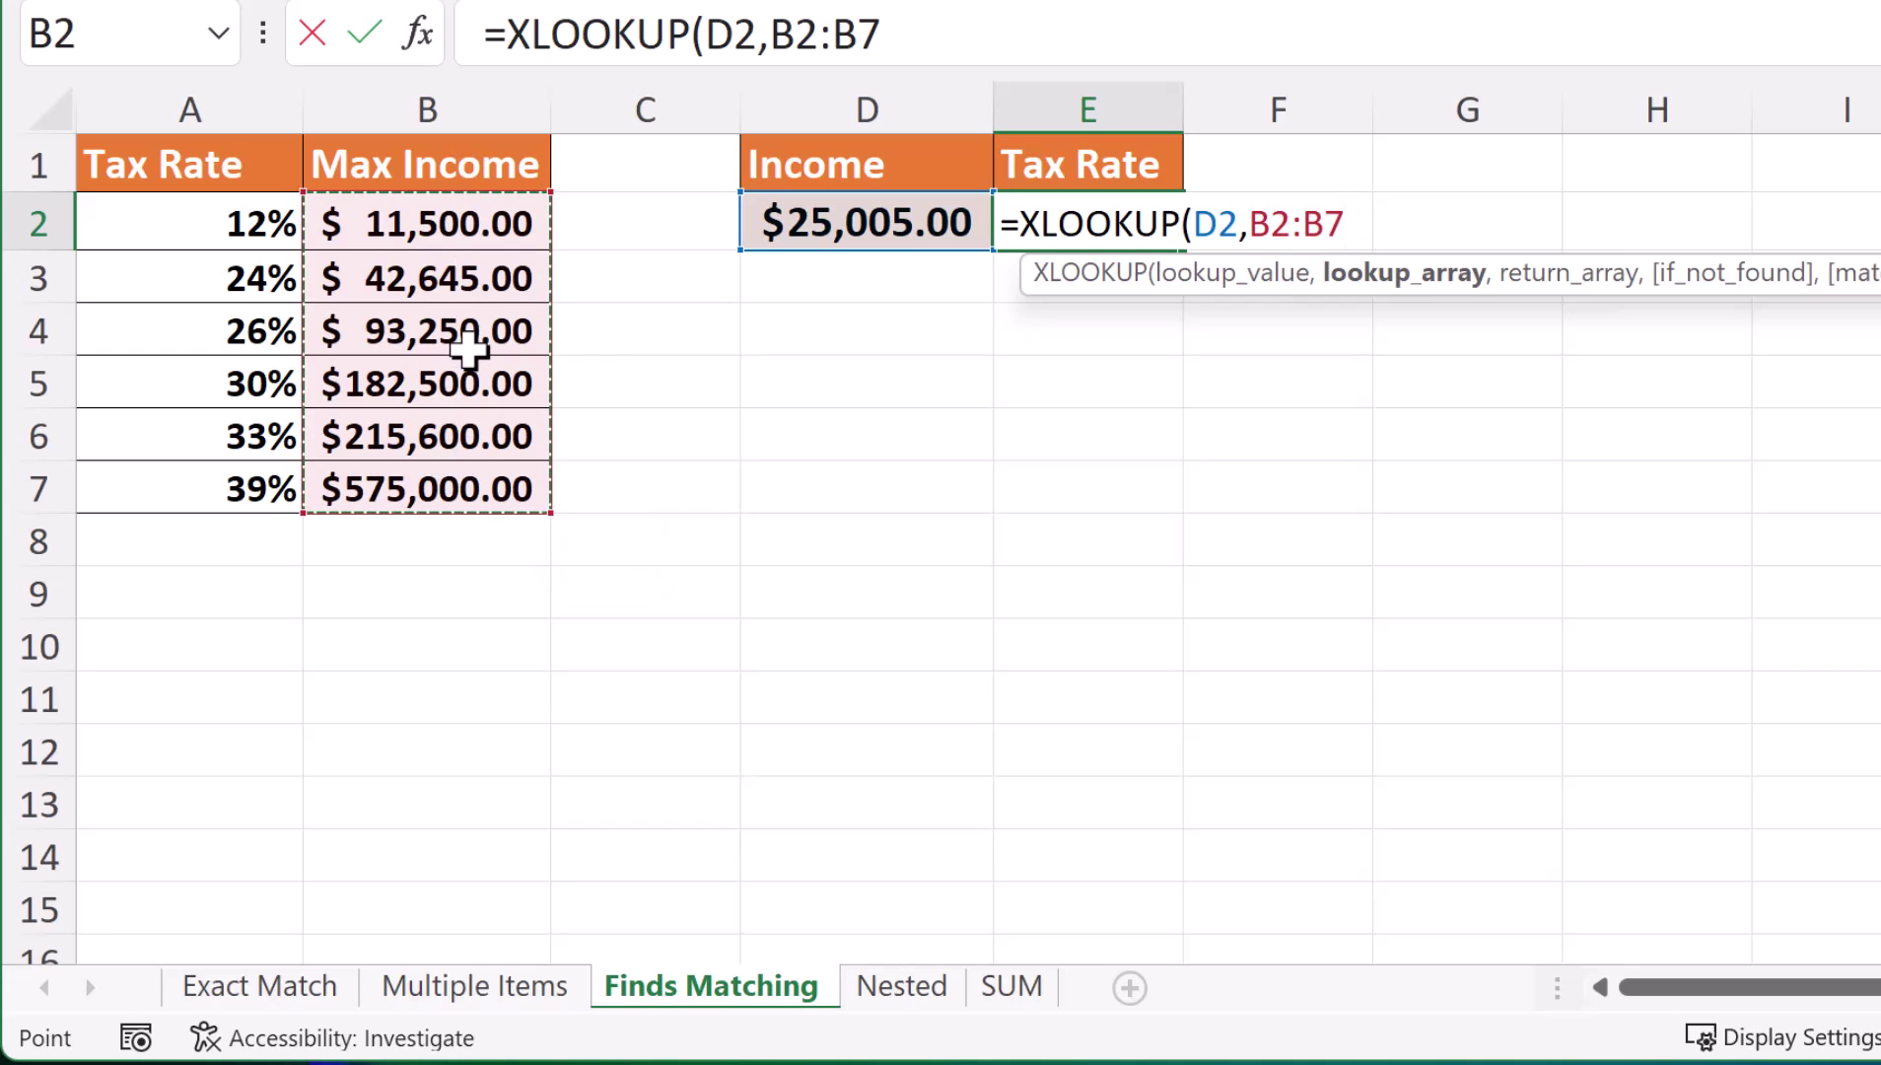
pyautogui.write(',')
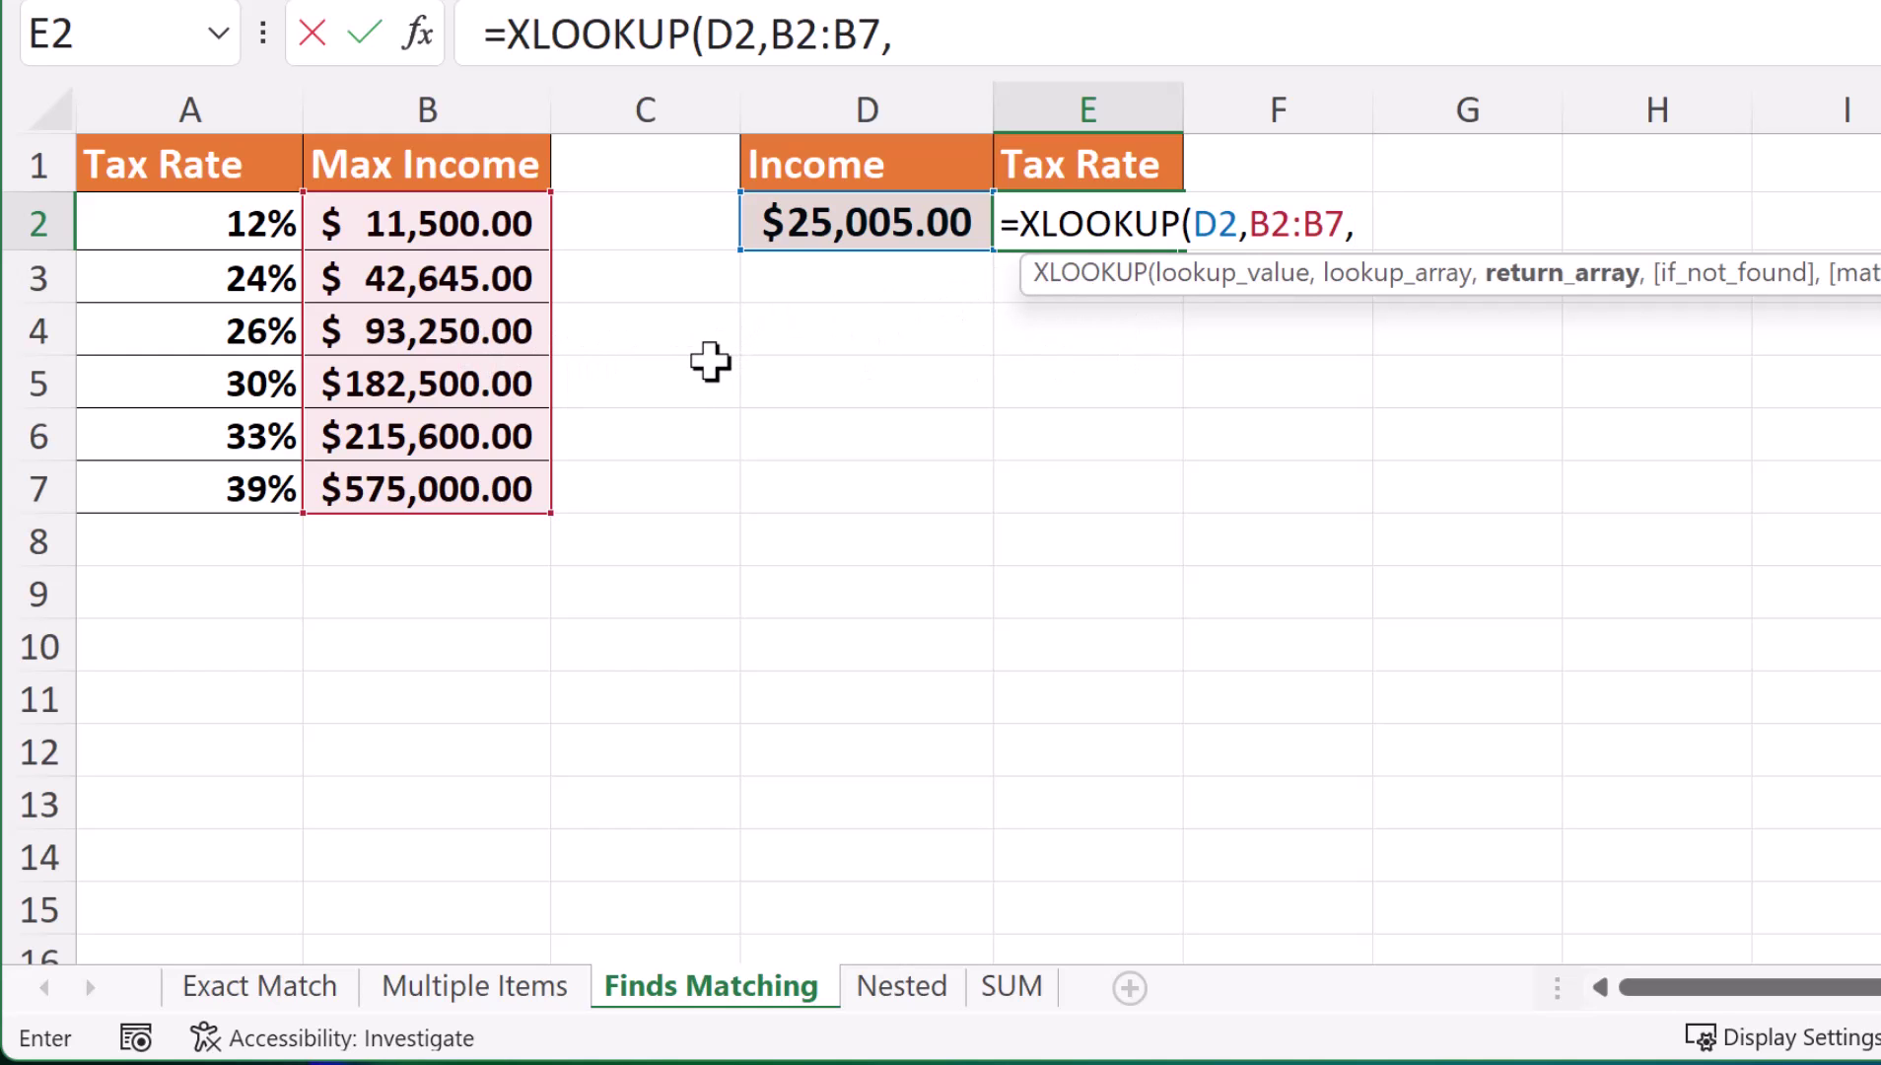
pyautogui.moveTo(244, 234); pyautogui.dragTo(243, 480)
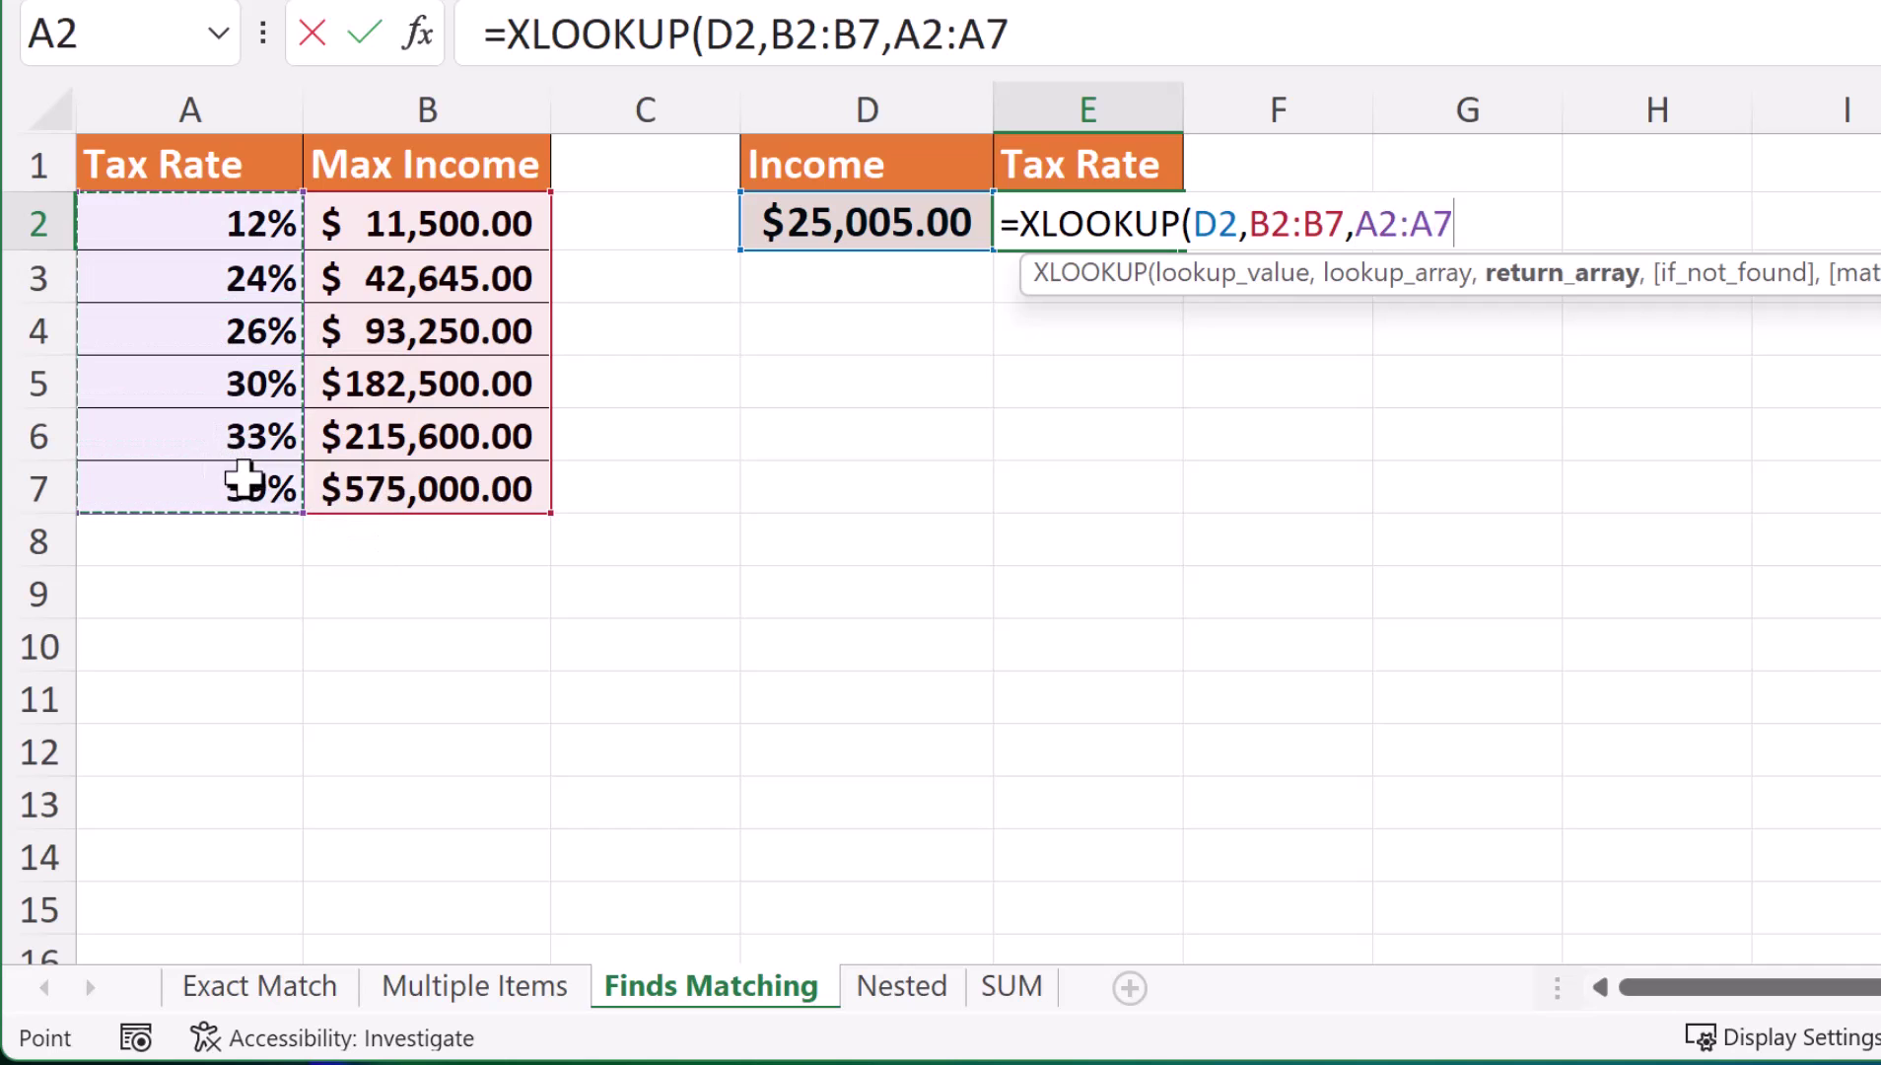
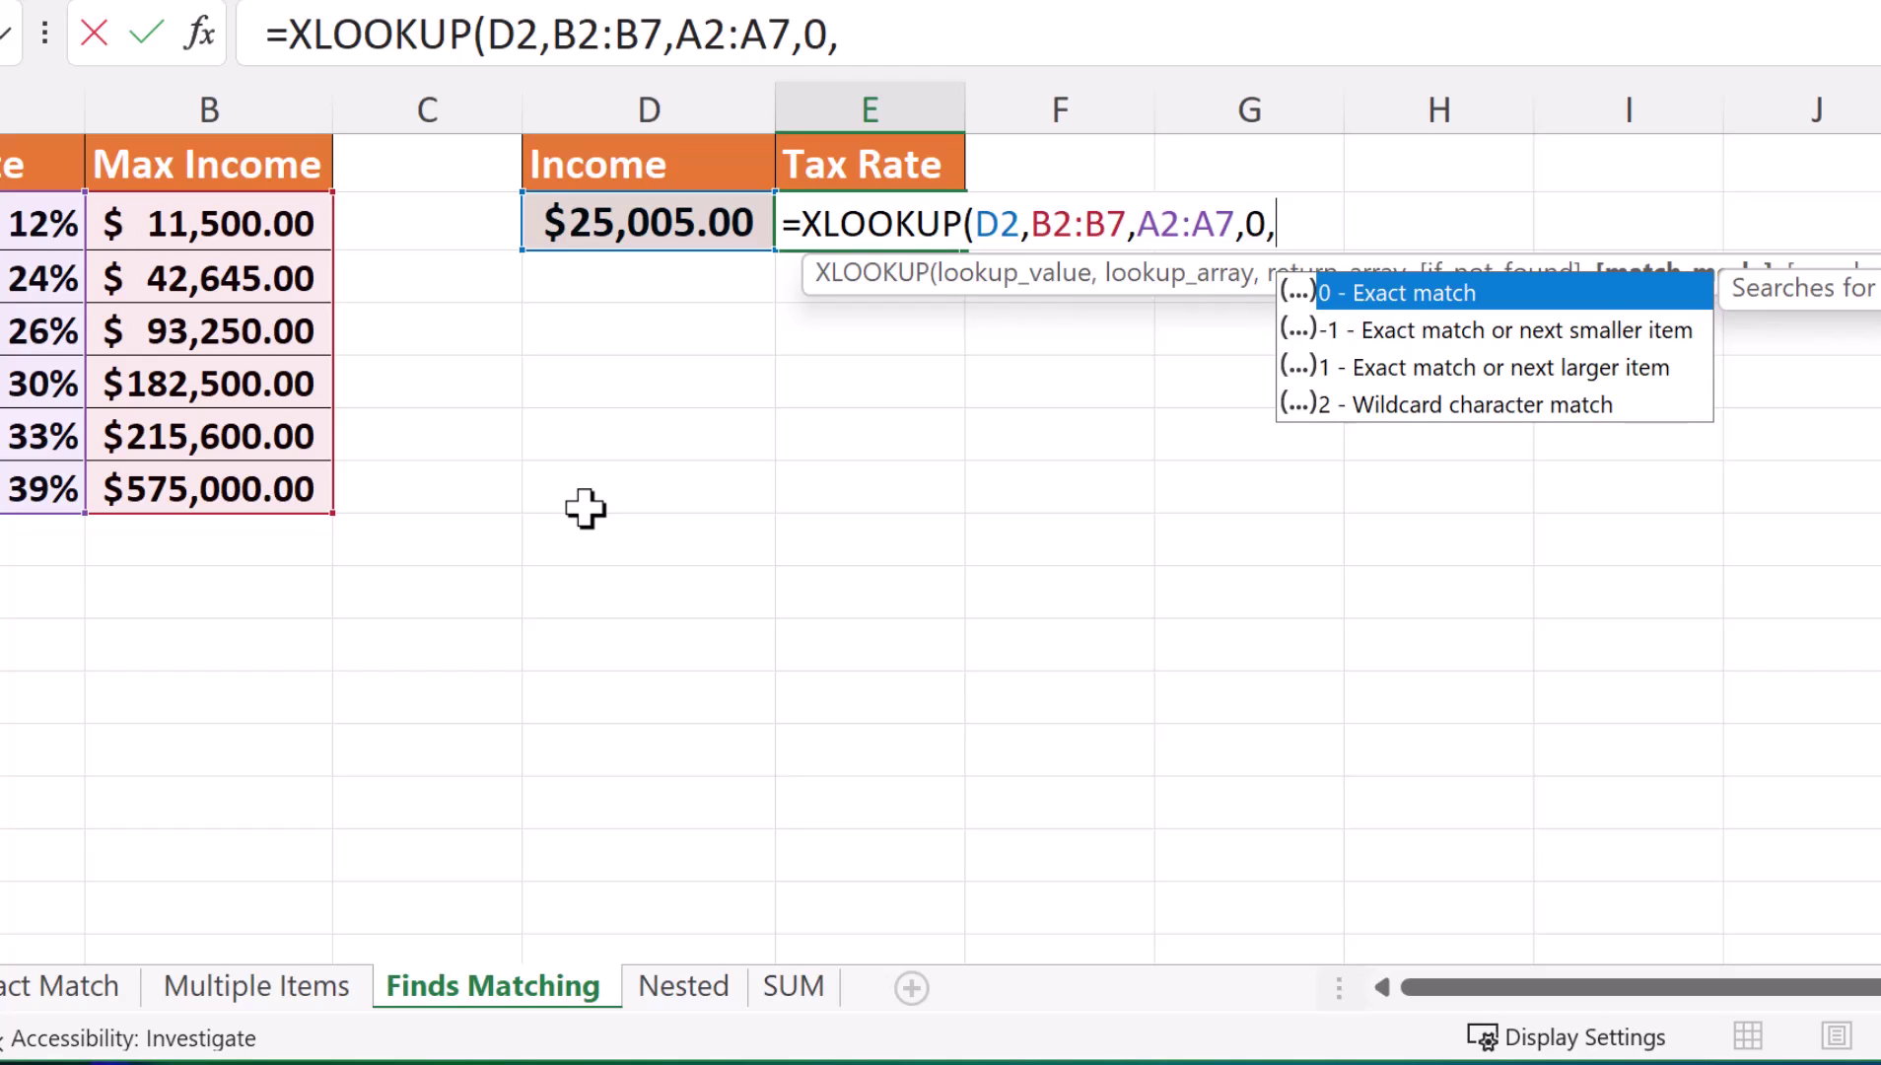
pyautogui.write('1,')
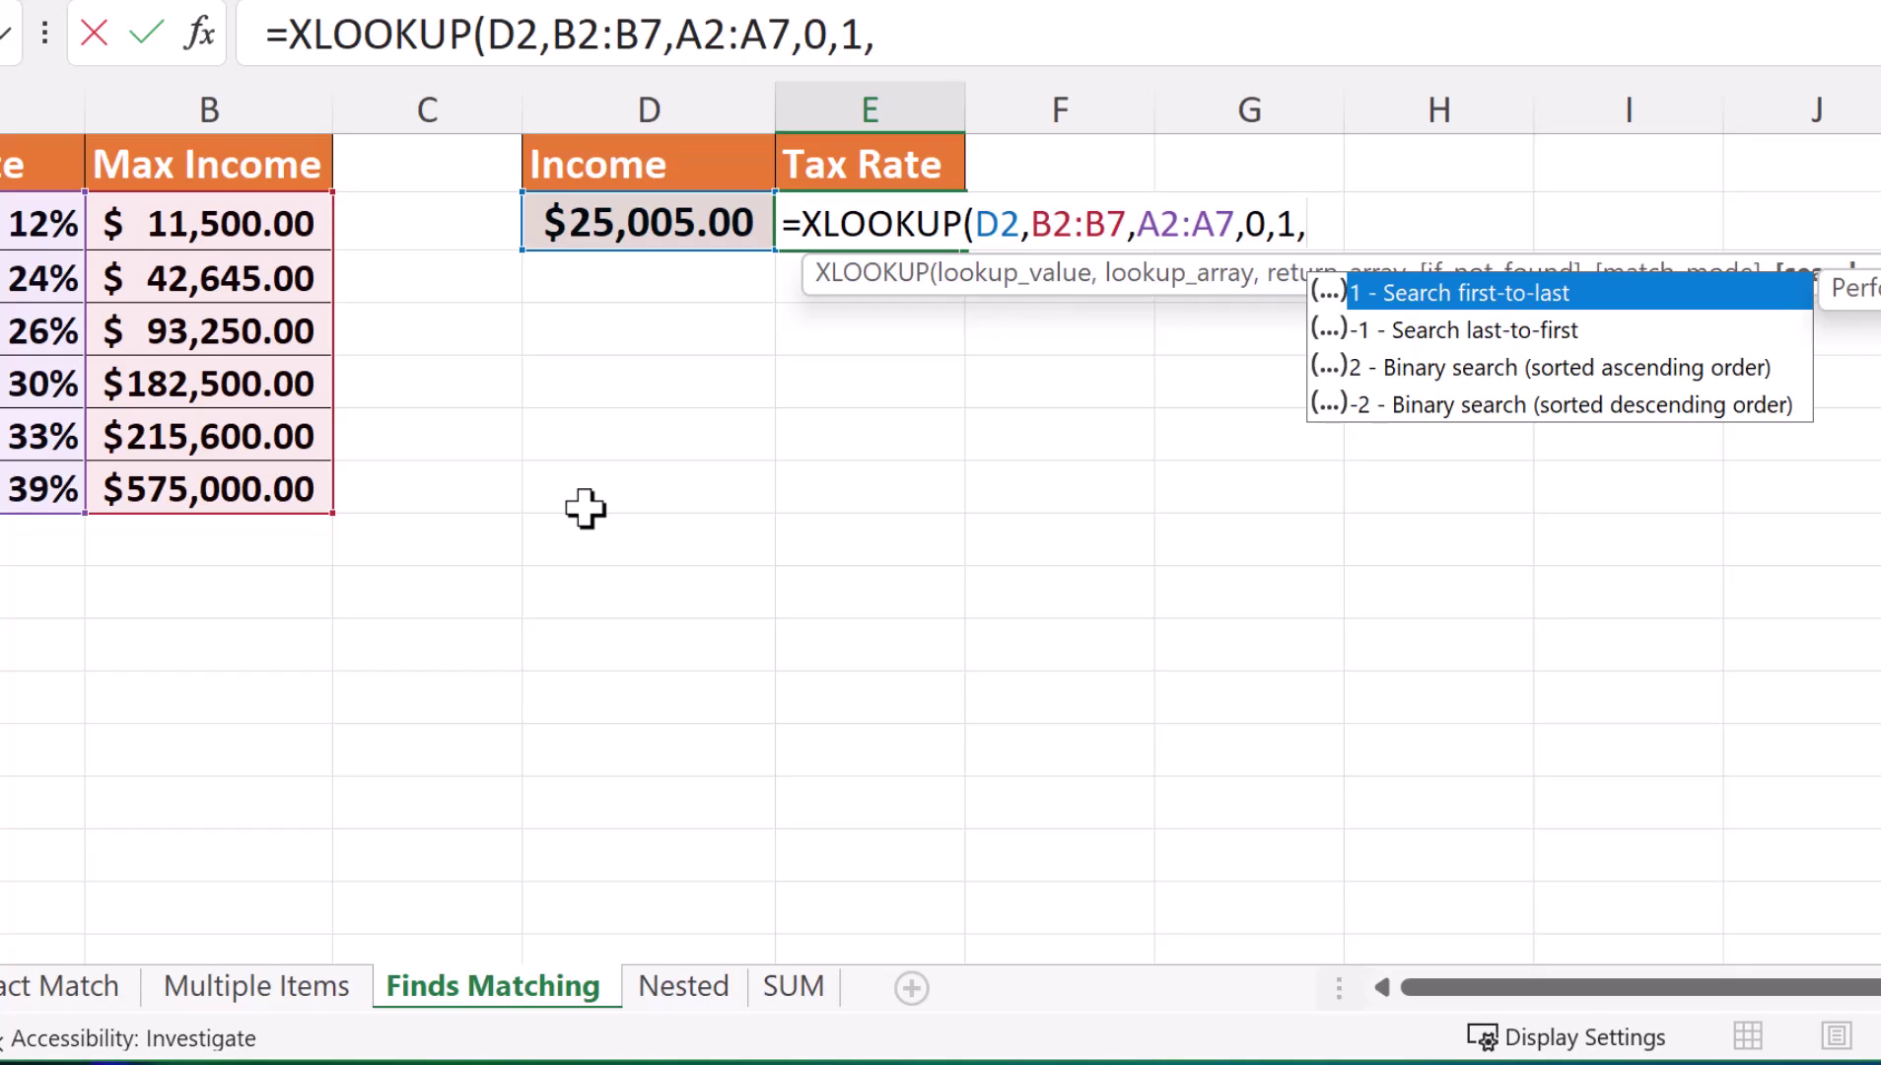
pyautogui.write('1)')
pyautogui.press('Return')
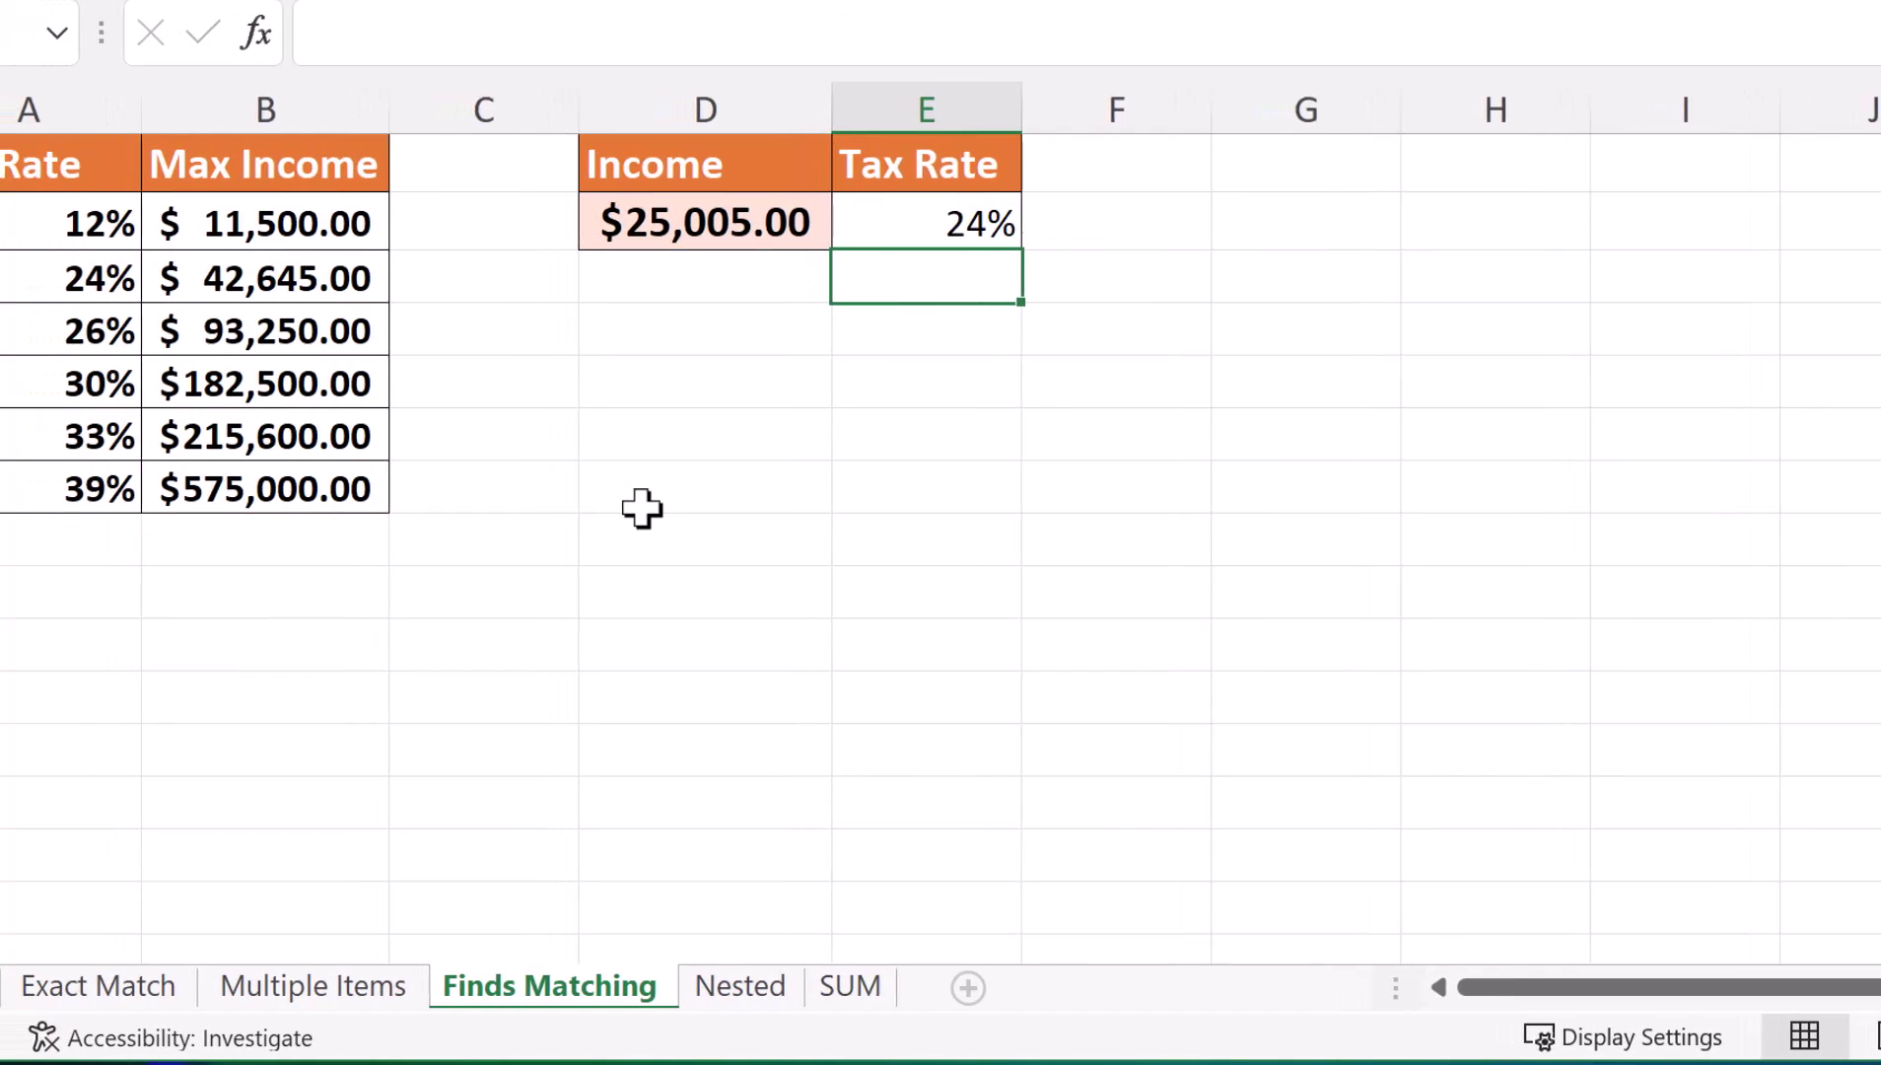
# - Change the income in D2 to 195000 and select the tax rate result in E2
pyautogui.click(776, 225)
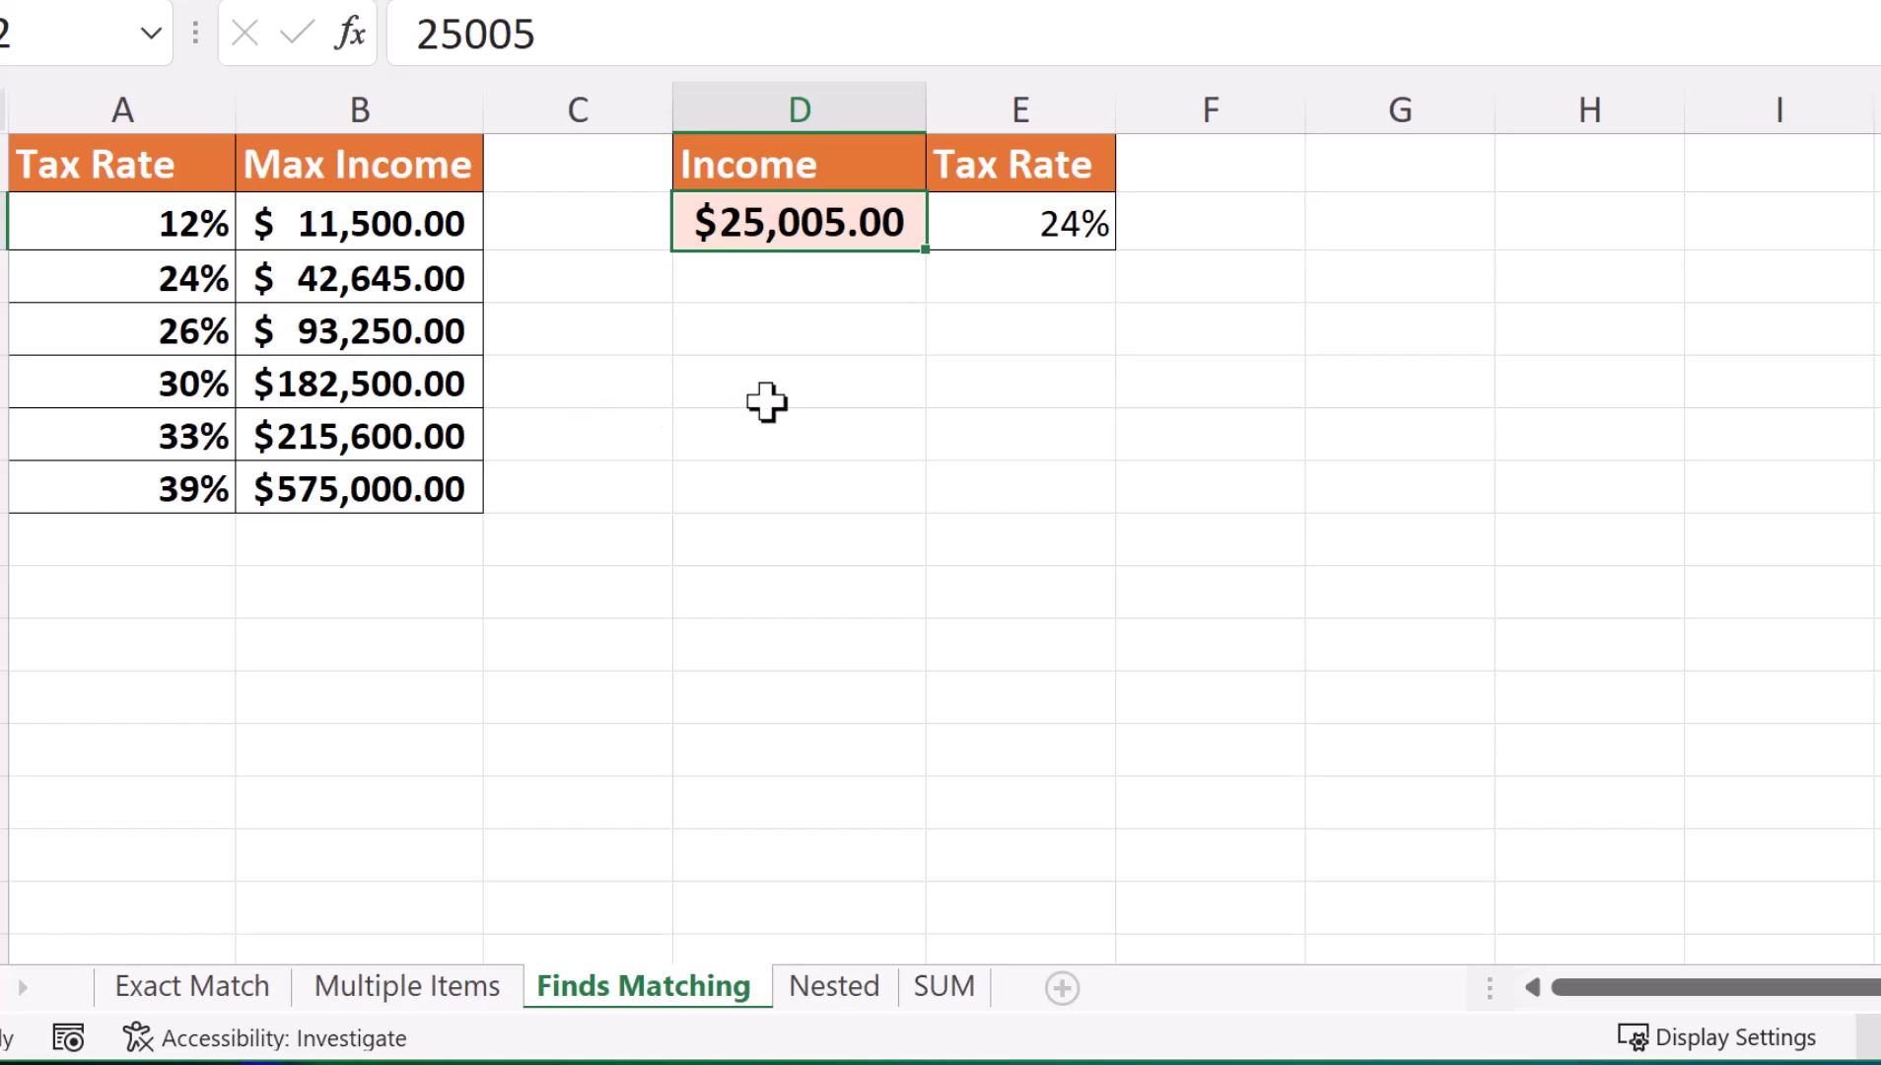
pyautogui.write('195000')
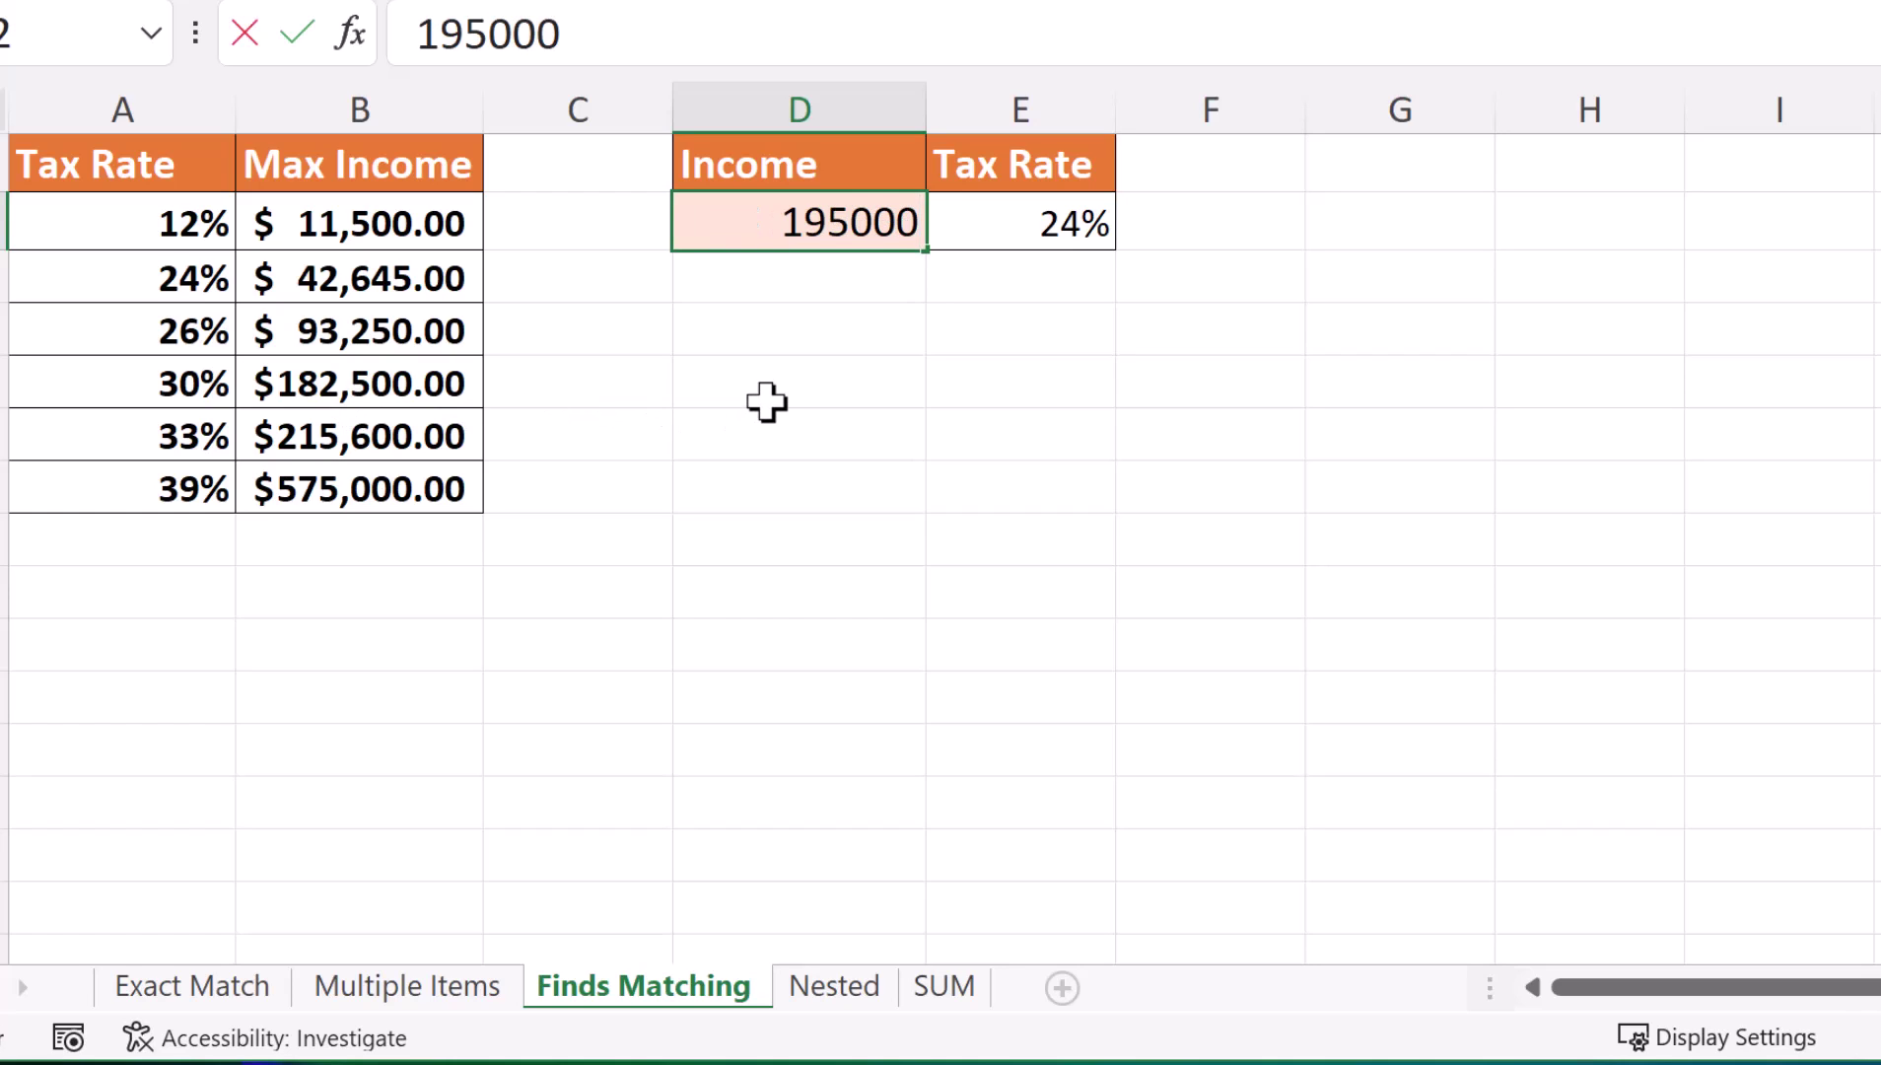
pyautogui.press('Return')
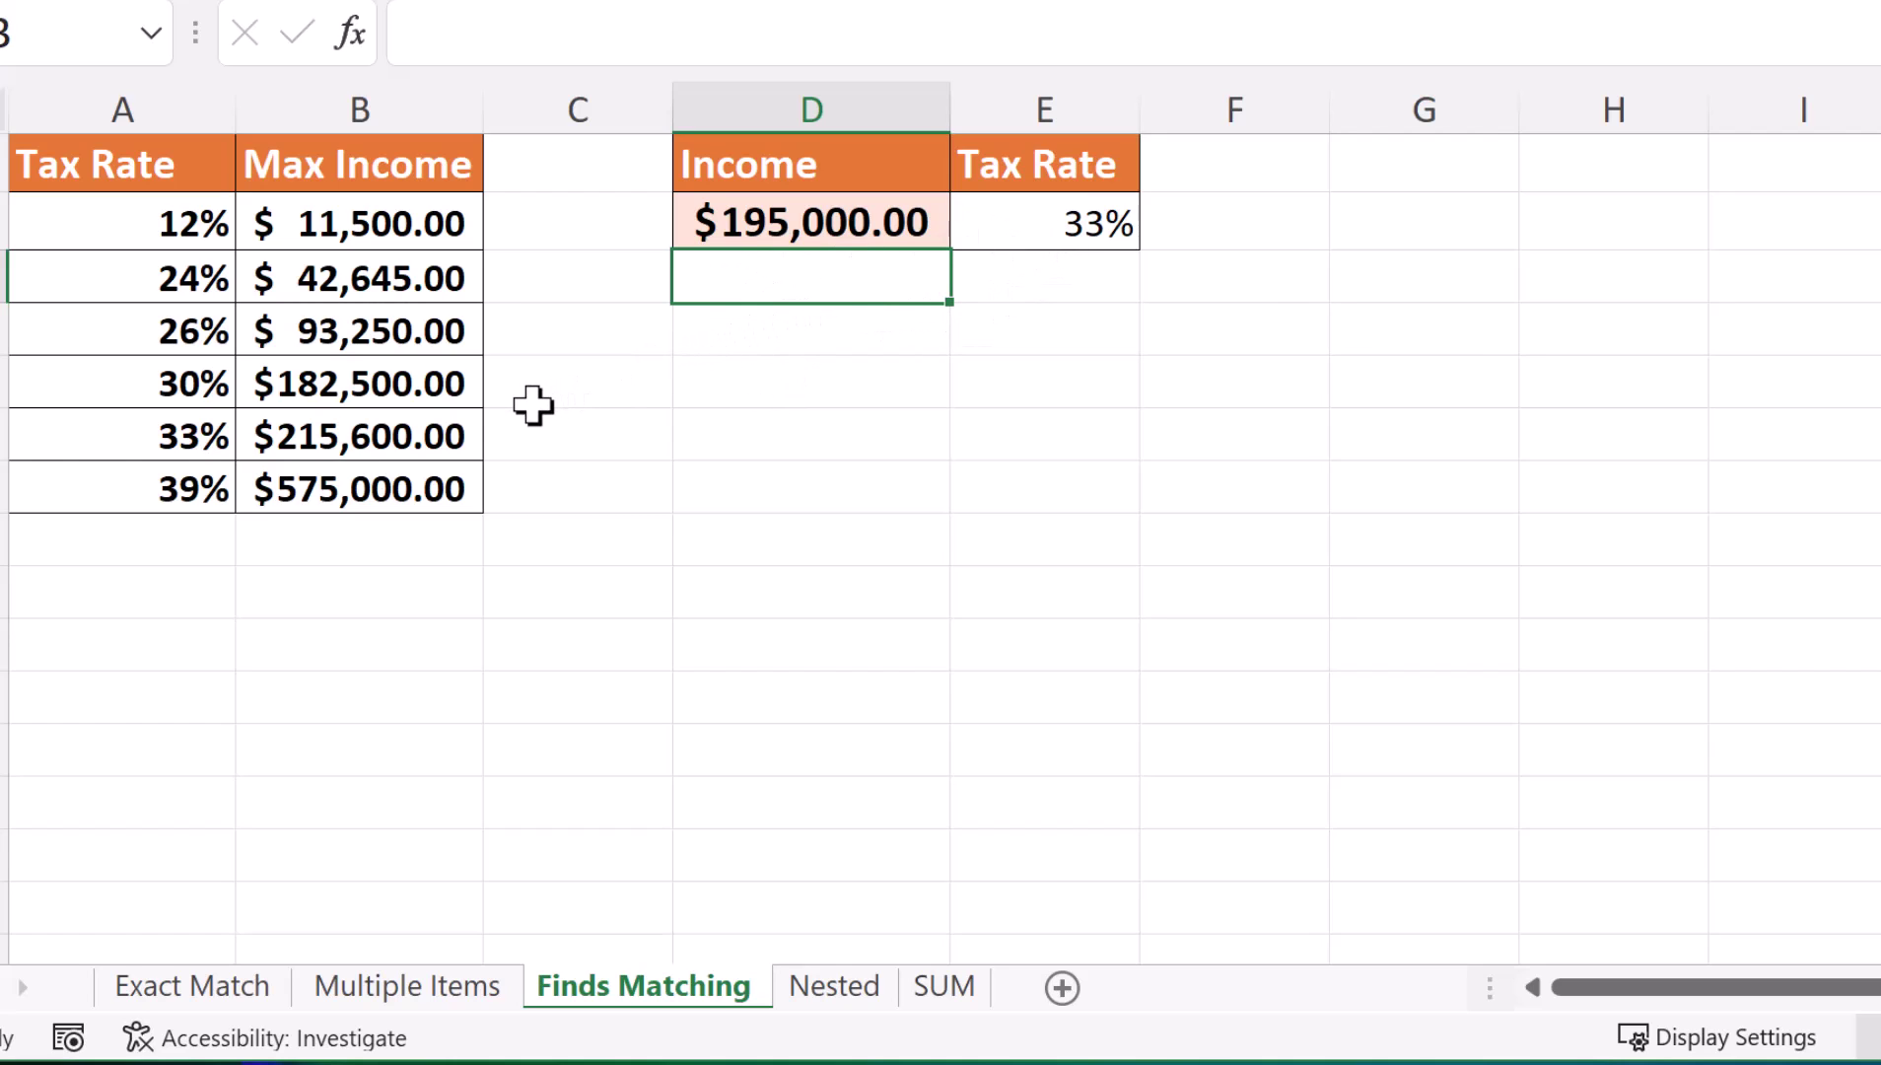
pyautogui.click(1055, 235)
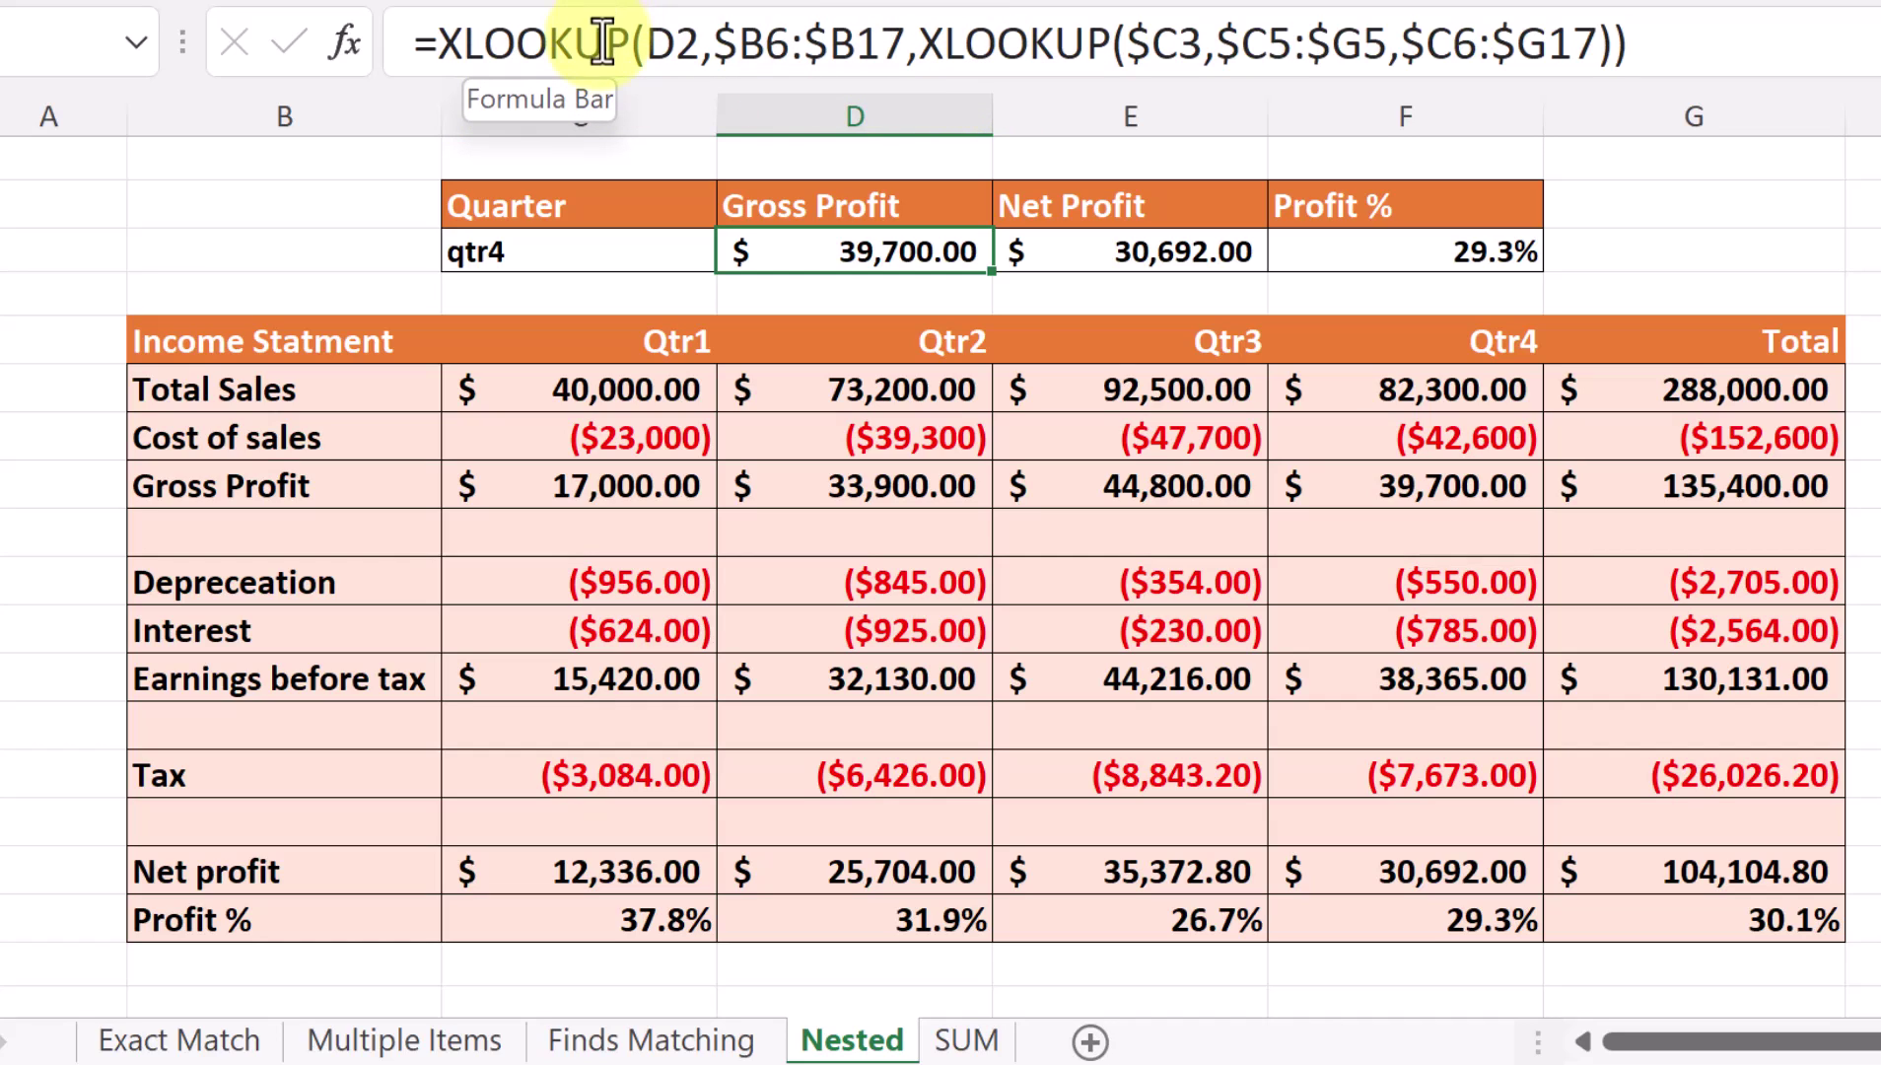
# - Change the quarter in C3 of the Nested sheet to qtr3
pyautogui.click(629, 247)
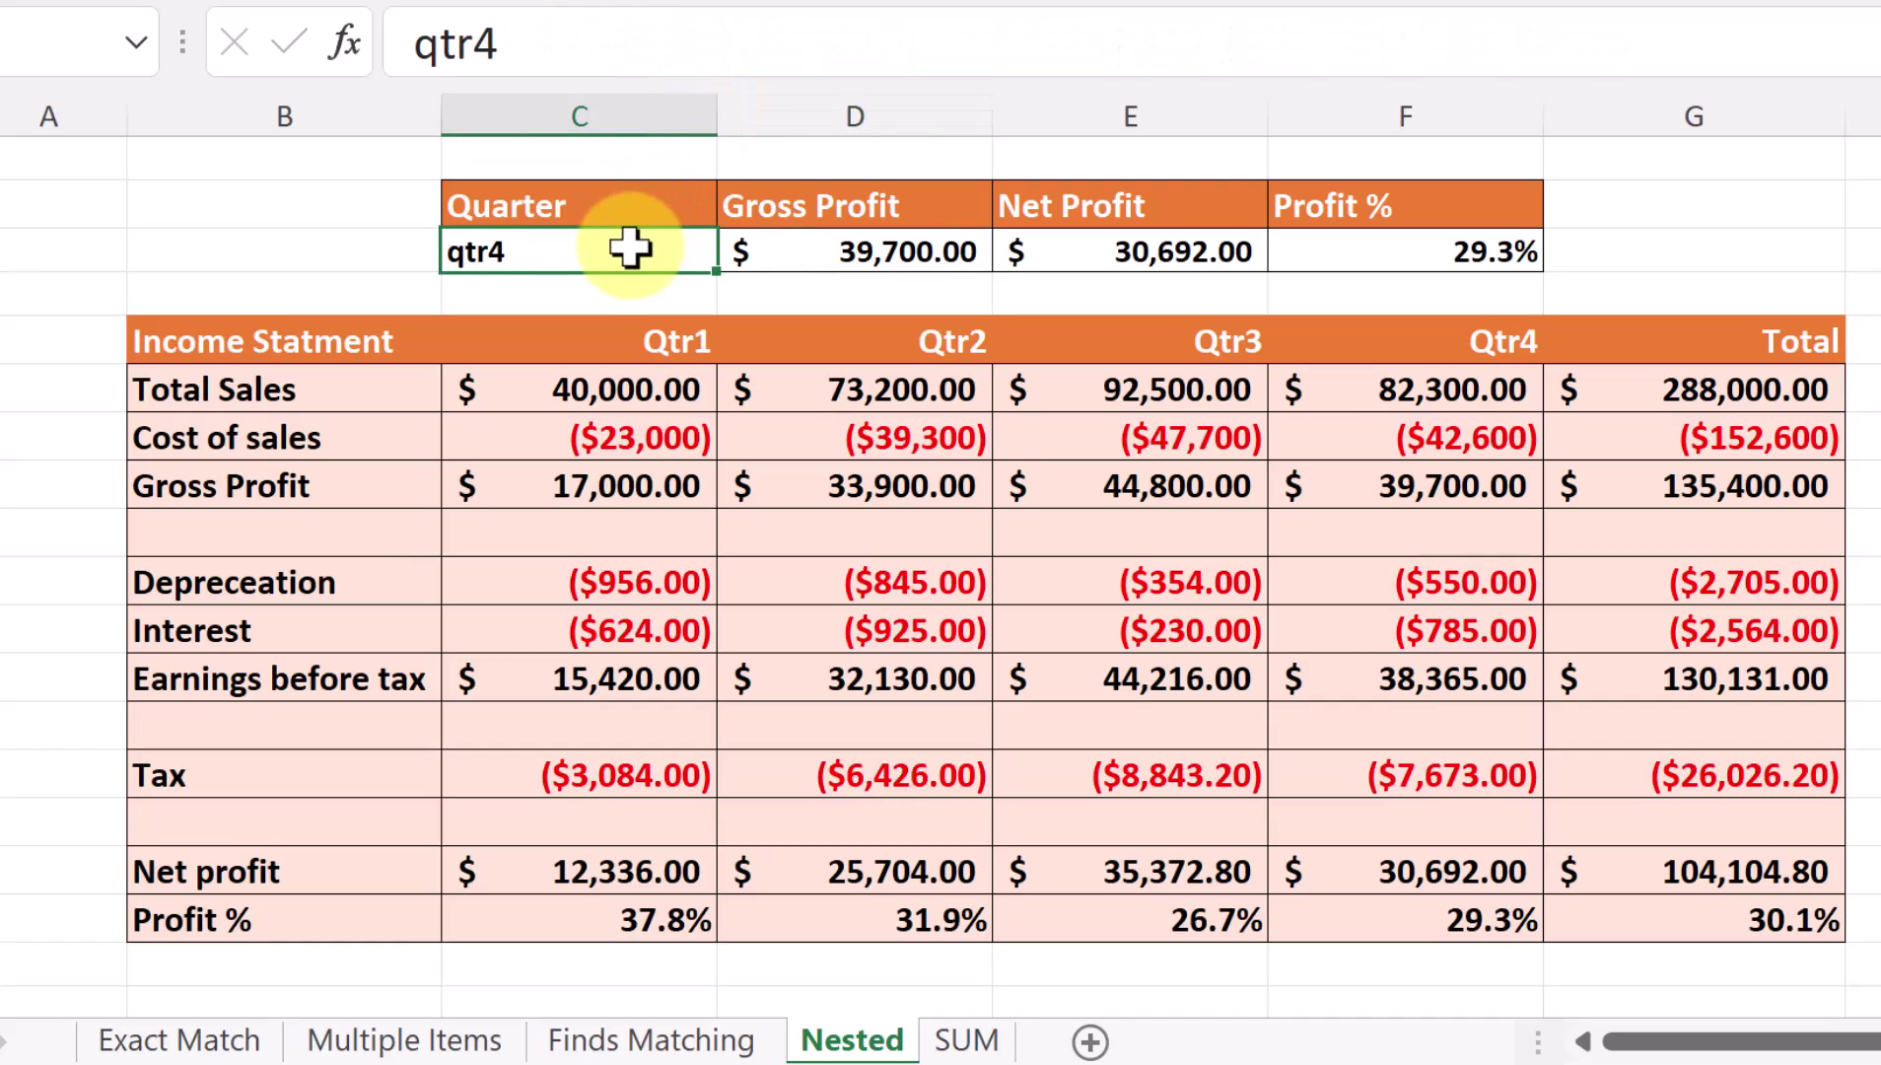
pyautogui.write('qtr3')
pyautogui.press('Return')
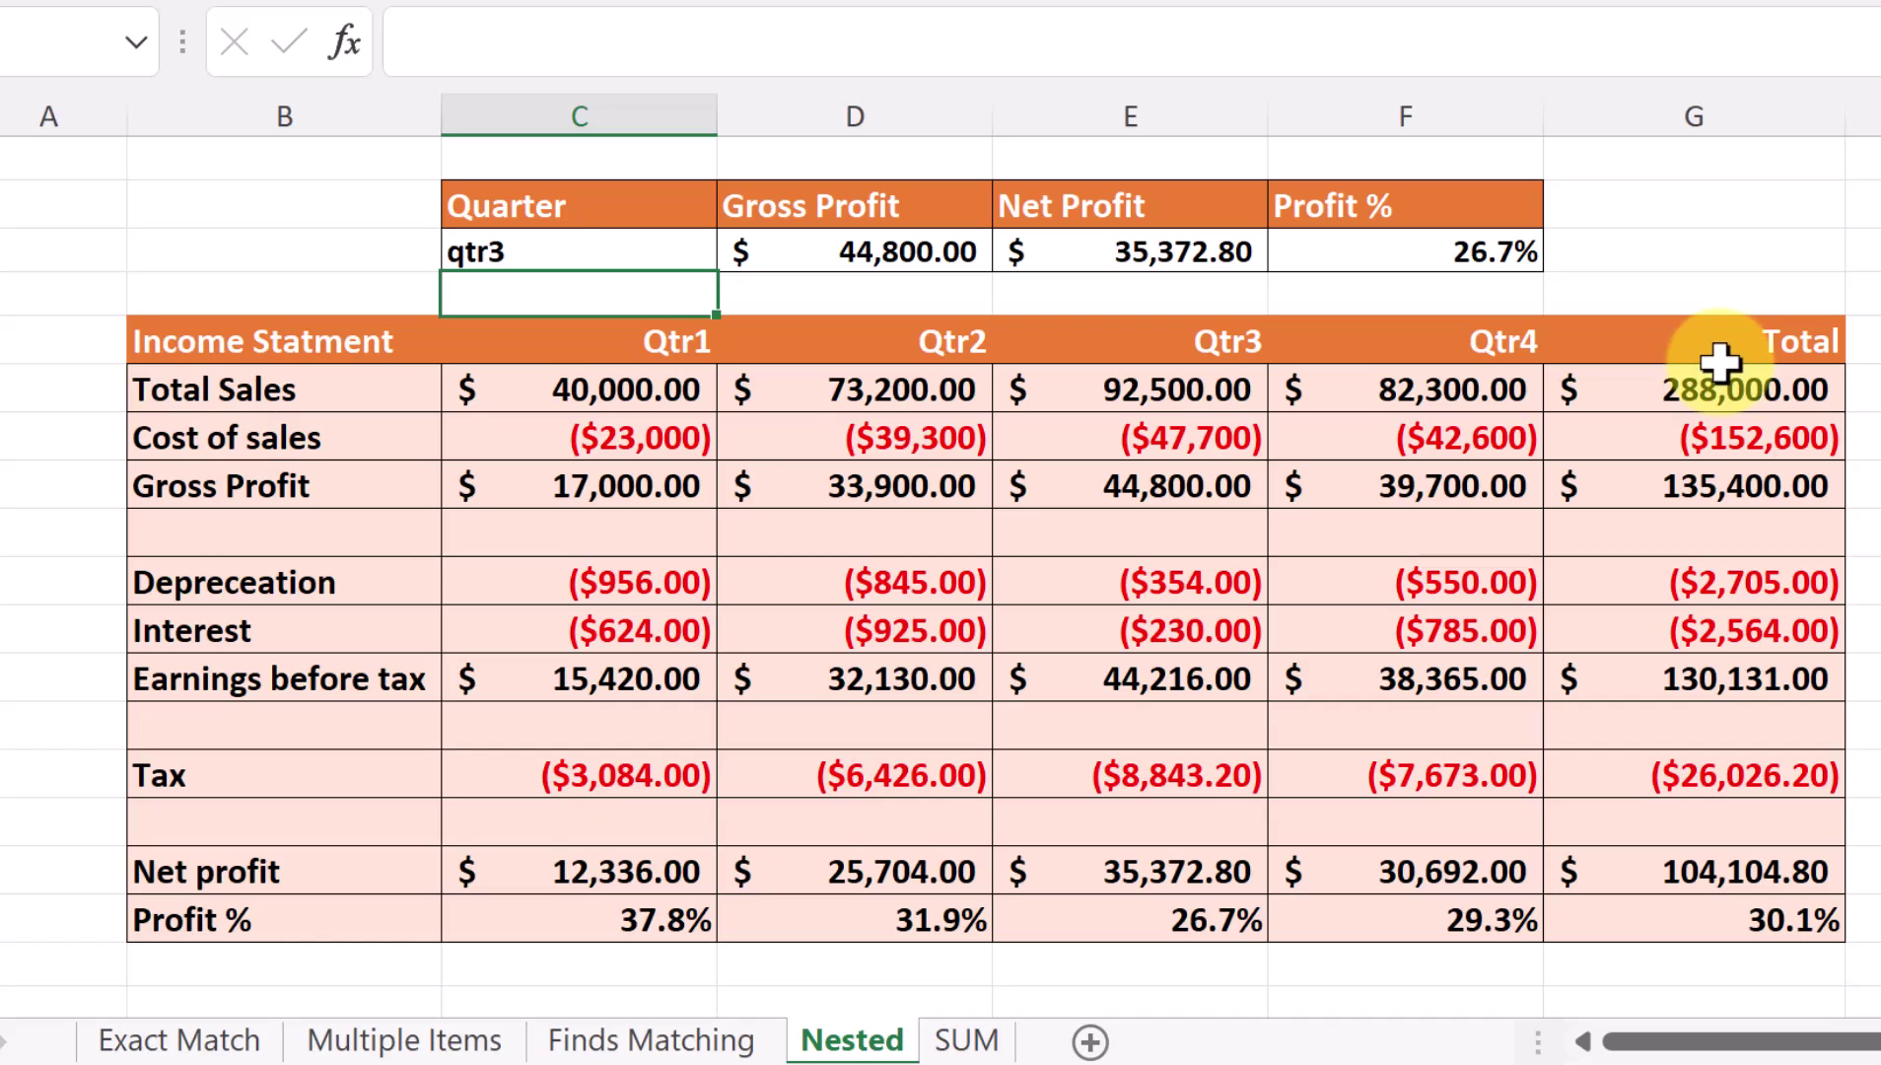
# - Review the nested XLOOKUP formulas for gross profit, net profit and profit %, and clear them from D3:F3
pyautogui.click(829, 296)
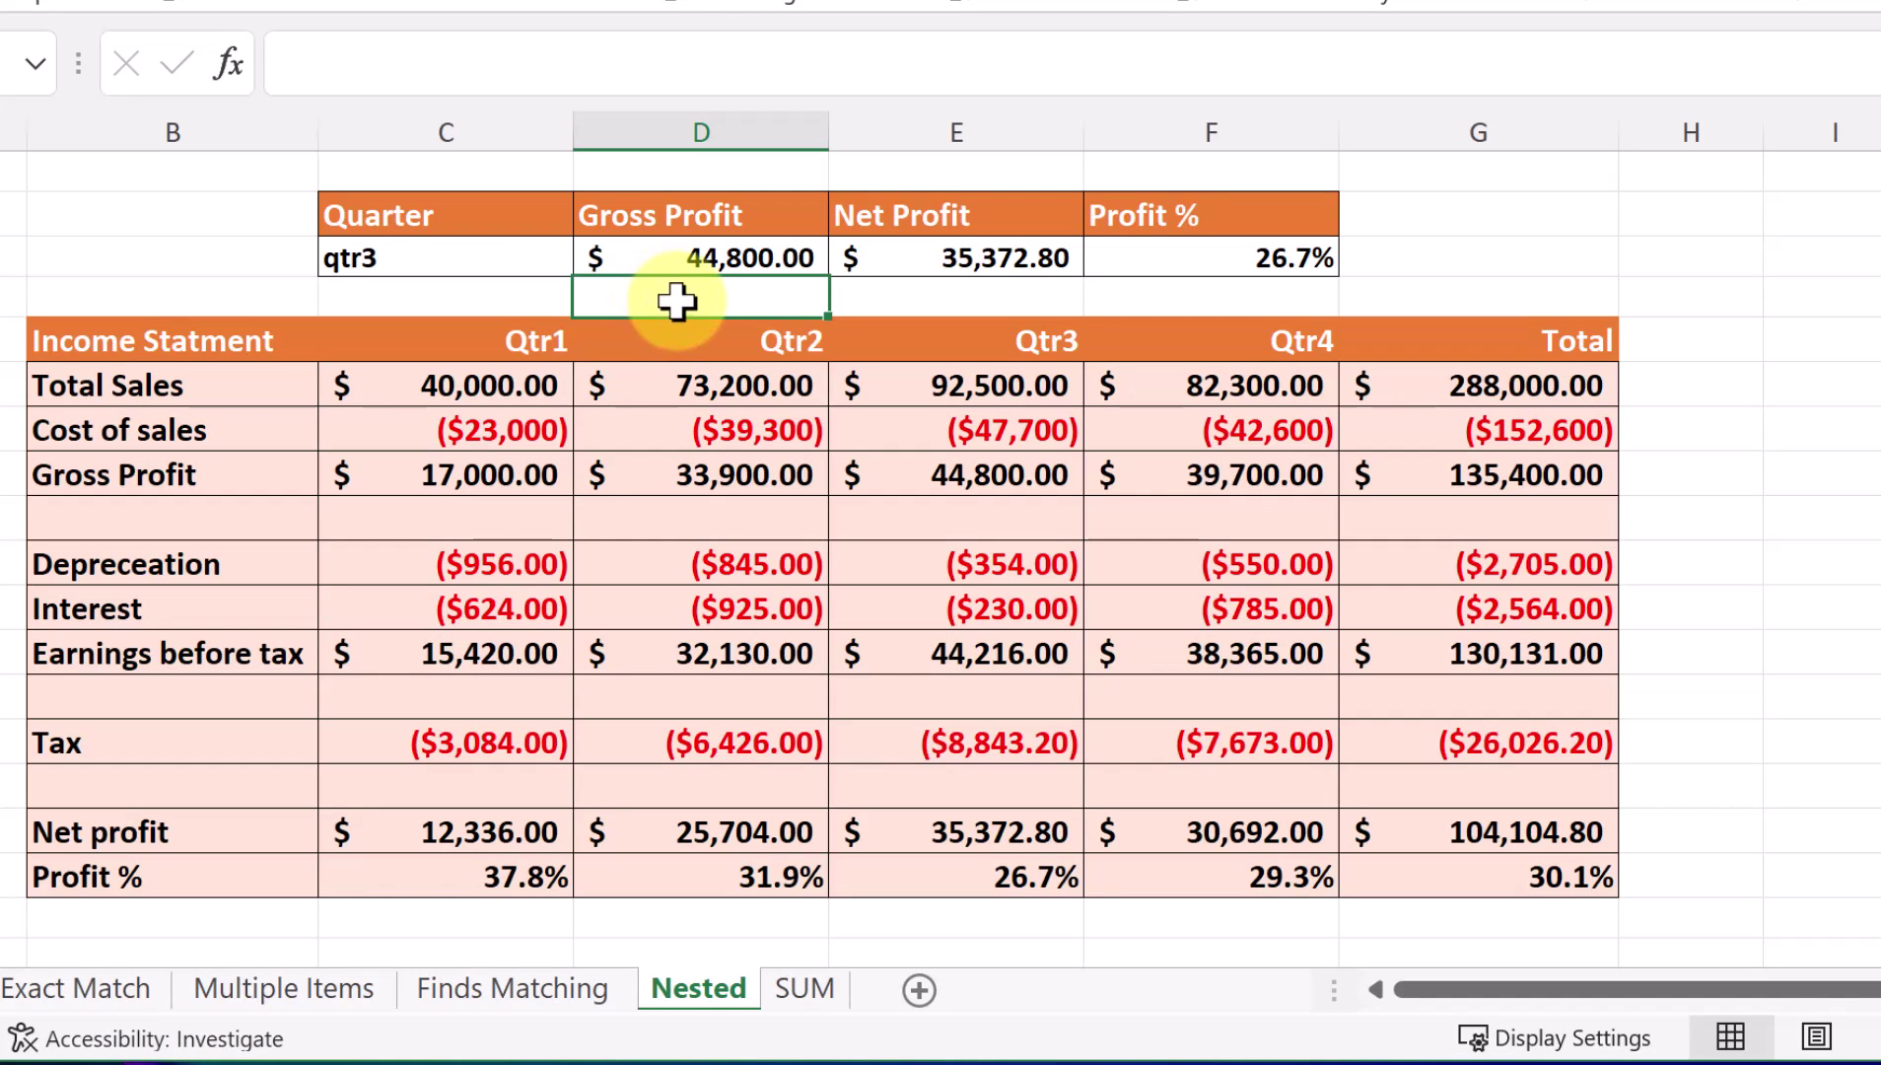
pyautogui.click(714, 259)
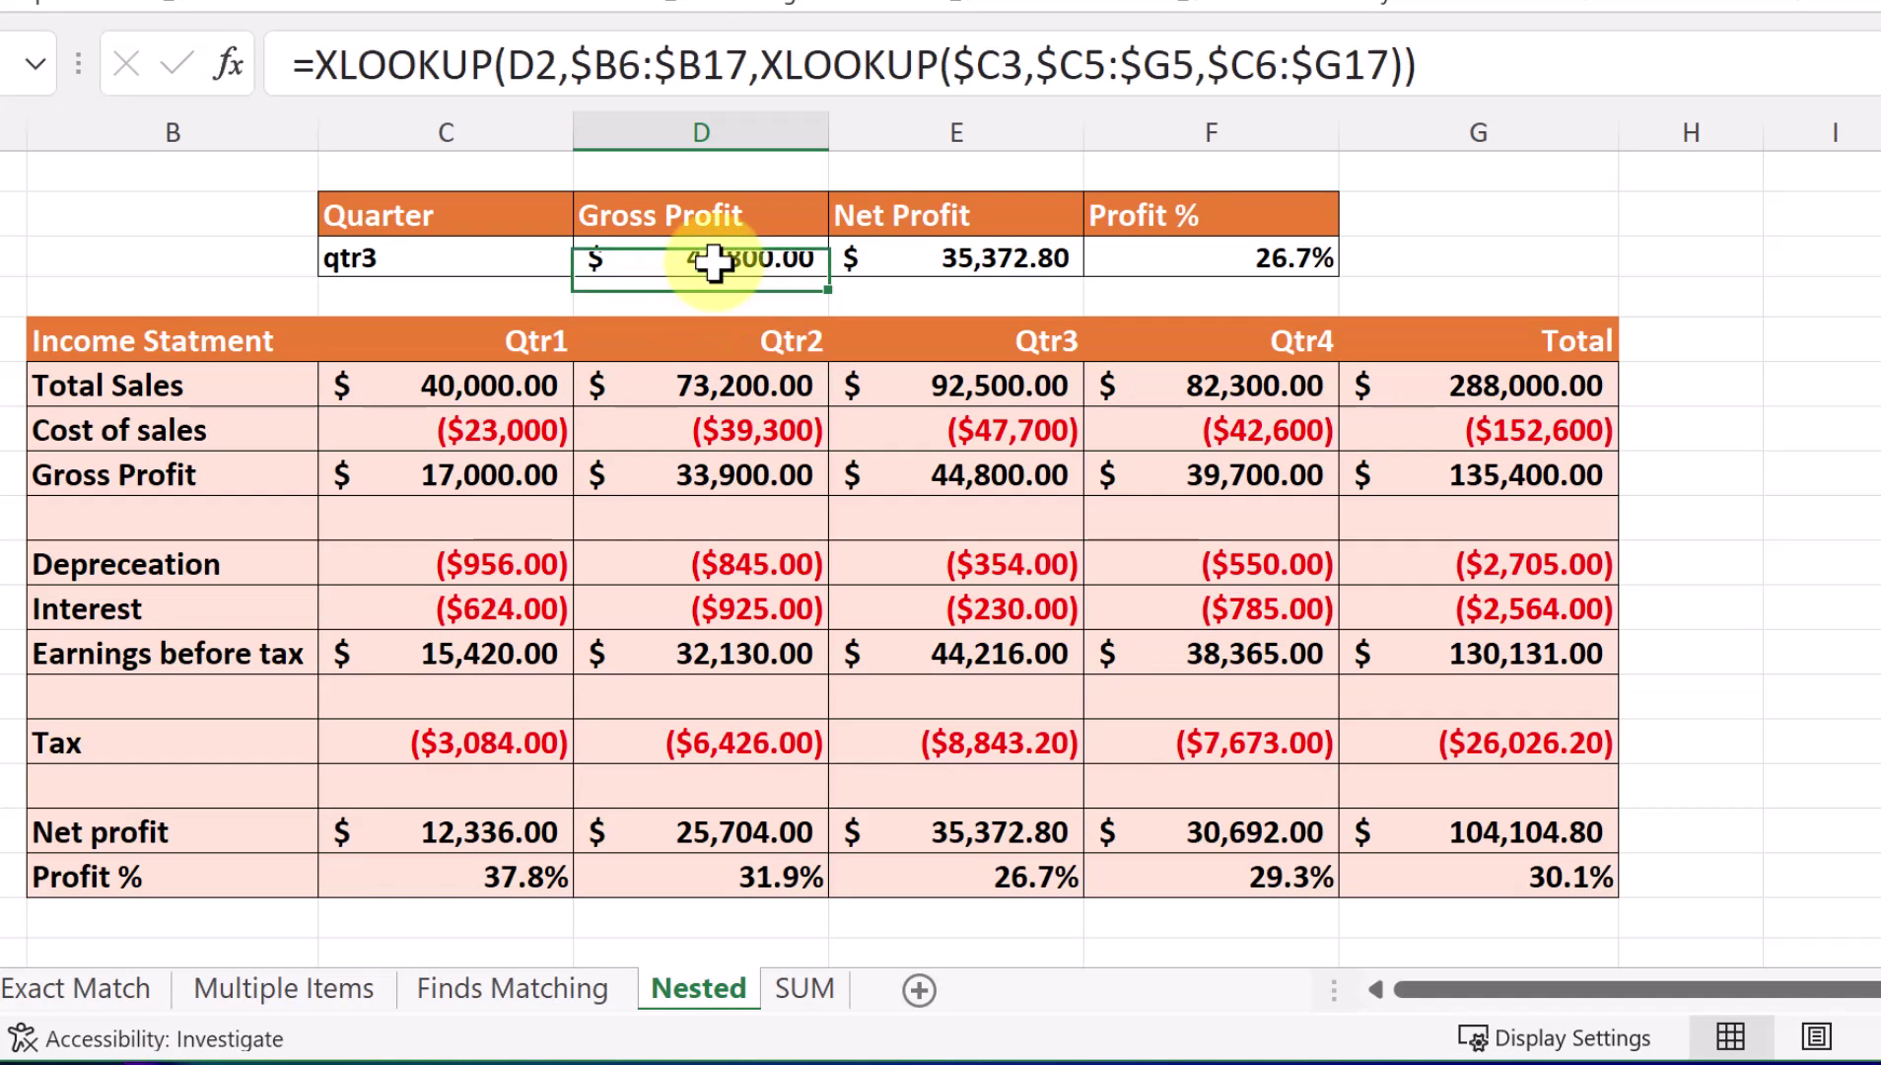
pyautogui.click(892, 261)
pyautogui.click(1148, 264)
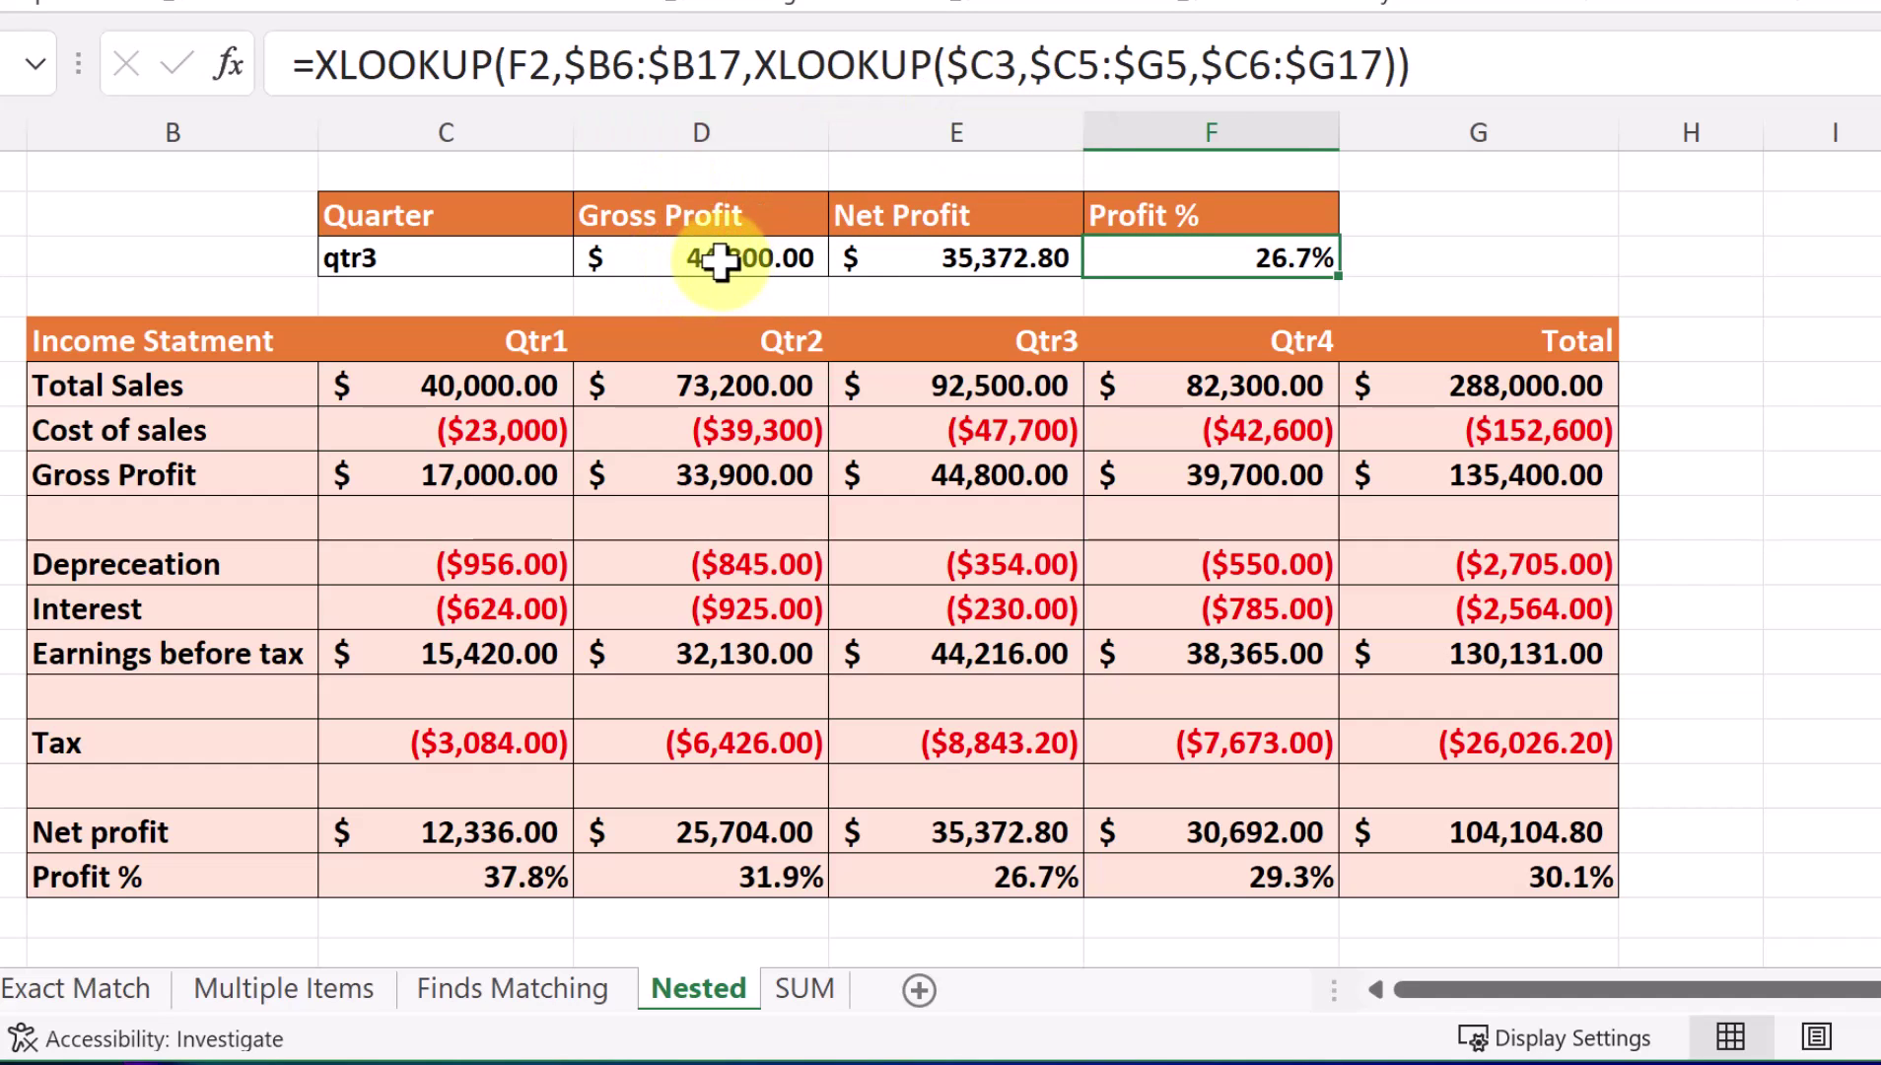
pyautogui.click(787, 262)
pyautogui.moveTo(787, 263); pyautogui.dragTo(1093, 266)
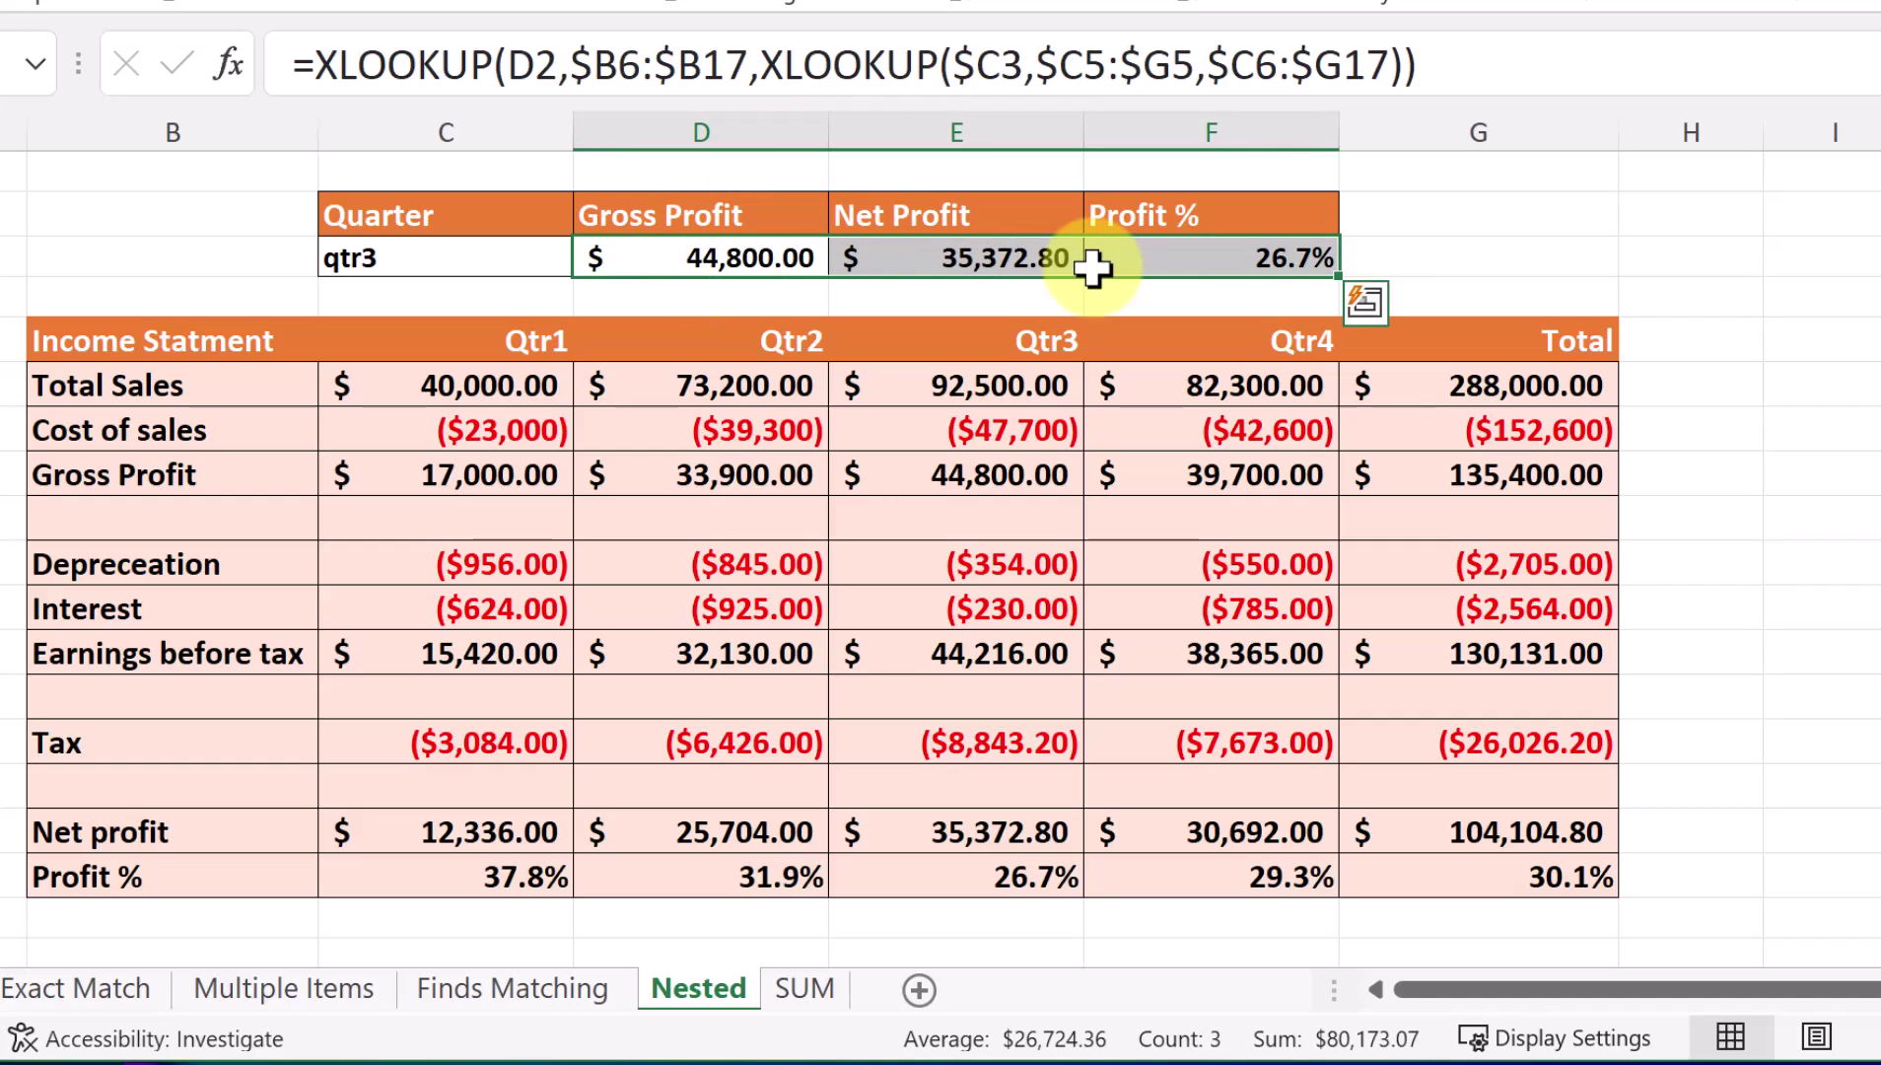
pyautogui.press('Delete')
# - Start an XLOOKUP formula in the Gross Profit cell D3 with the header D2 as the lookup value
pyautogui.click(693, 267)
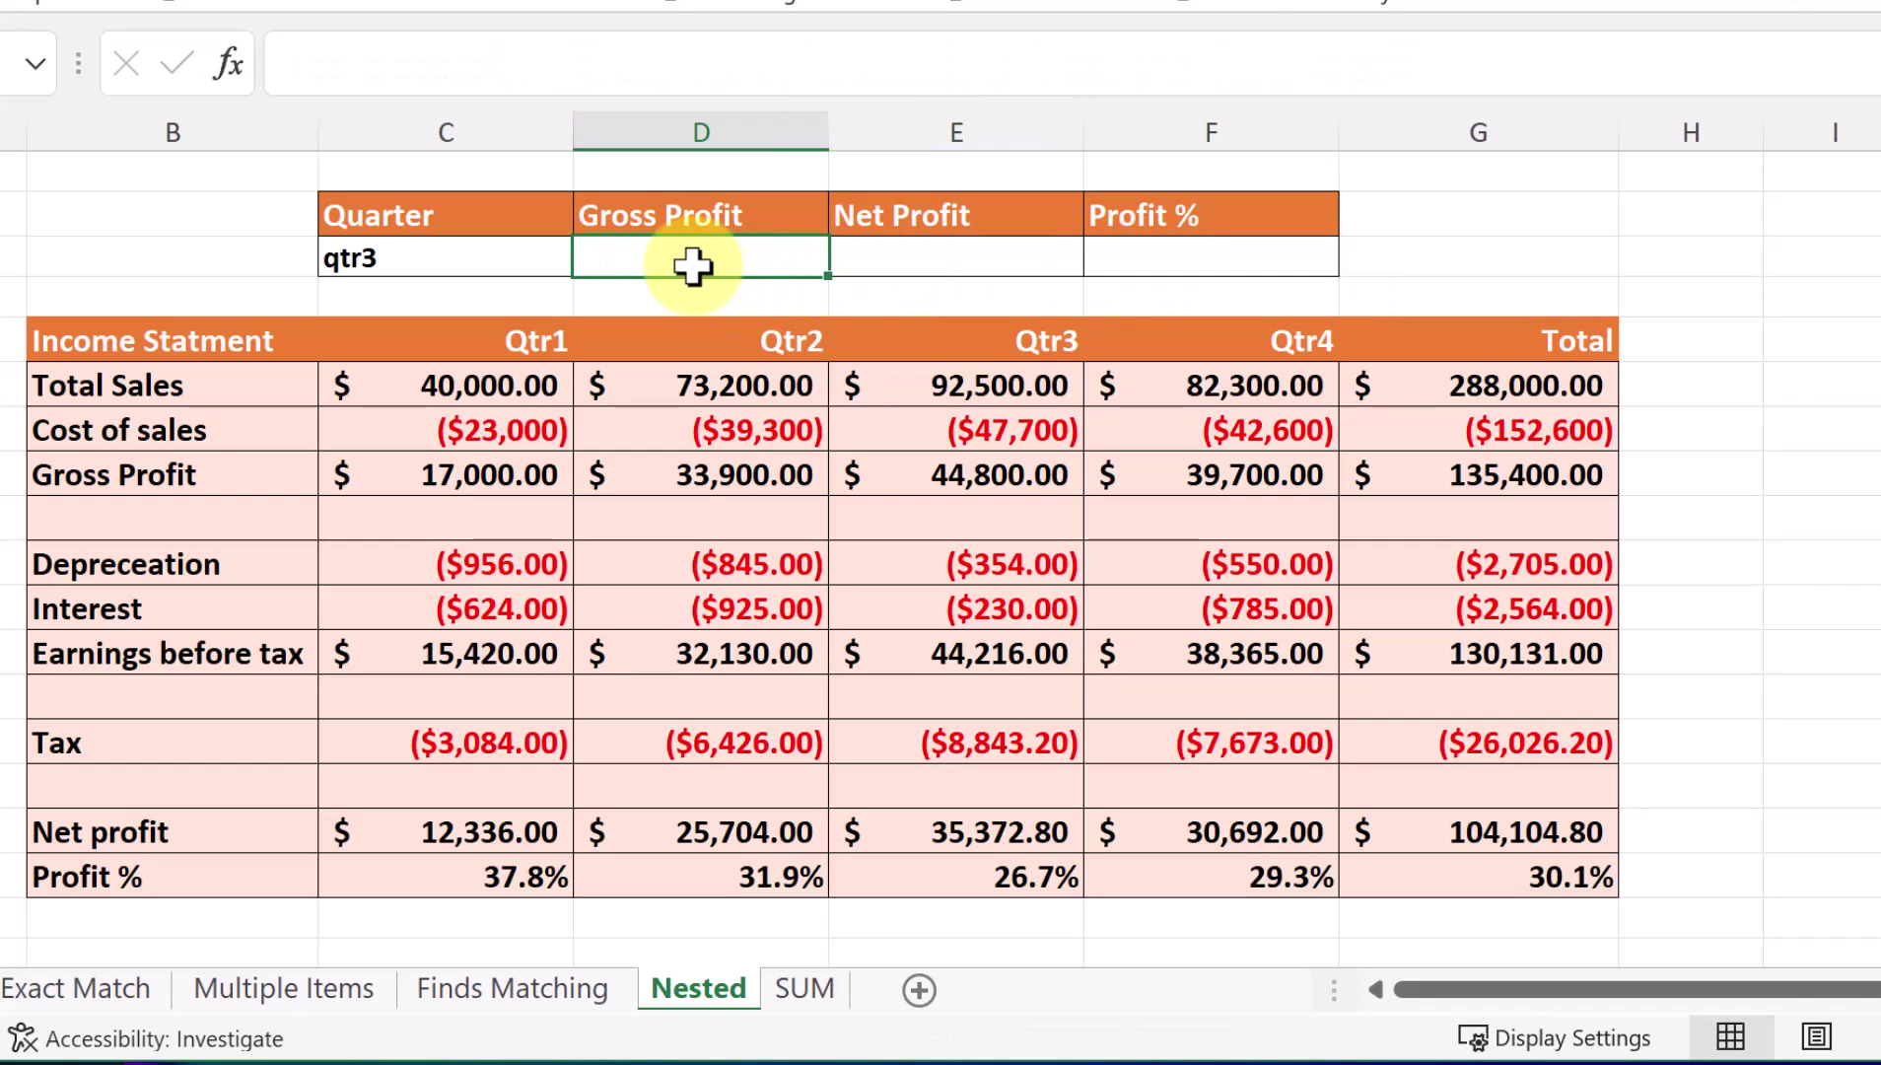
pyautogui.write('=')
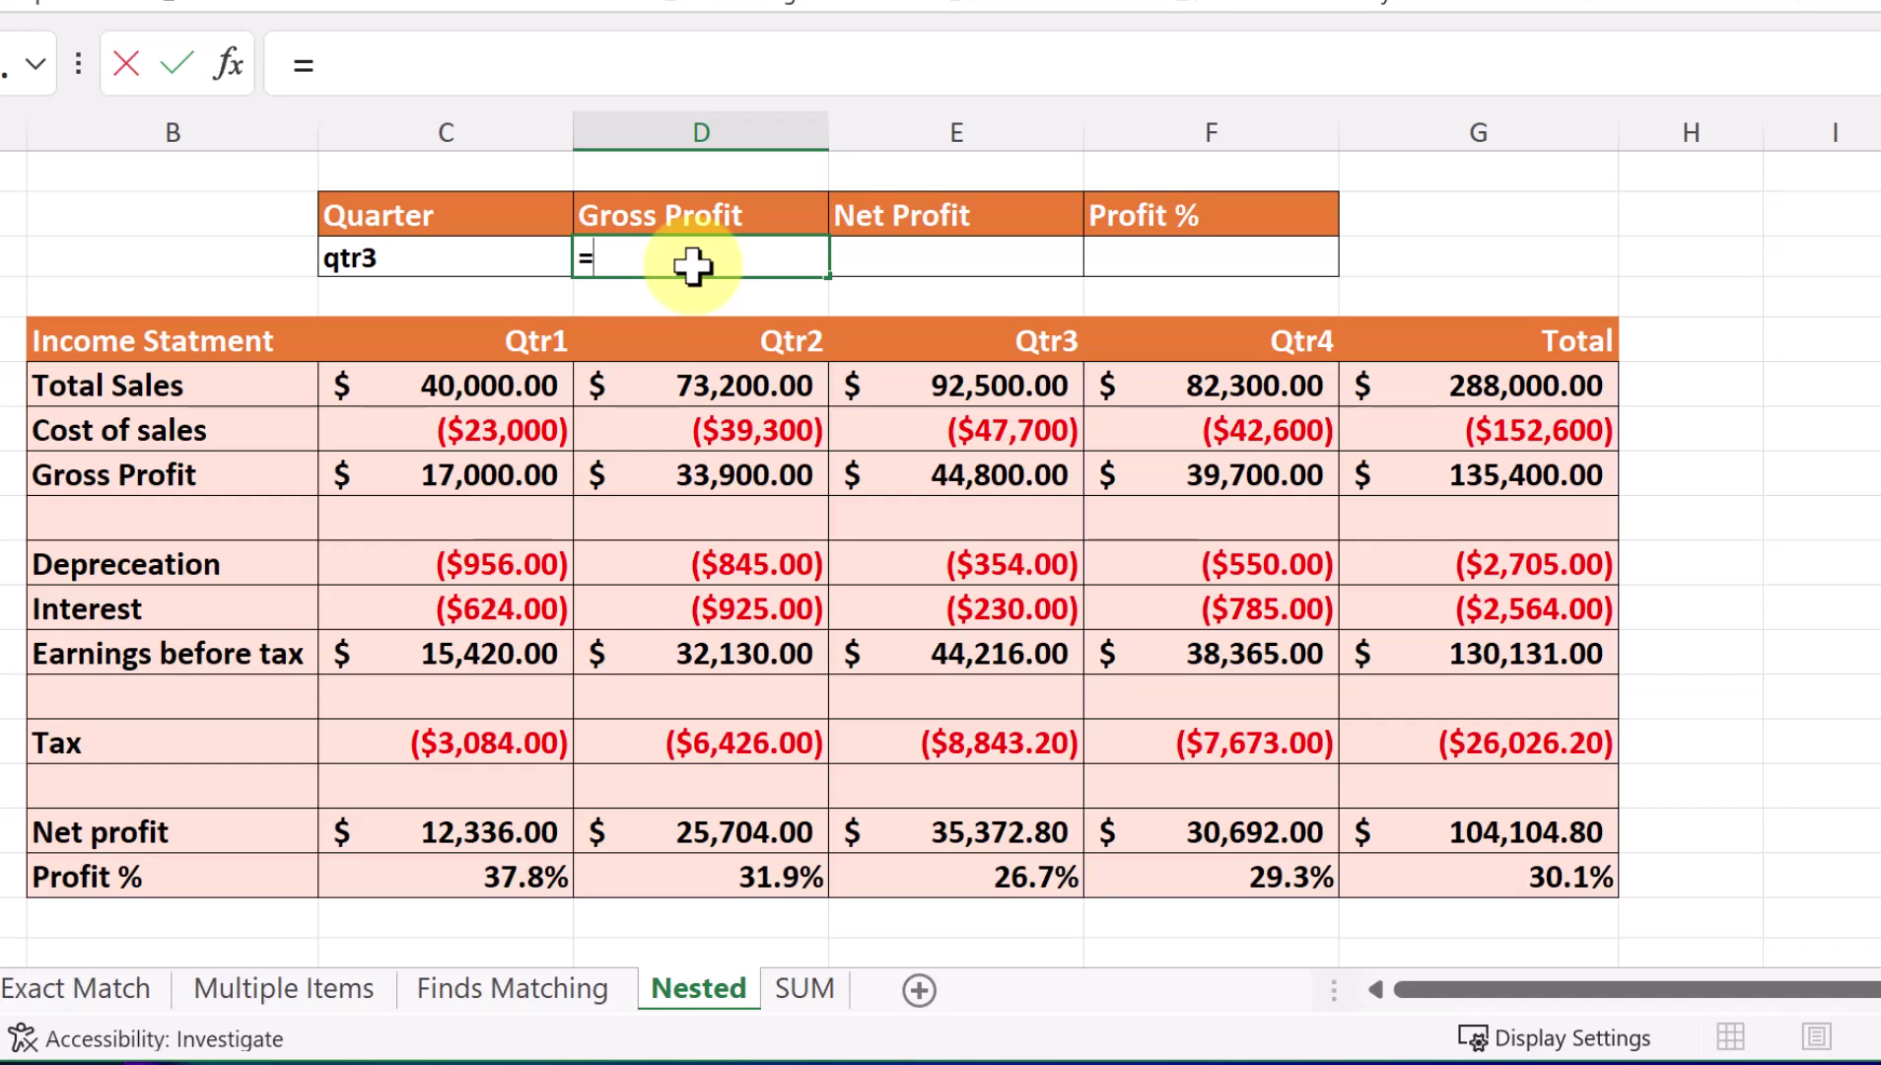
pyautogui.write('xl')
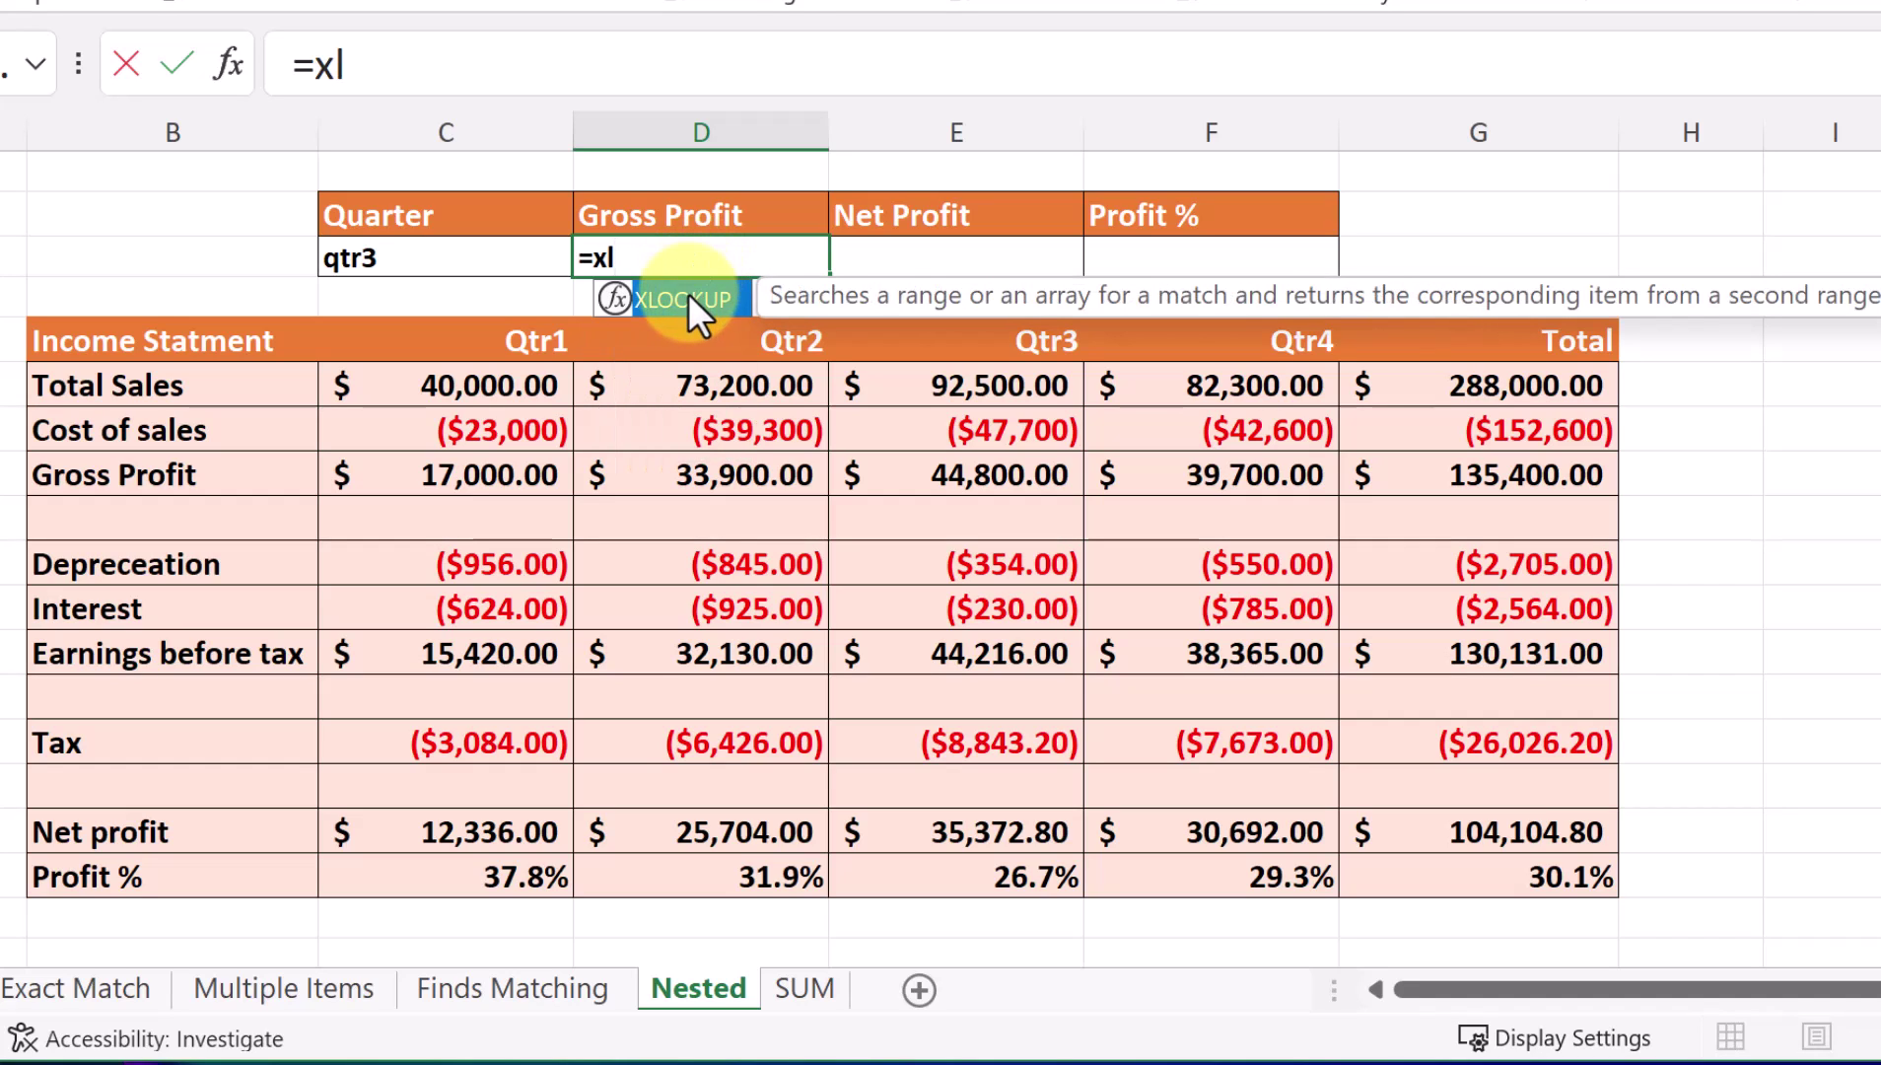
pyautogui.doubleClick(688, 294)
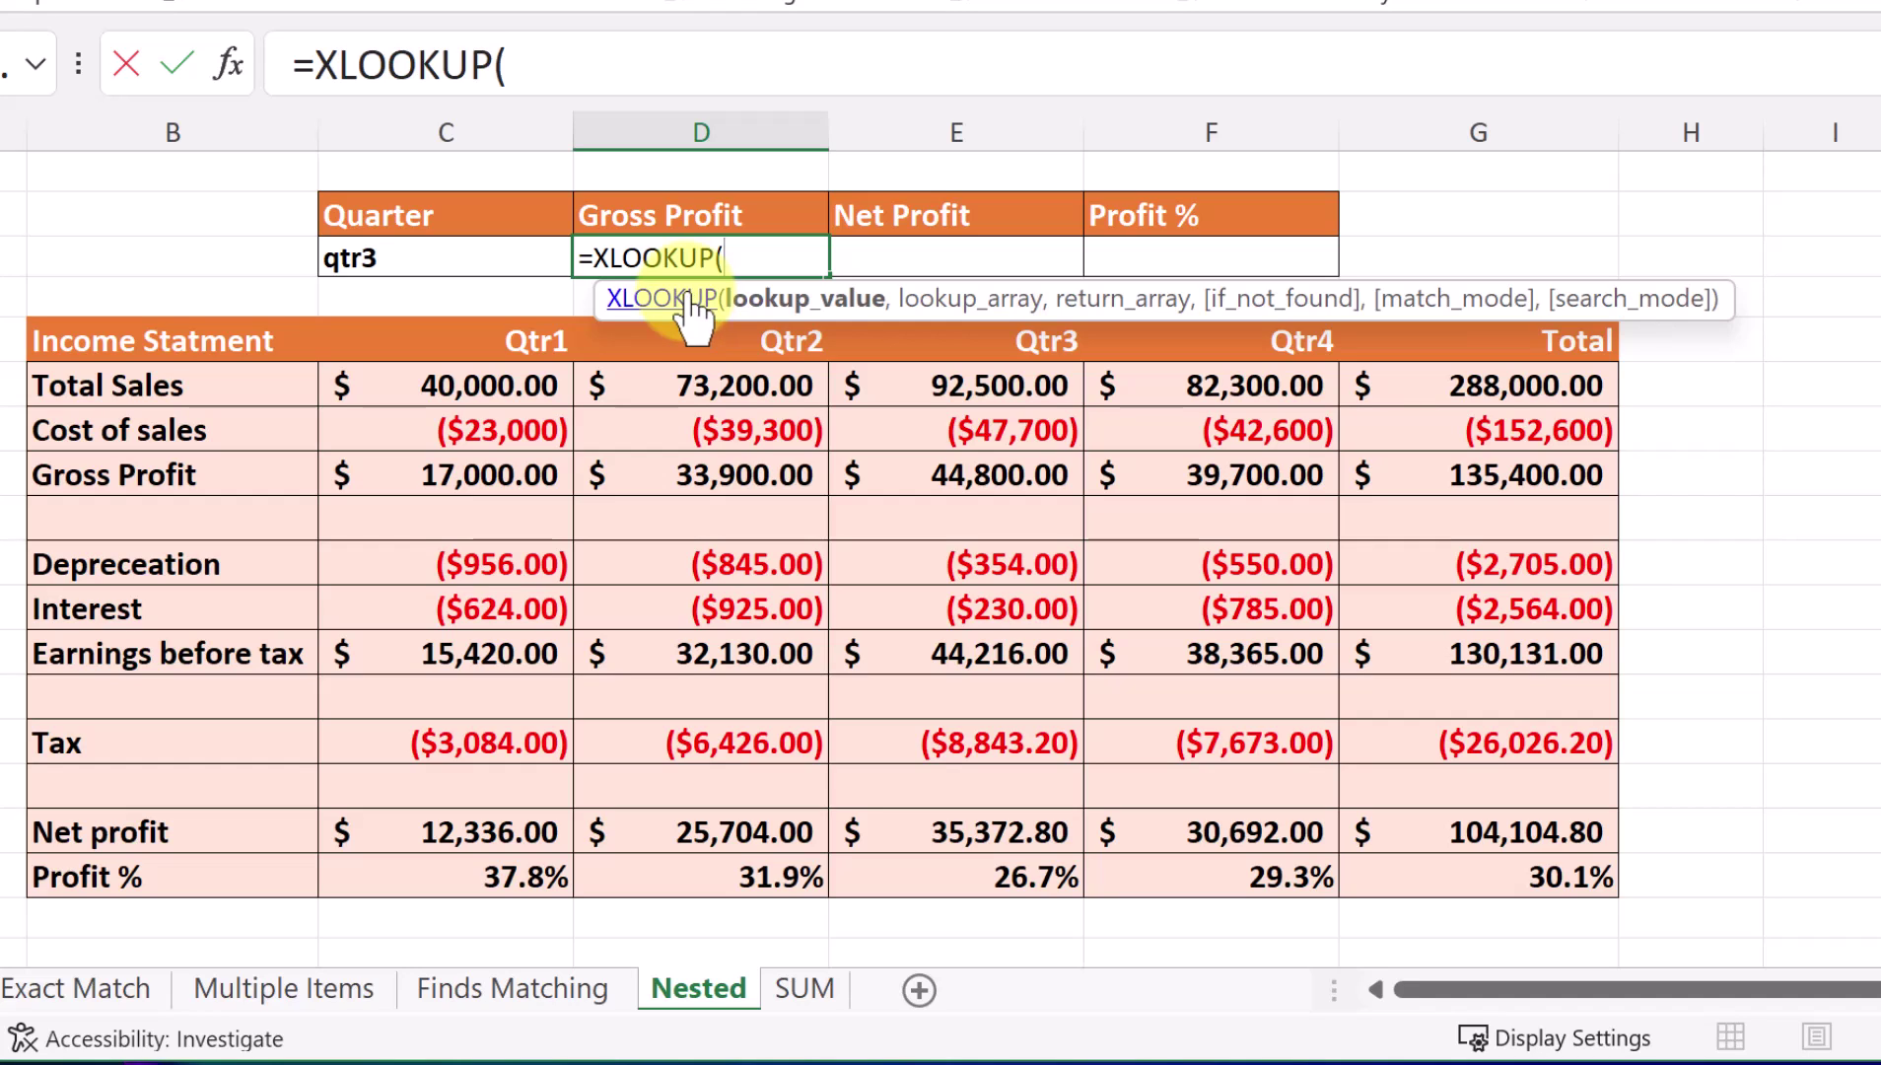
pyautogui.click(688, 217)
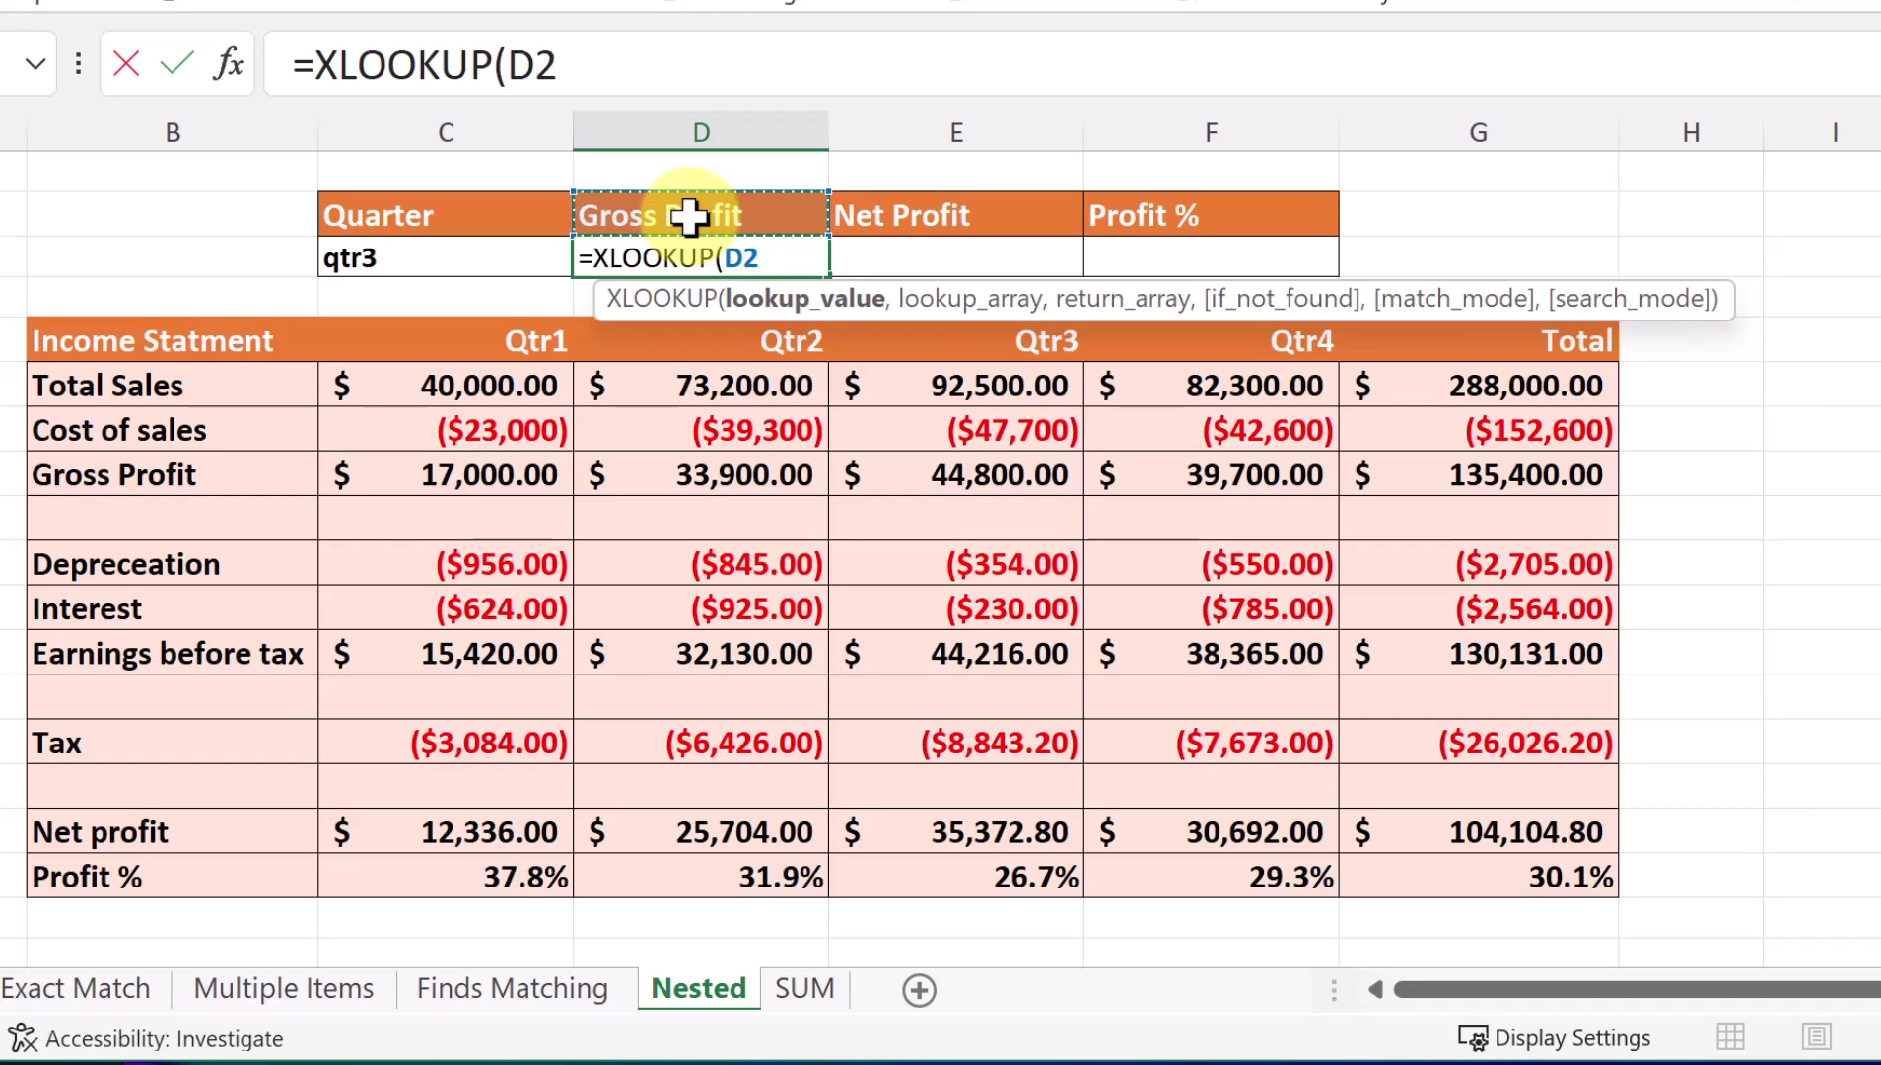
pyautogui.write(',')
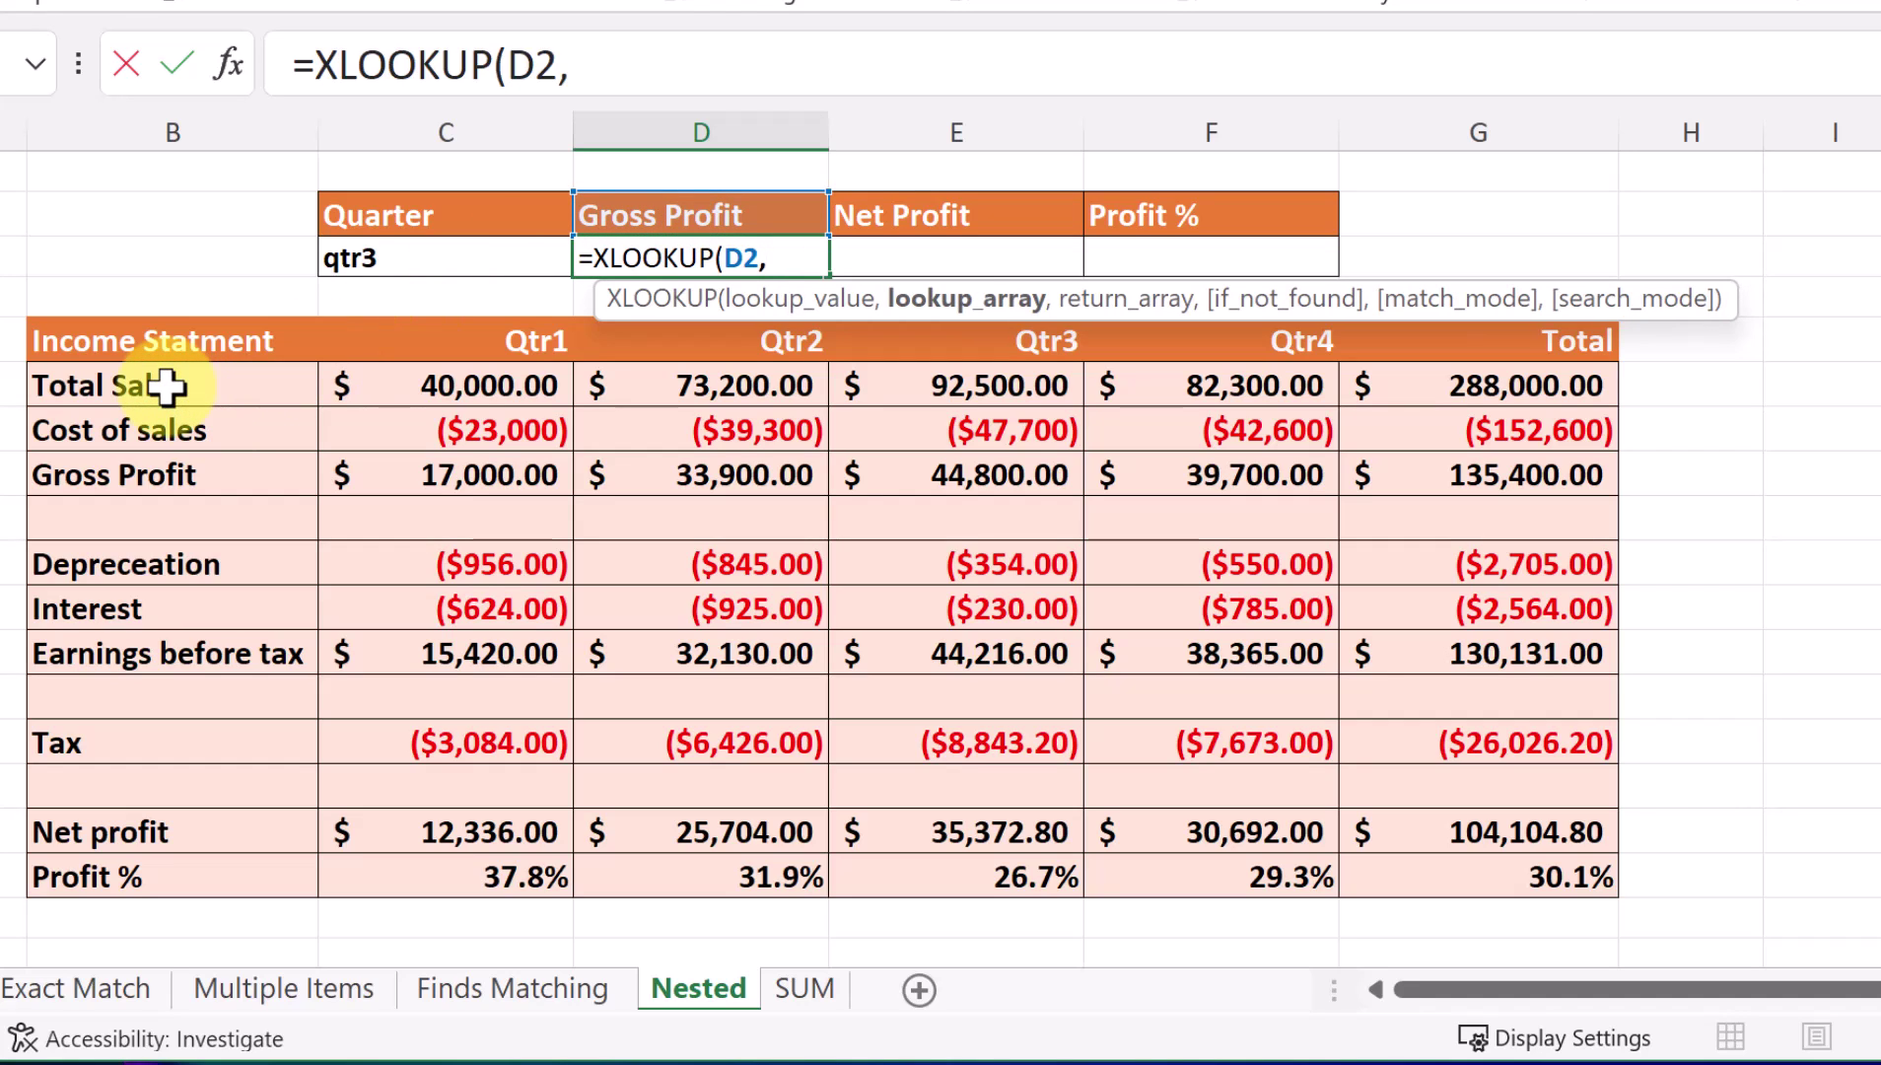
# - Add the income statement labels as the lookup array with column-absolute references, $B6:$B17
pyautogui.moveTo(166, 387); pyautogui.dragTo(158, 866)
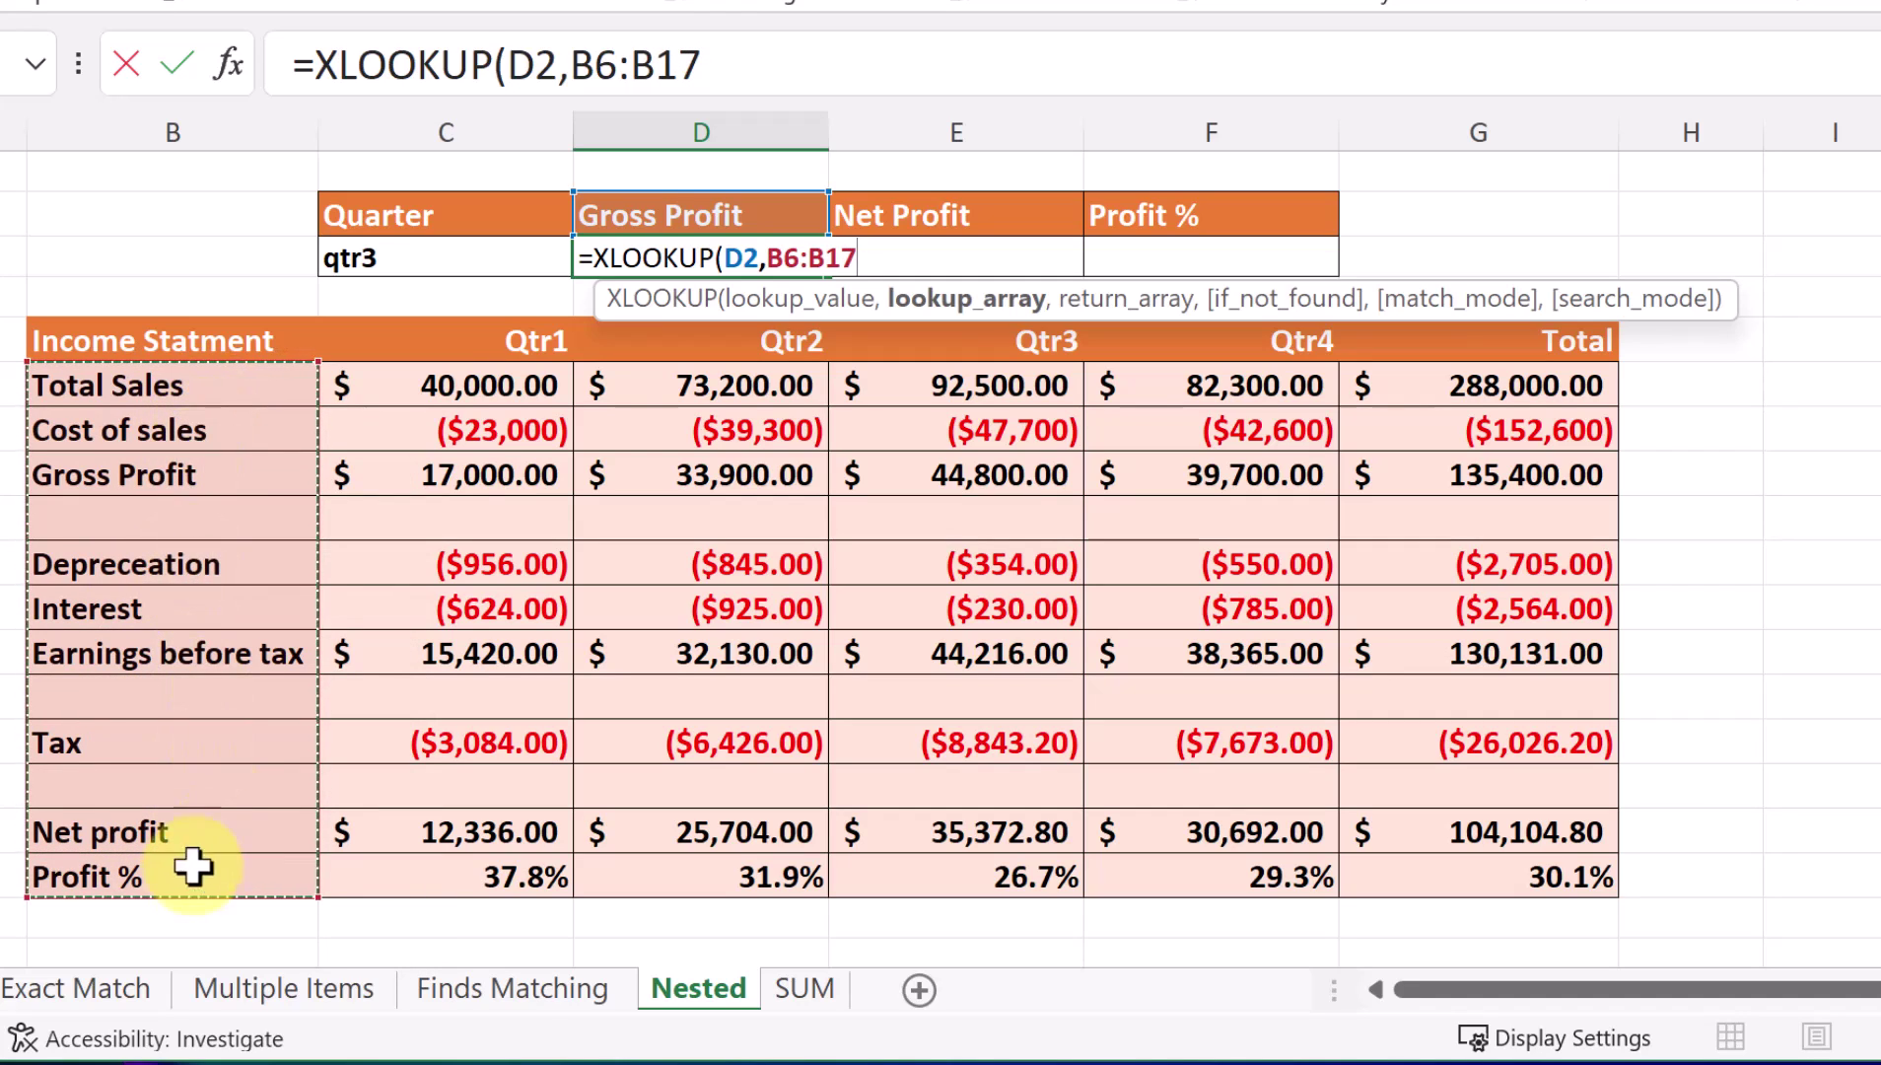
pyautogui.click(770, 261)
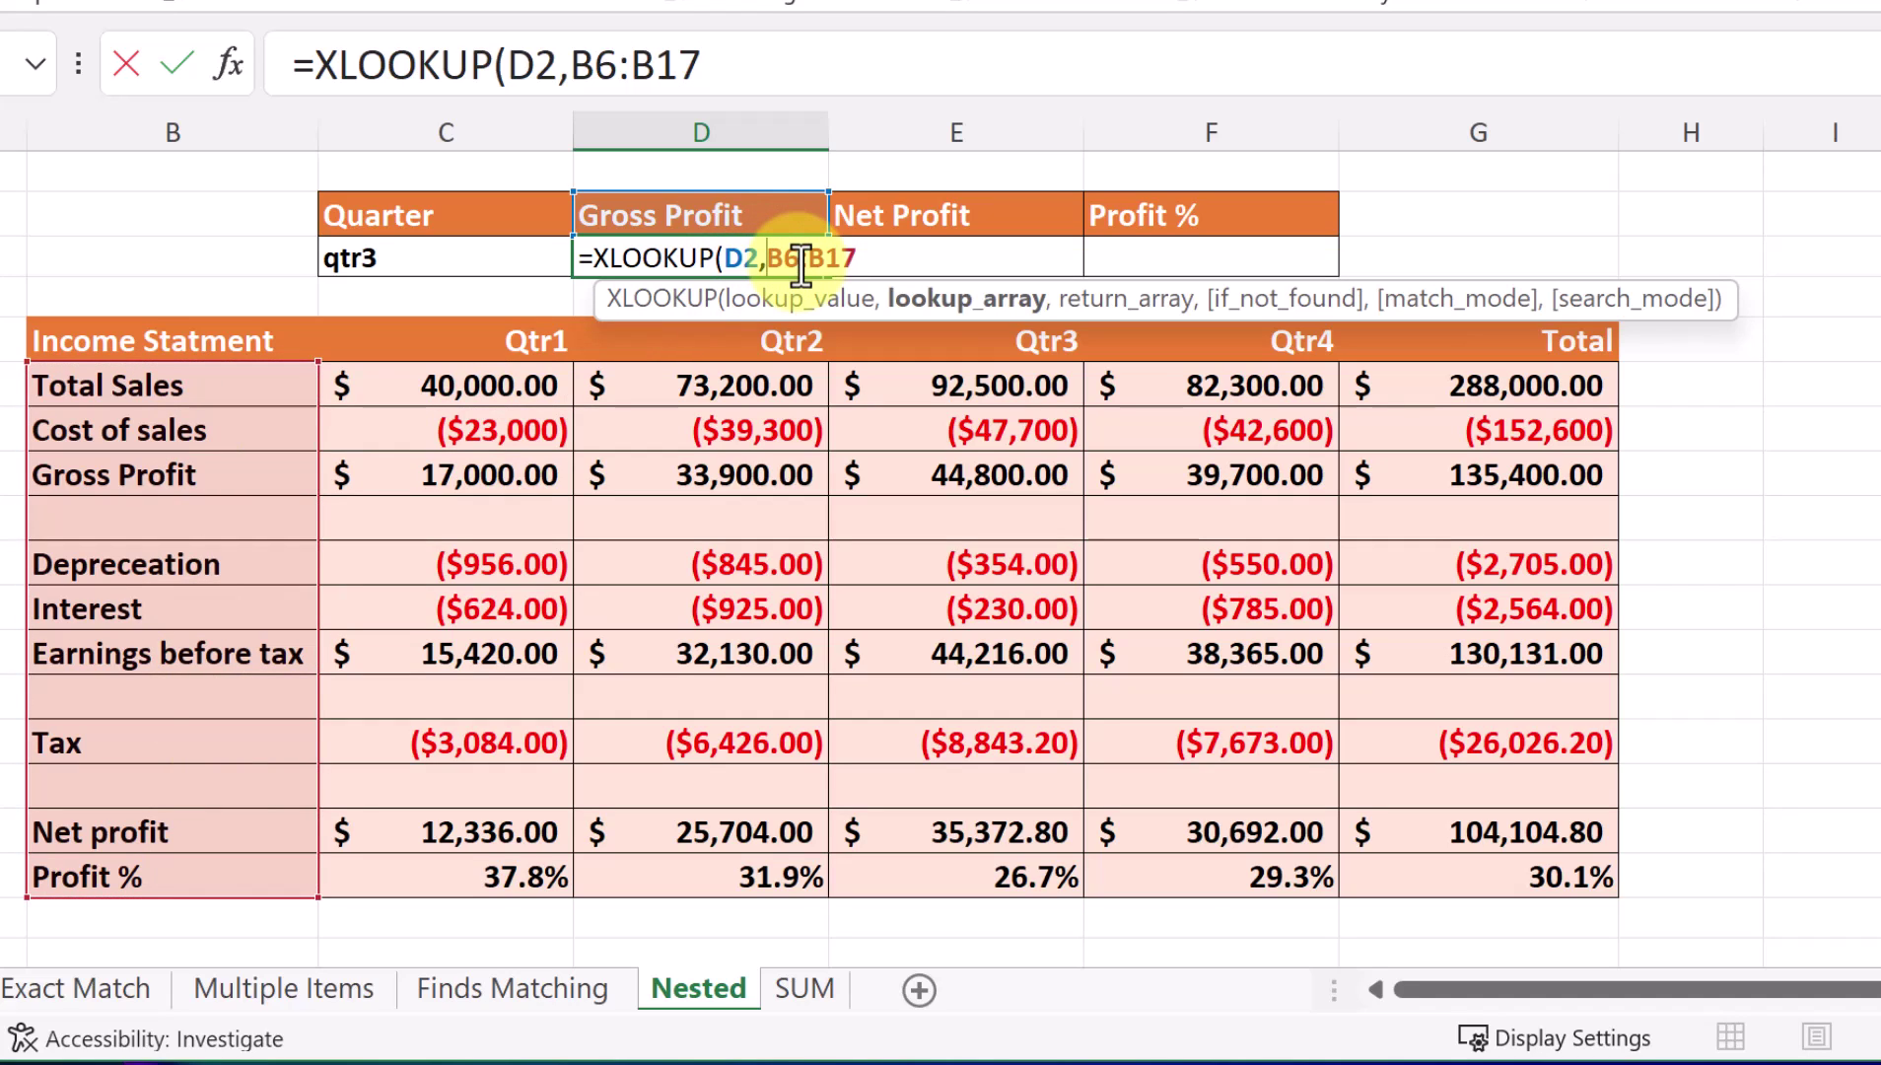
pyautogui.write('$')
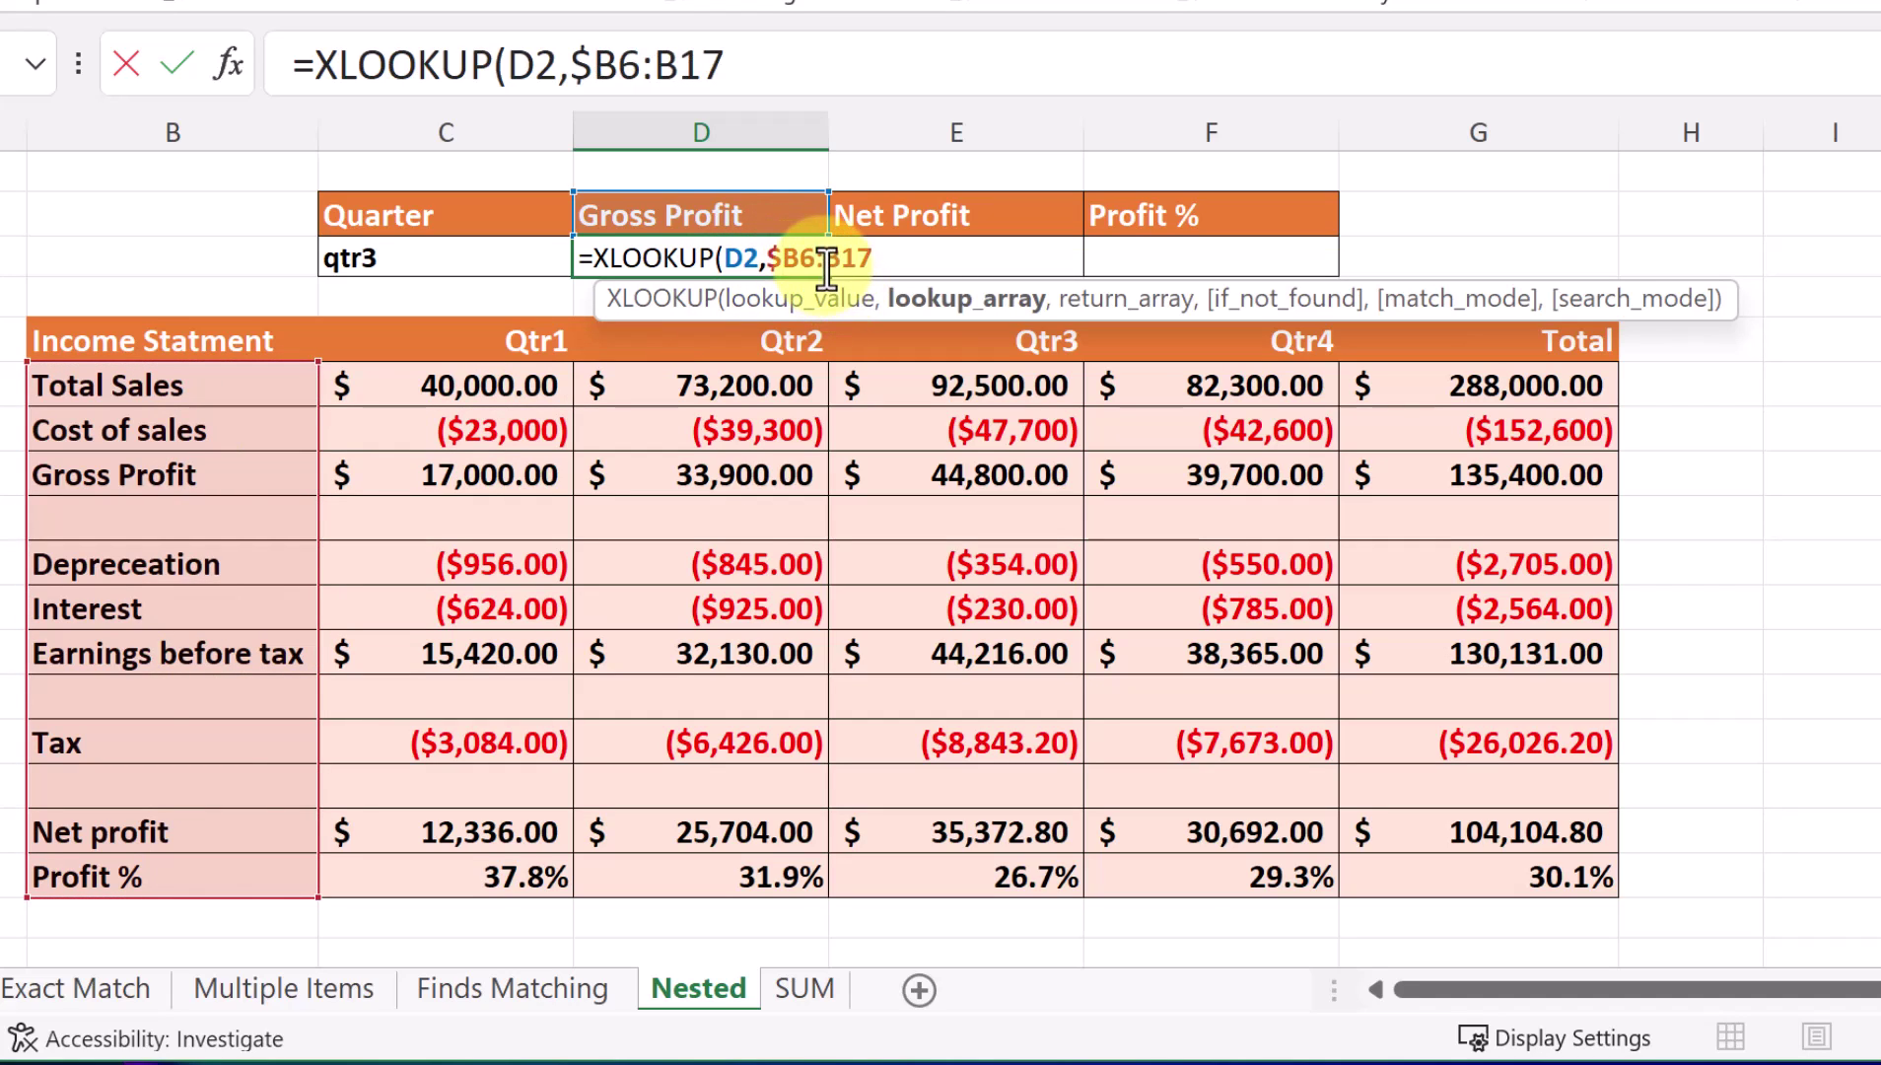
pyautogui.write('$')
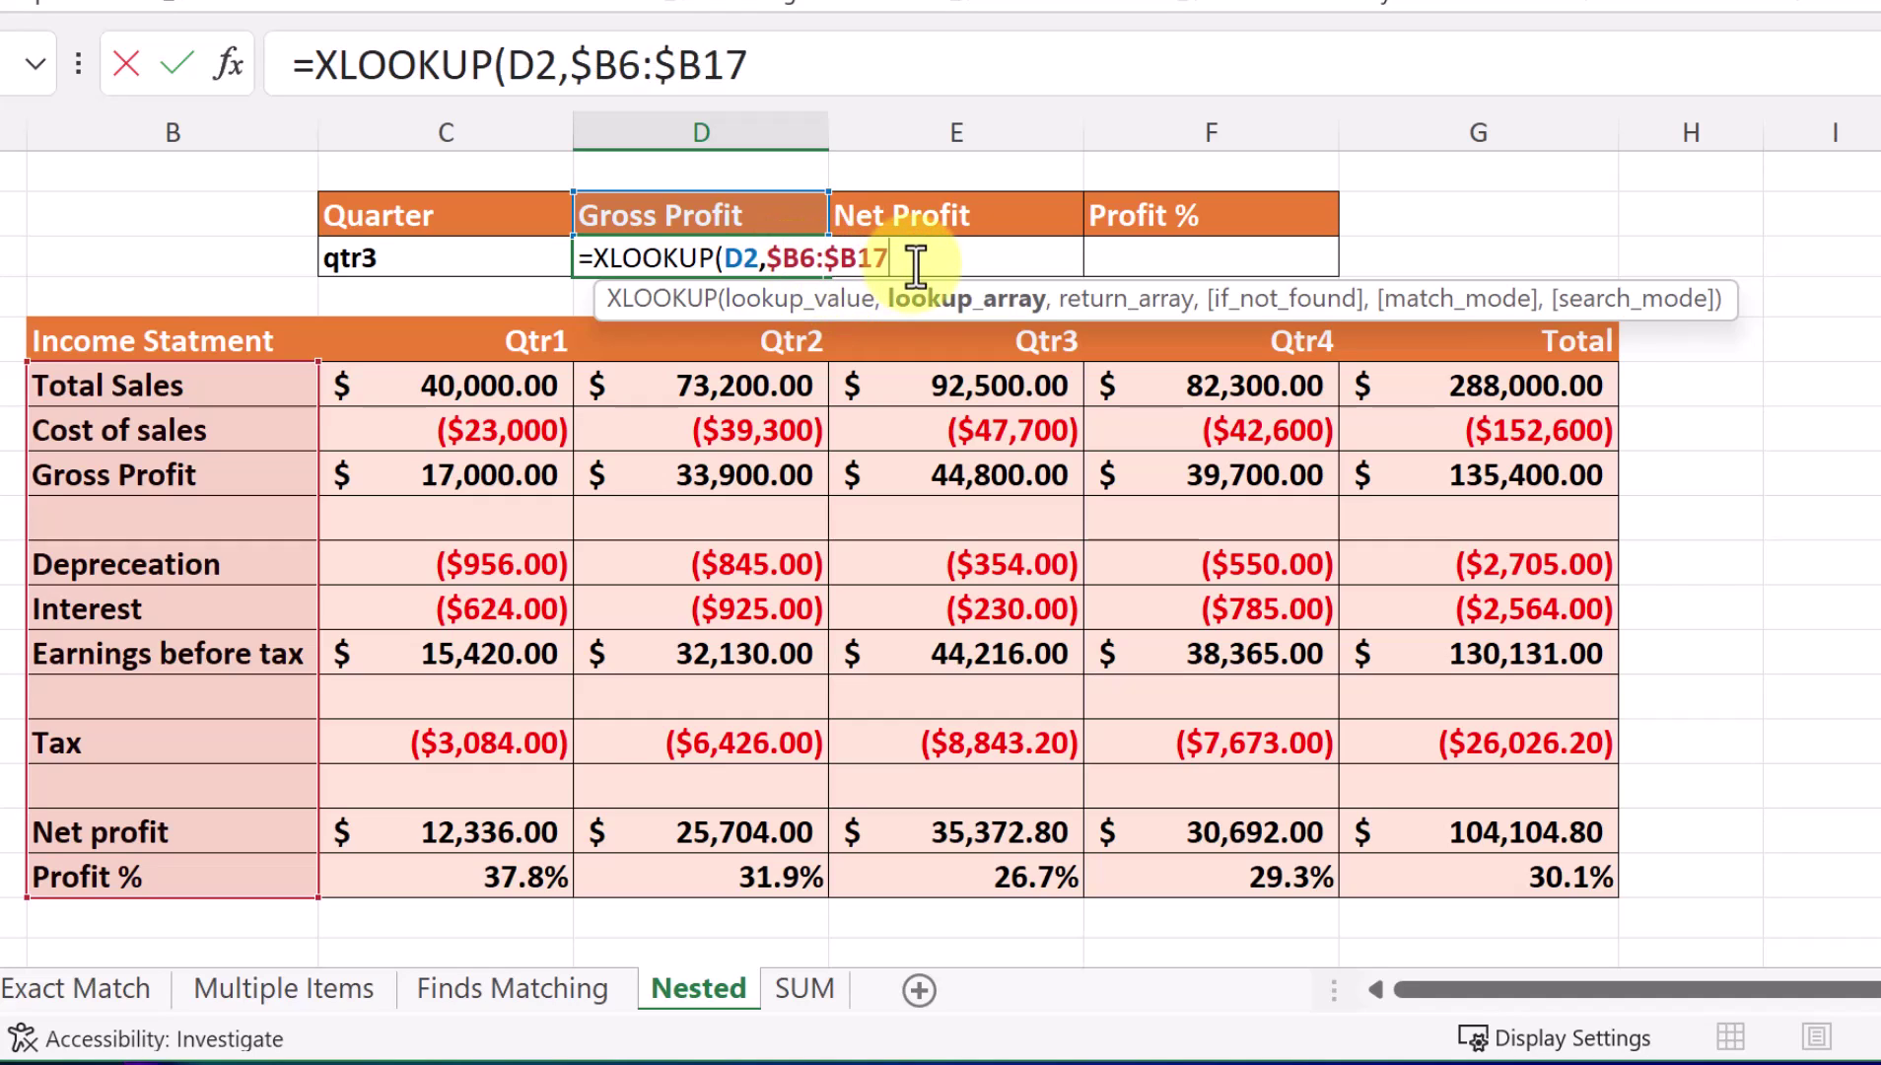
pyautogui.write(',')
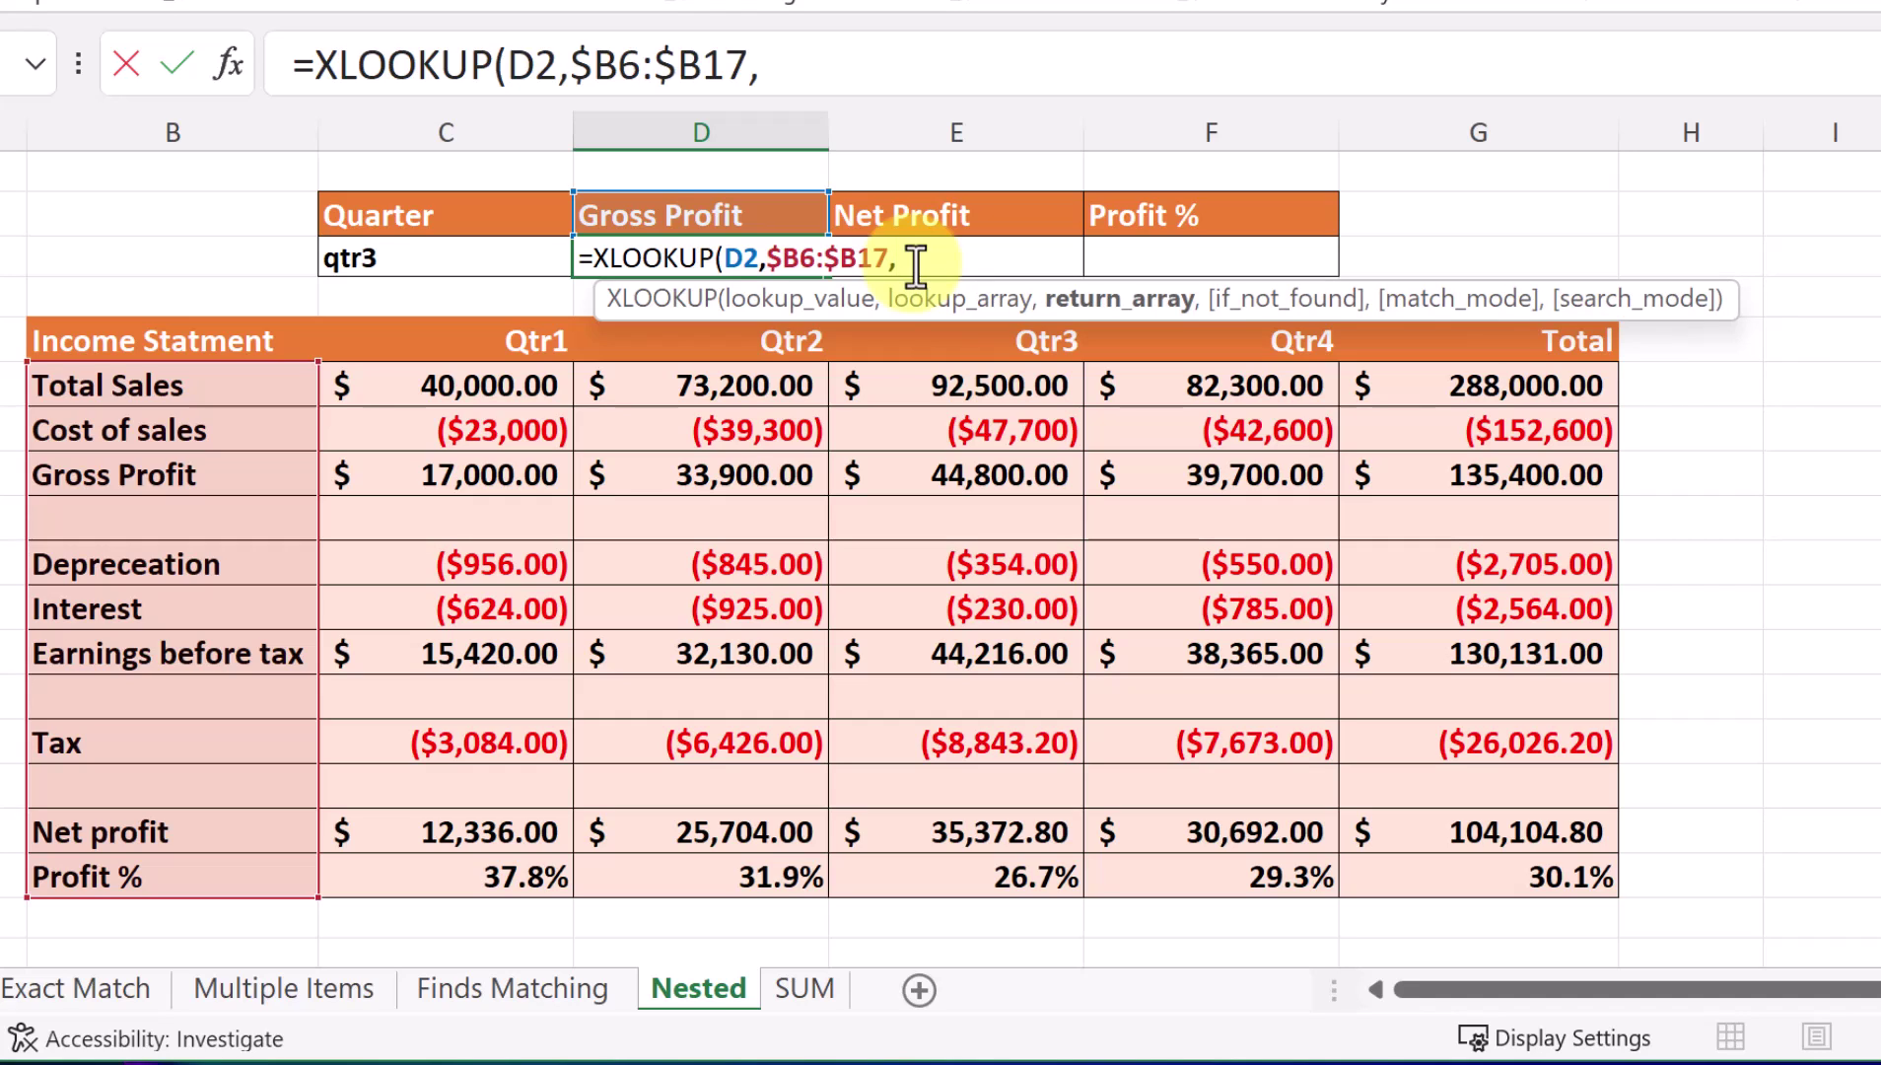
# - Nest a second XLOOKUP as the return array, using the quarter cell $C3 as its lookup value
pyautogui.write('xl')
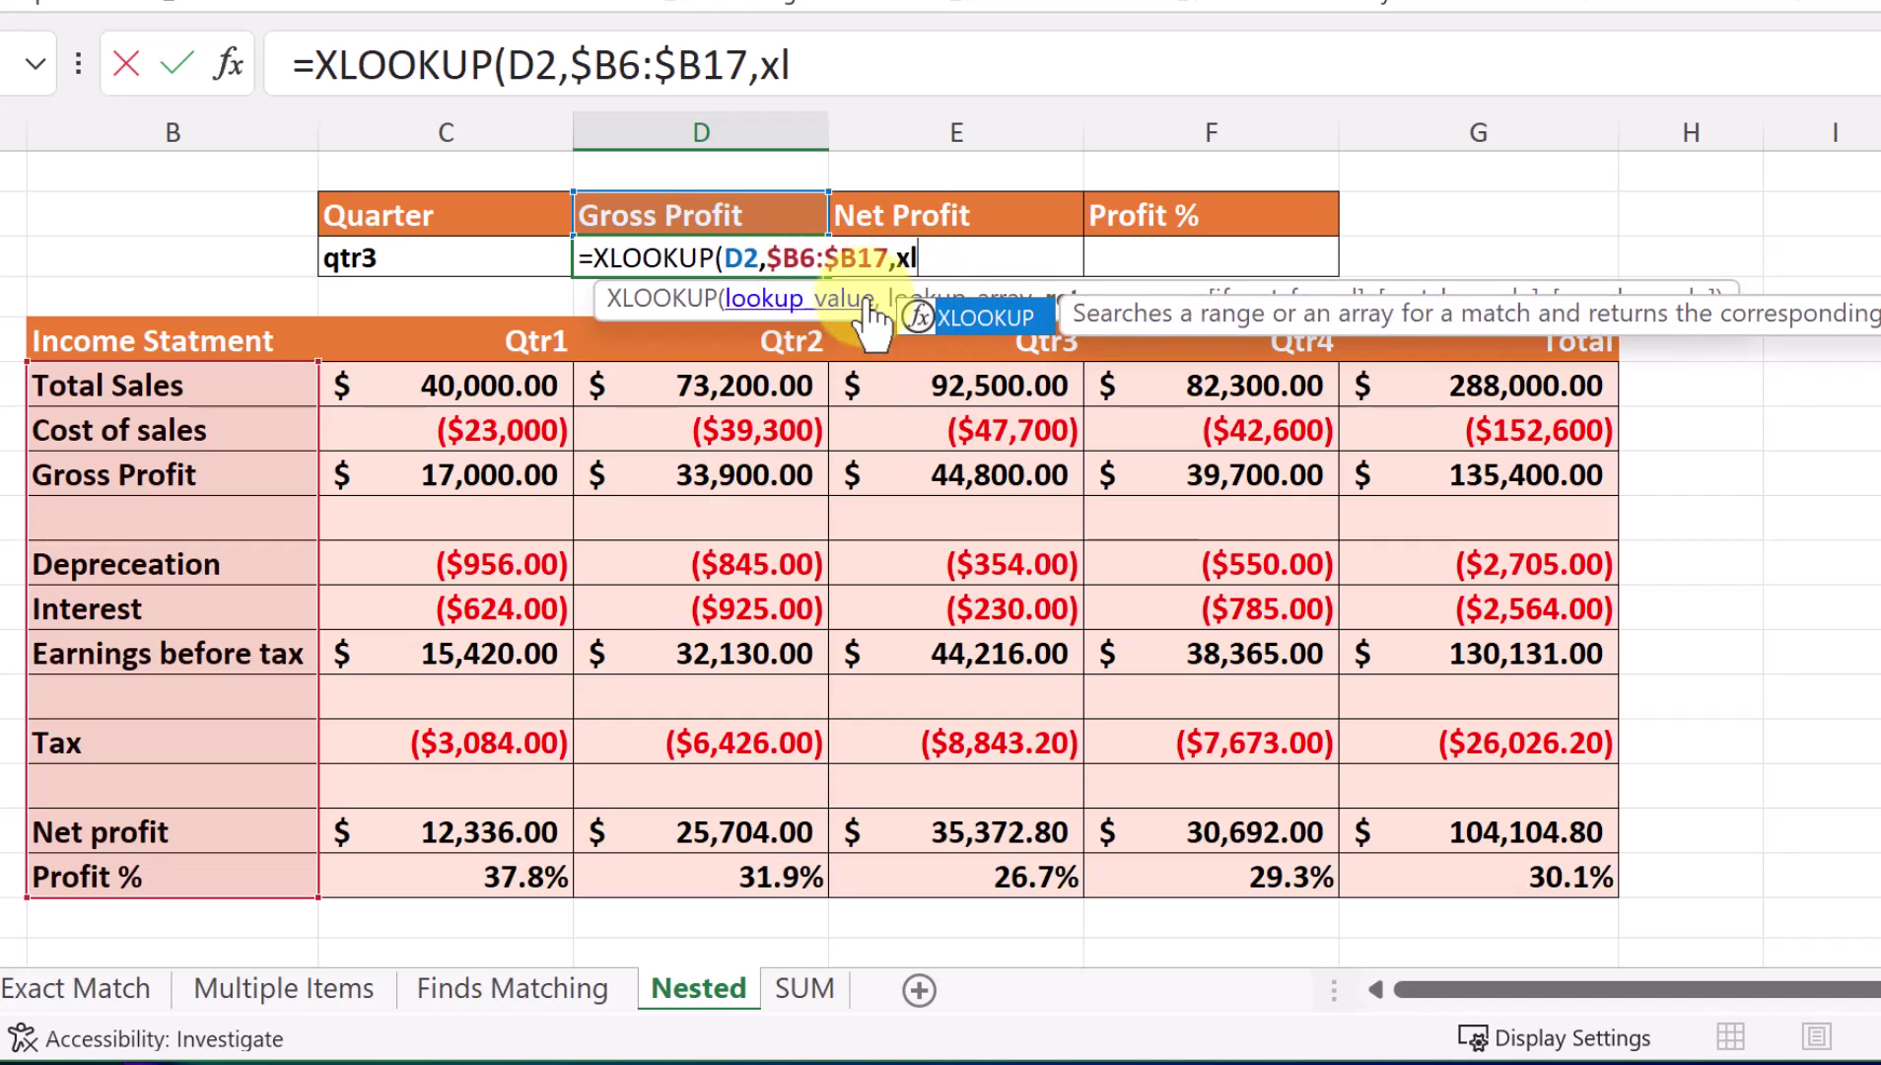
pyautogui.doubleClick(917, 314)
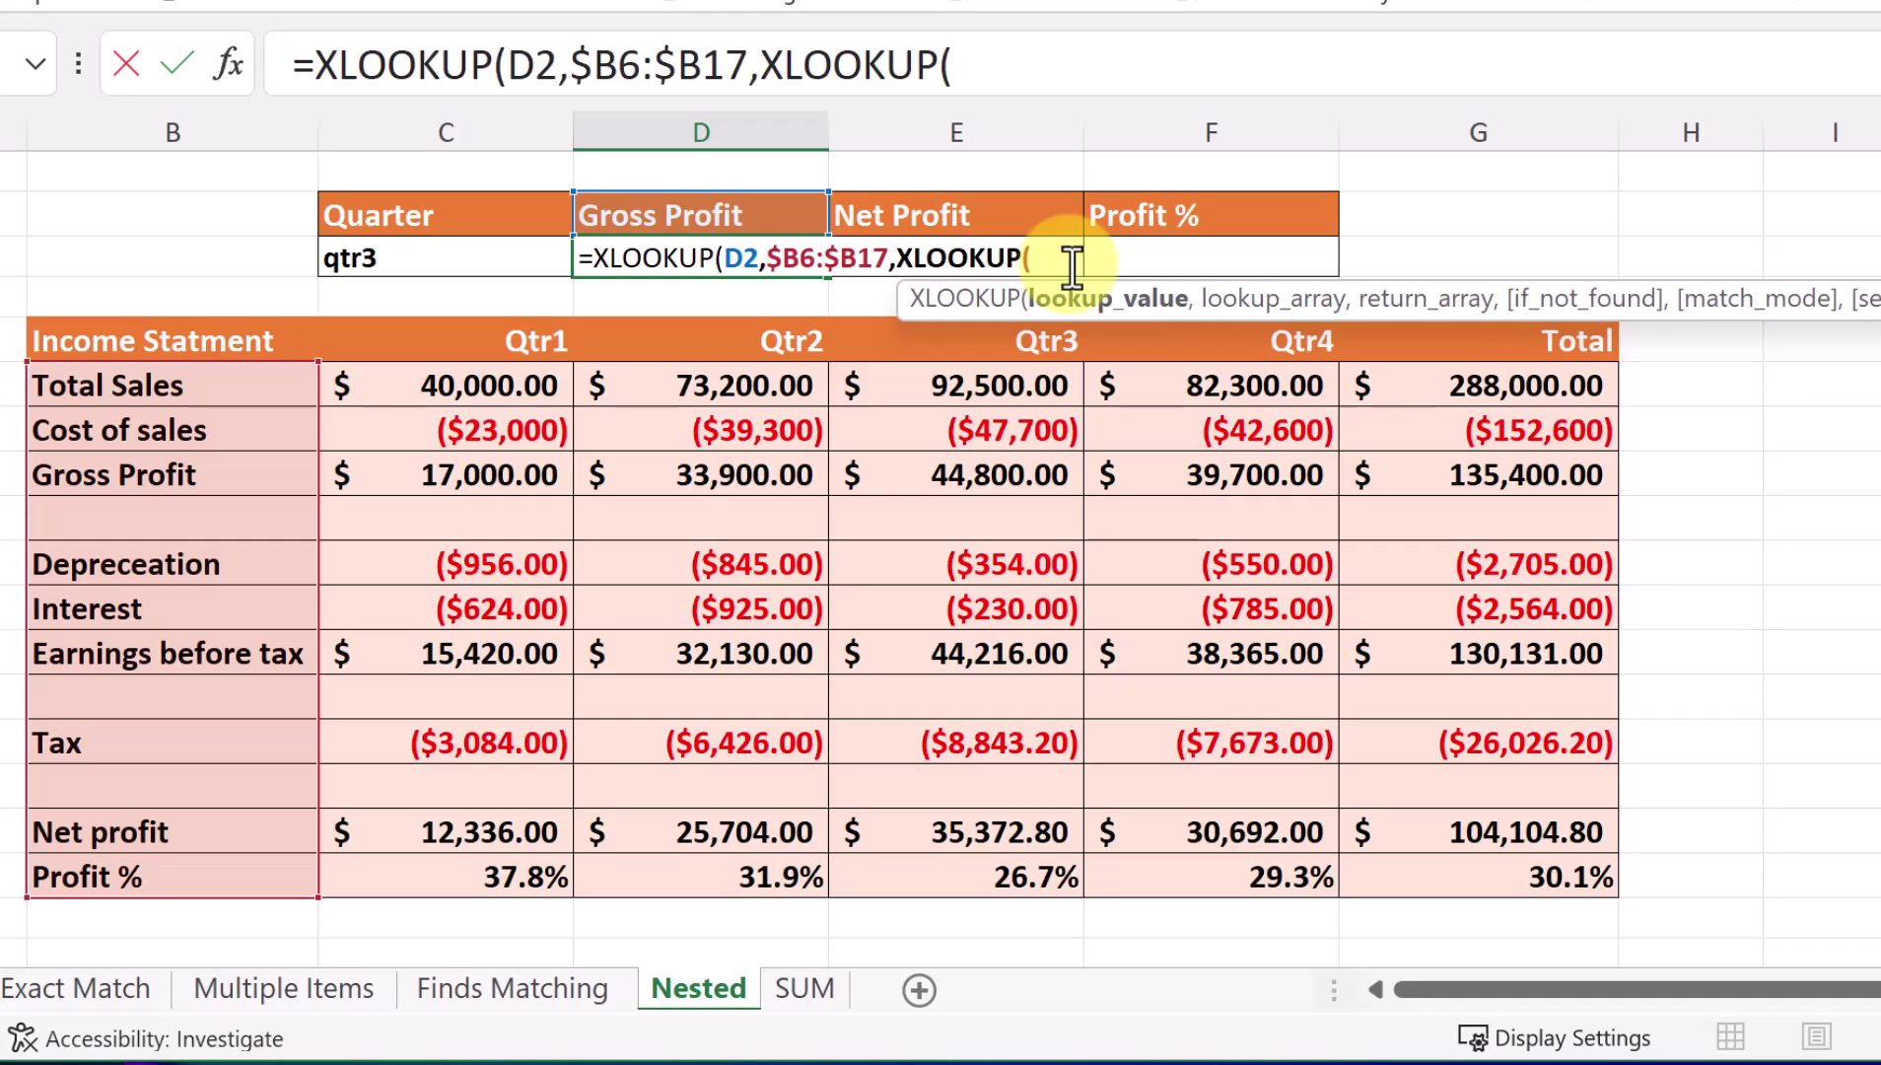
pyautogui.click(458, 259)
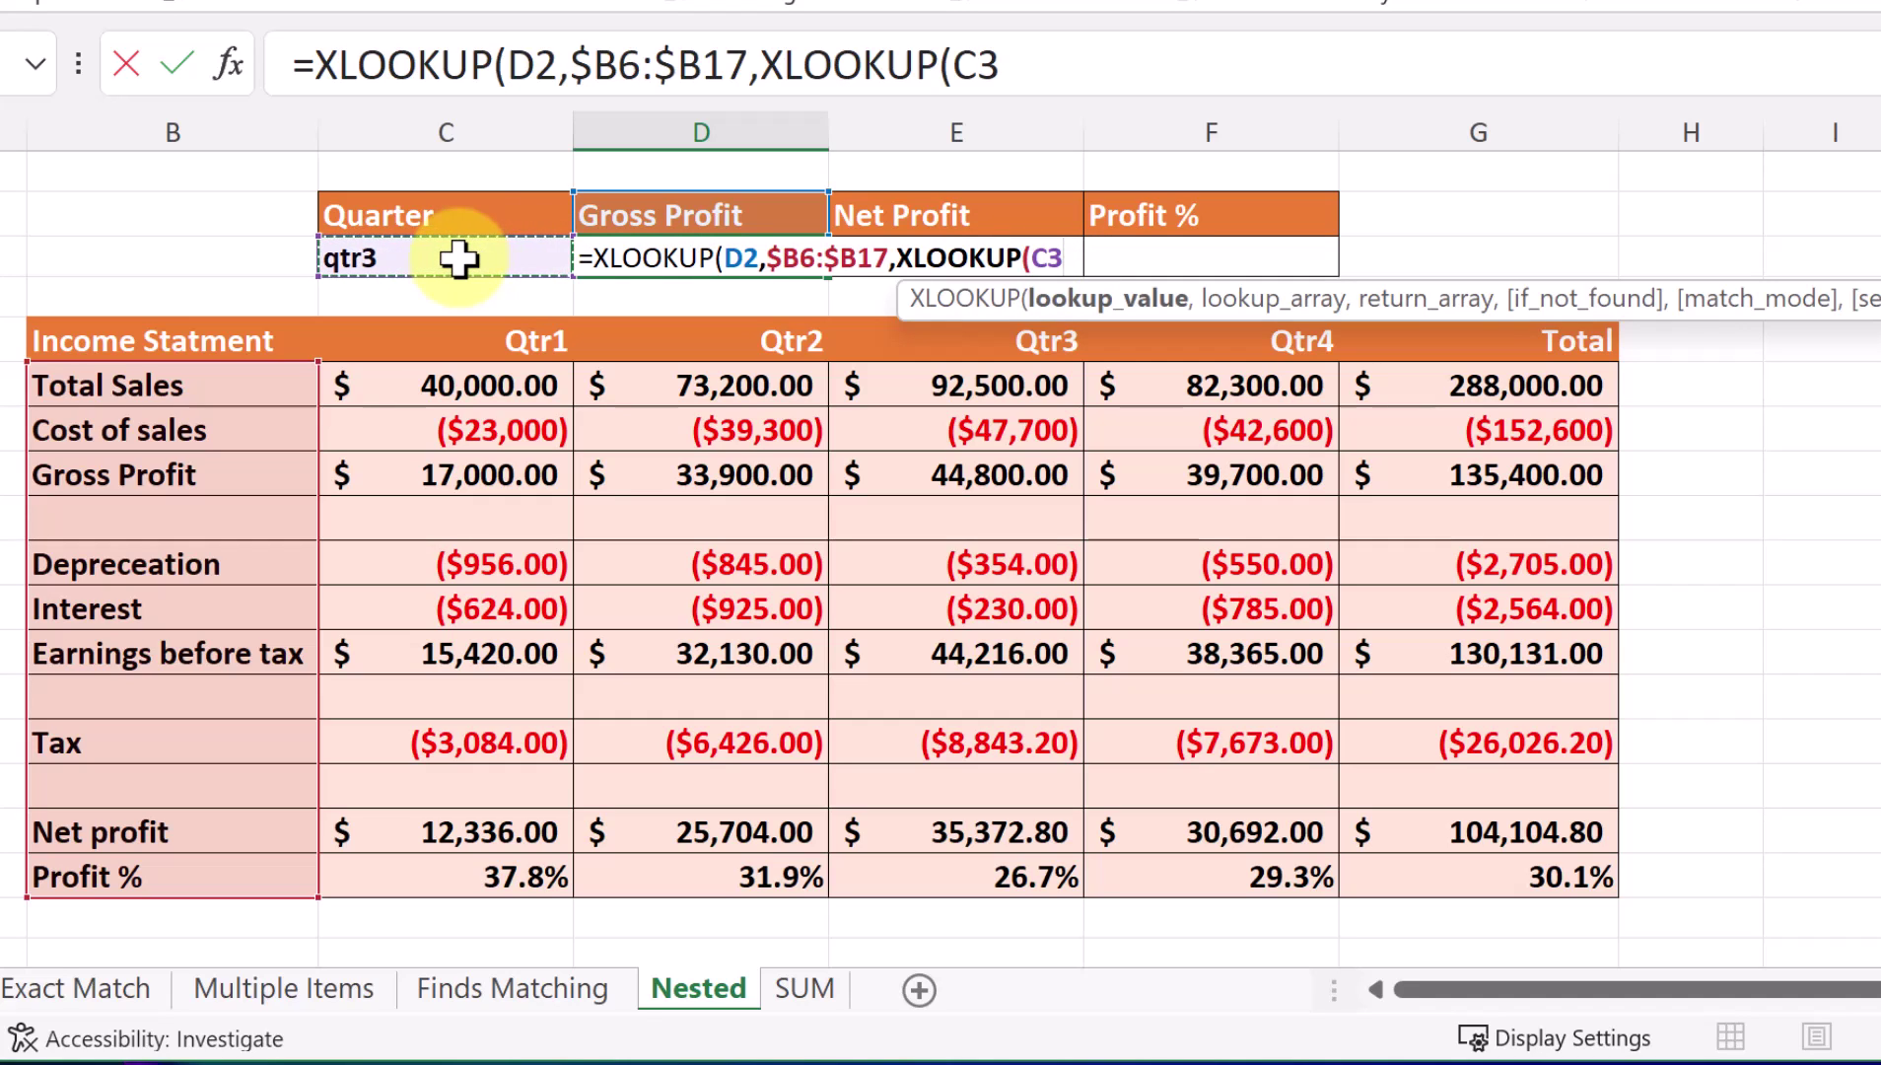
pyautogui.click(1035, 259)
pyautogui.write('$')
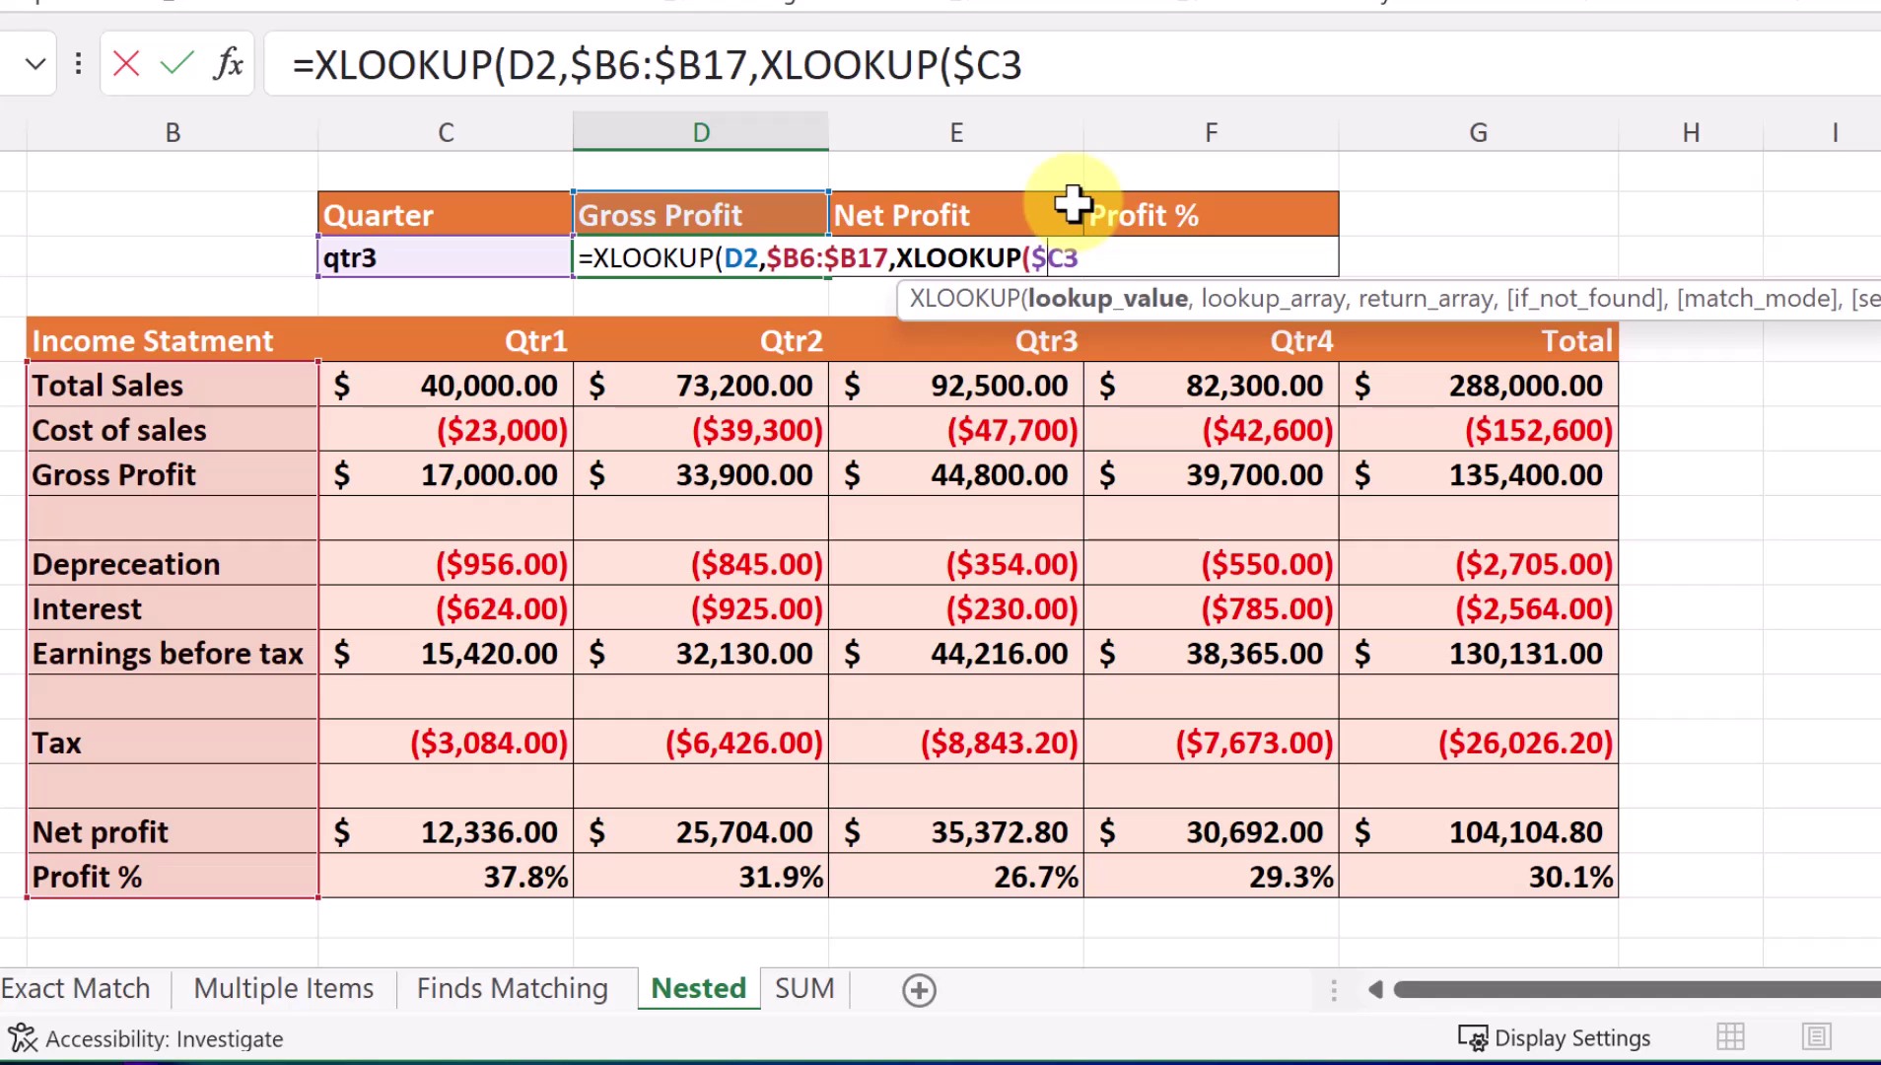
pyautogui.write(',')
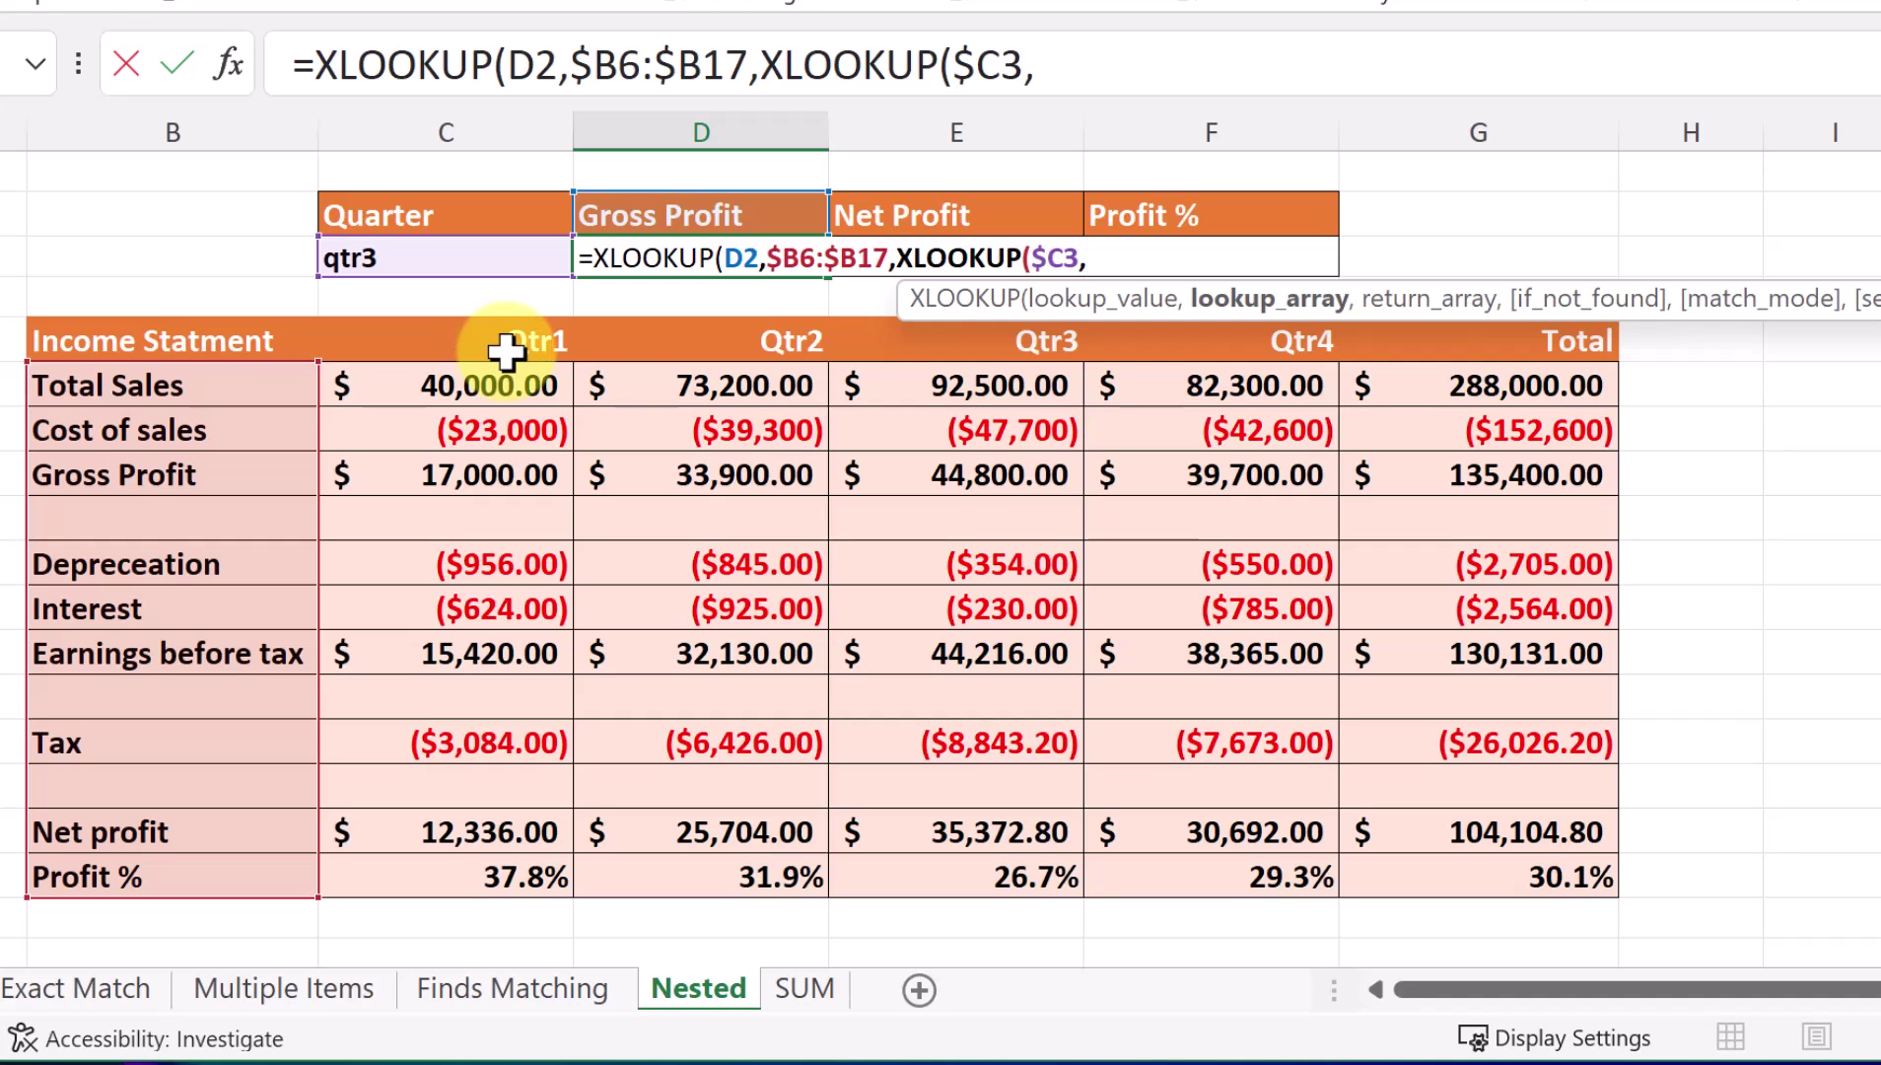
# - Add the quarter and total headers as the nested XLOOKUP's lookup array with column-absolute references, $C5:$G5
pyautogui.moveTo(500, 350); pyautogui.dragTo(987, 362)
pyautogui.moveTo(1378, 341); pyautogui.dragTo(1449, 344)
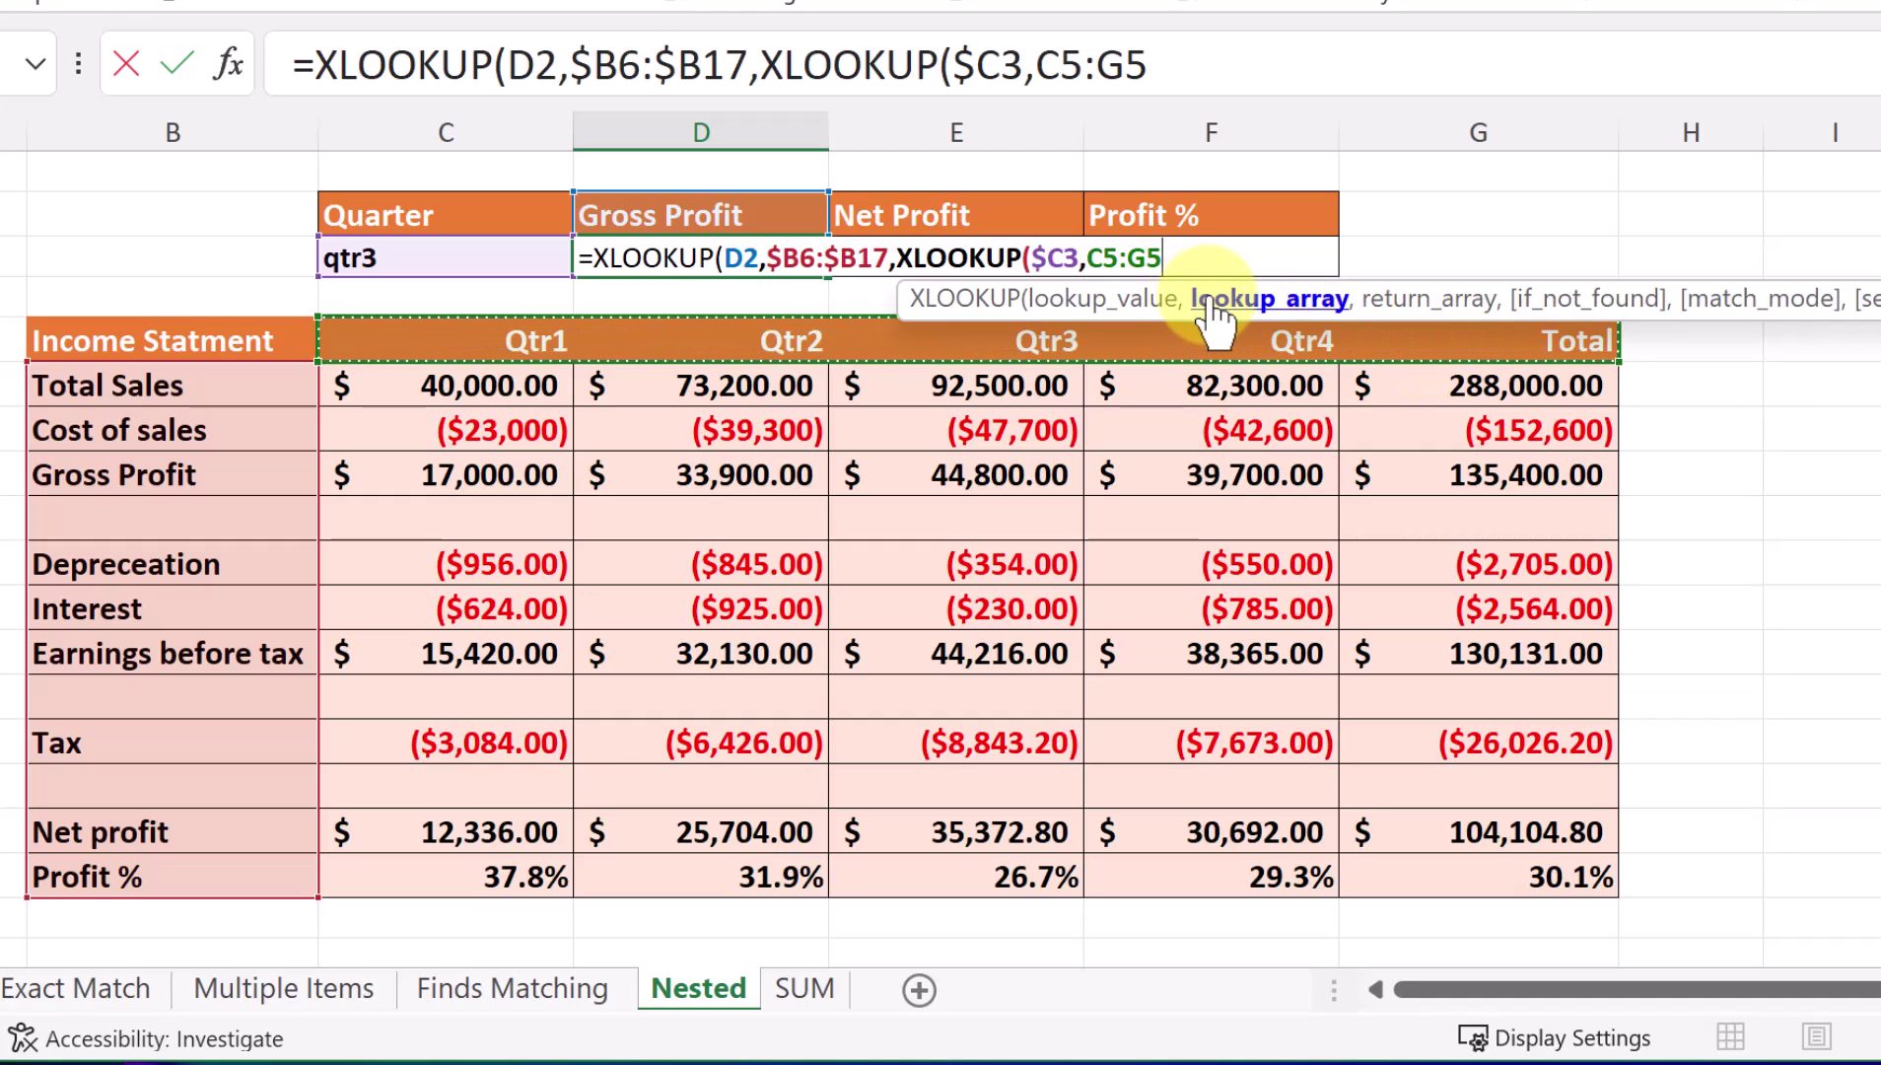
pyautogui.click(1094, 255)
pyautogui.write('$')
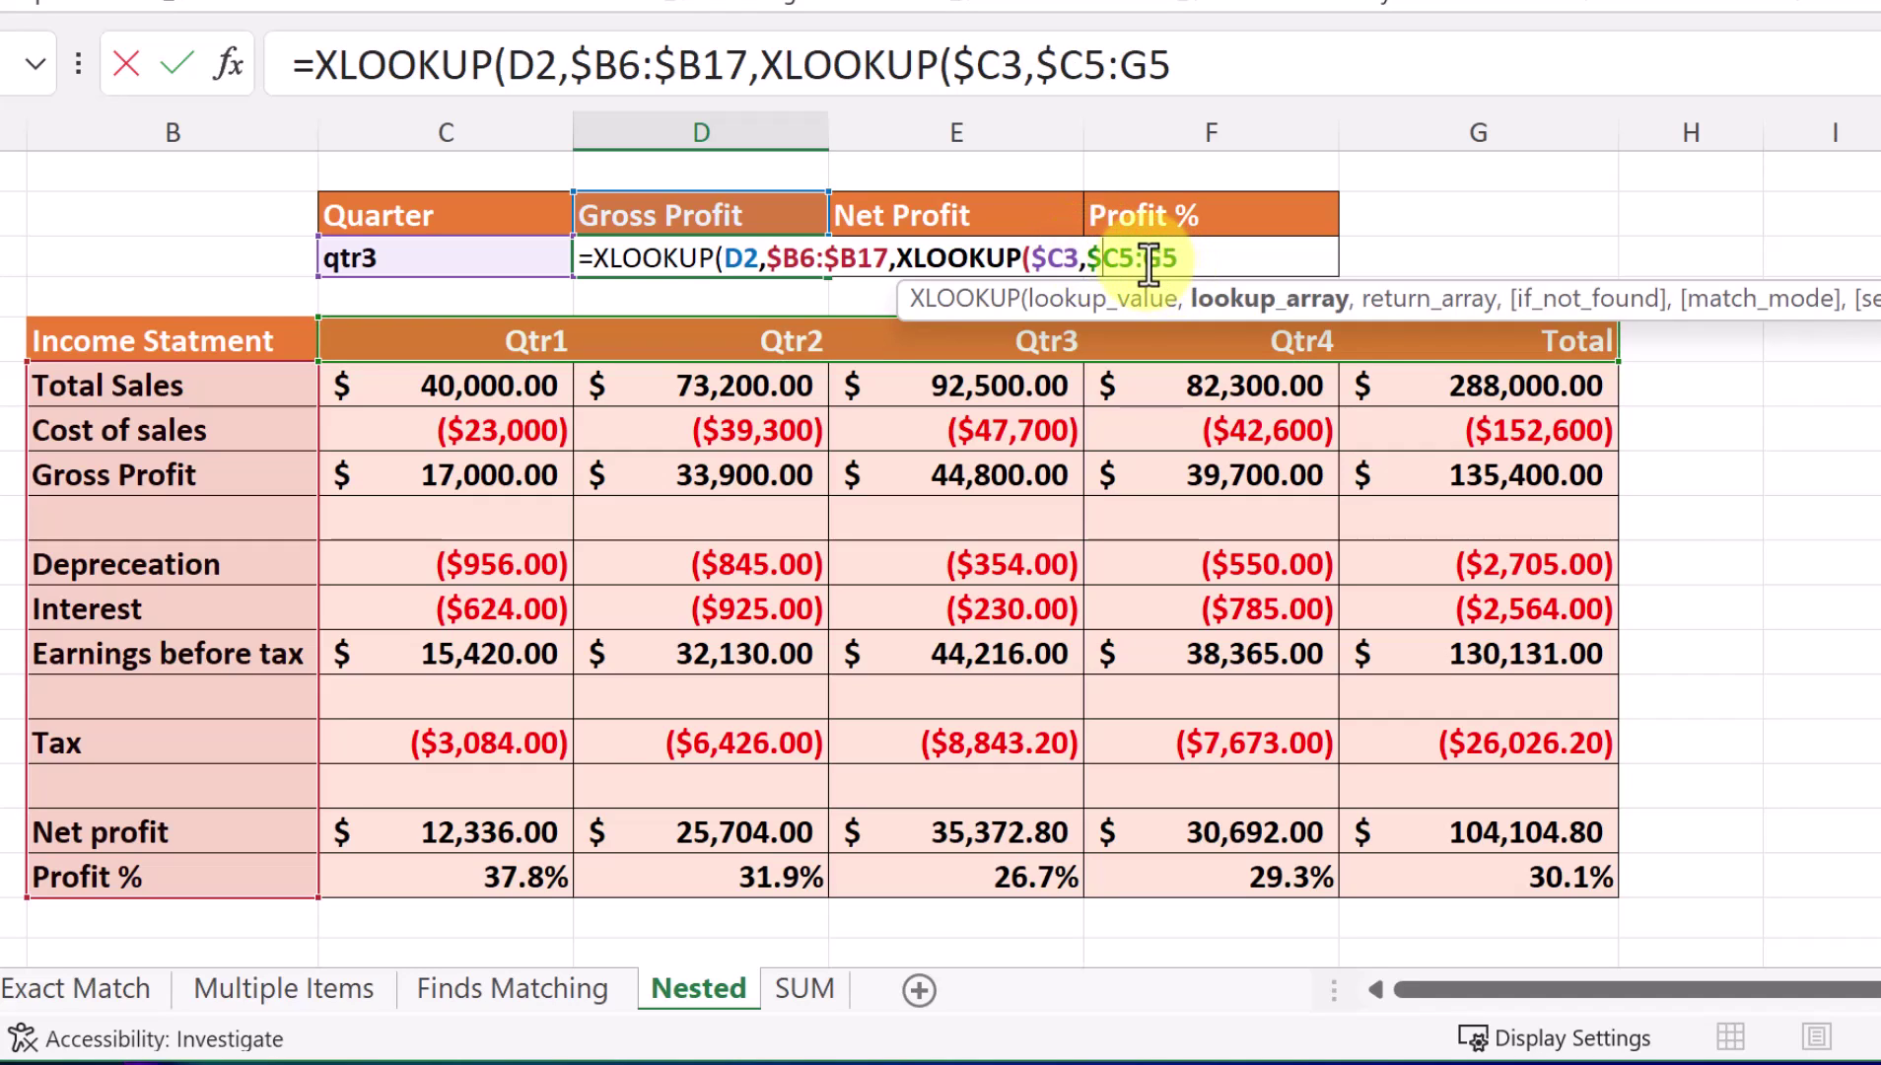
pyautogui.click(1147, 260)
pyautogui.write('$C3')
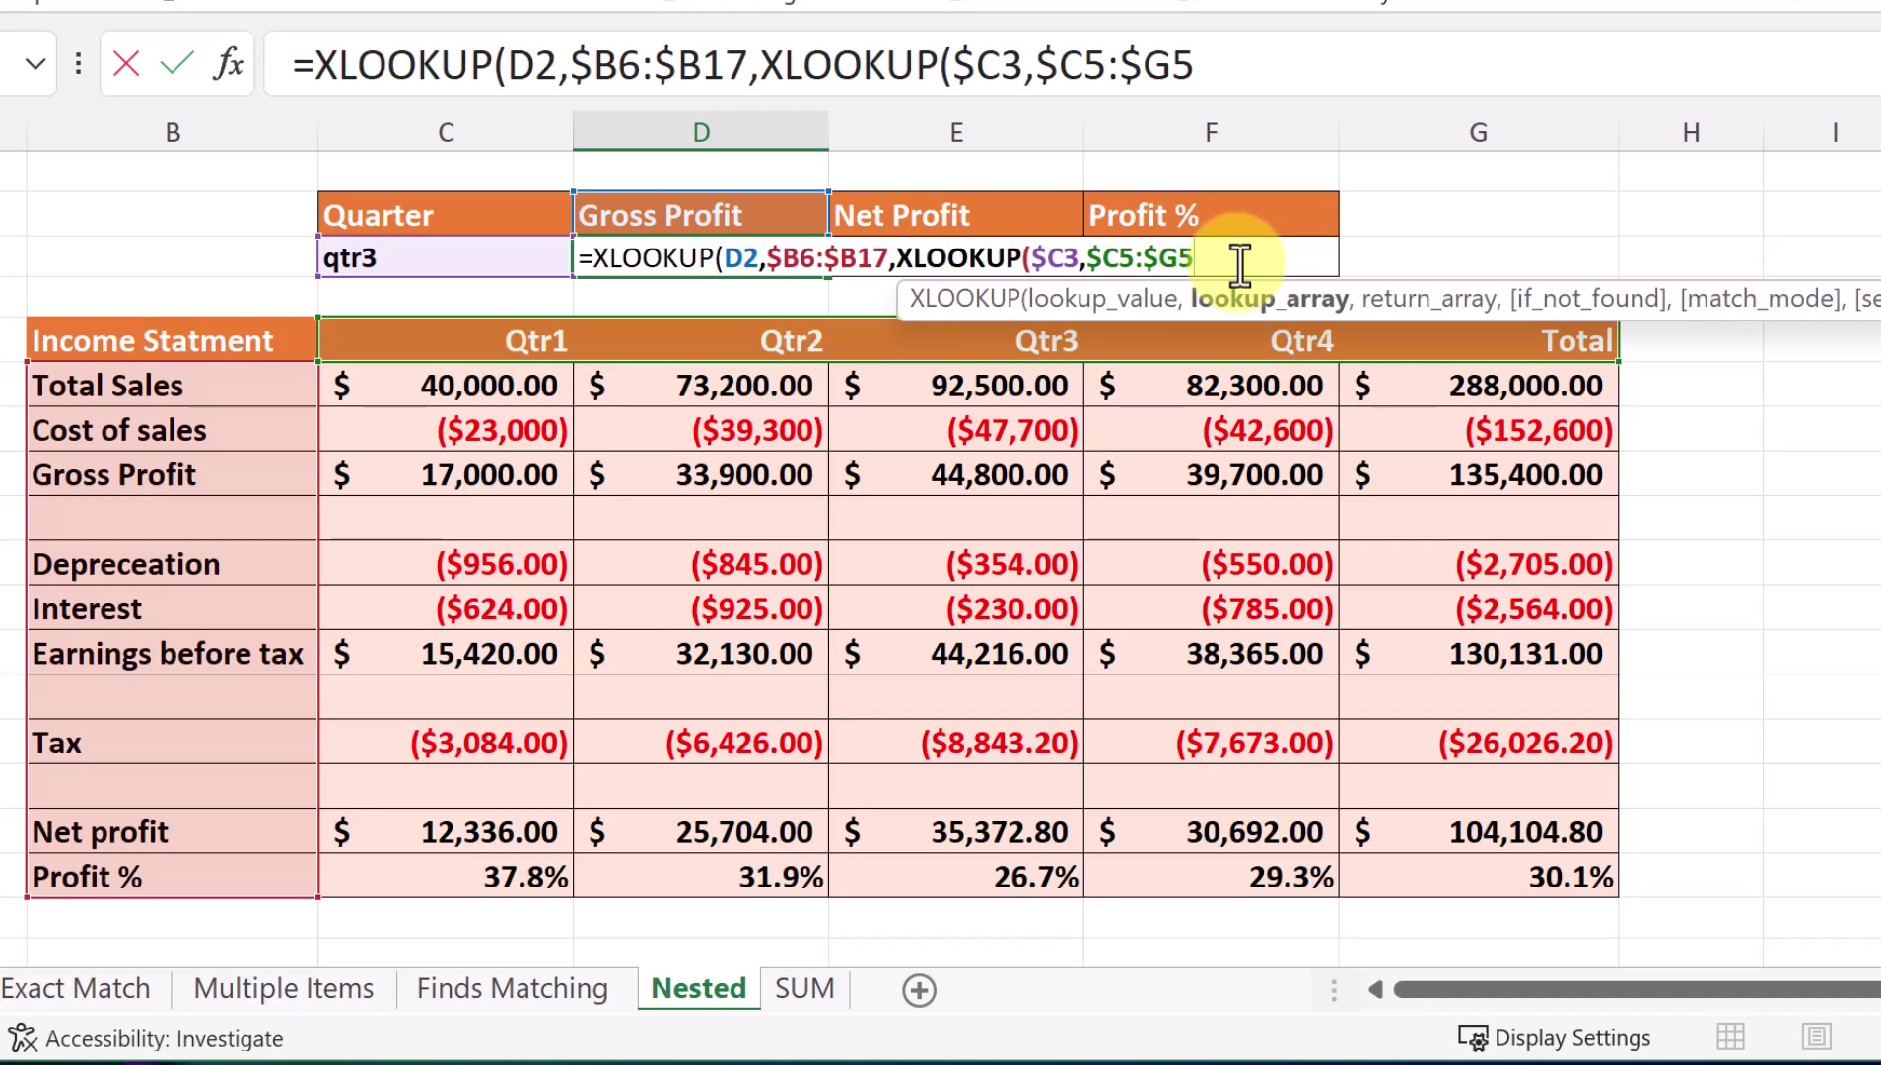
# - Add the income statement figures as the nested XLOOKUP's return array with column-absolute references, $C6:$G17, and complete the formula in D3
pyautogui.write(',')
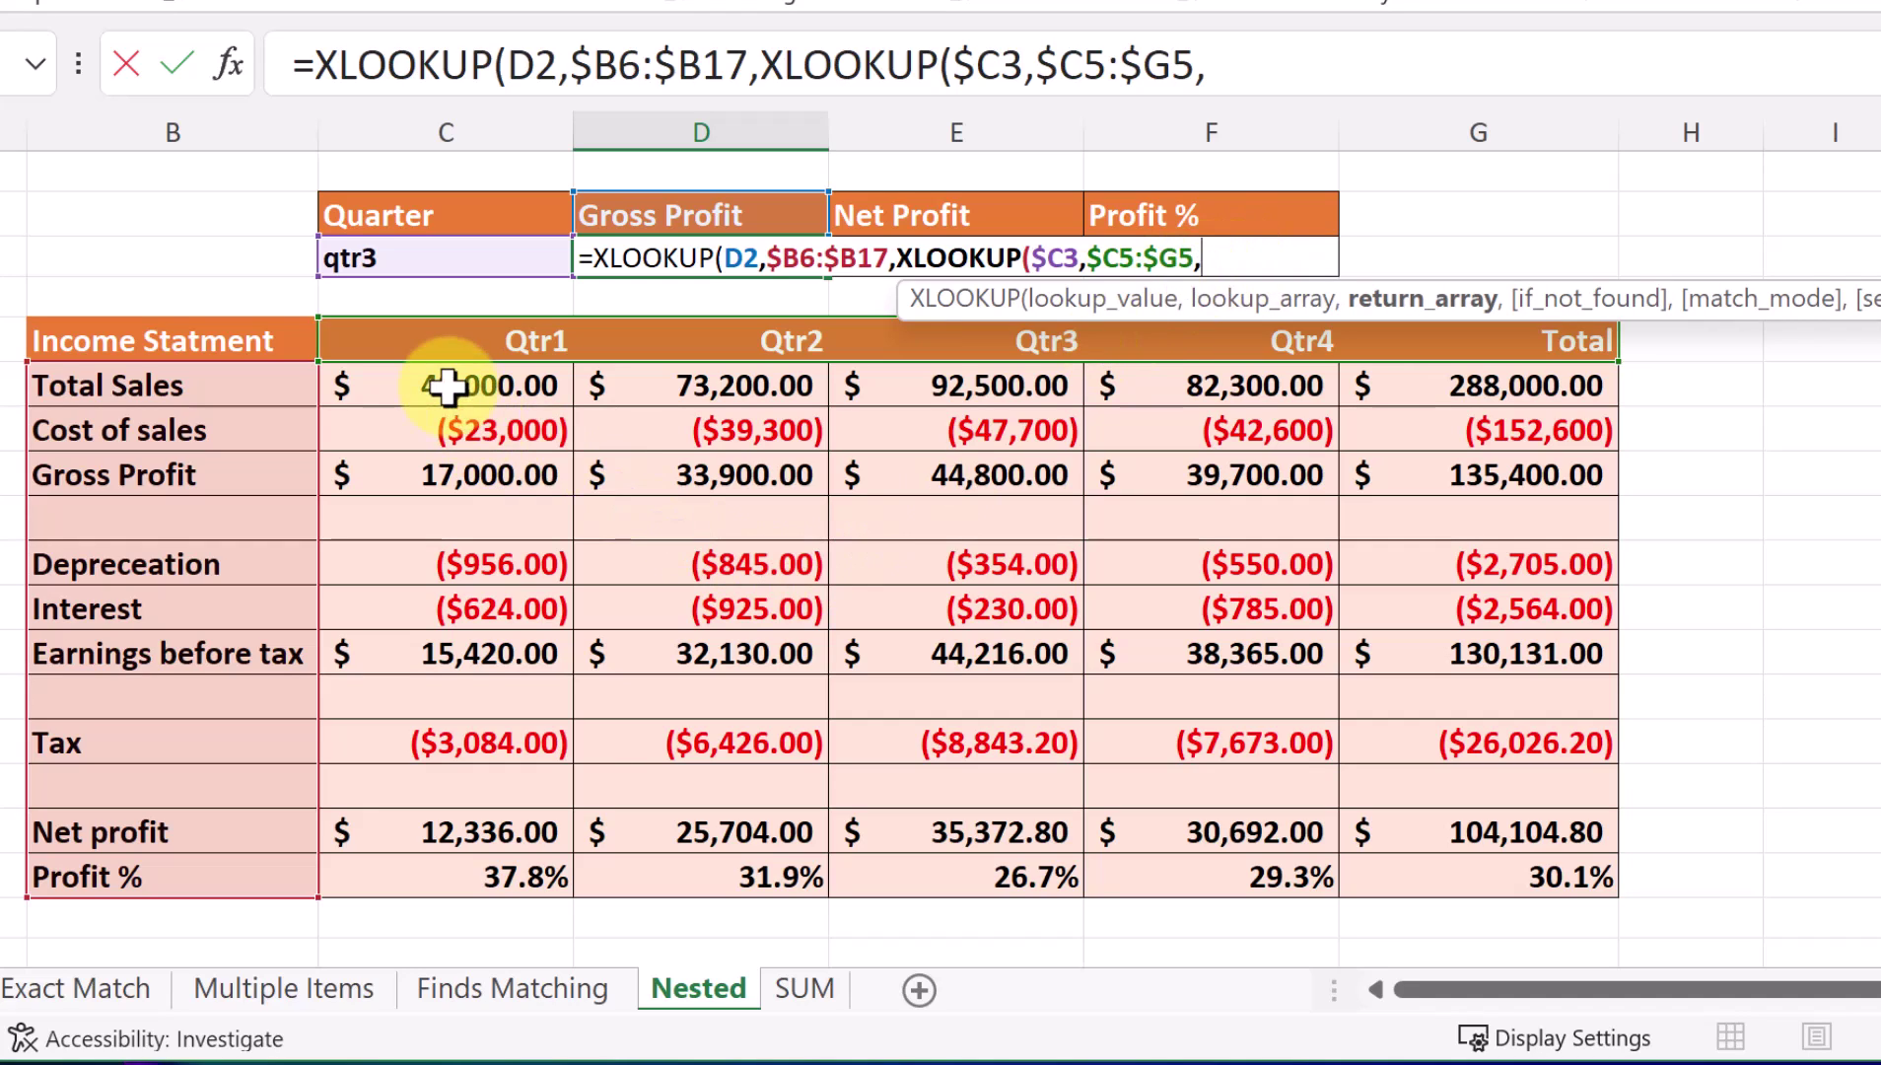
pyautogui.moveTo(450, 385); pyautogui.dragTo(1423, 870)
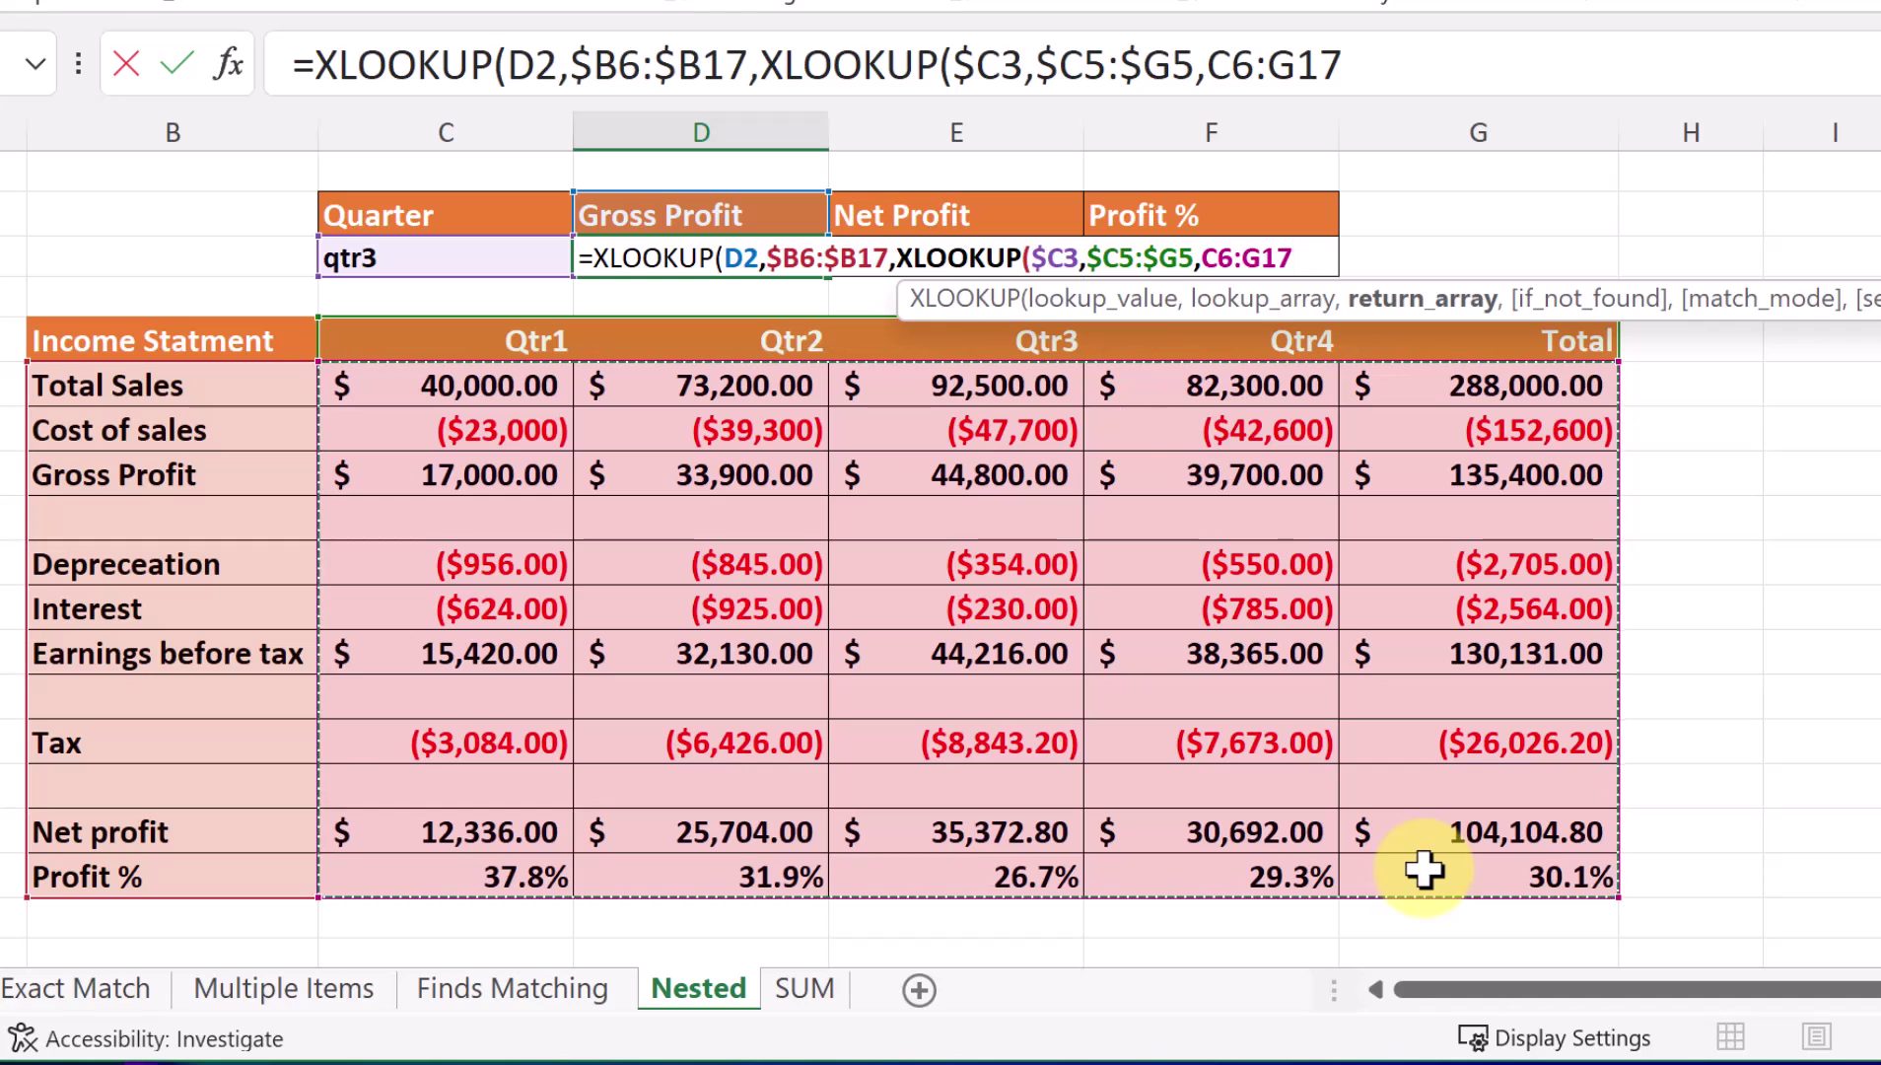
pyautogui.click(1207, 259)
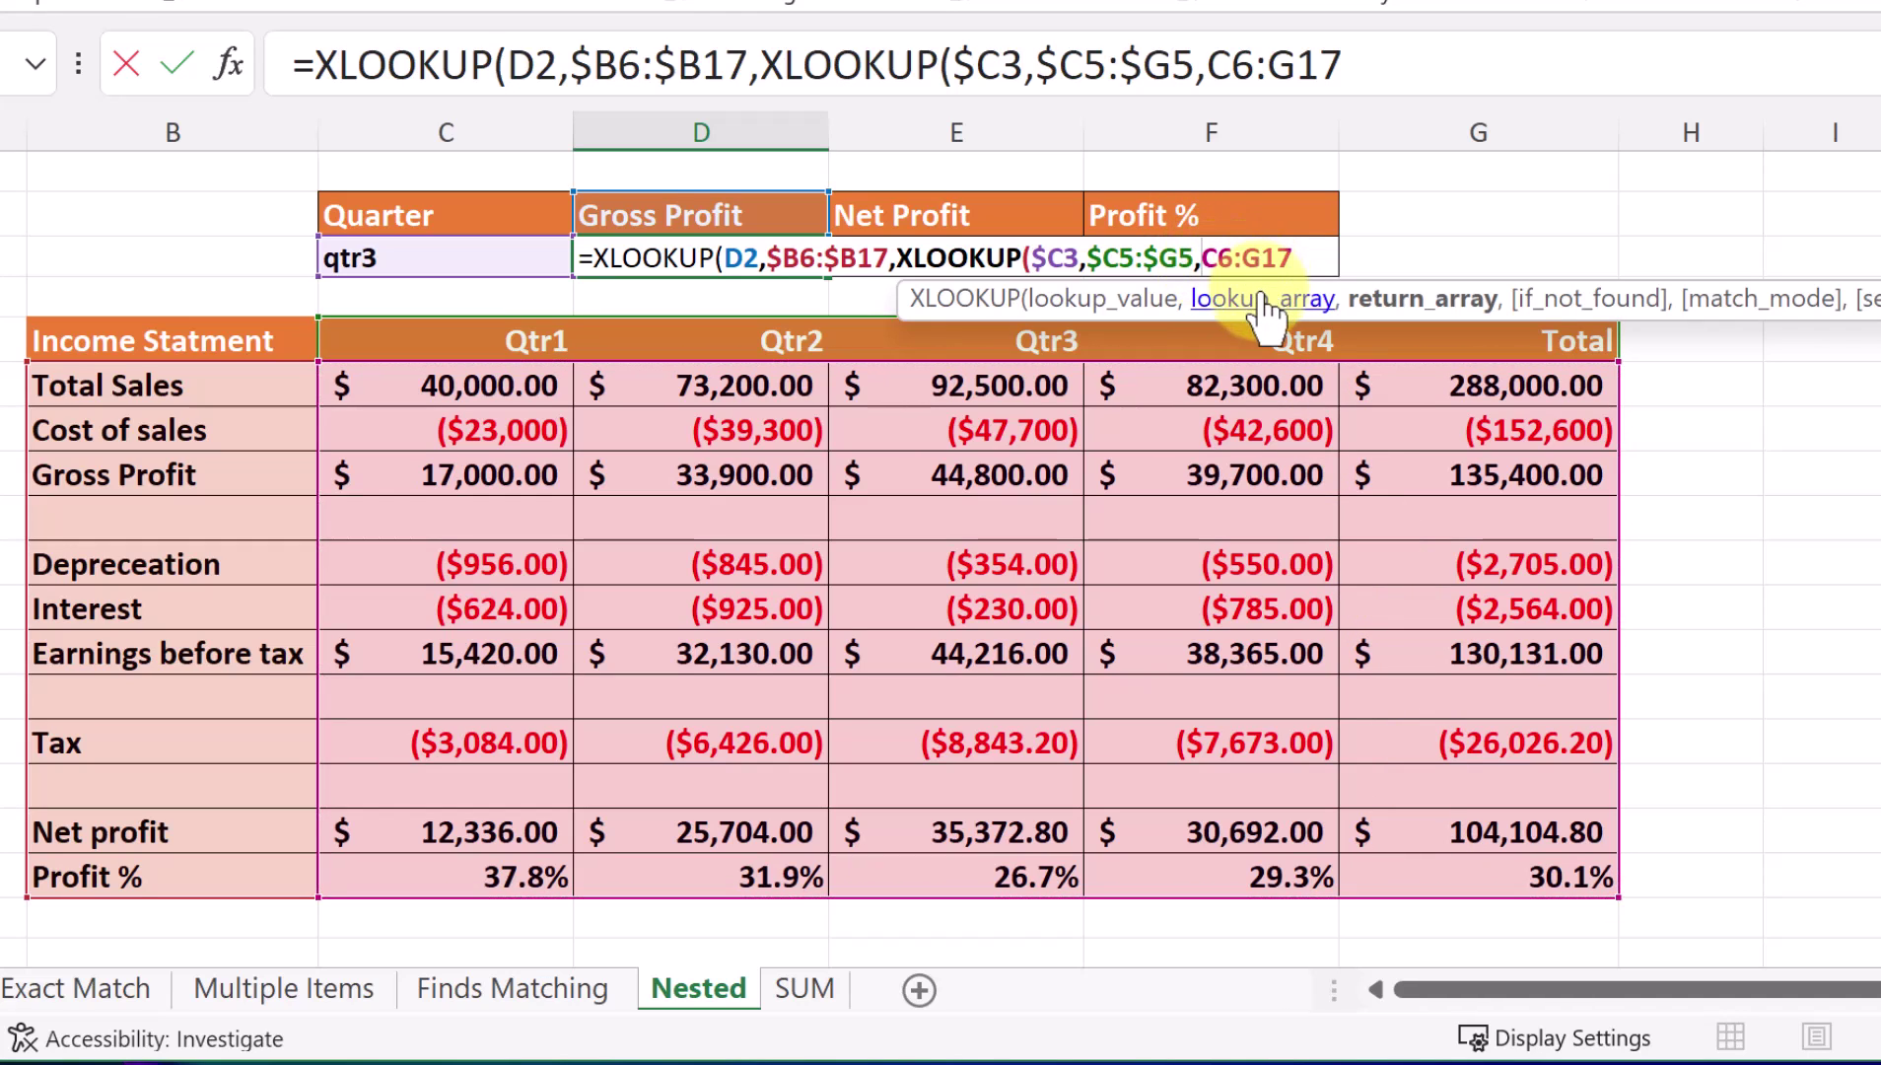
pyautogui.write('$')
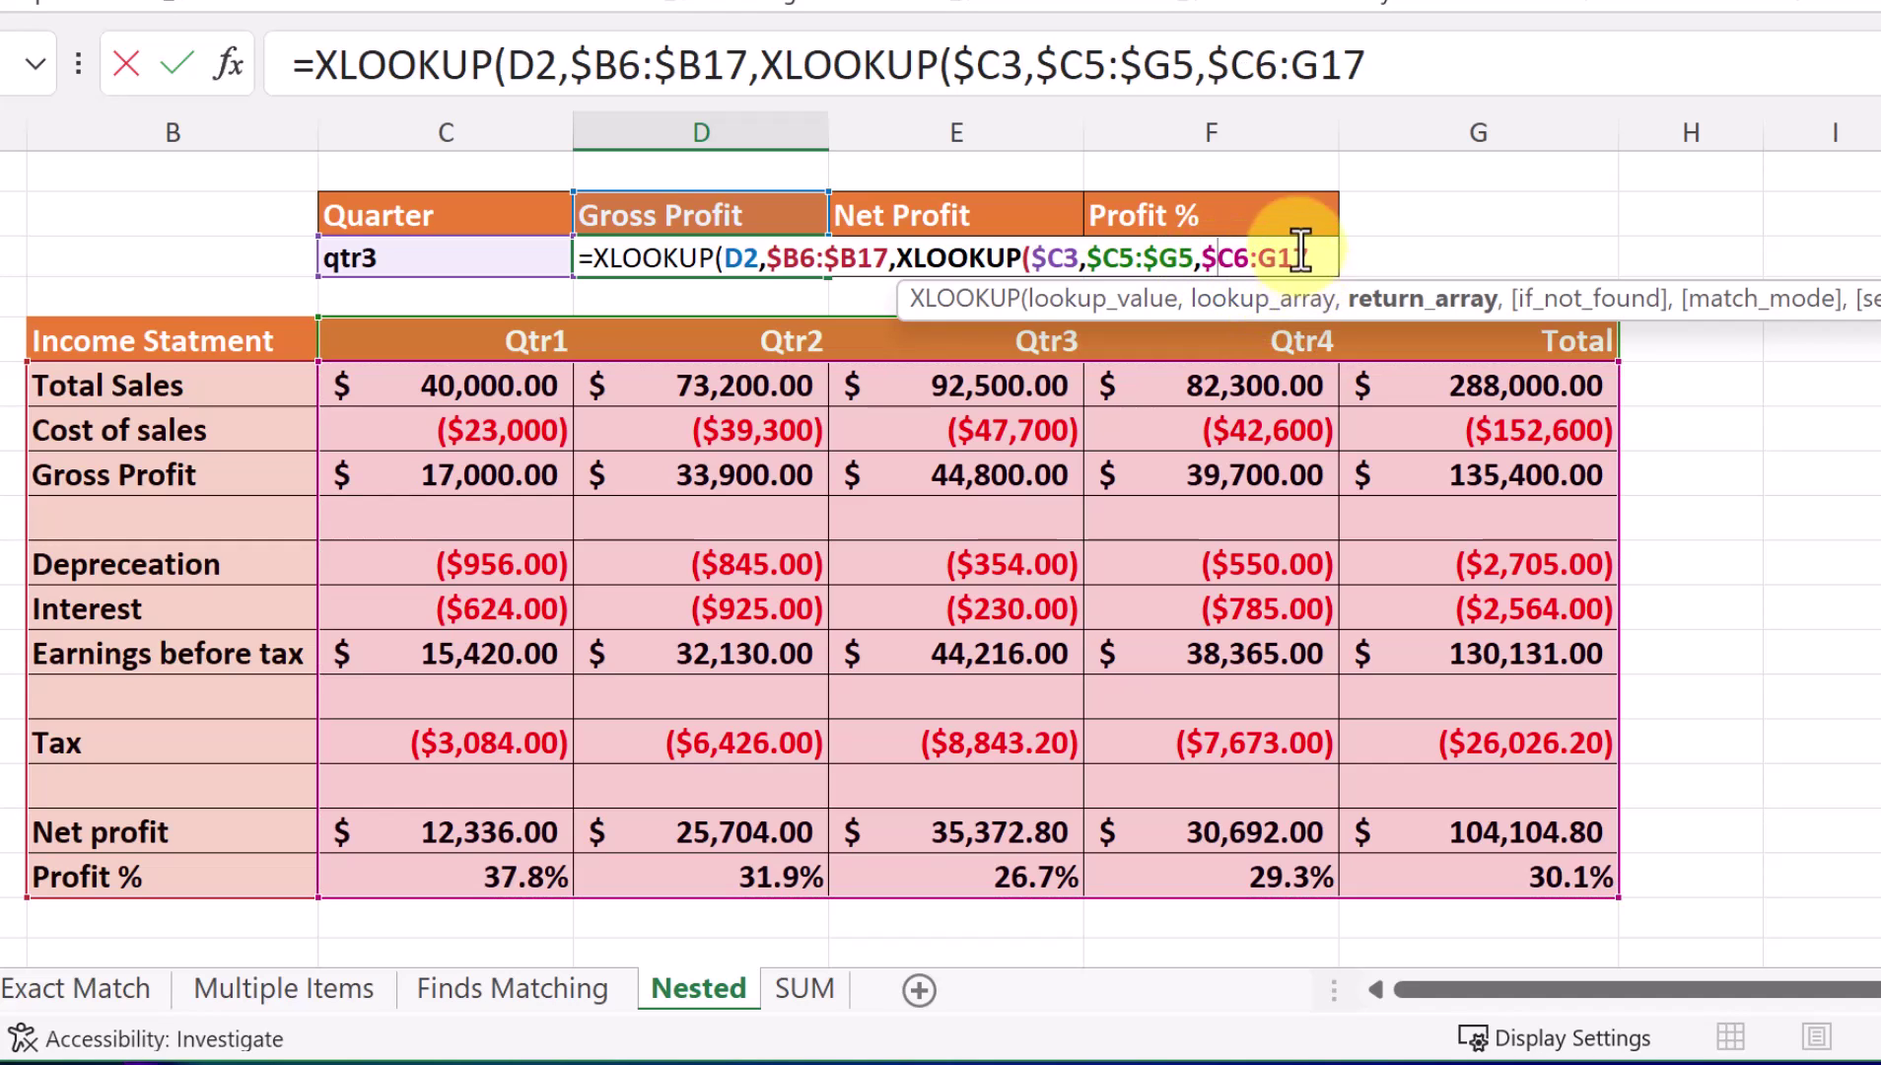
pyautogui.click(1266, 259)
pyautogui.write('$')
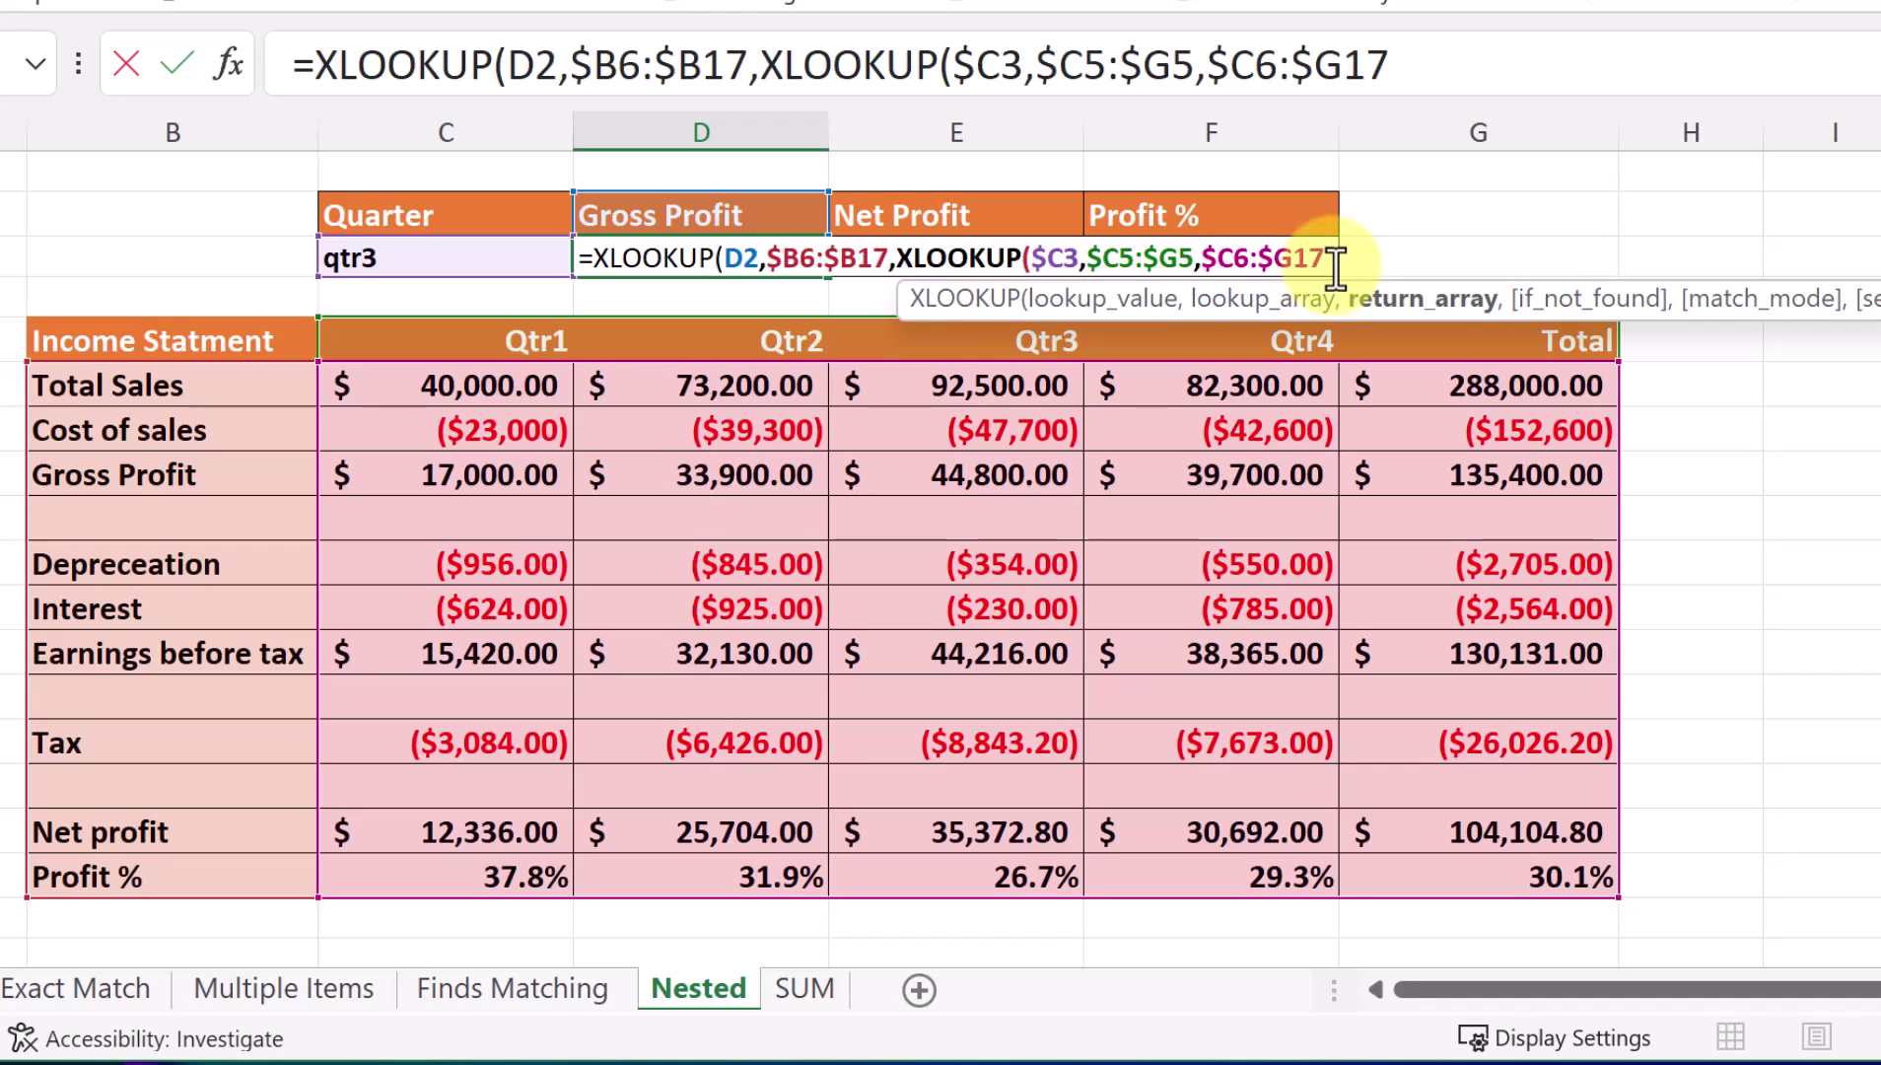
pyautogui.write(')')
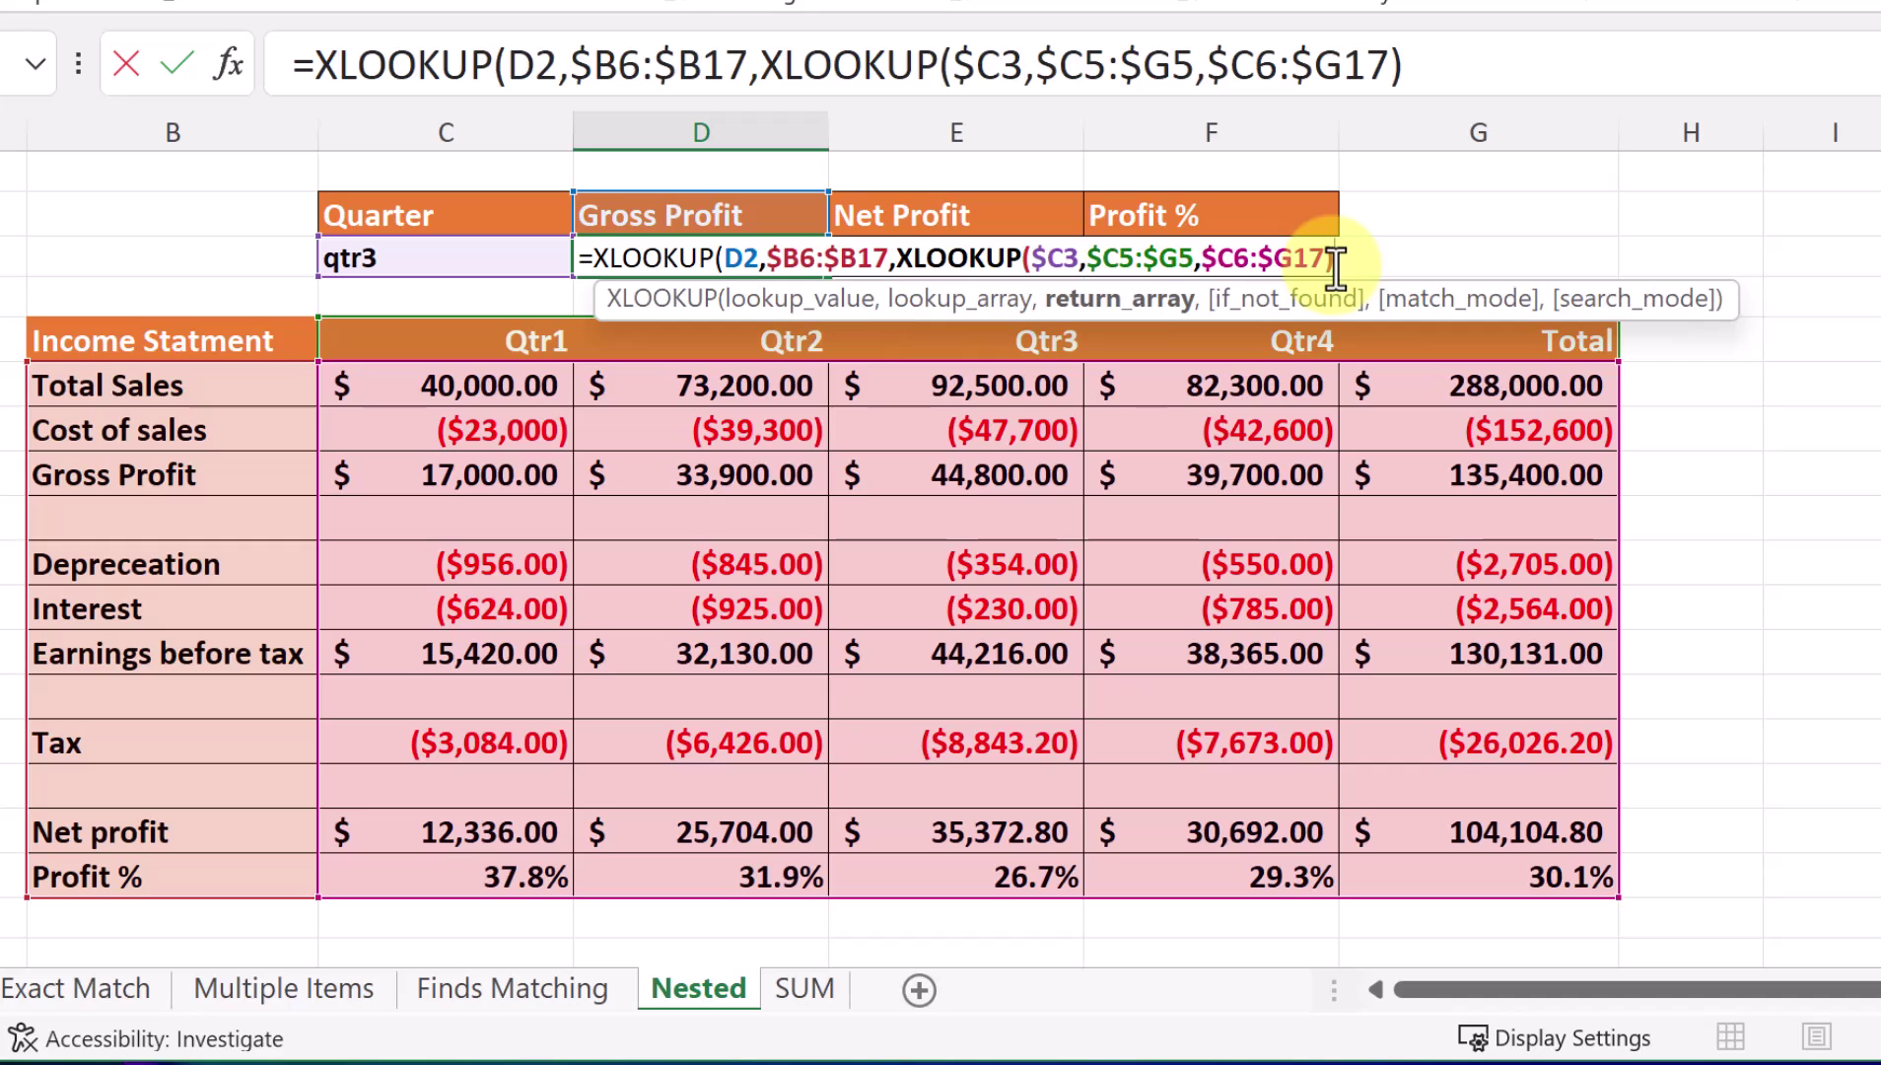
pyautogui.write(')')
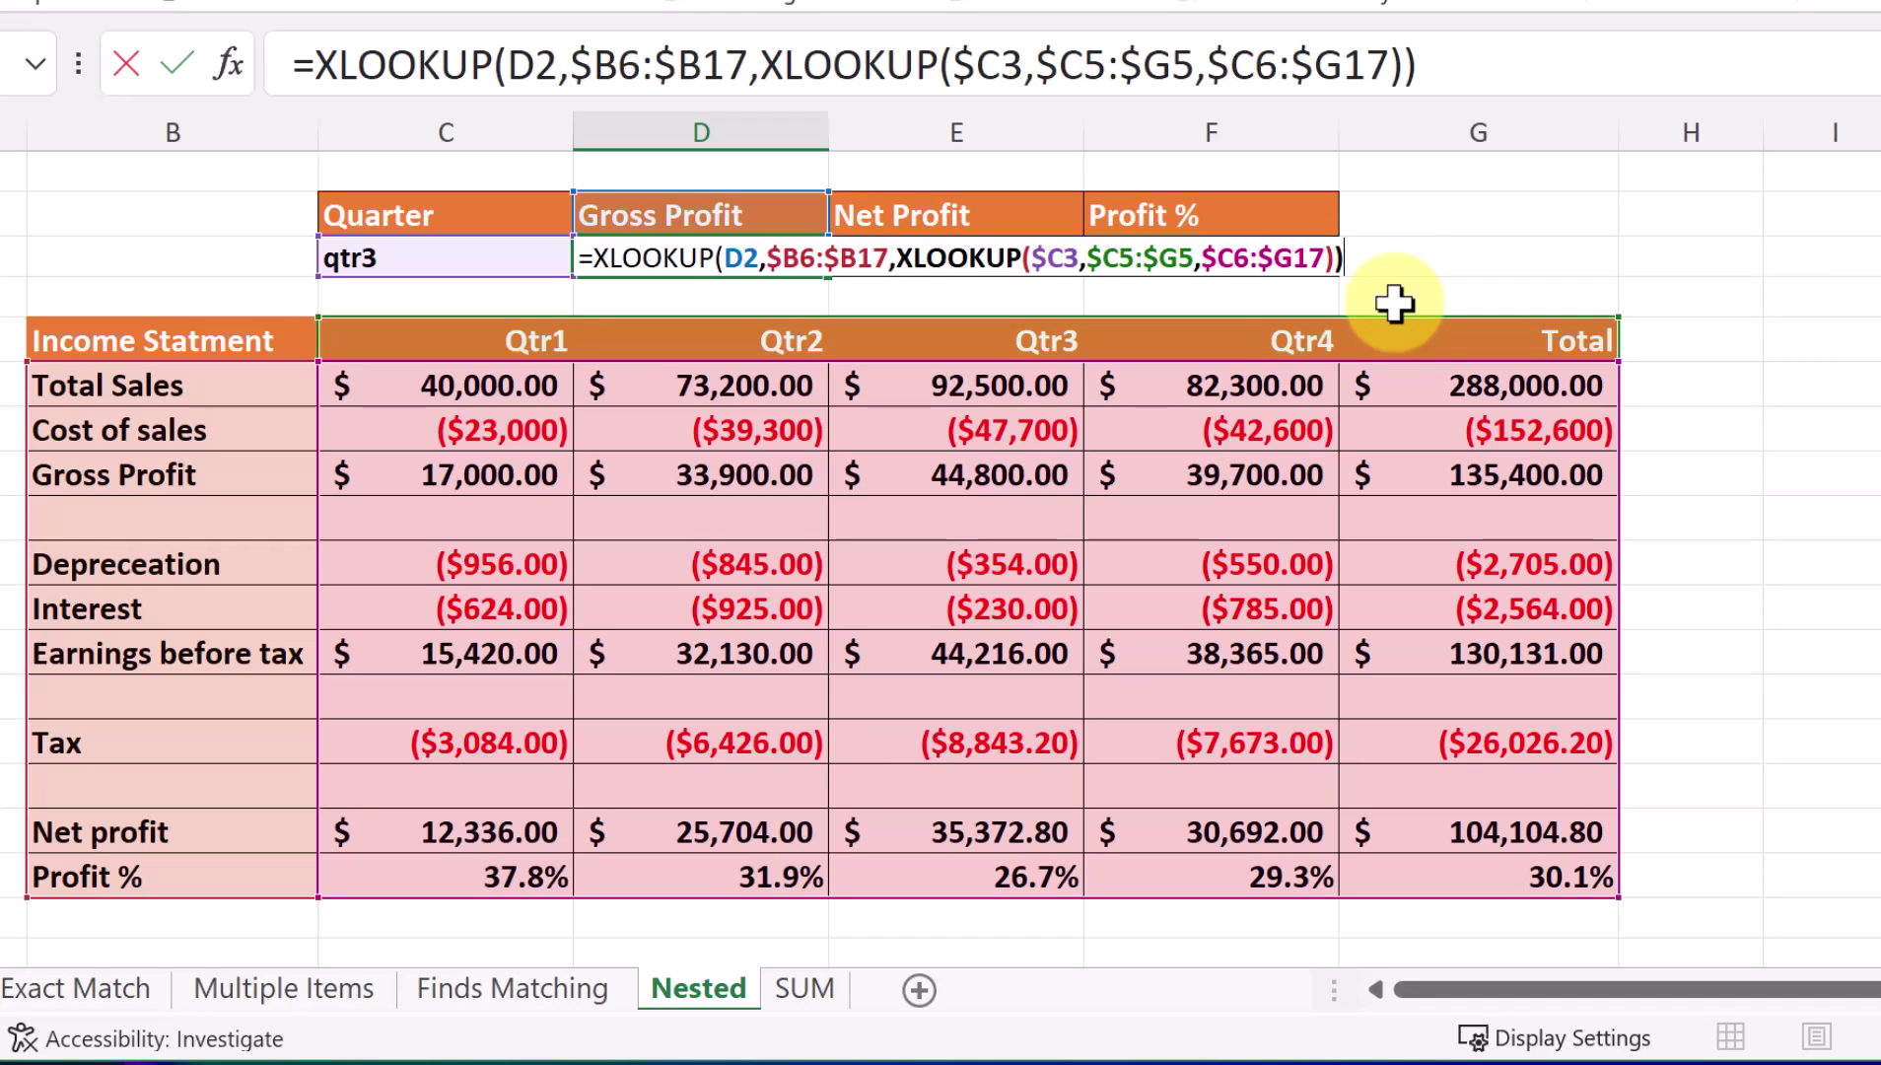
pyautogui.hotkey('ctrl', 'Return')
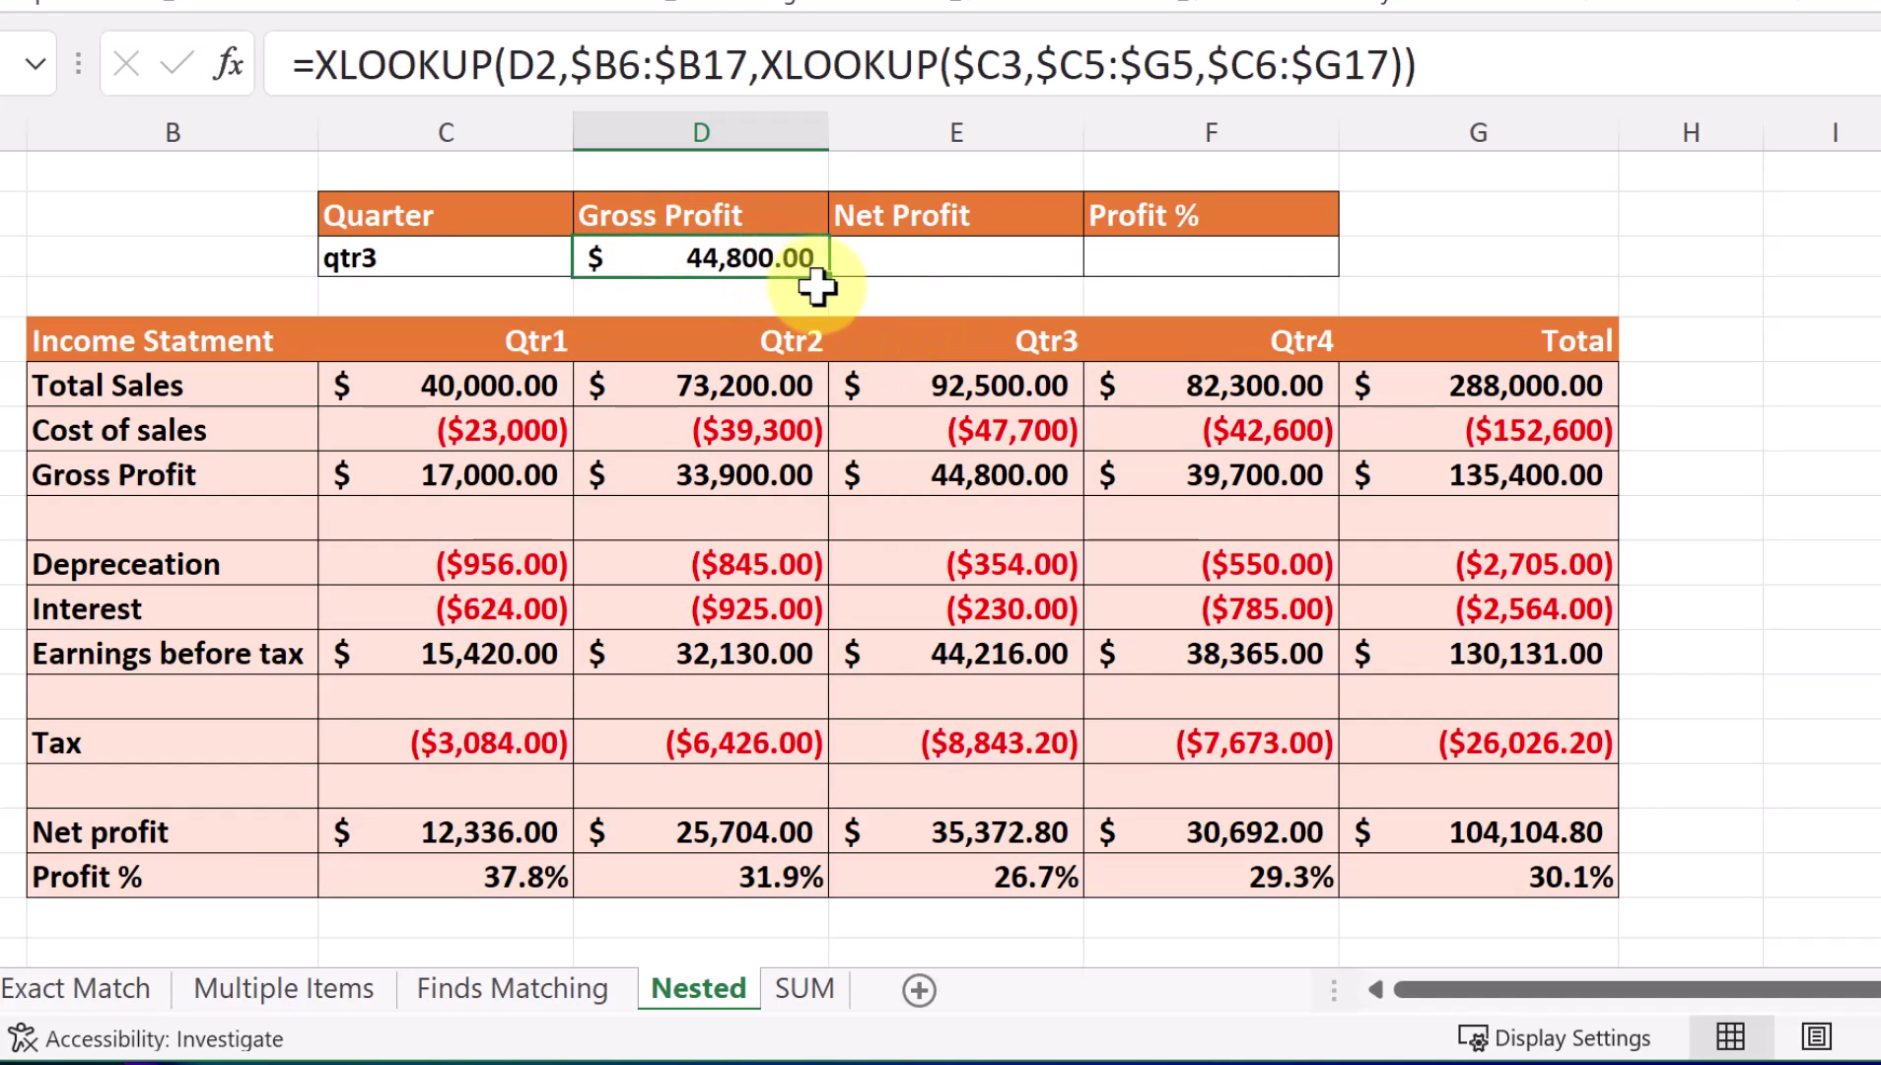
# - Copy the Gross Profit formula across to Net Profit and Profit %, and format the Profit % result in F3 as a percentage
pyautogui.moveTo(841, 285); pyautogui.dragTo(1248, 280)
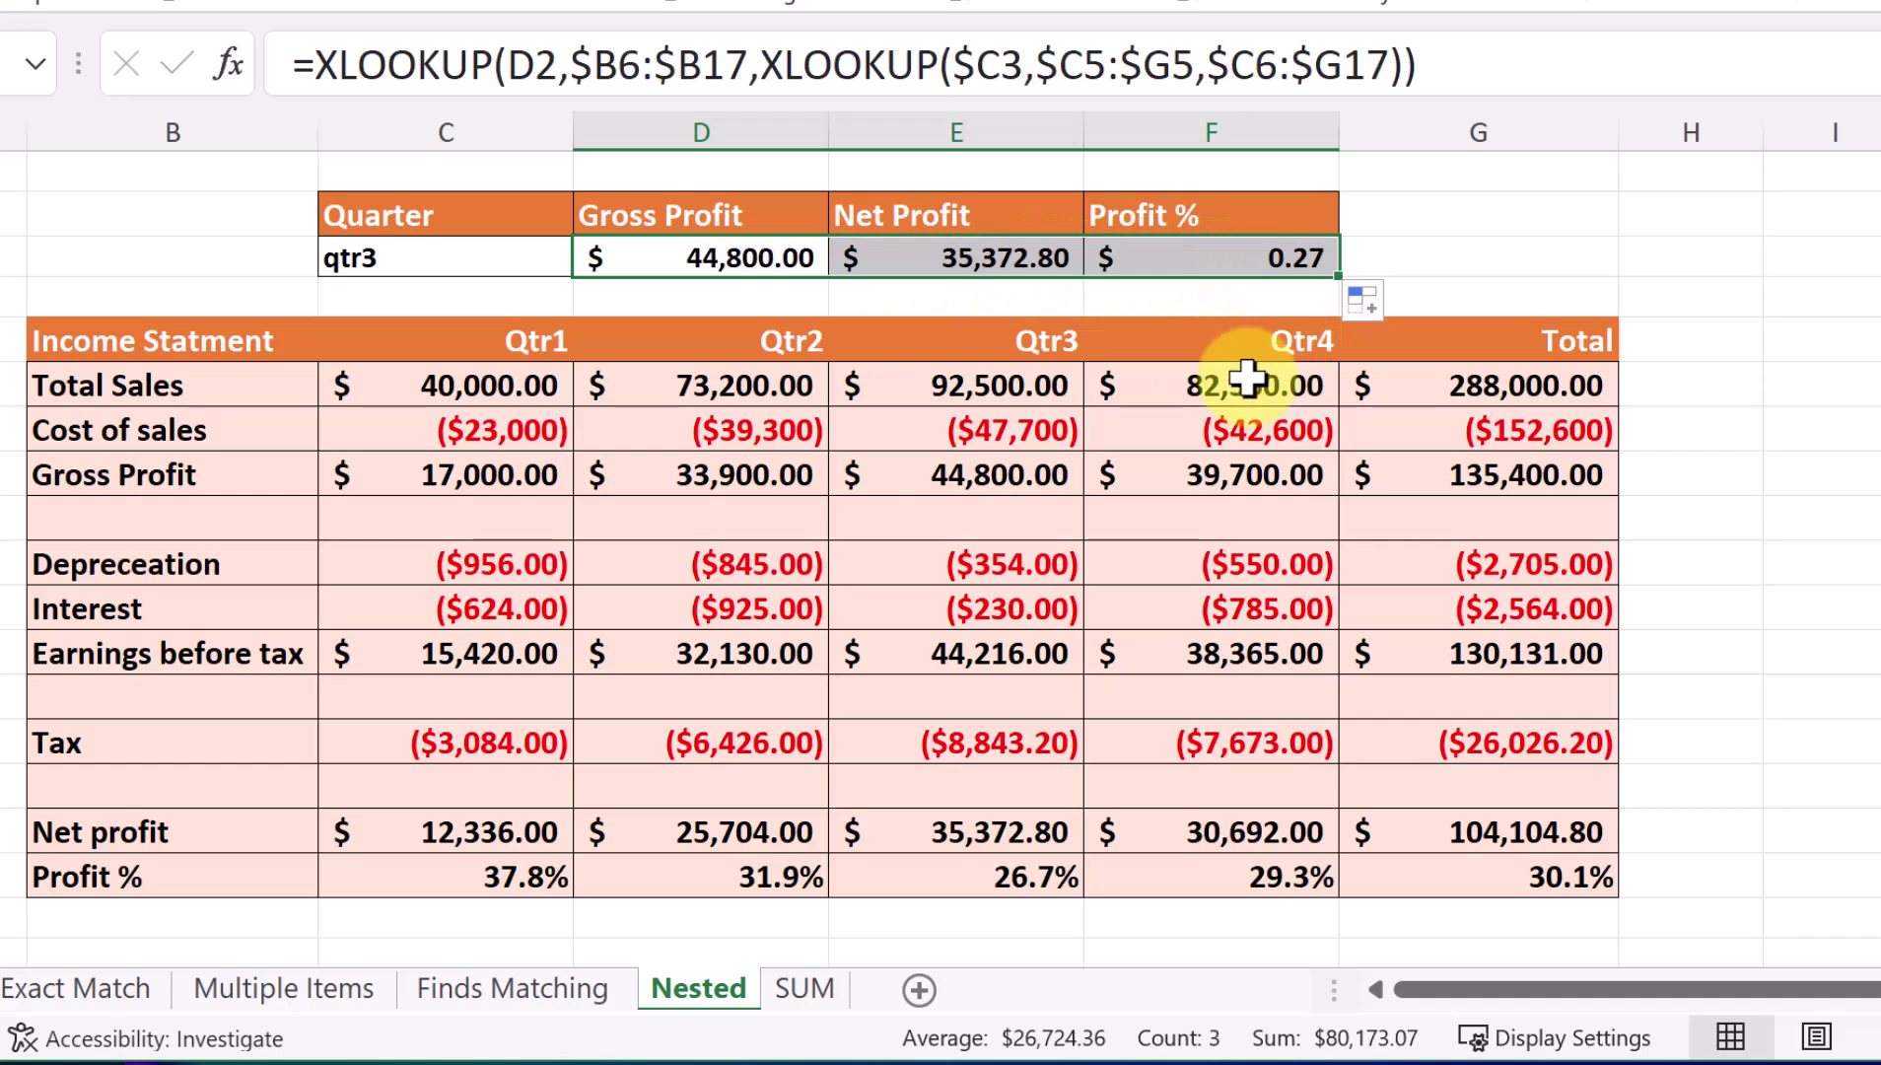
pyautogui.click(1264, 265)
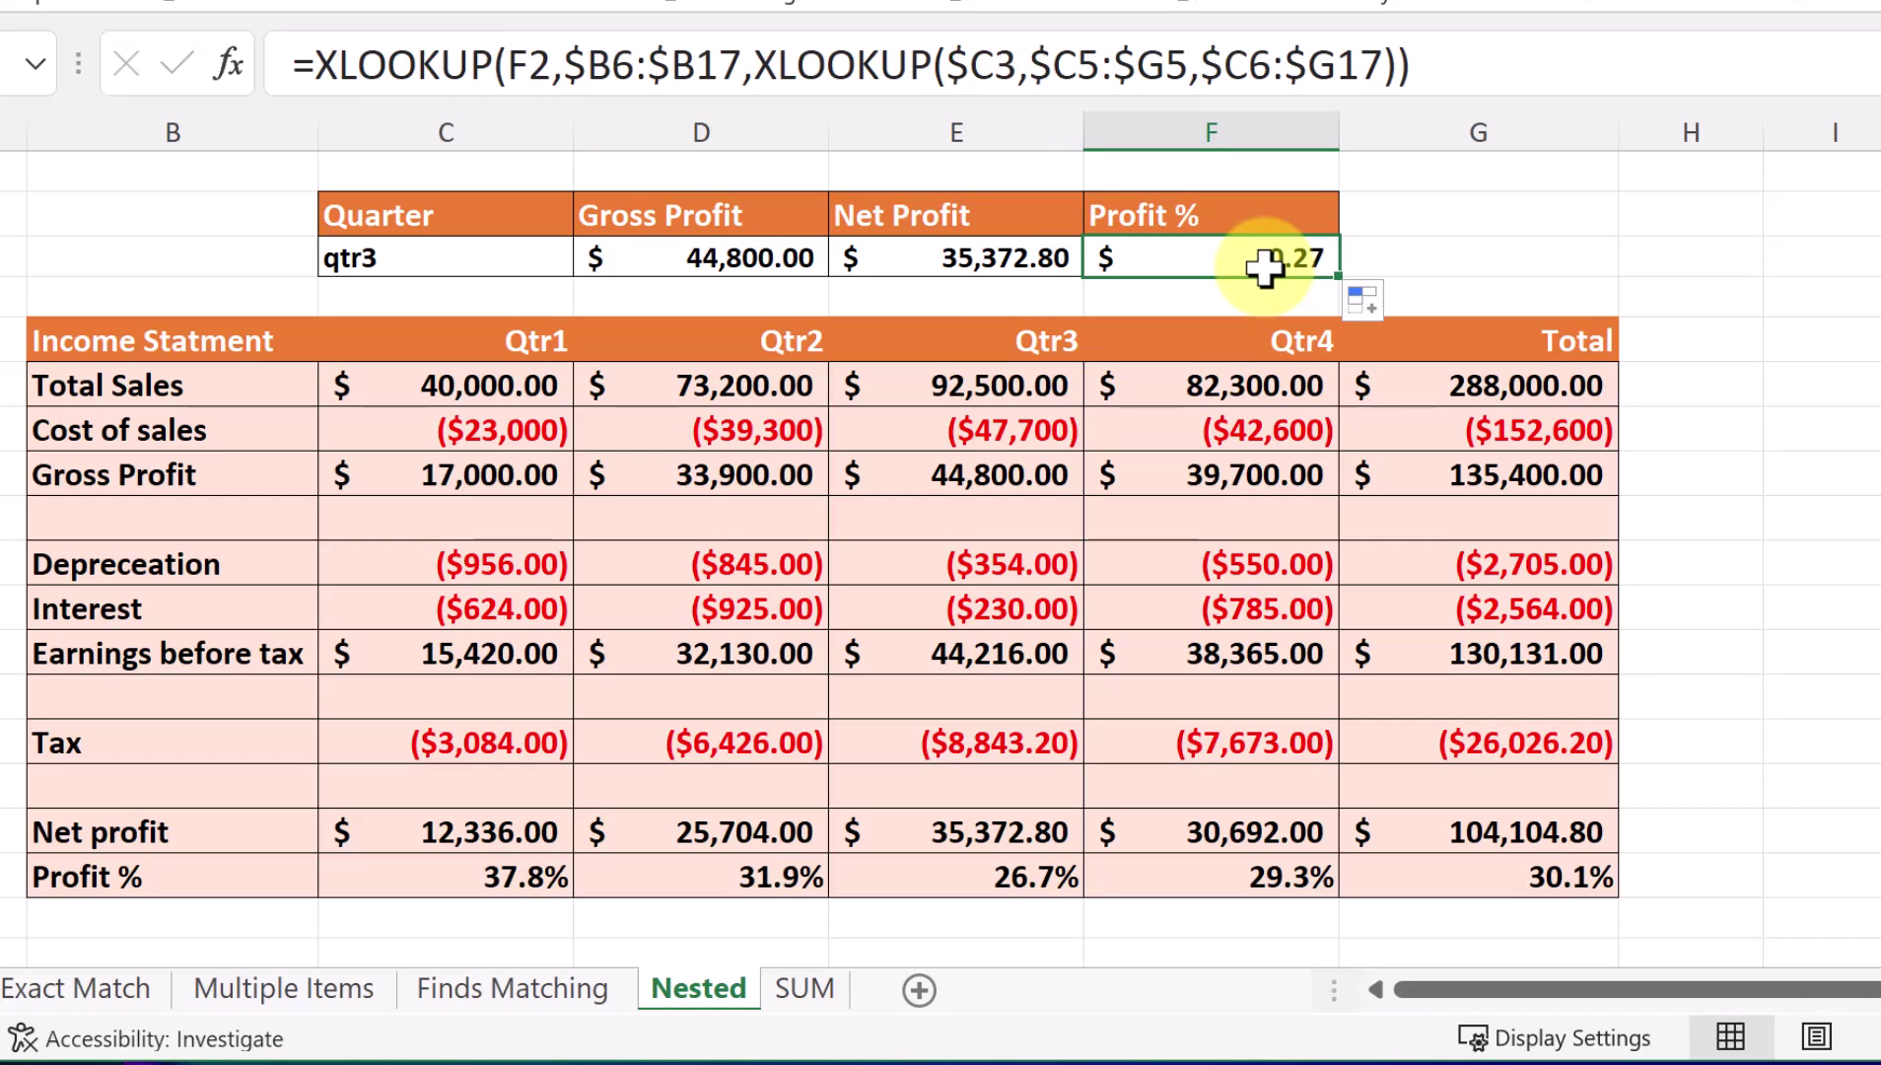
pyautogui.hotkey('ctrl', 'shift', '5')
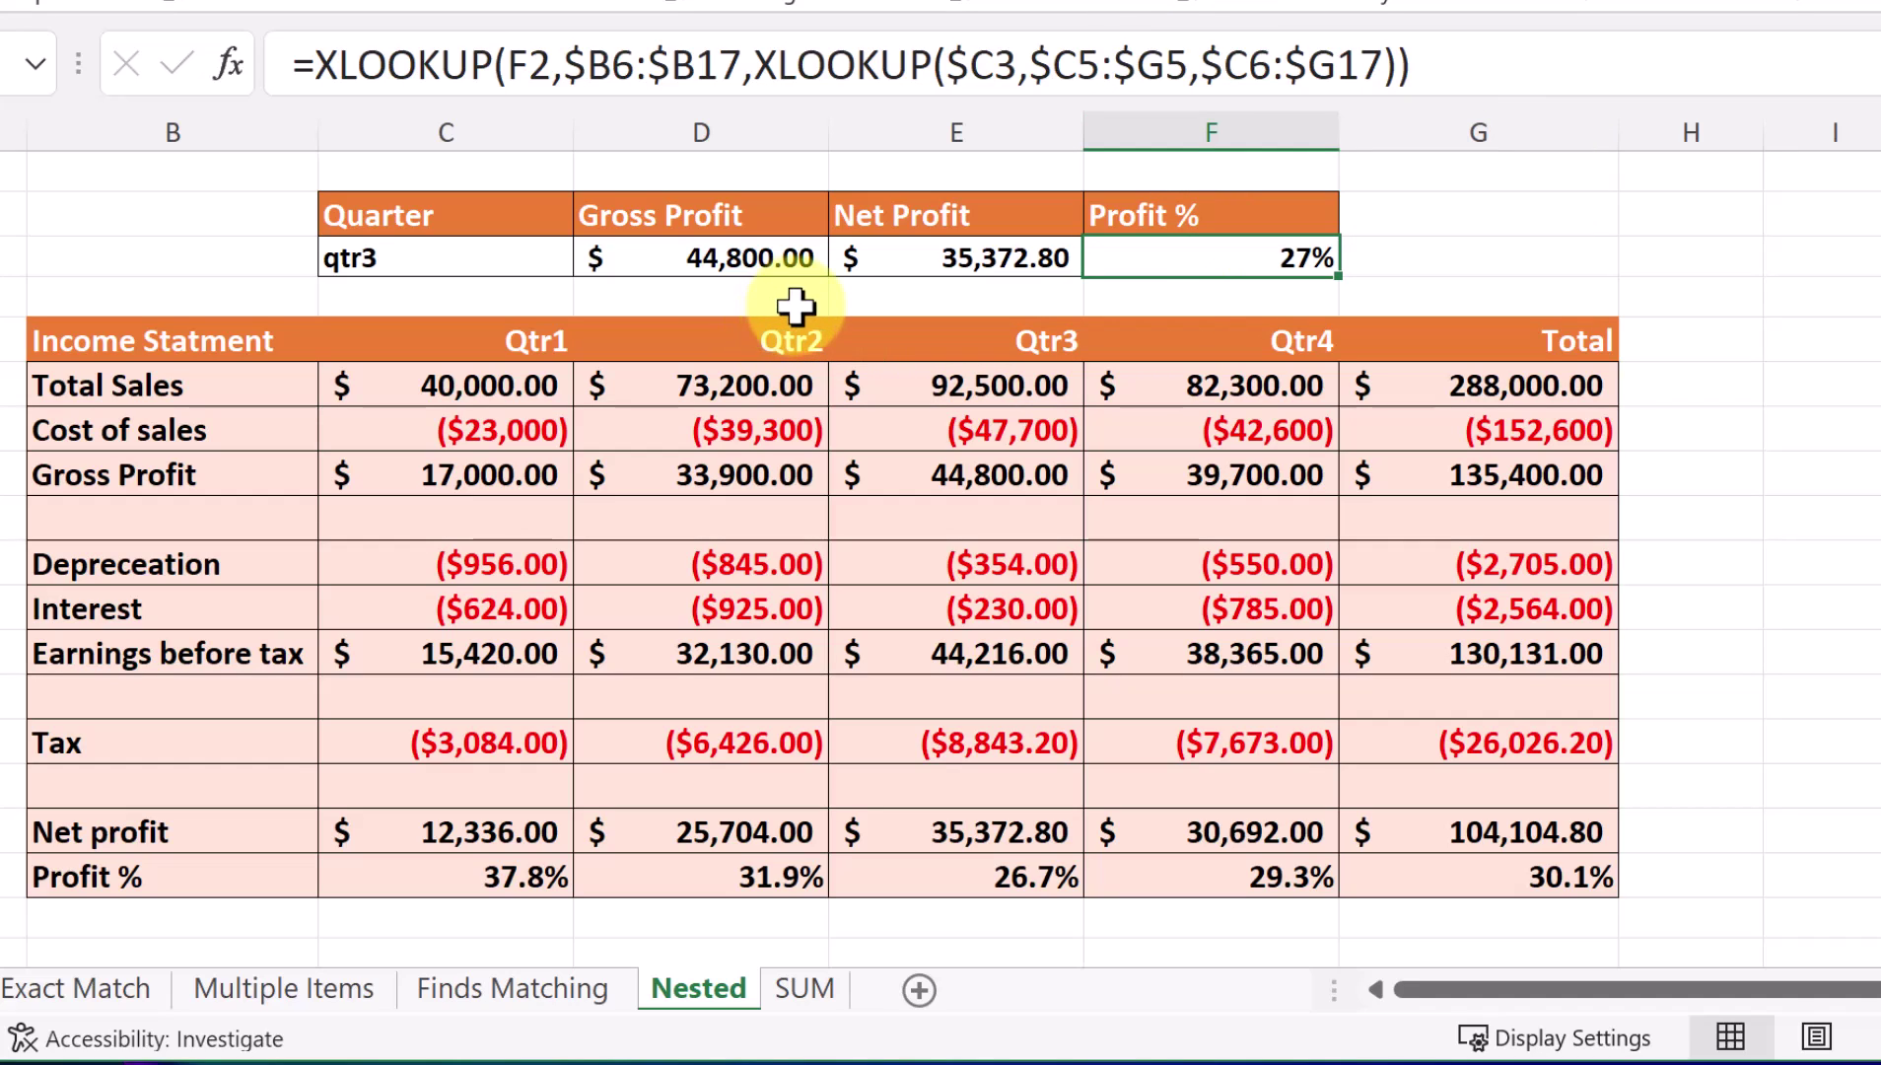
# - Set the Quarter lookup cell C3 to total
pyautogui.click(513, 260)
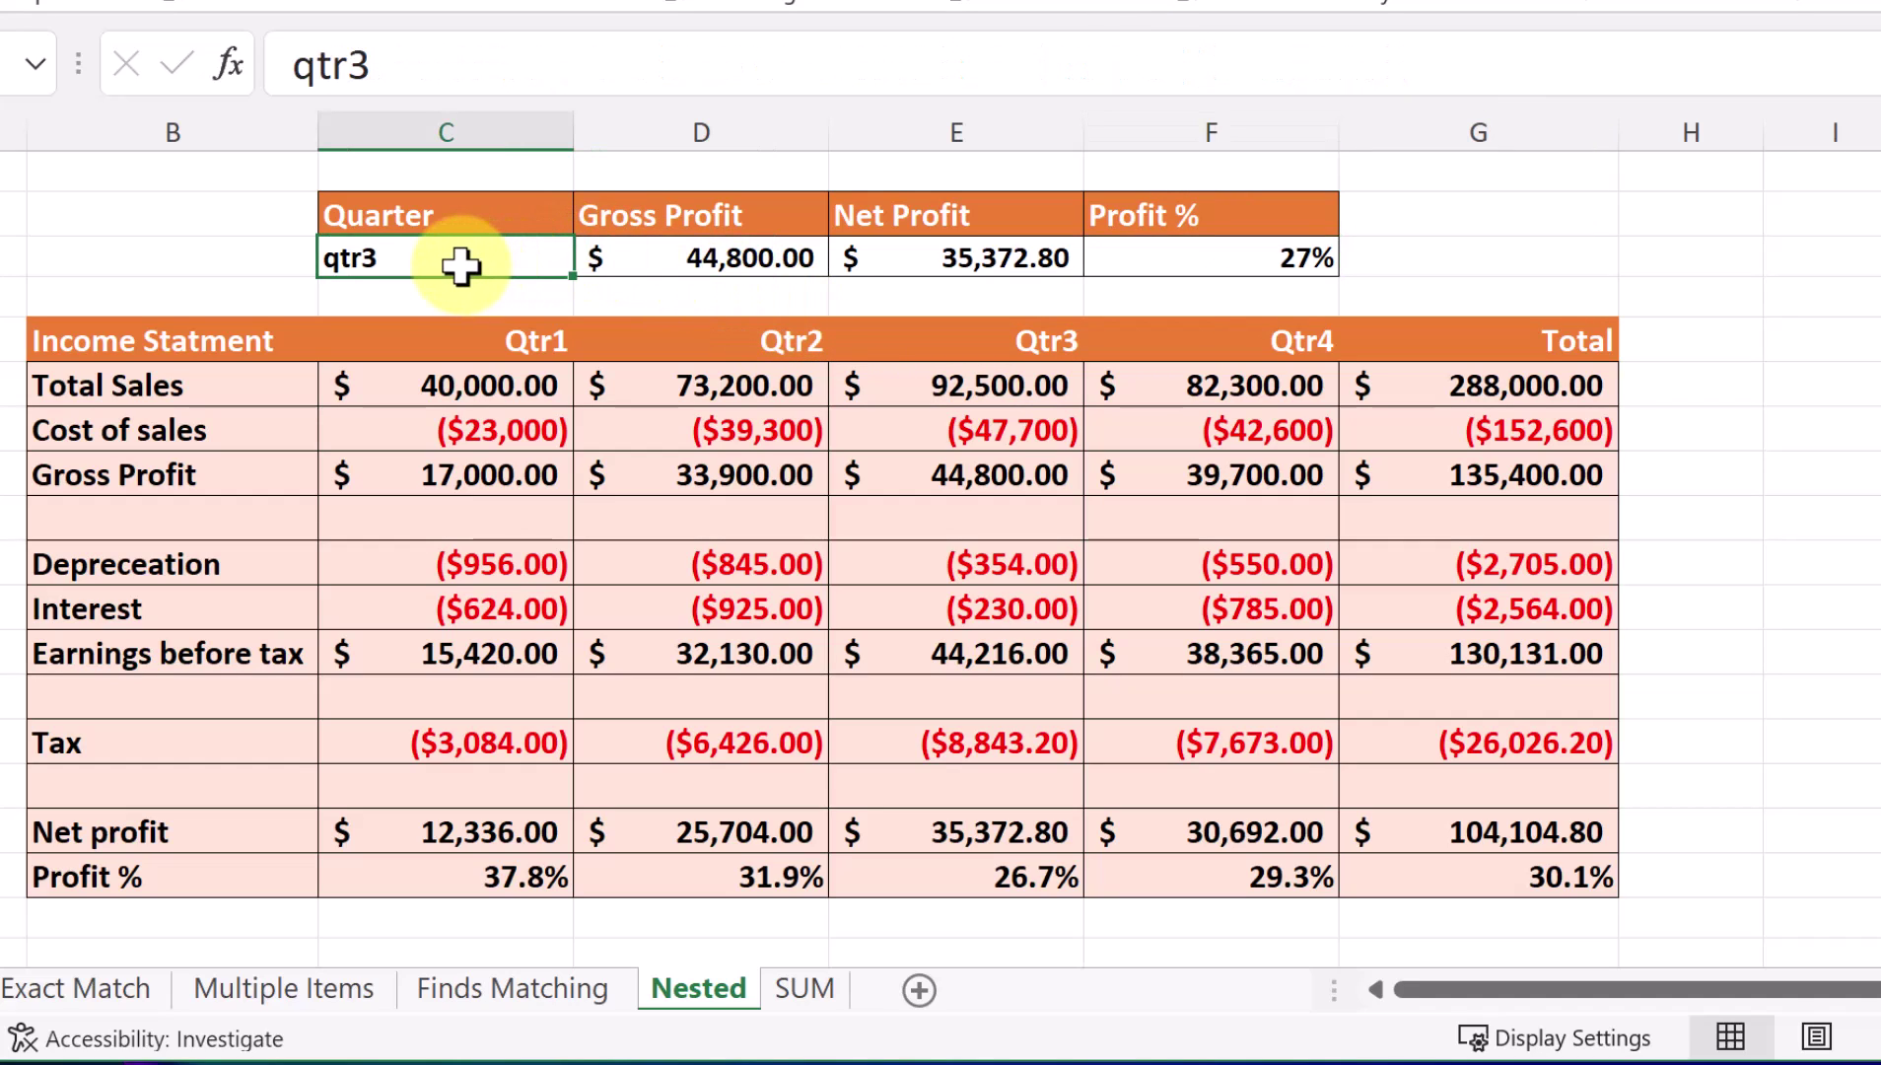
pyautogui.write('total')
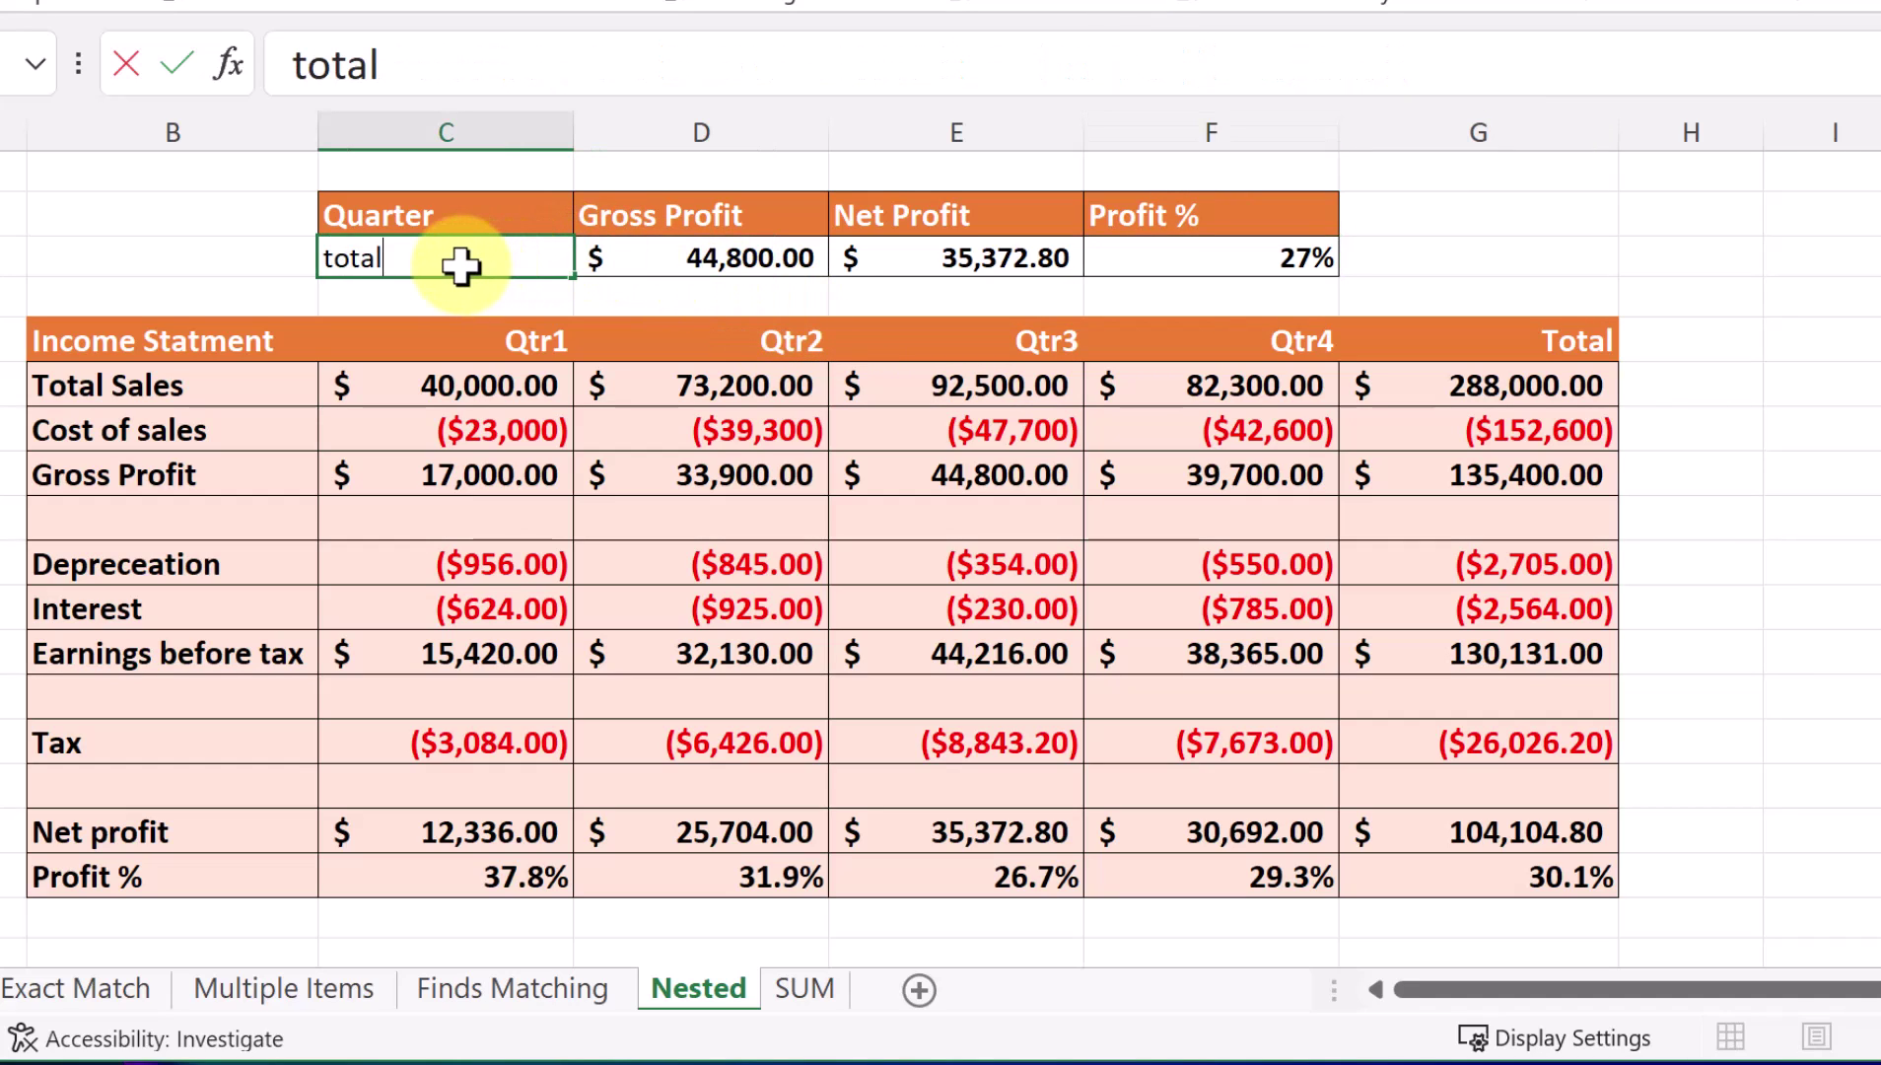
pyautogui.press('Return')
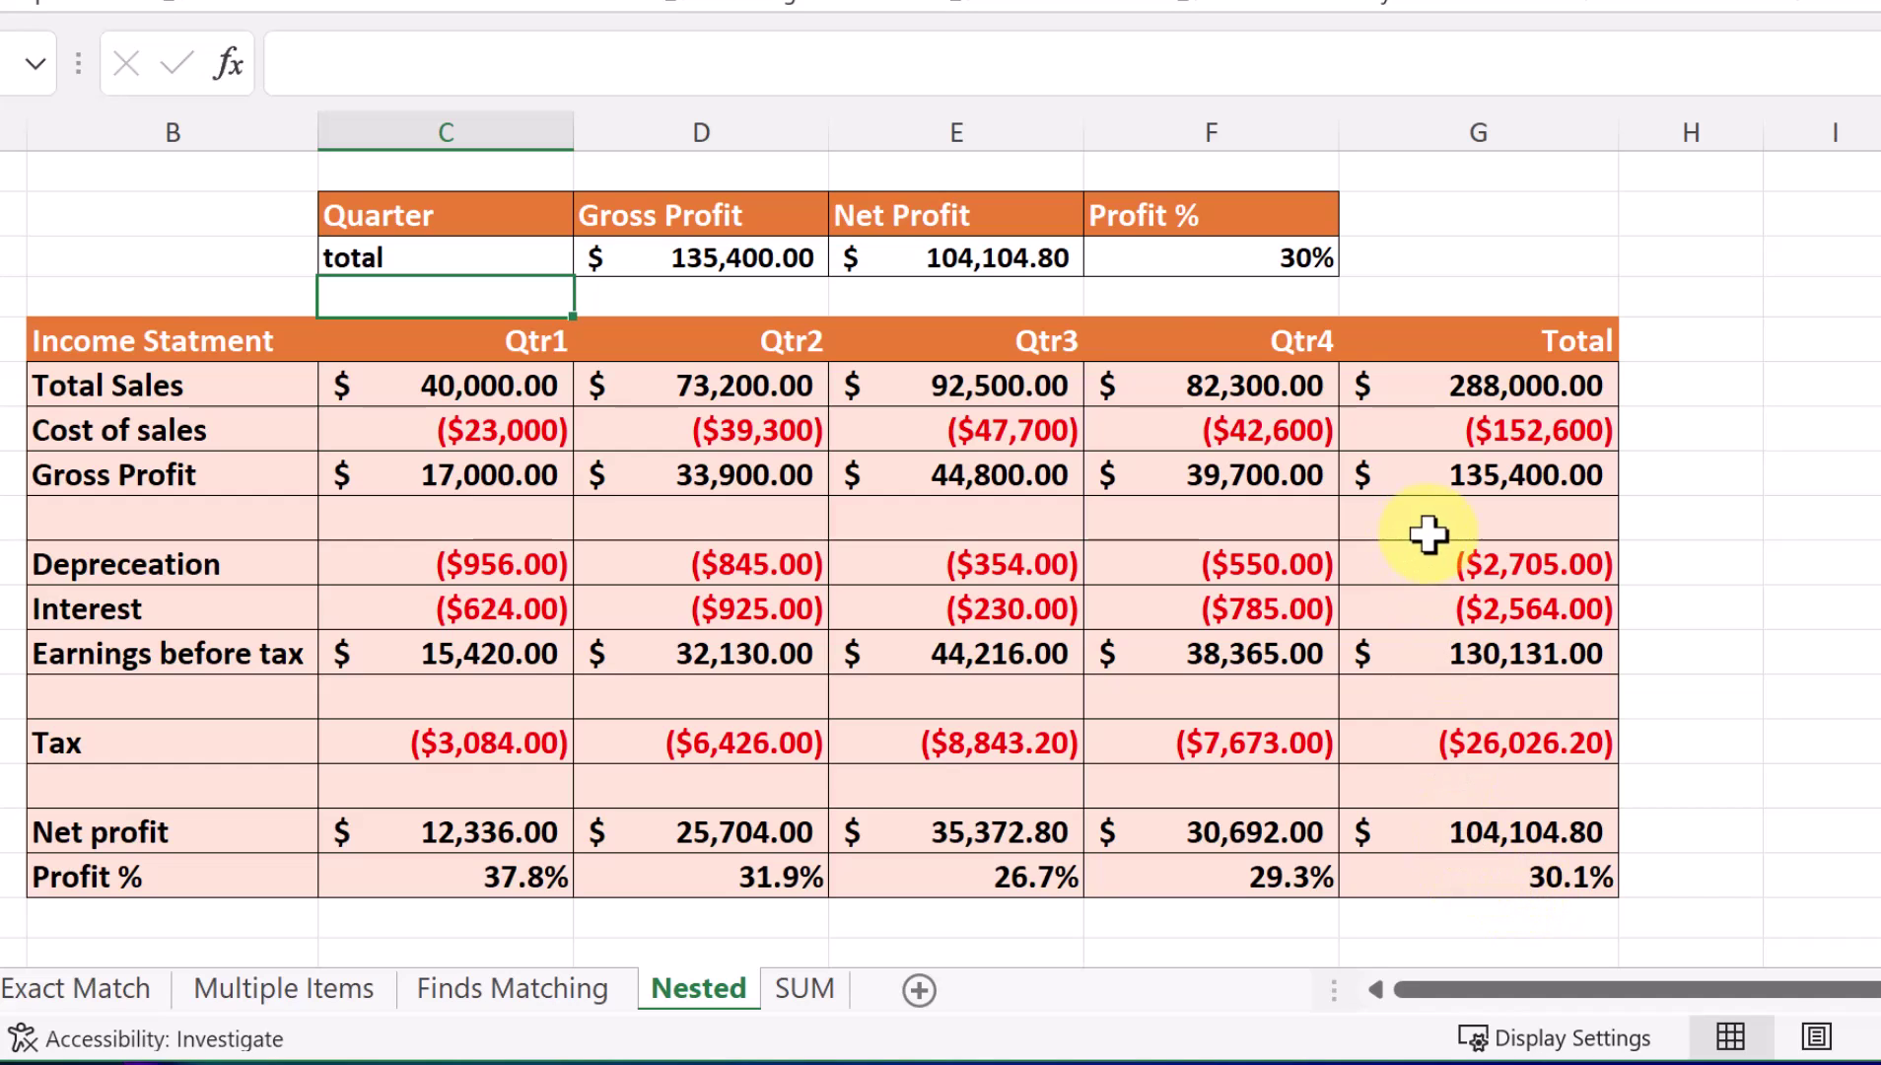
# - Show the Profit % result in F3 with one decimal place
pyautogui.click(1248, 272)
pyautogui.click(1078, 2)
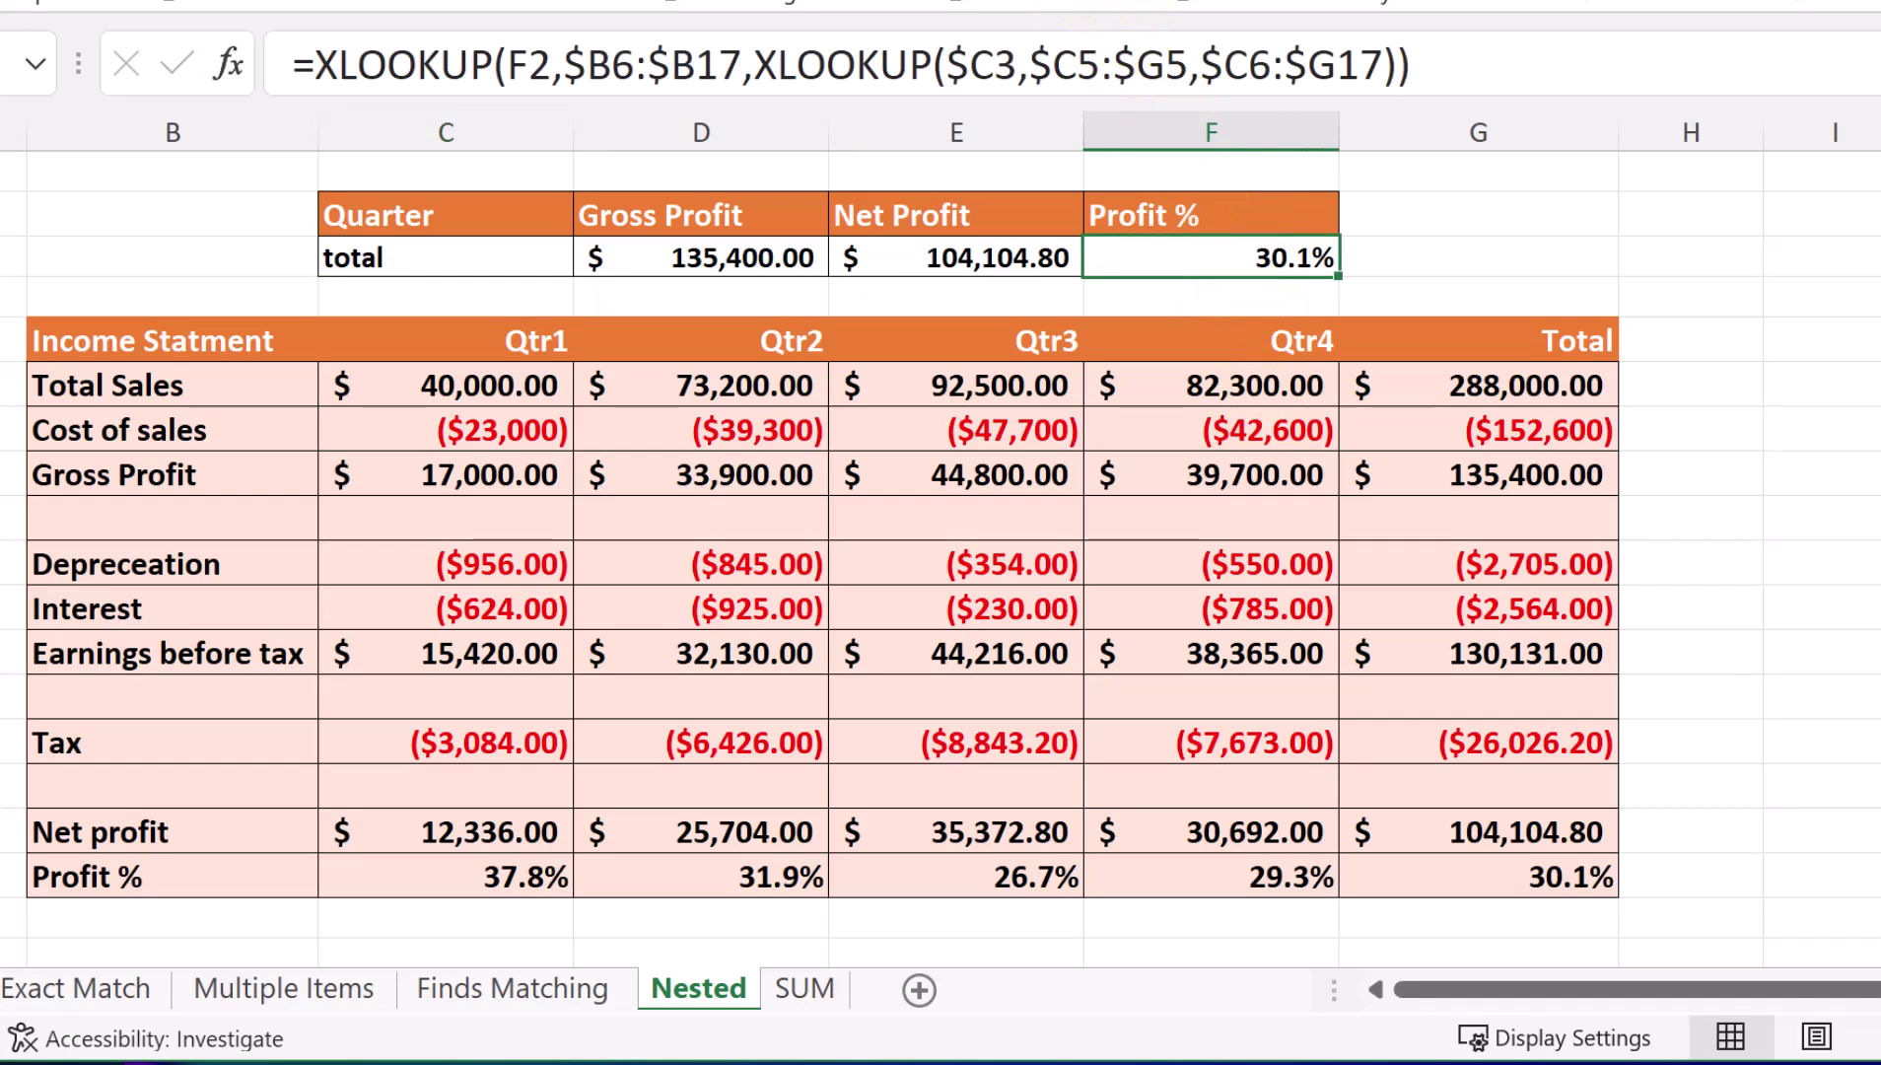
pyautogui.click(1711, 556)
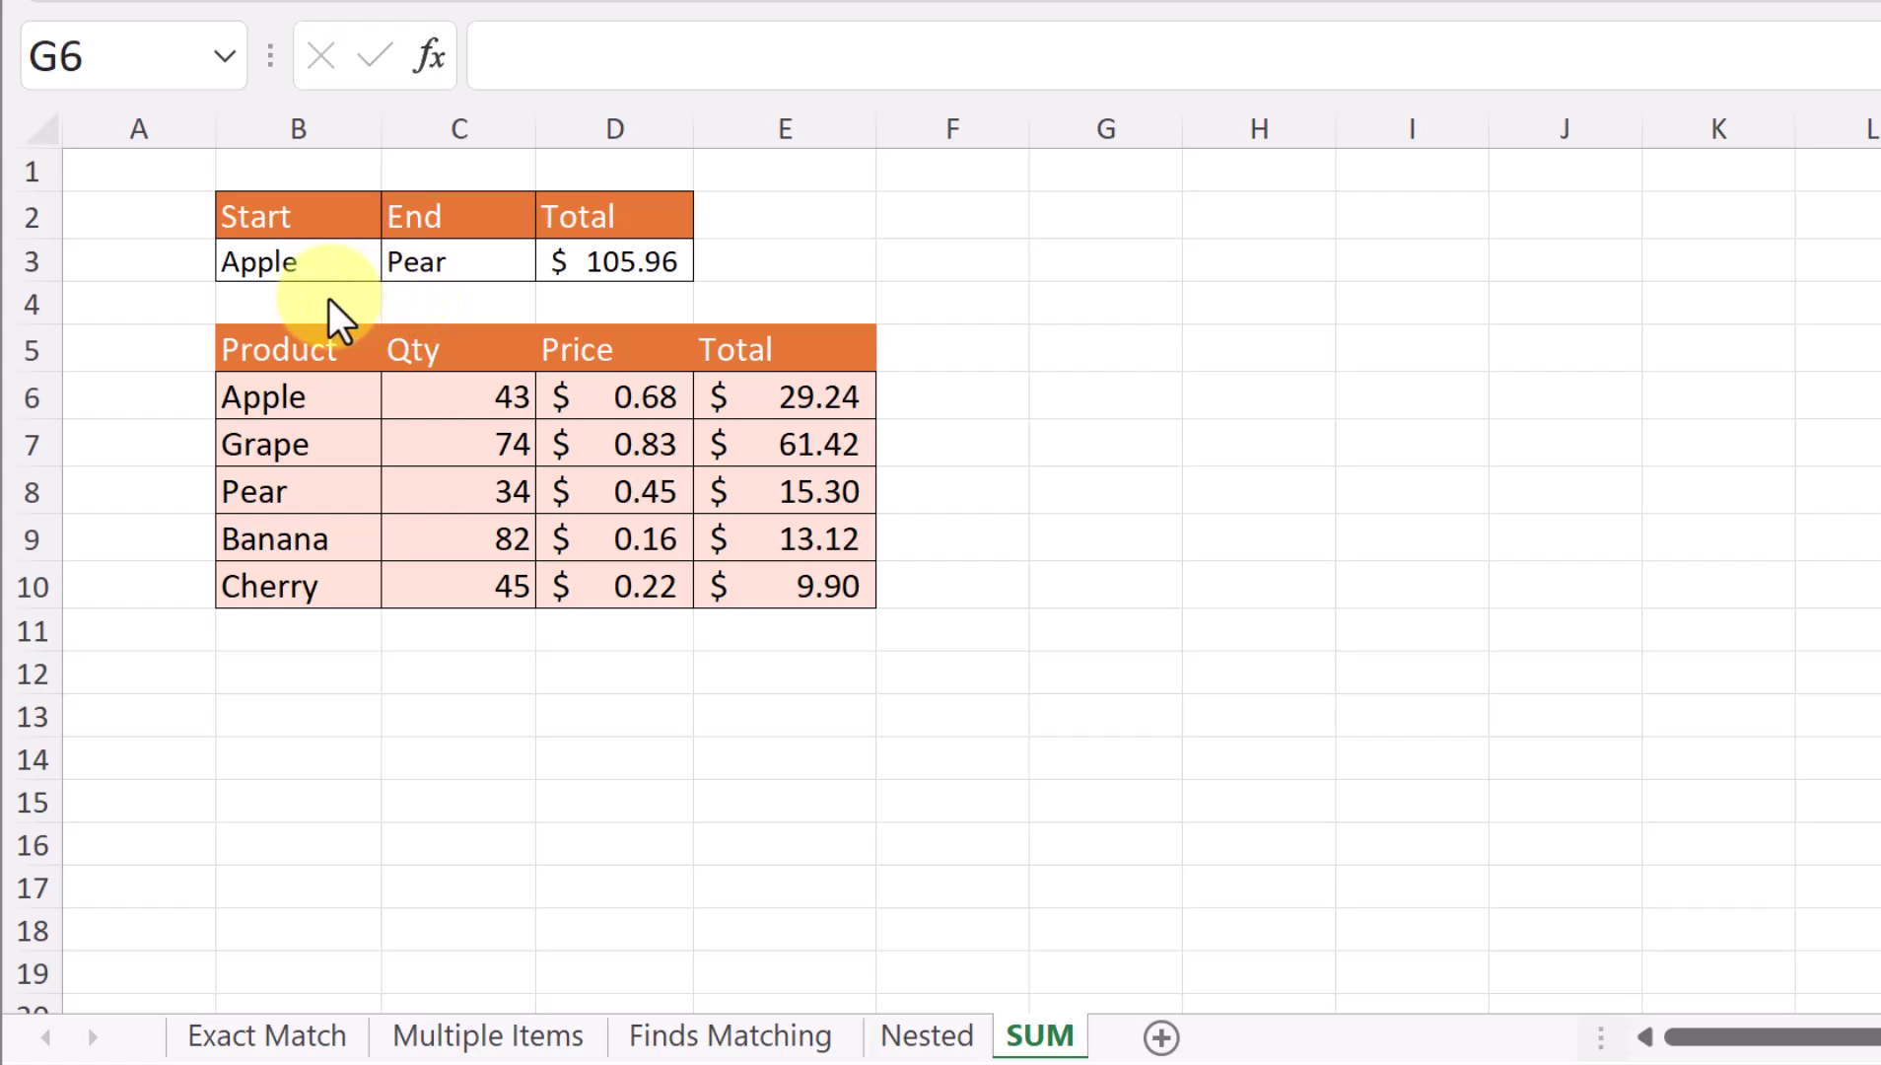
# - On the SUM sheet, set the Start product in B3 to Grape and the End product in C3 to Cherry
pyautogui.click(314, 264)
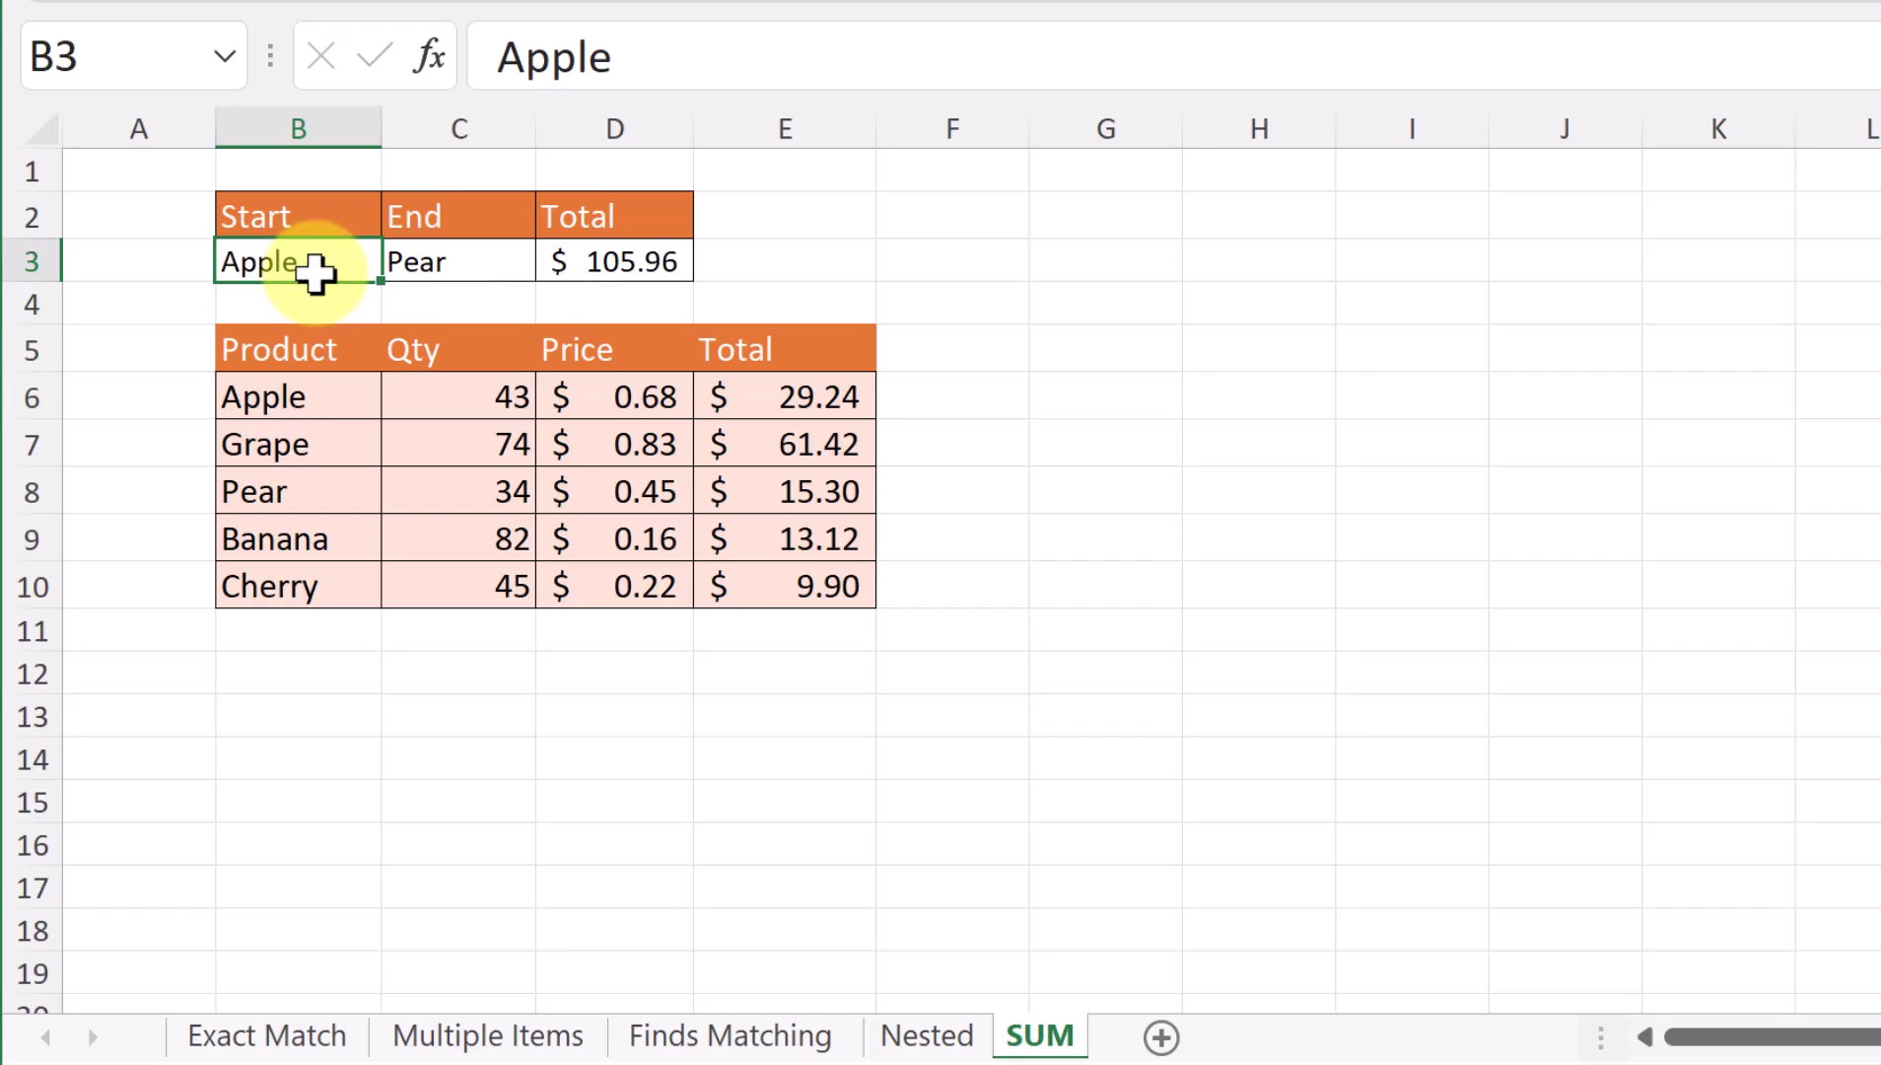
pyautogui.click(446, 276)
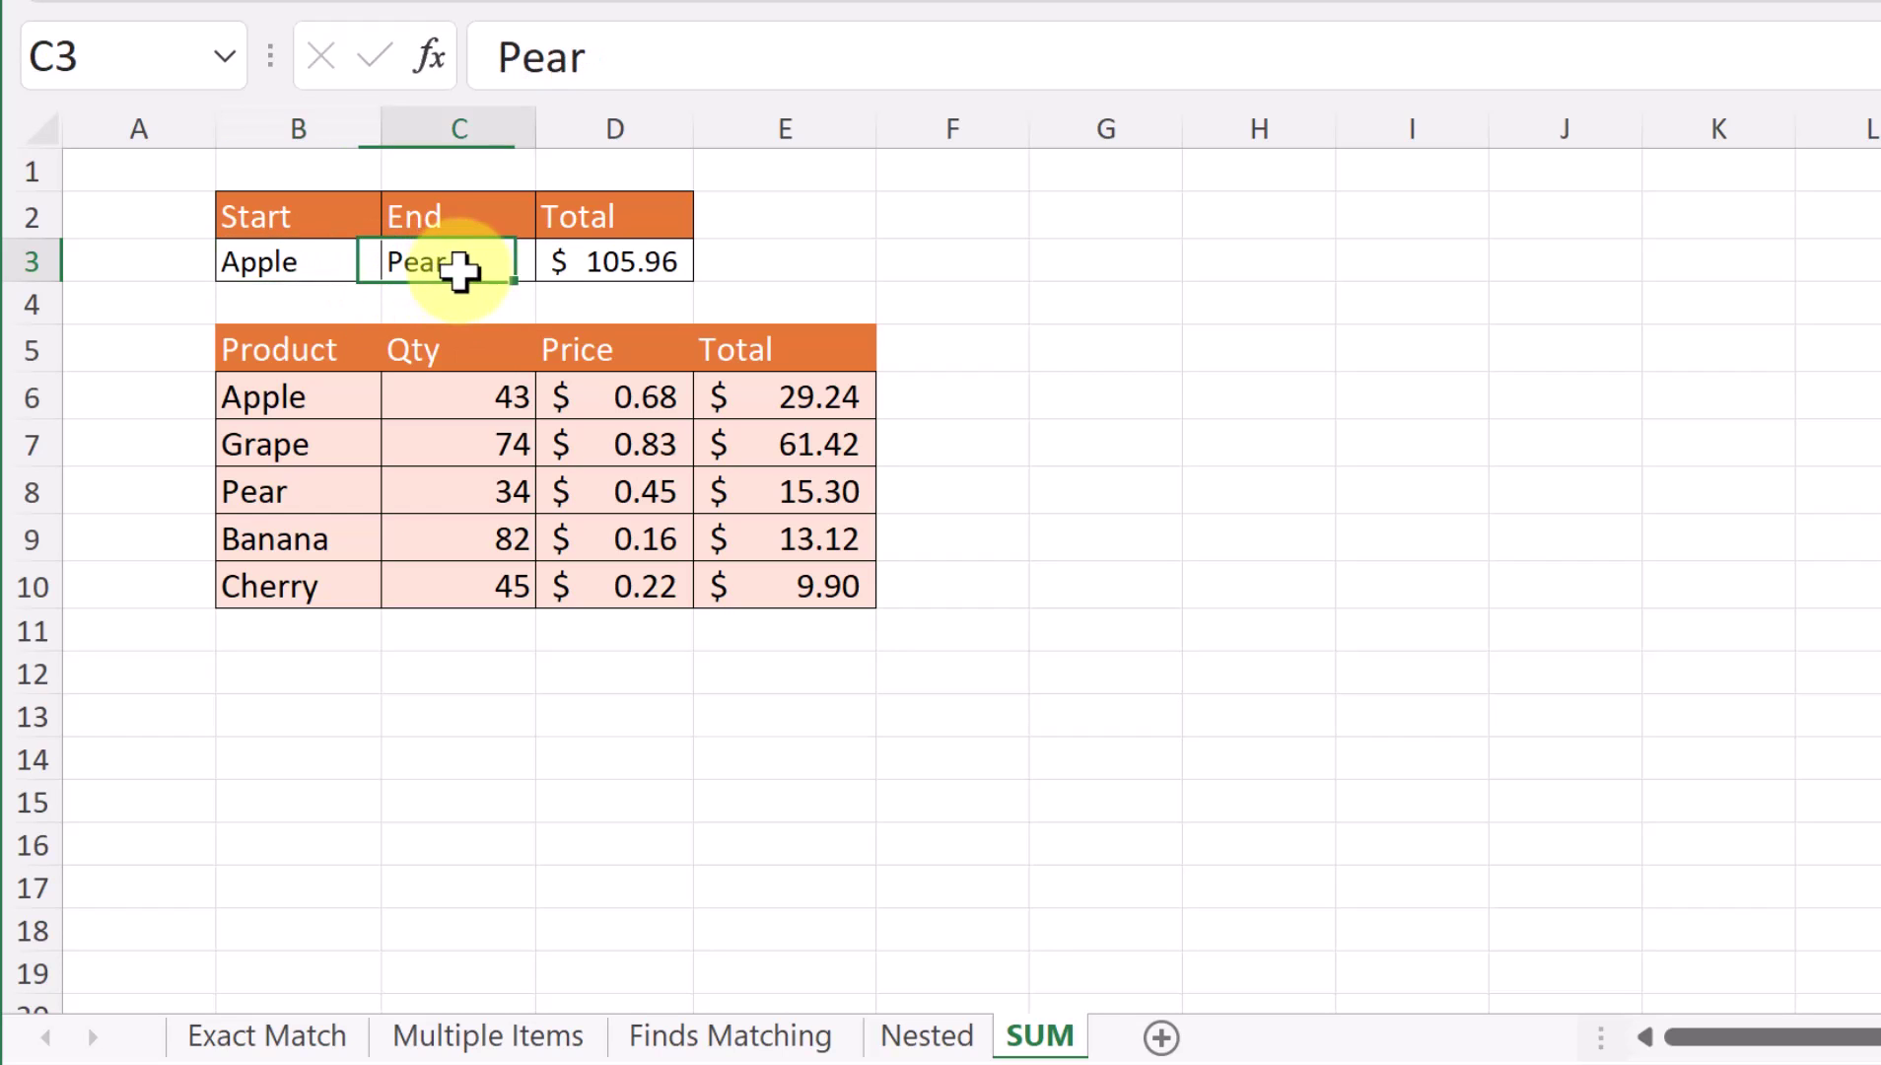
pyautogui.click(296, 261)
pyautogui.write('G')
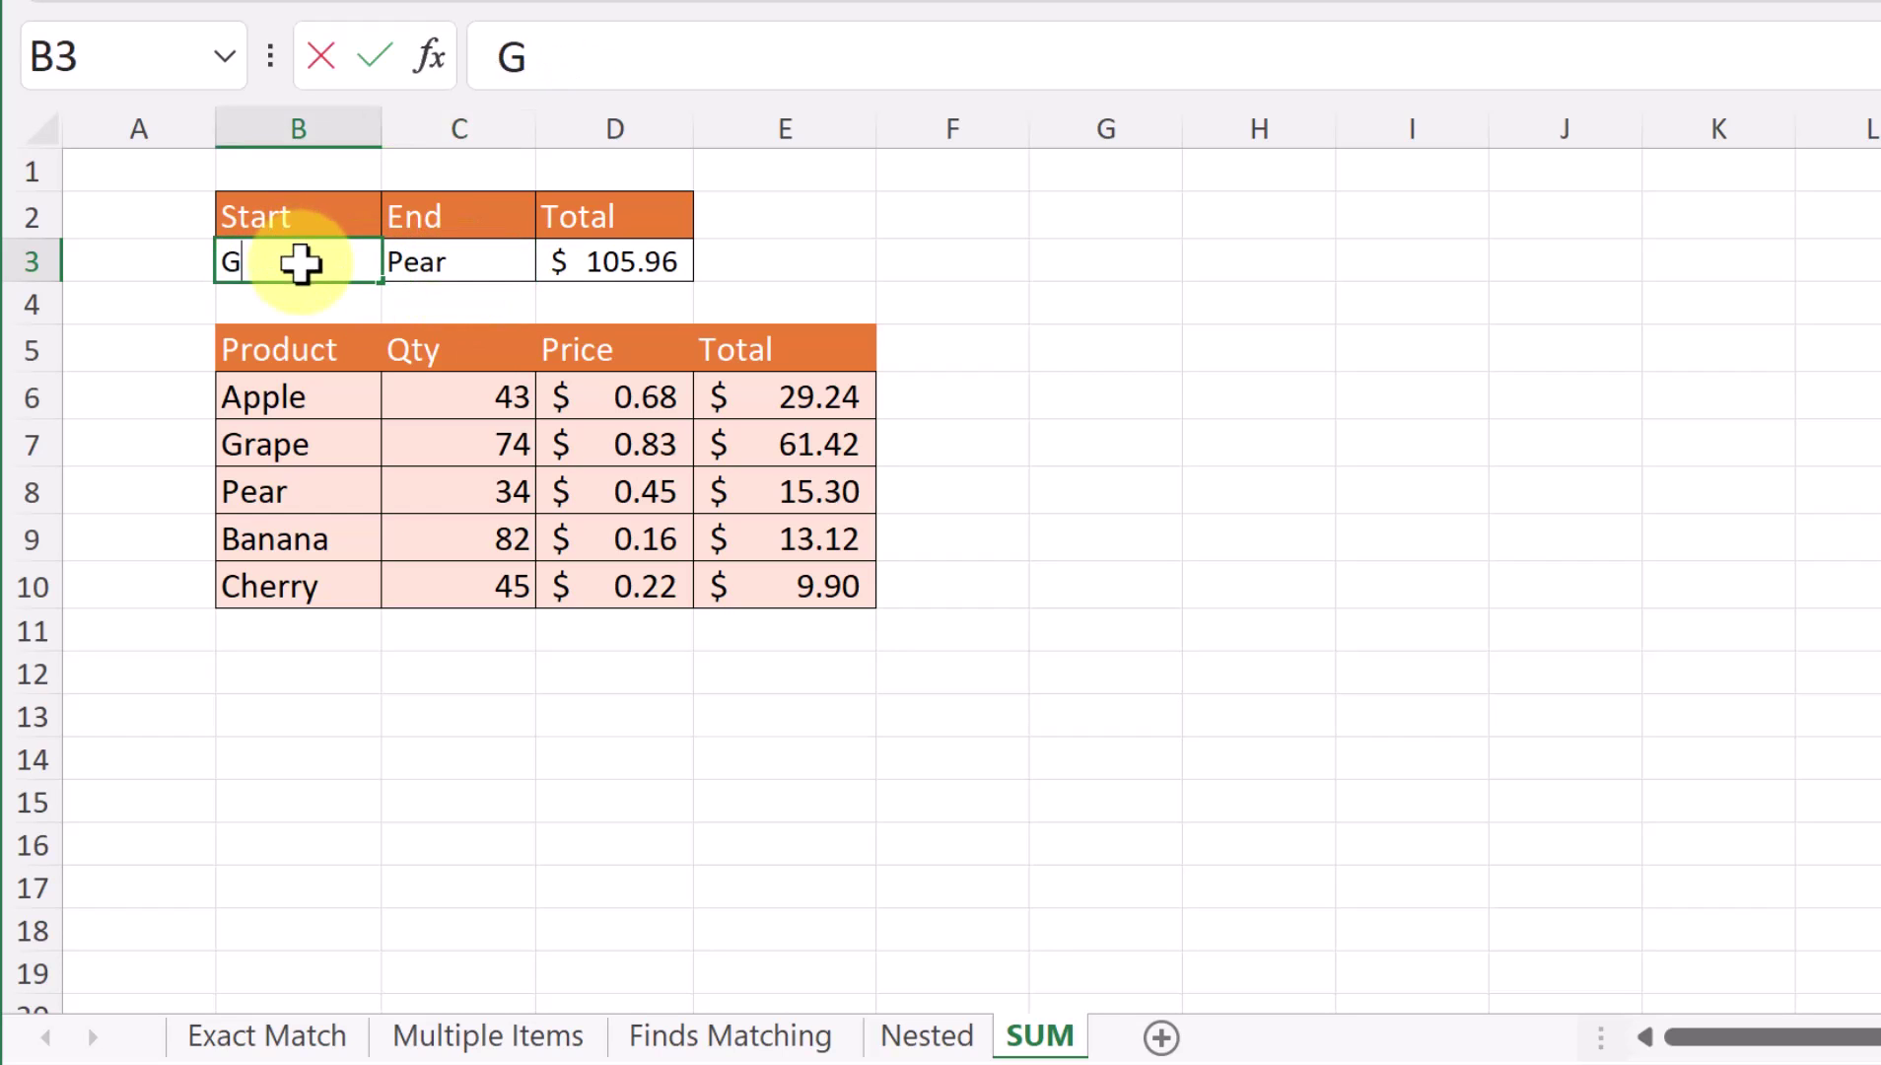
pyautogui.write('rape')
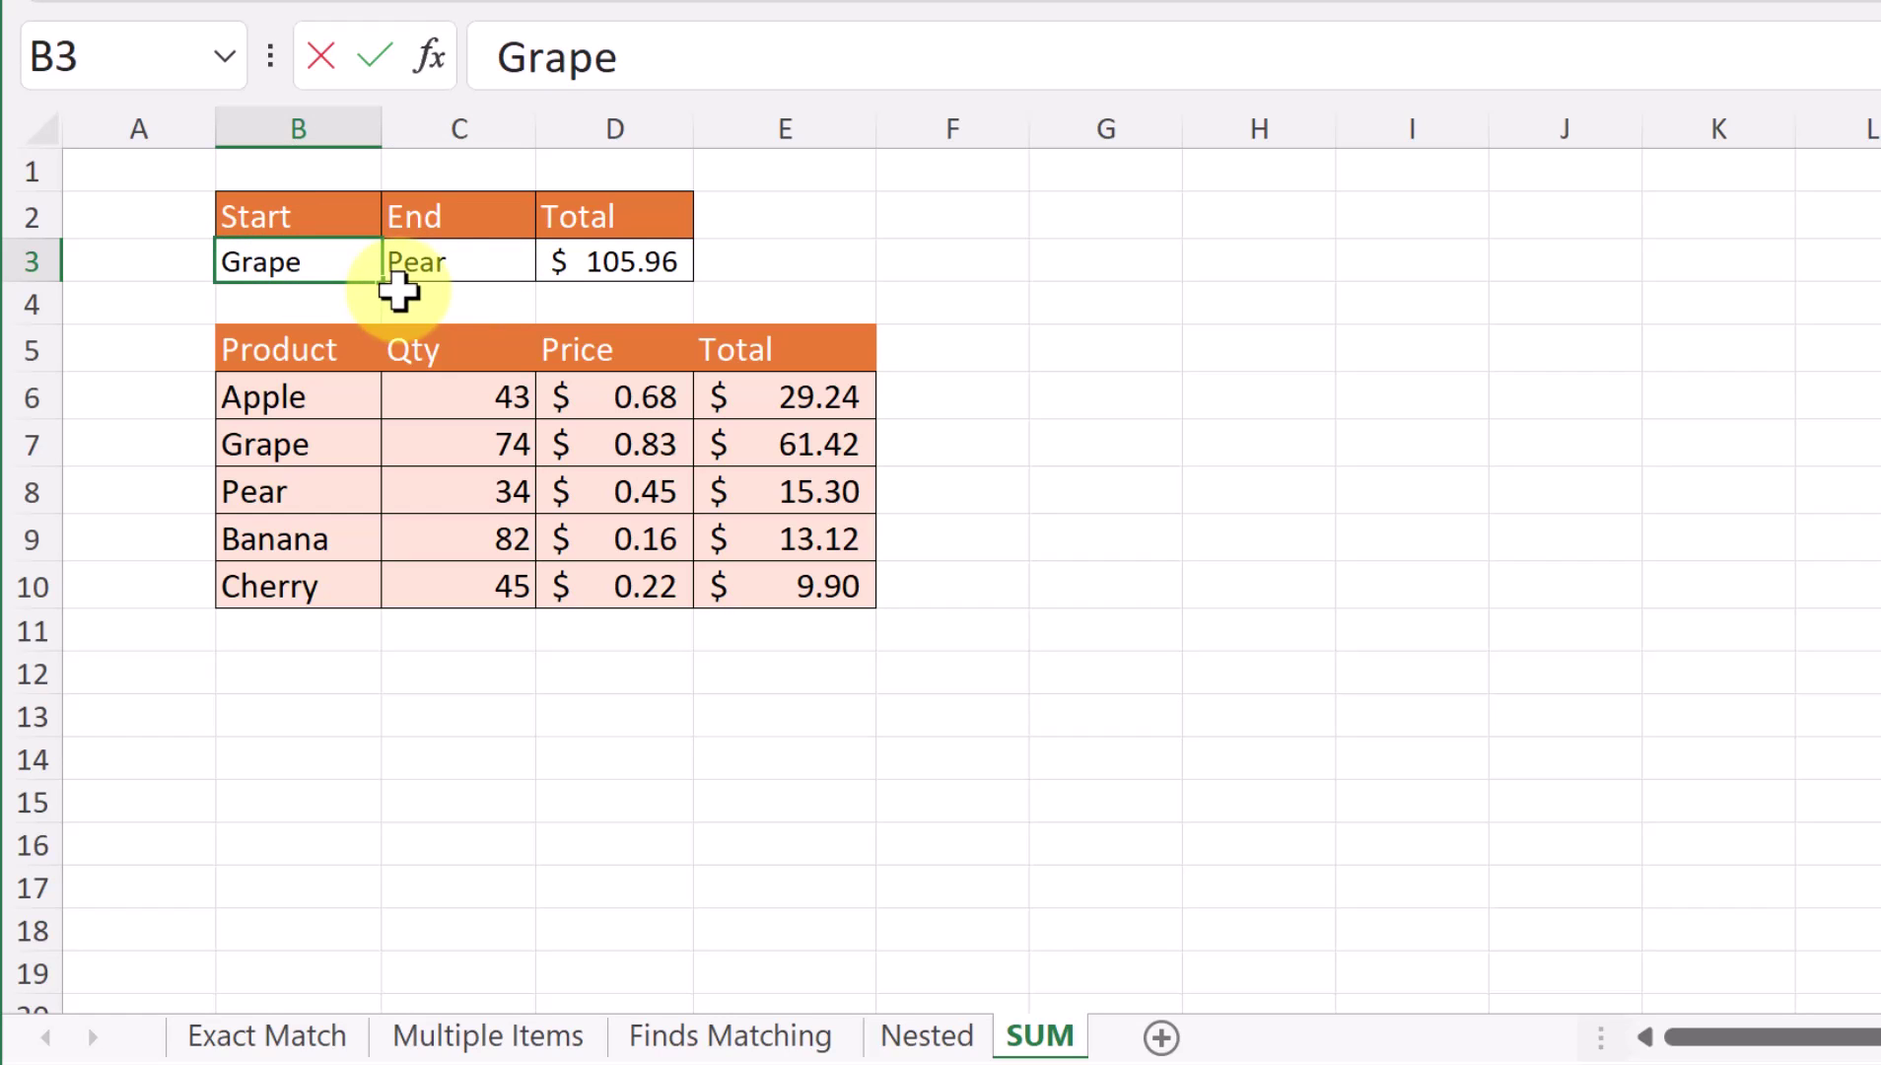
pyautogui.click(457, 274)
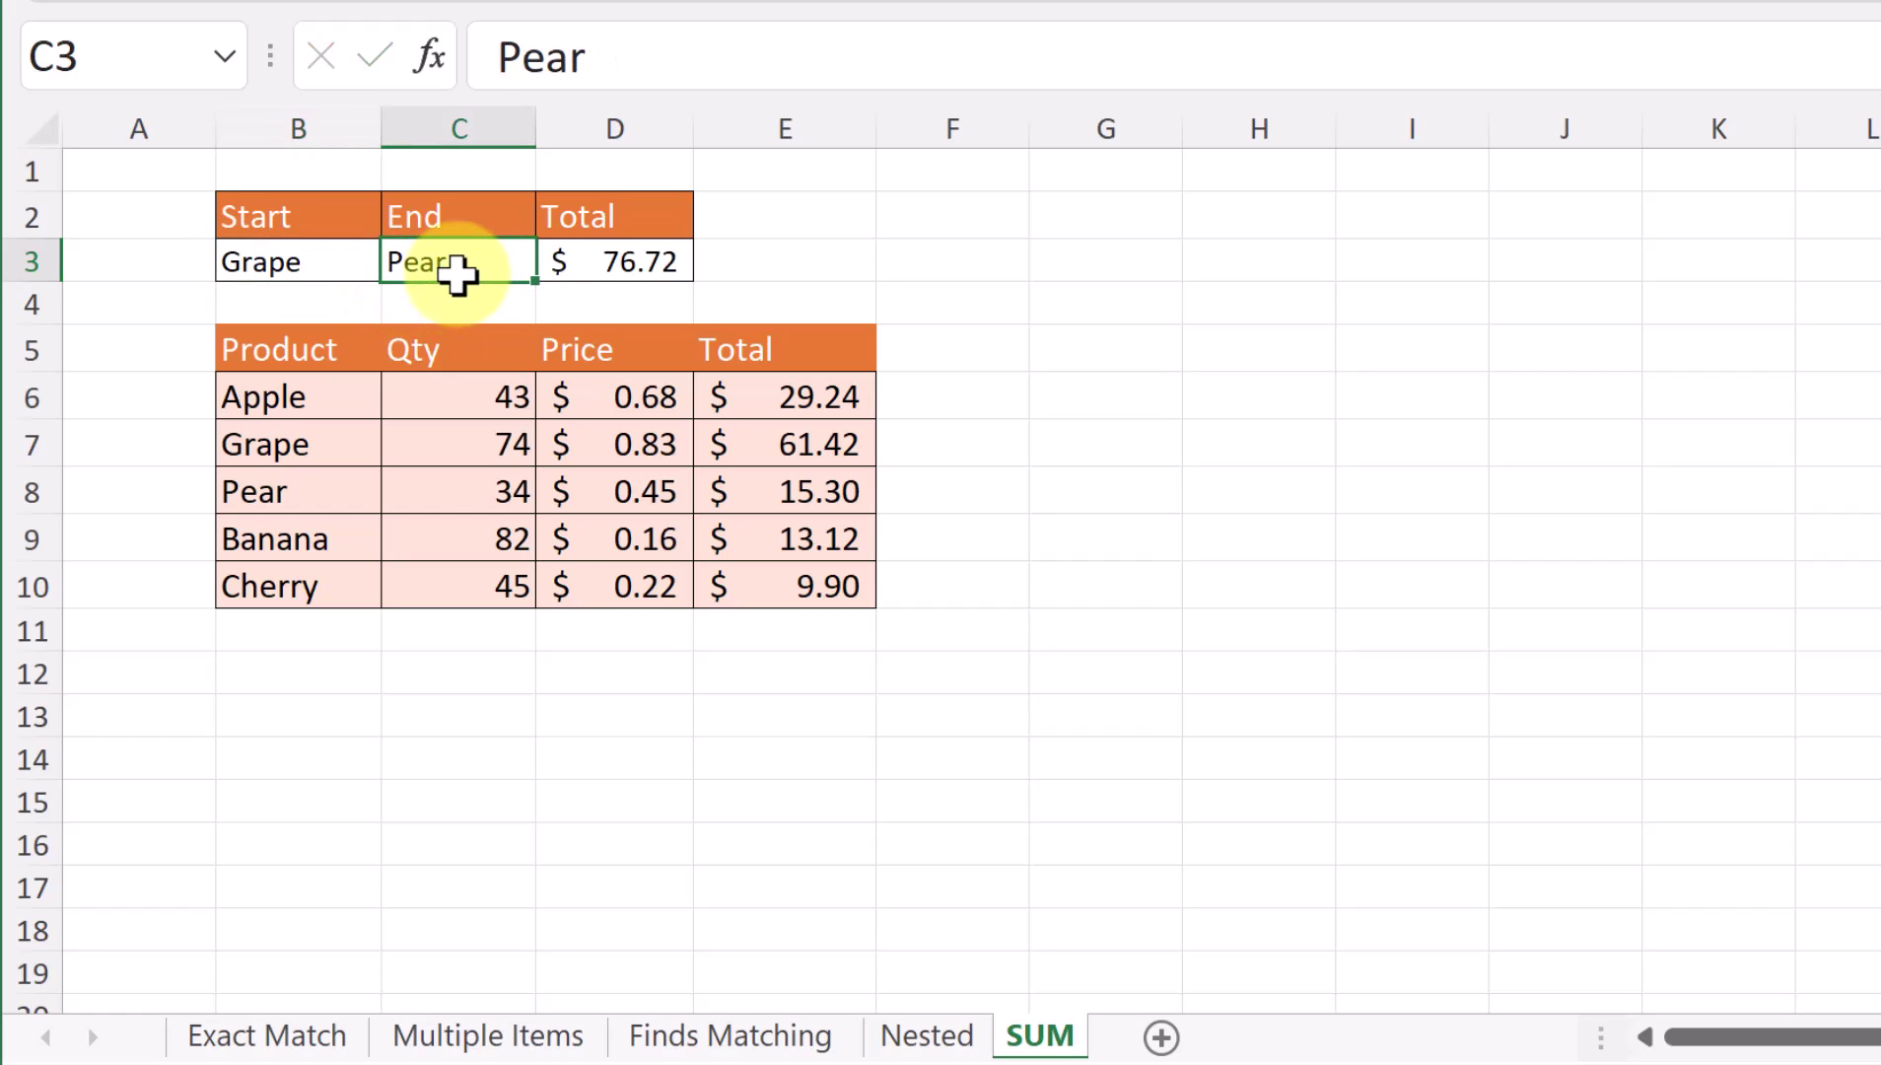
pyautogui.write('Cherry')
pyautogui.press('Return')
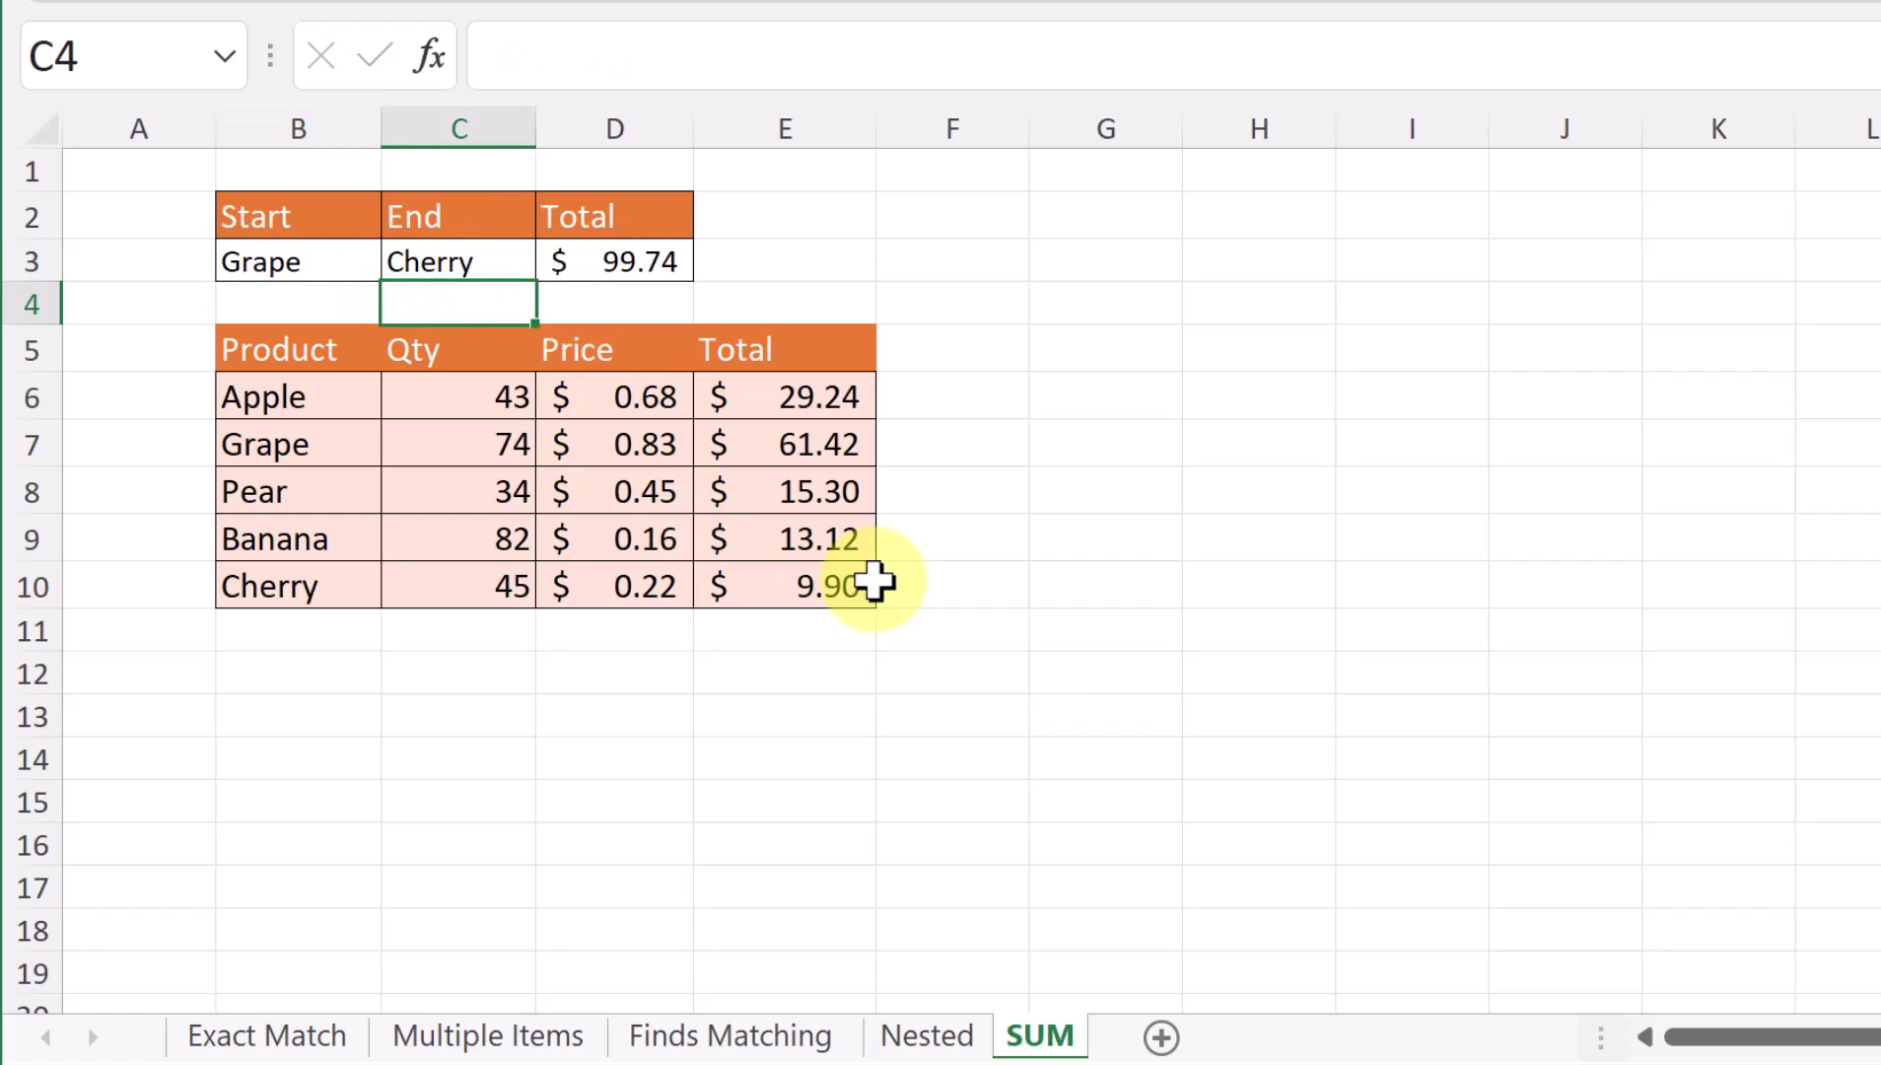
# - Examine the individual row totals from Grape through Cherry in E7:E10
pyautogui.click(848, 454)
pyautogui.click(852, 501)
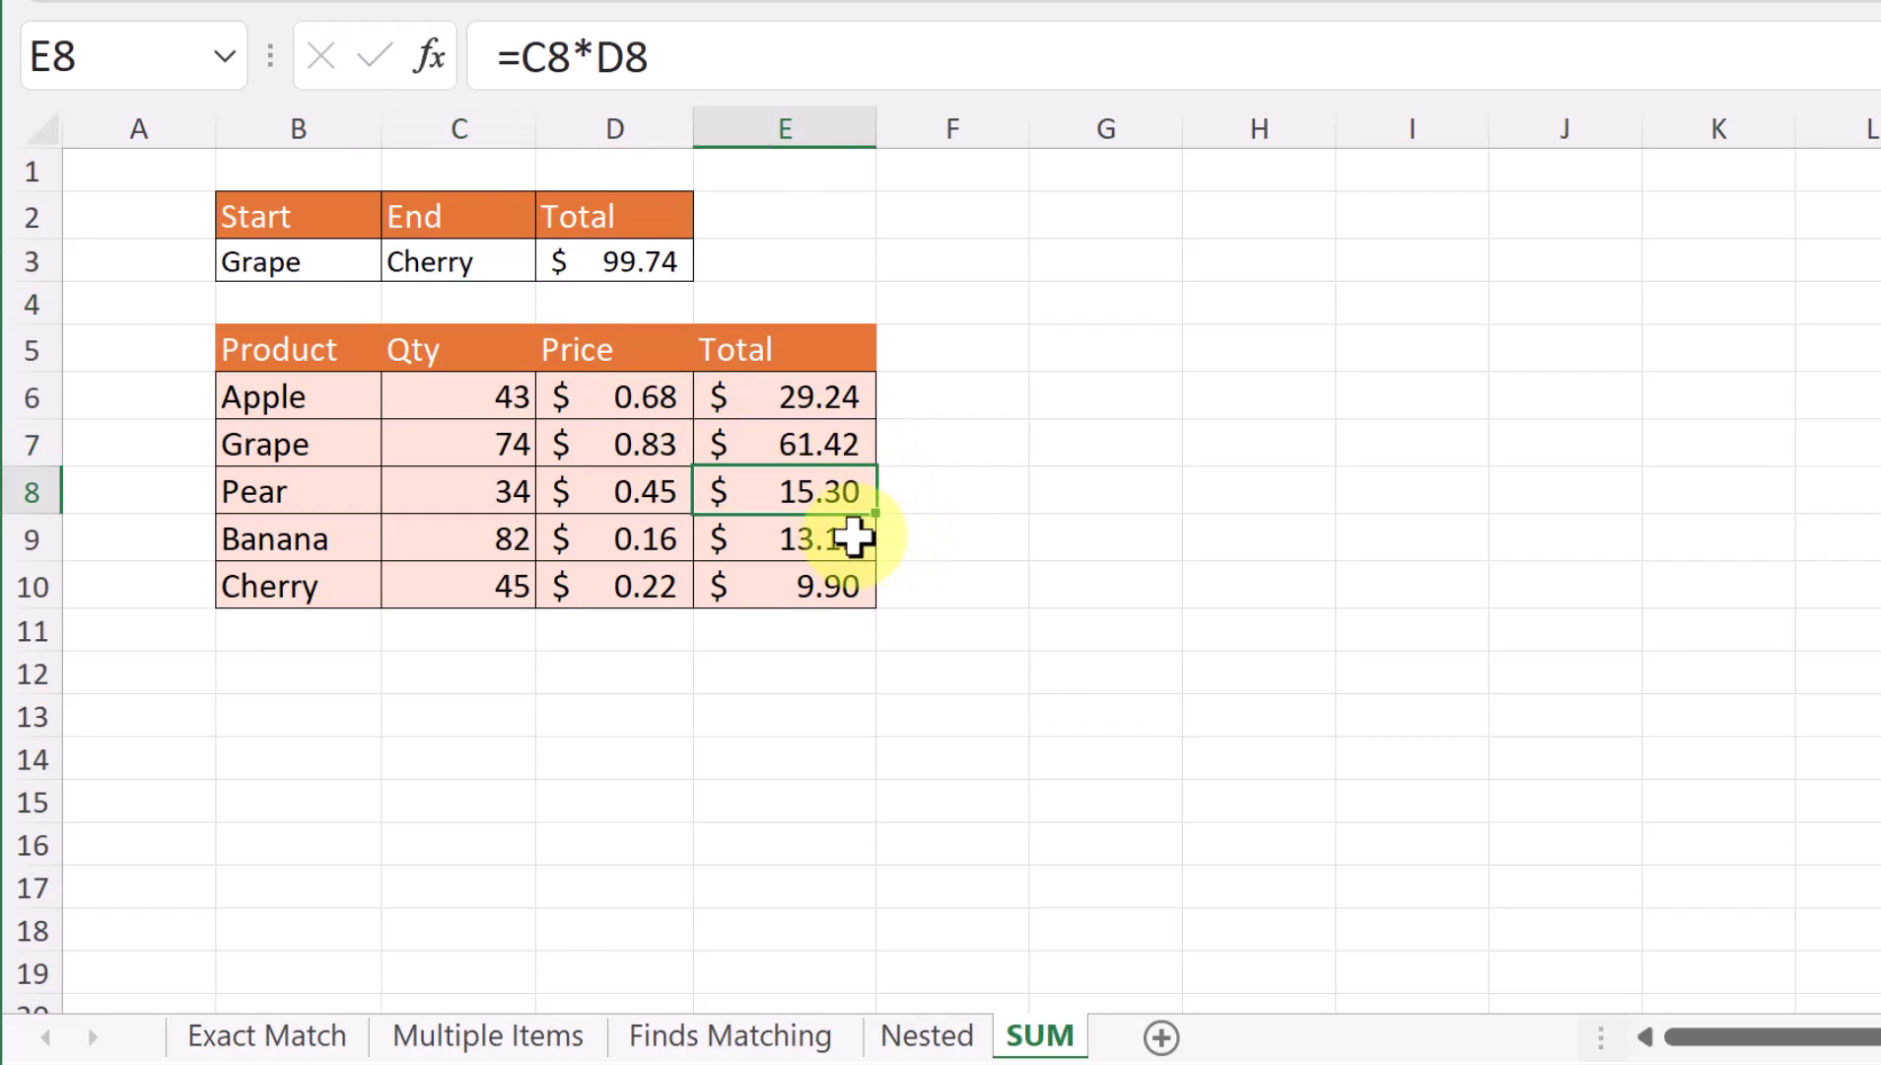
pyautogui.click(854, 538)
pyautogui.click(846, 592)
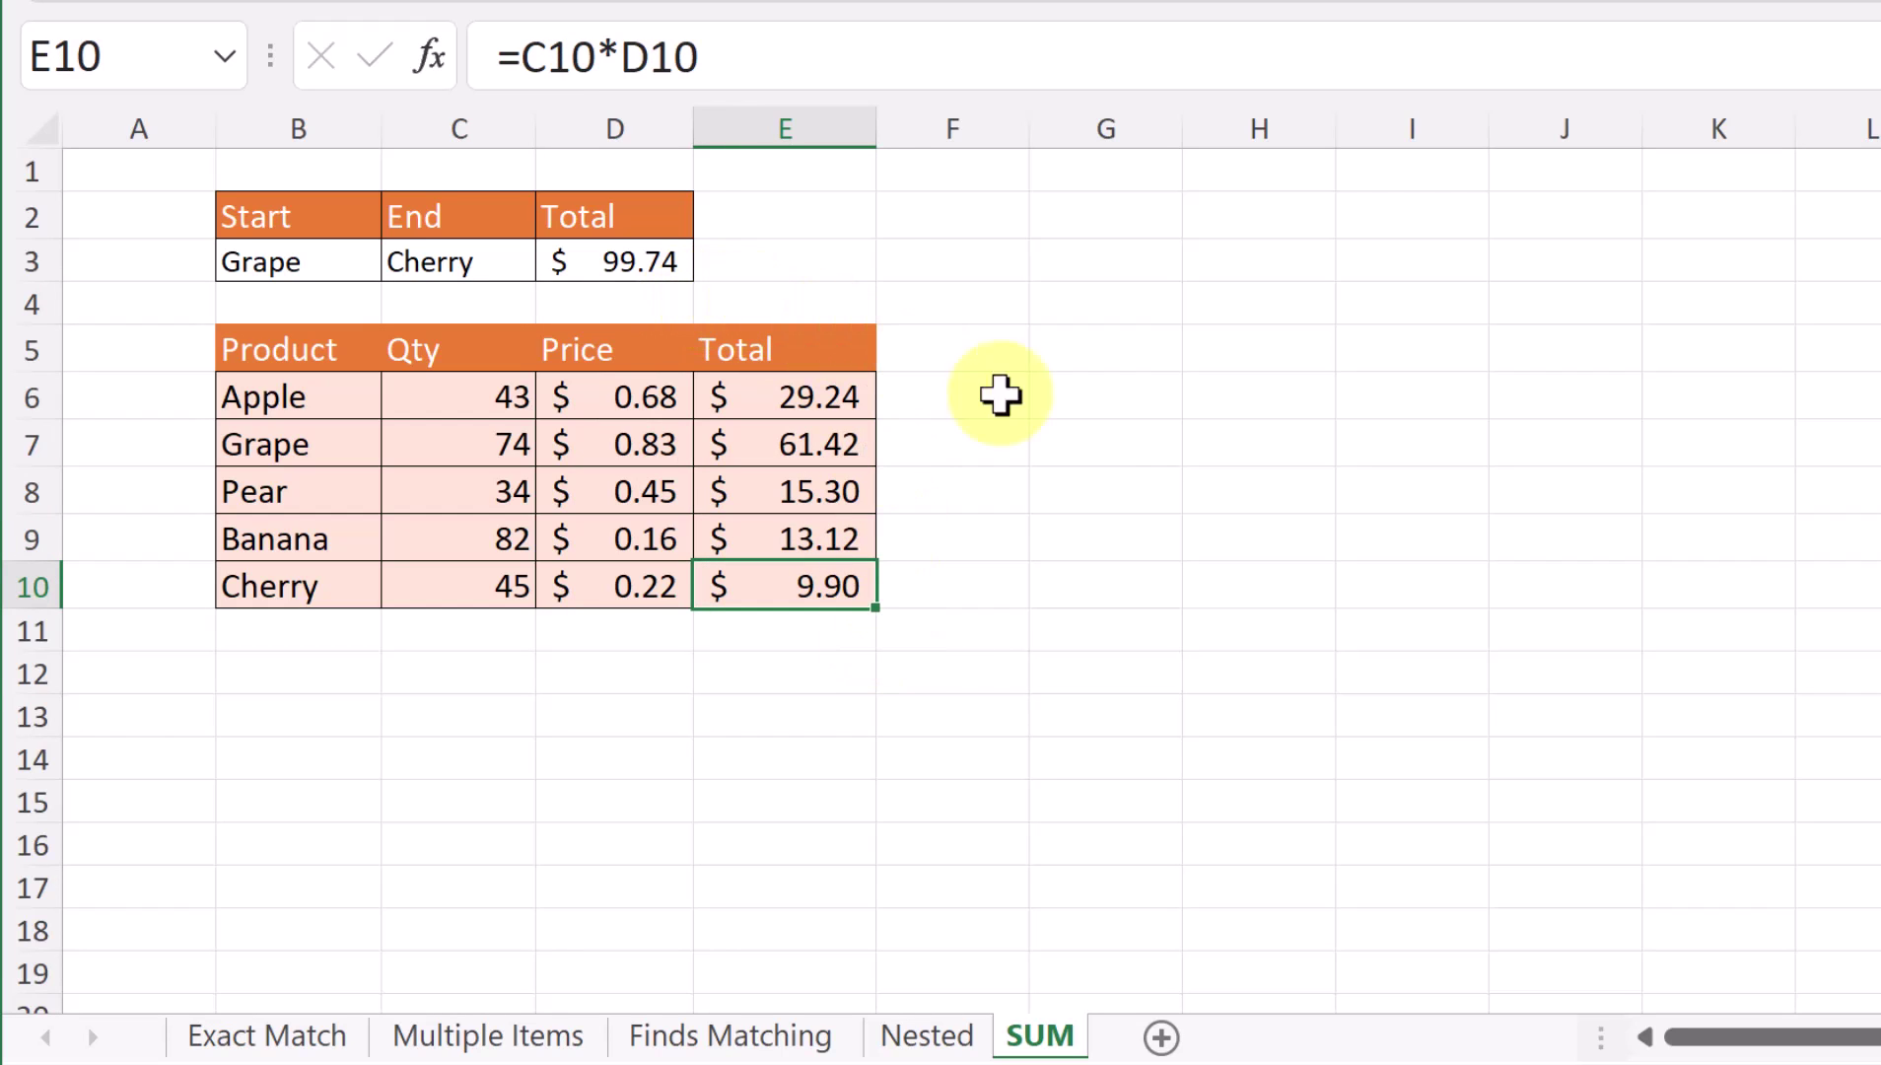
pyautogui.click(1083, 475)
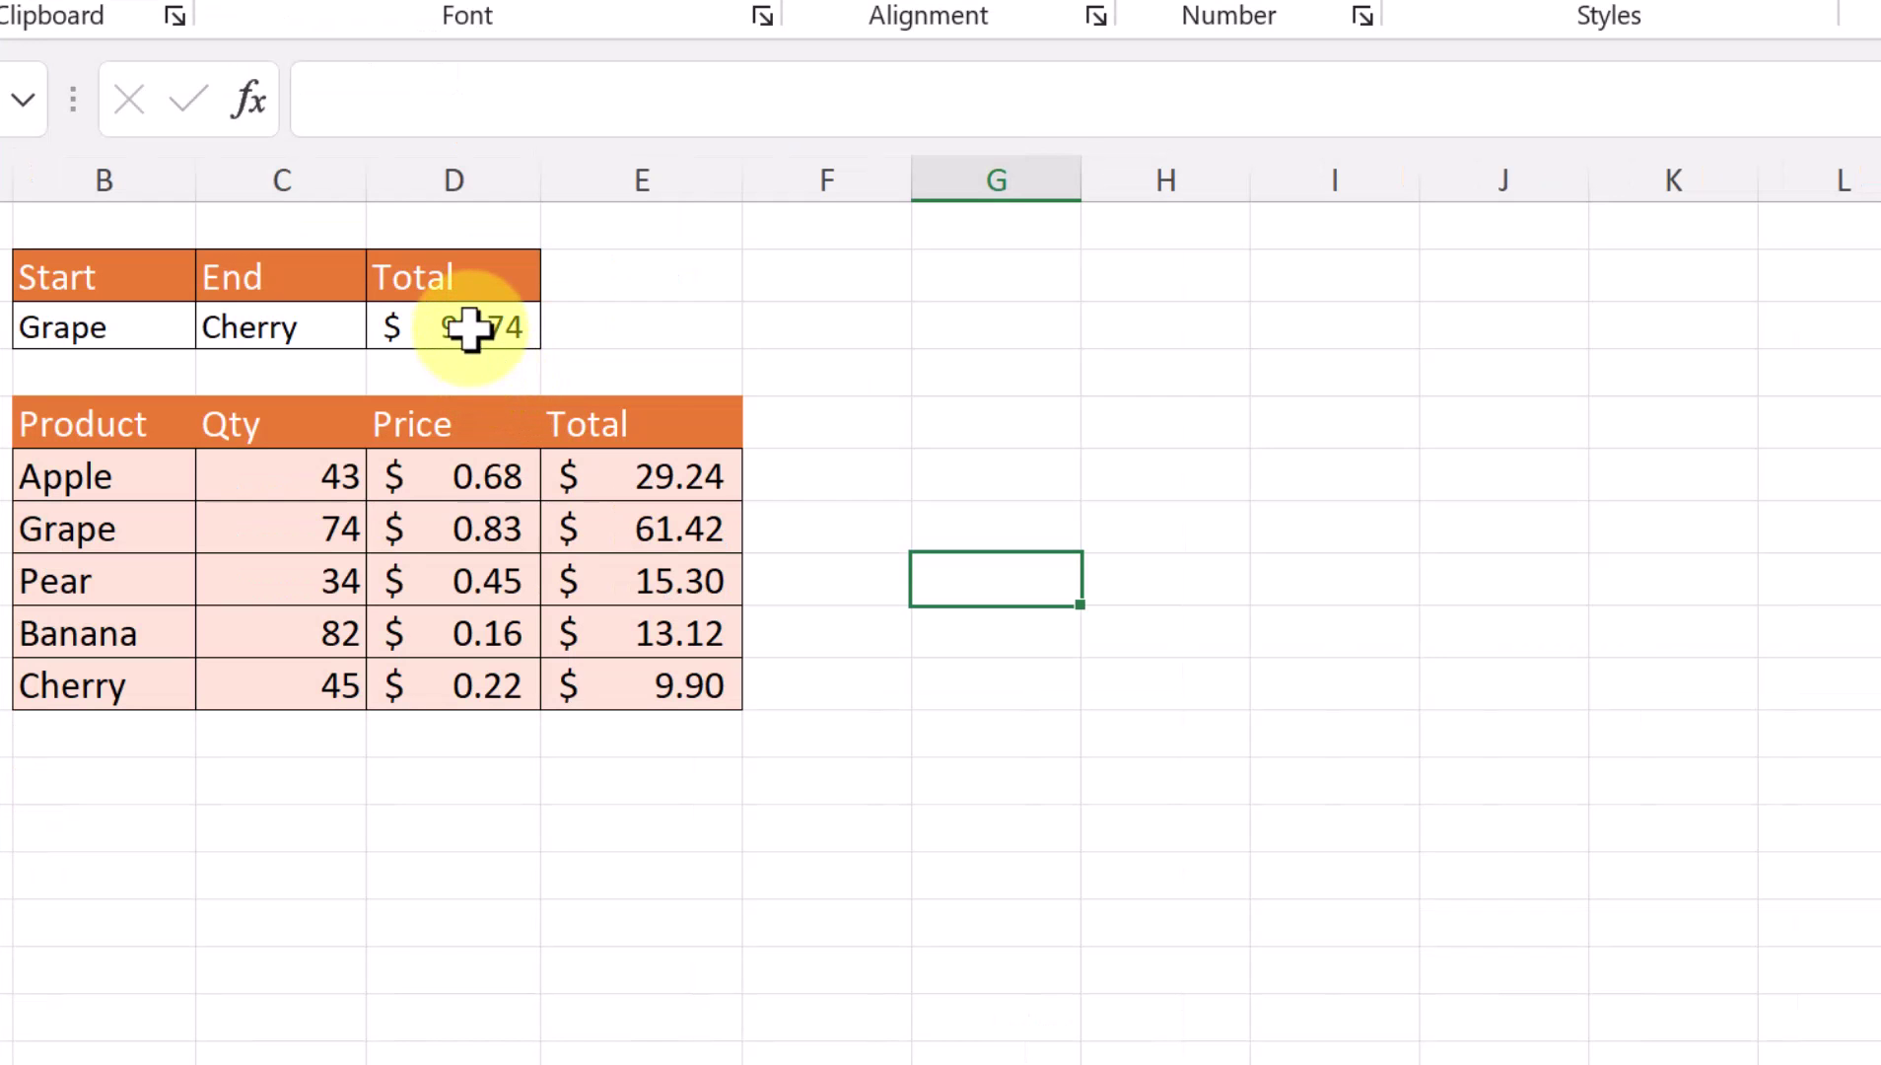
# - Replace the total in D3 with a new SUM formula containing an XLOOKUP that uses the Start cell B3 as its lookup value
pyautogui.click(470, 330)
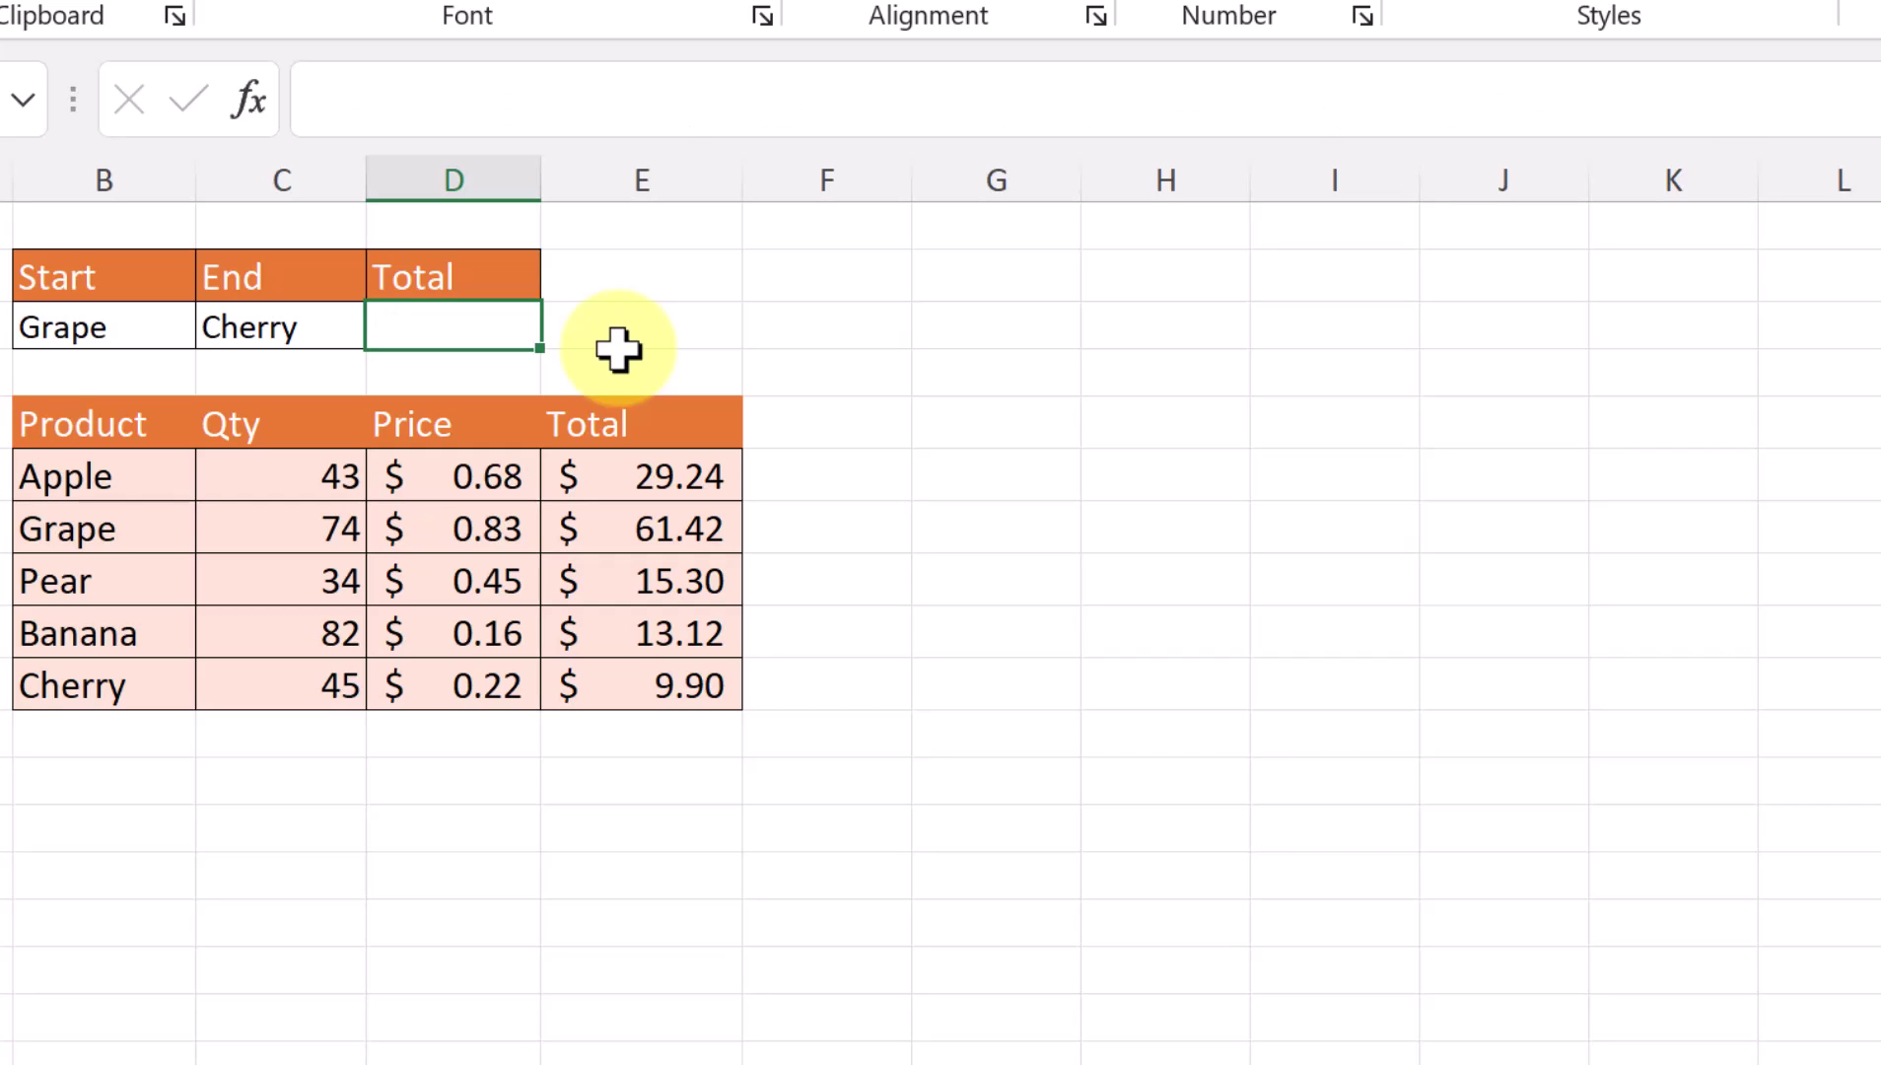
pyautogui.write('=')
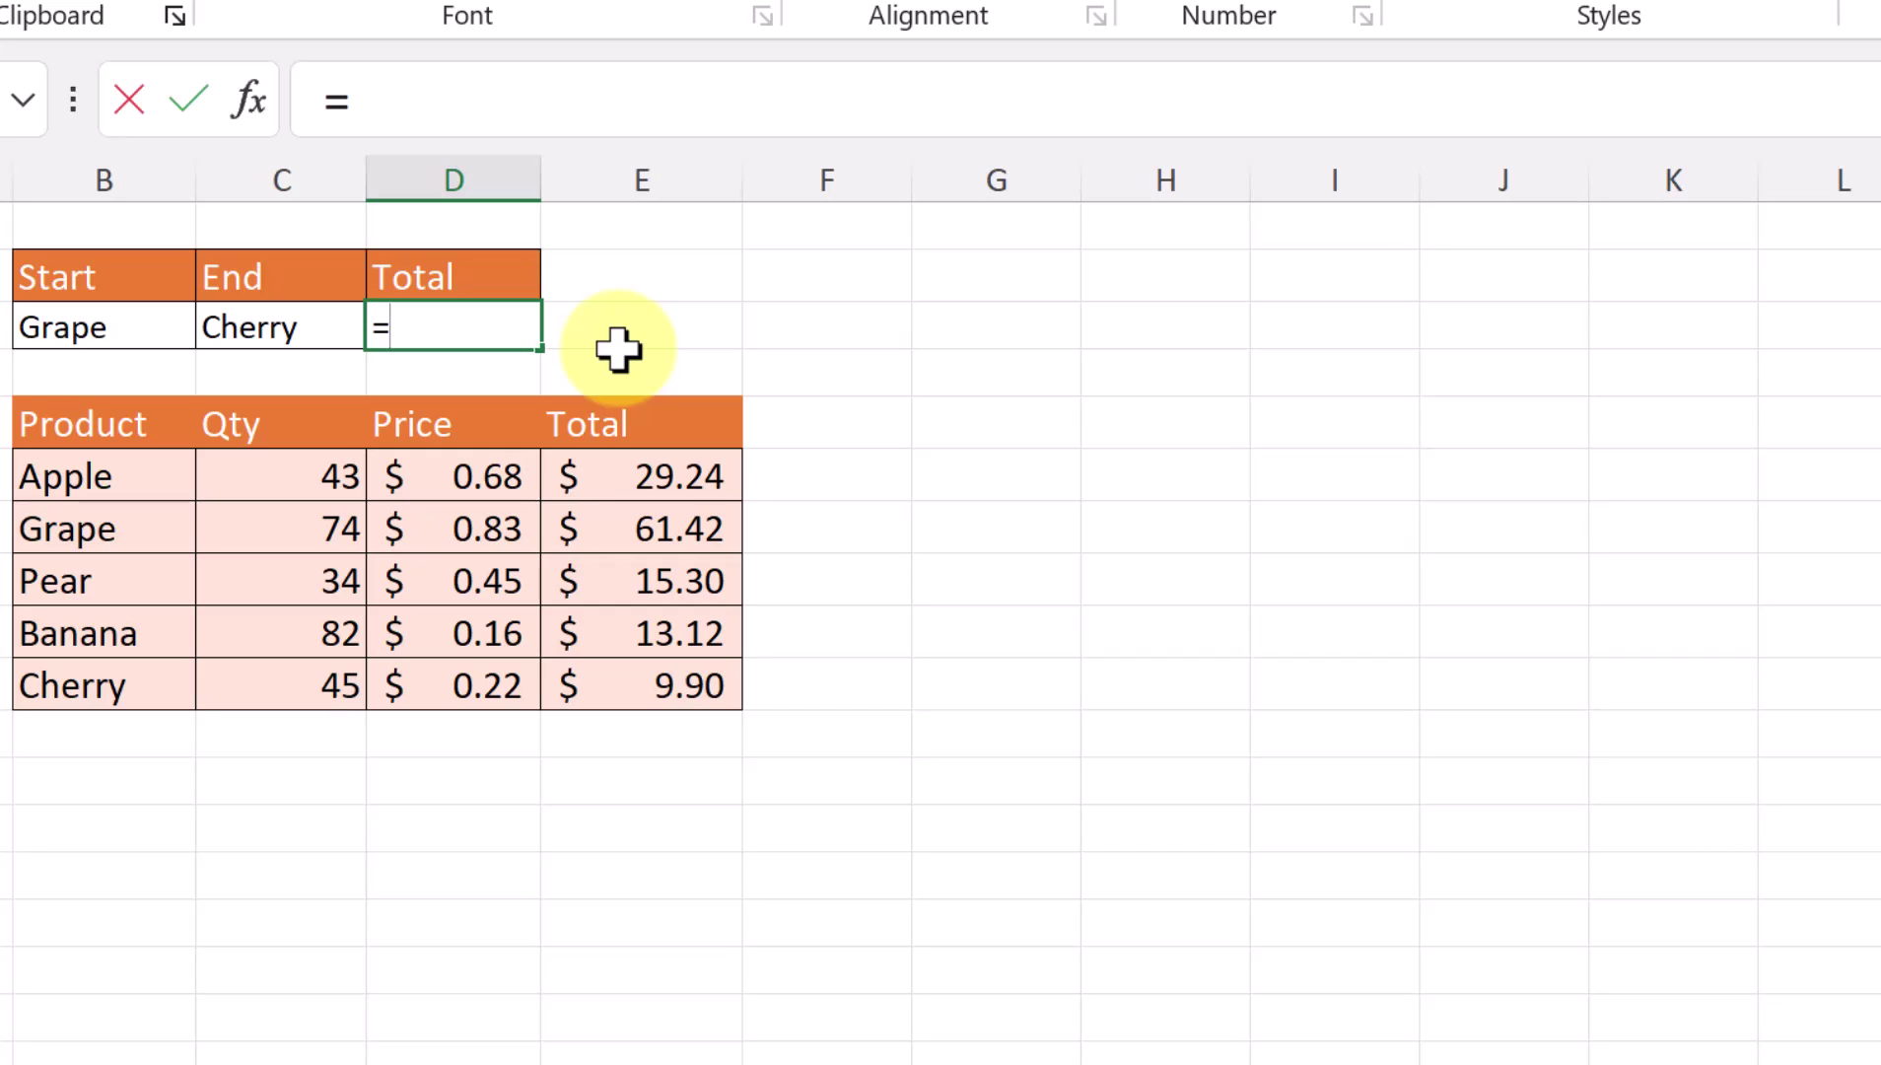
pyautogui.write('sum')
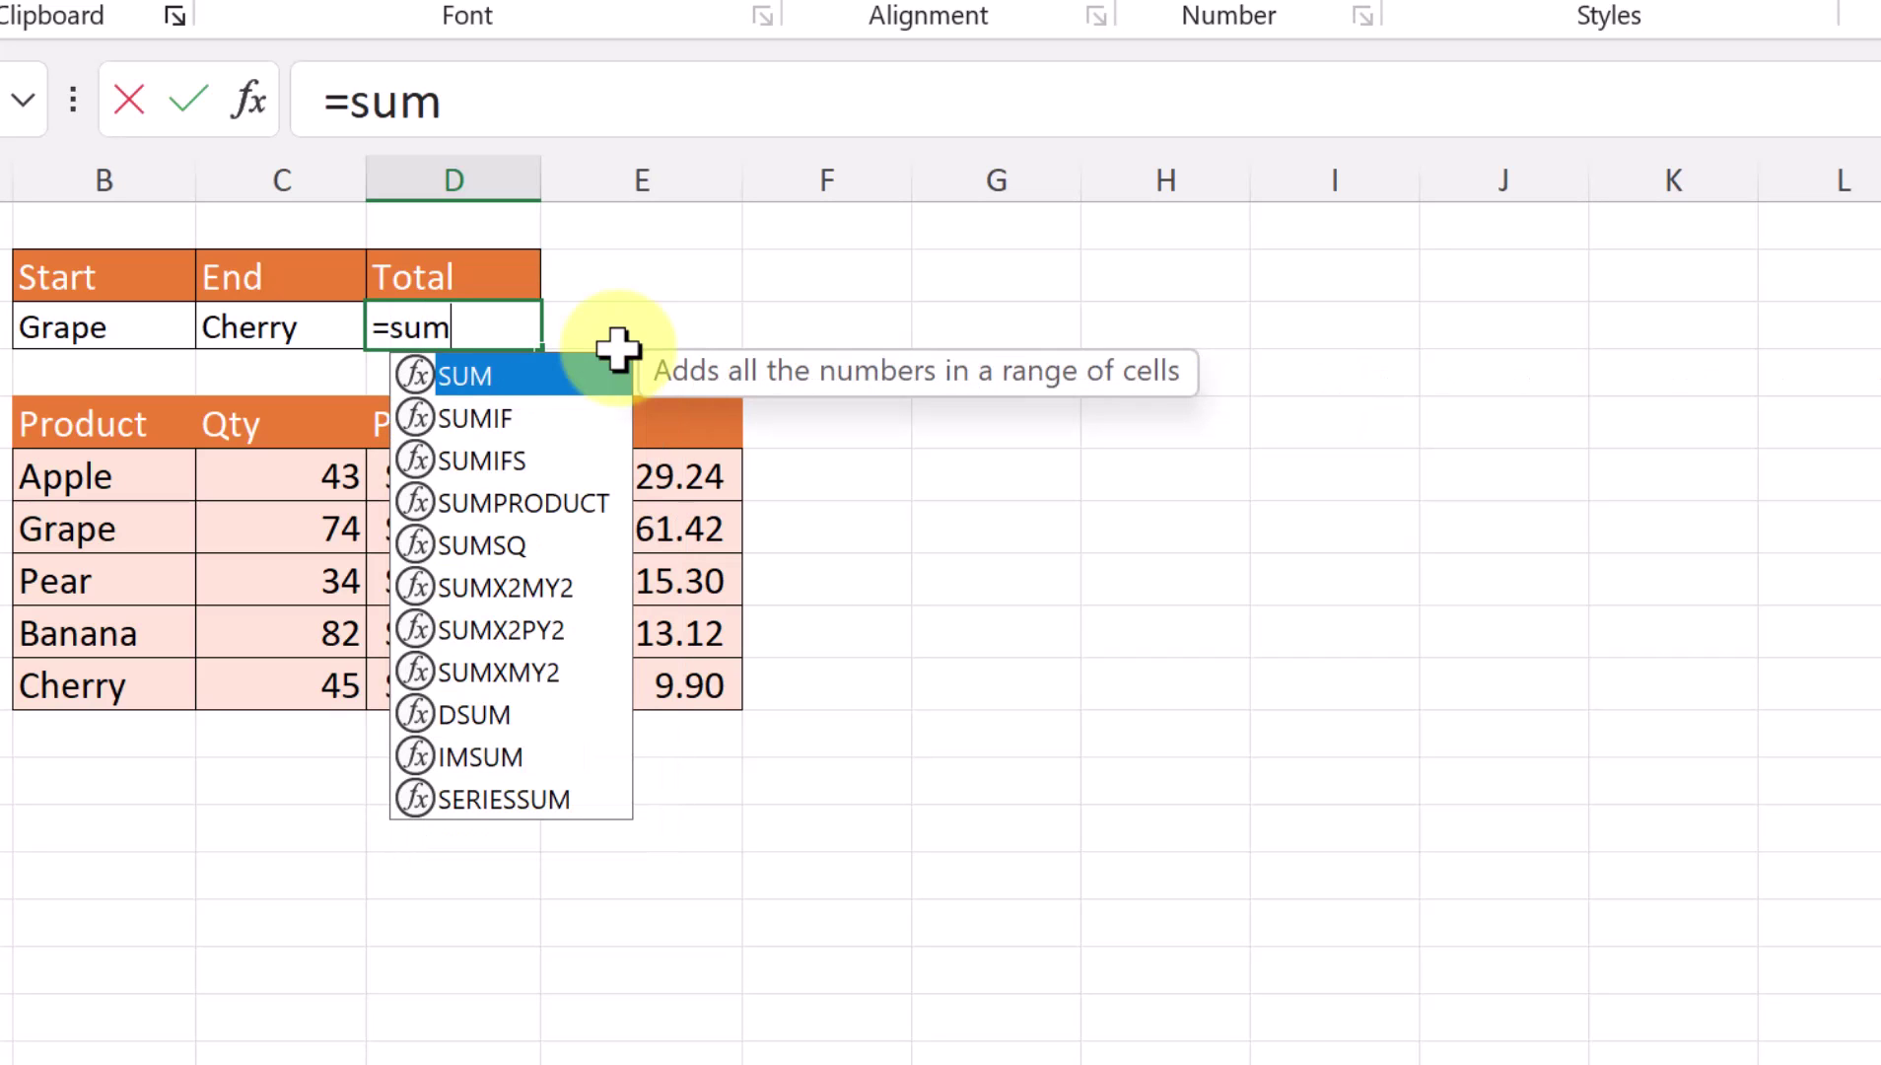
pyautogui.doubleClick(492, 374)
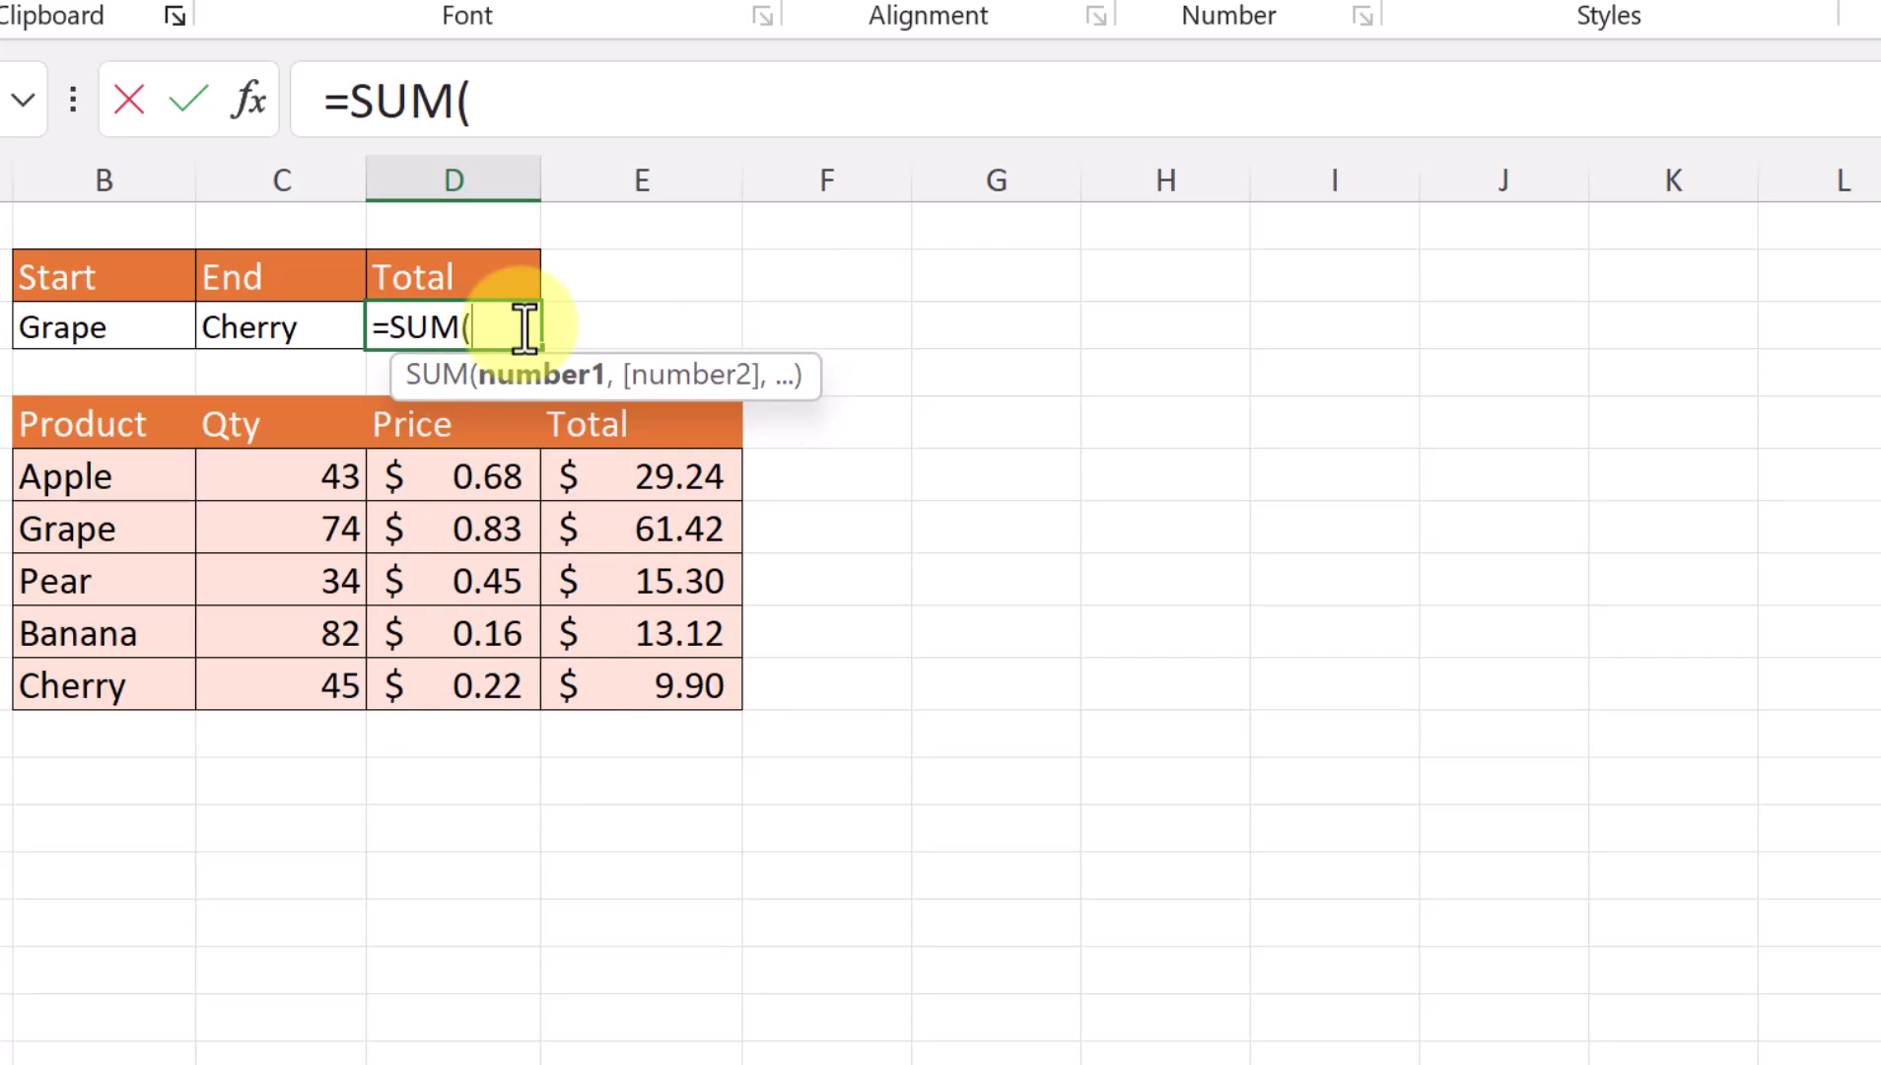
pyautogui.write('xl')
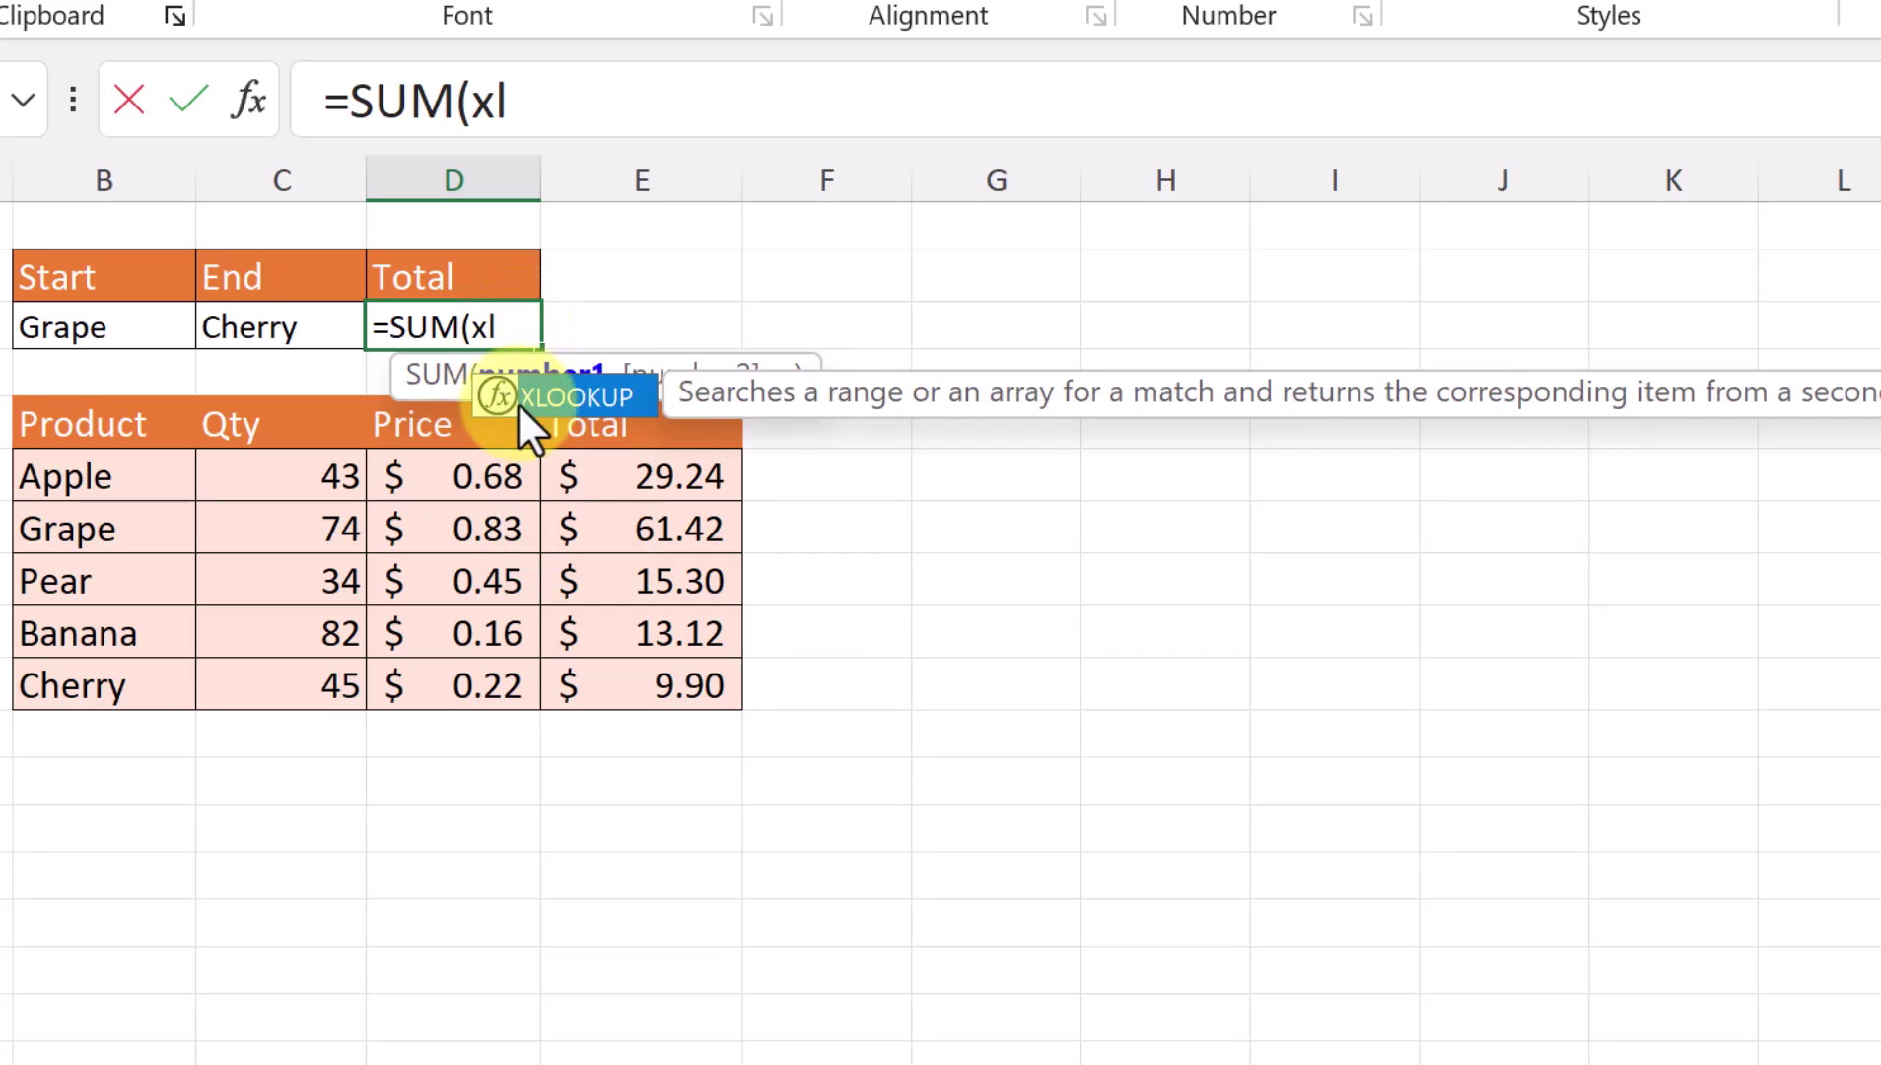
pyautogui.doubleClick(549, 396)
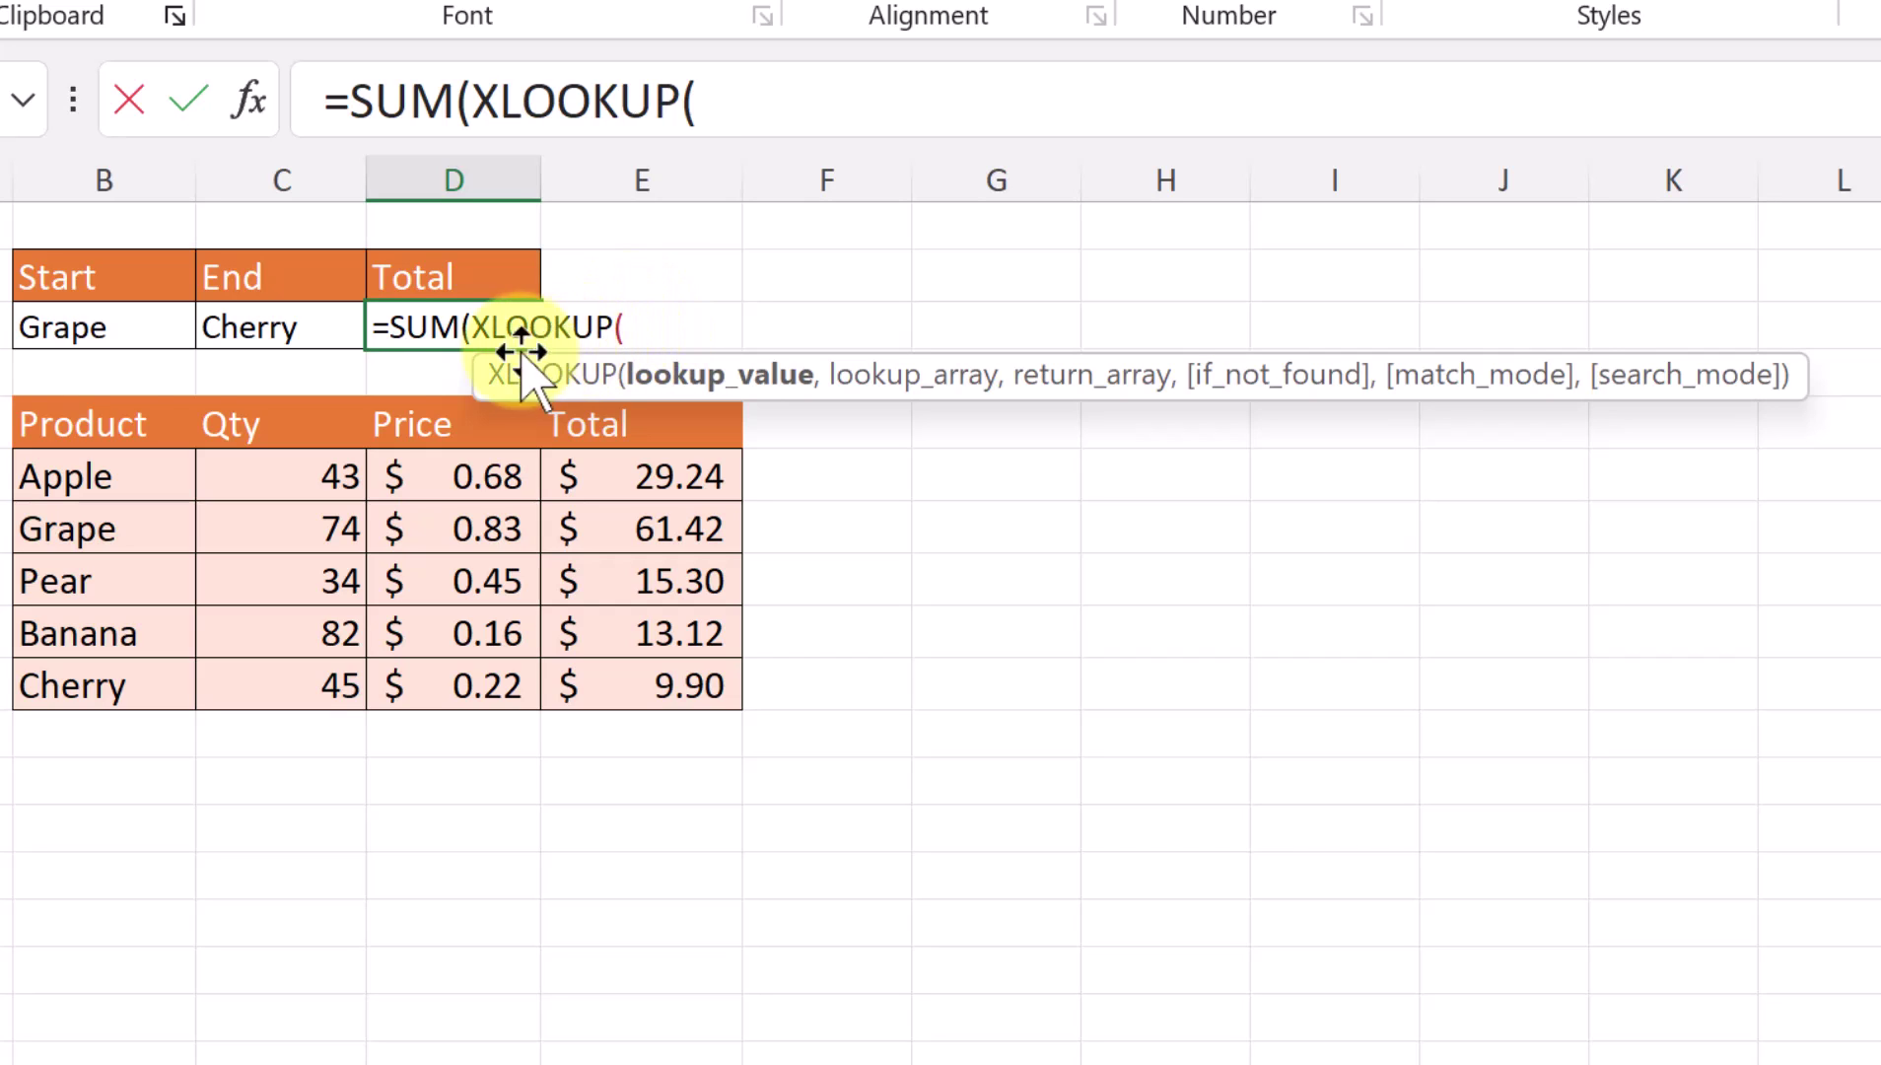
pyautogui.click(115, 338)
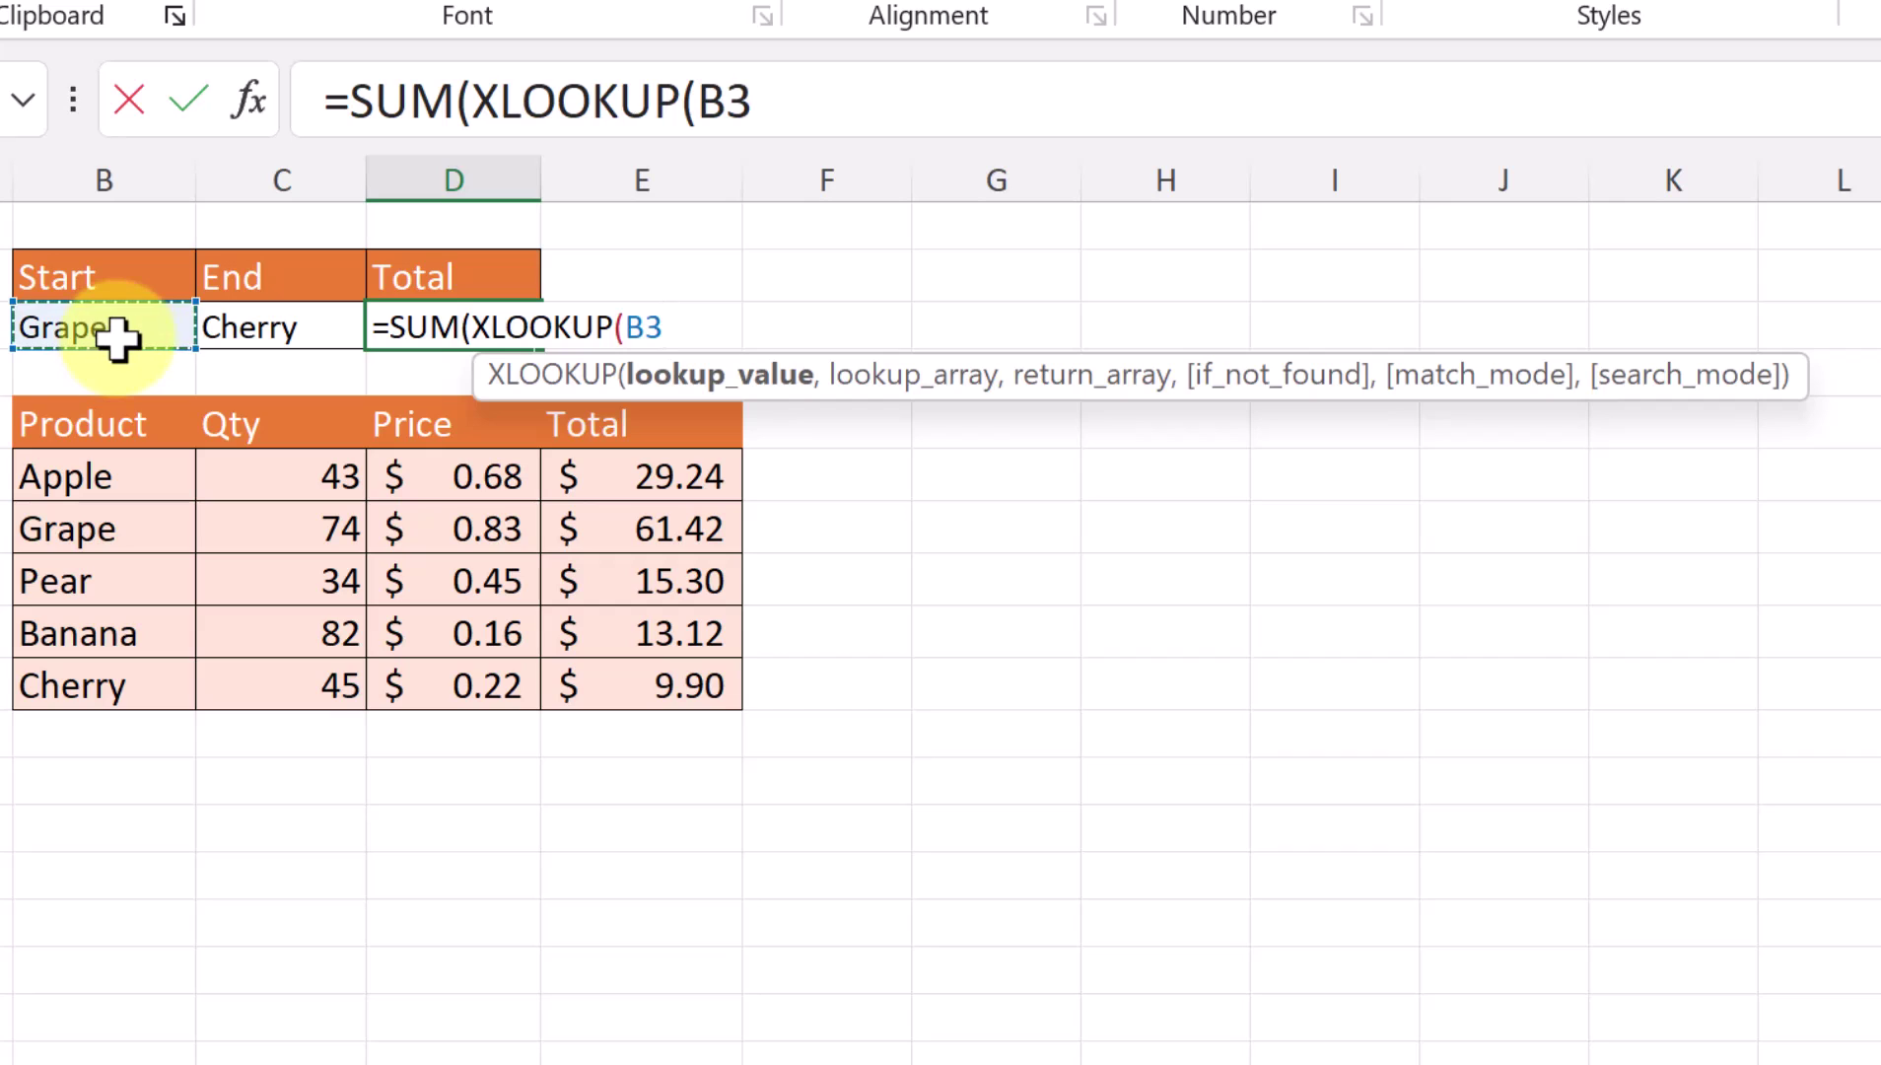
# - Add the product names B6:B10 as the XLOOKUP's lookup array
pyautogui.write(',')
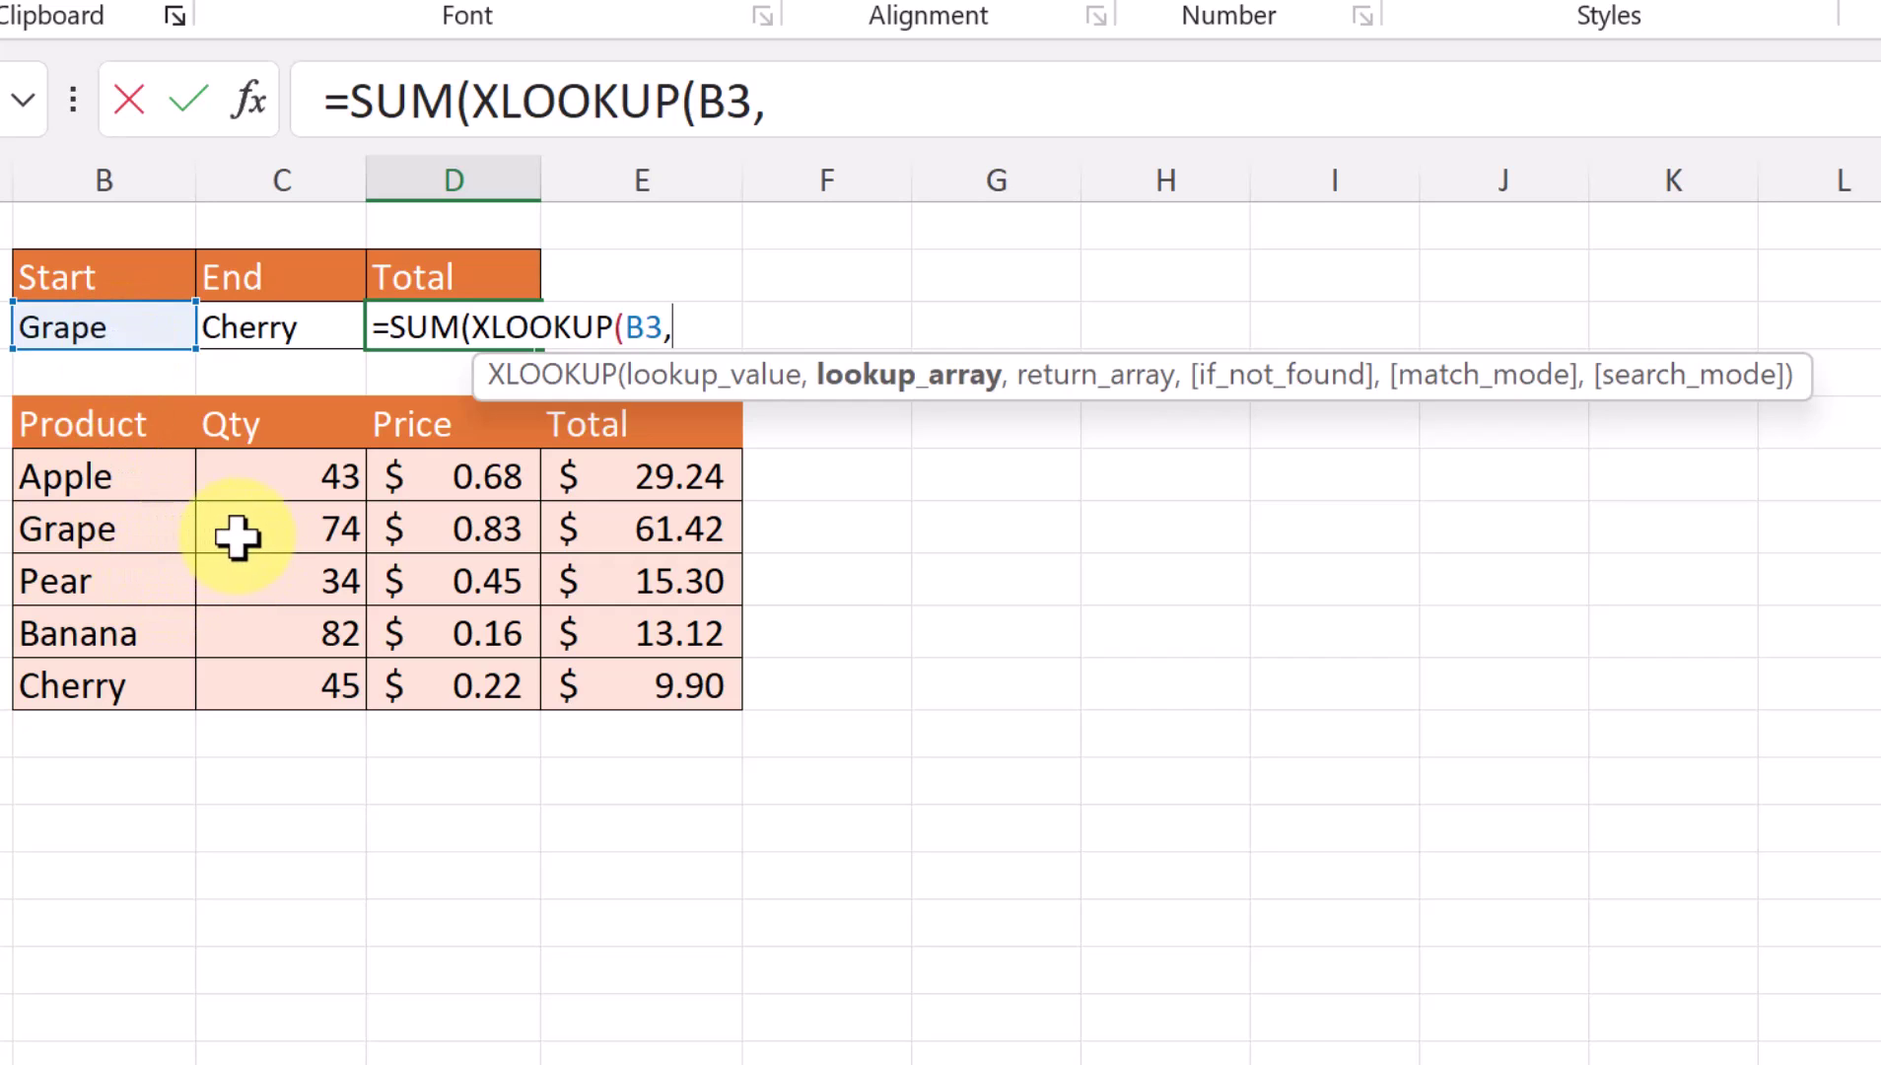
pyautogui.moveTo(118, 495); pyautogui.dragTo(123, 680)
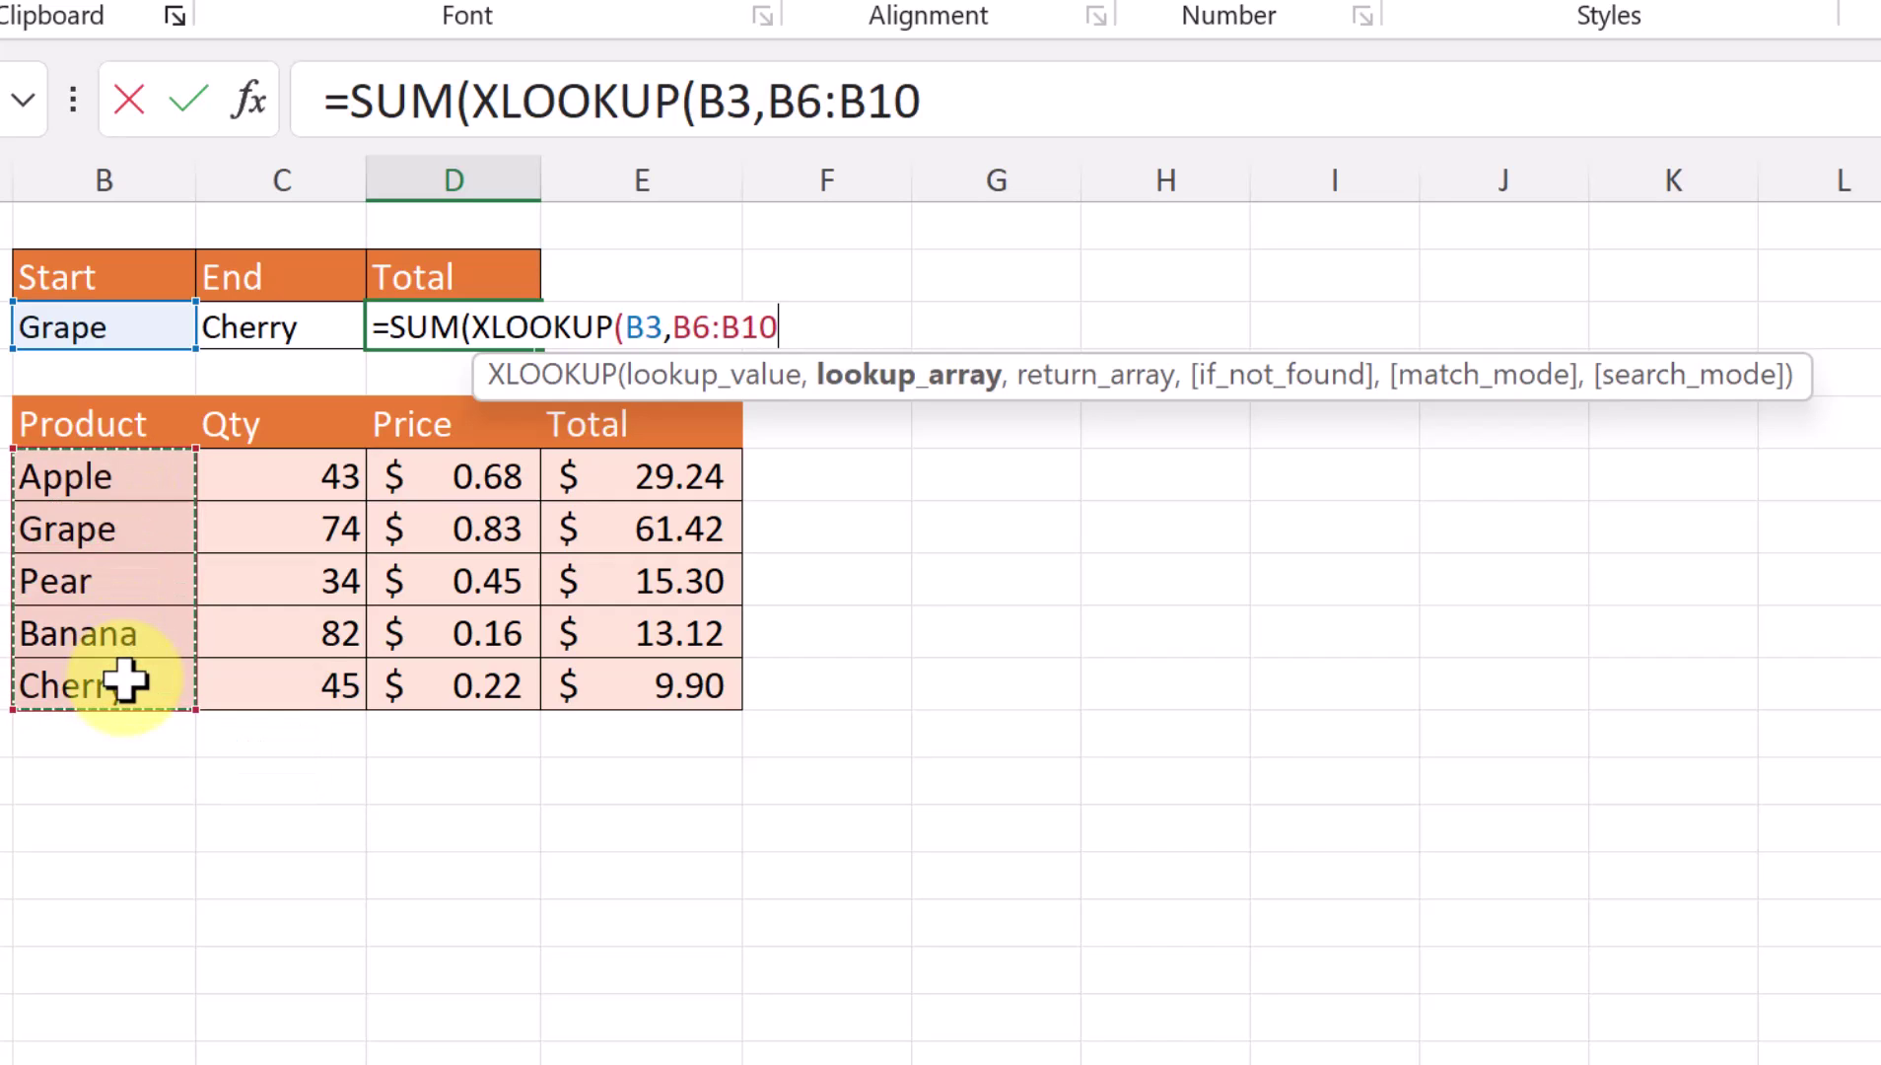
pyautogui.write(',')
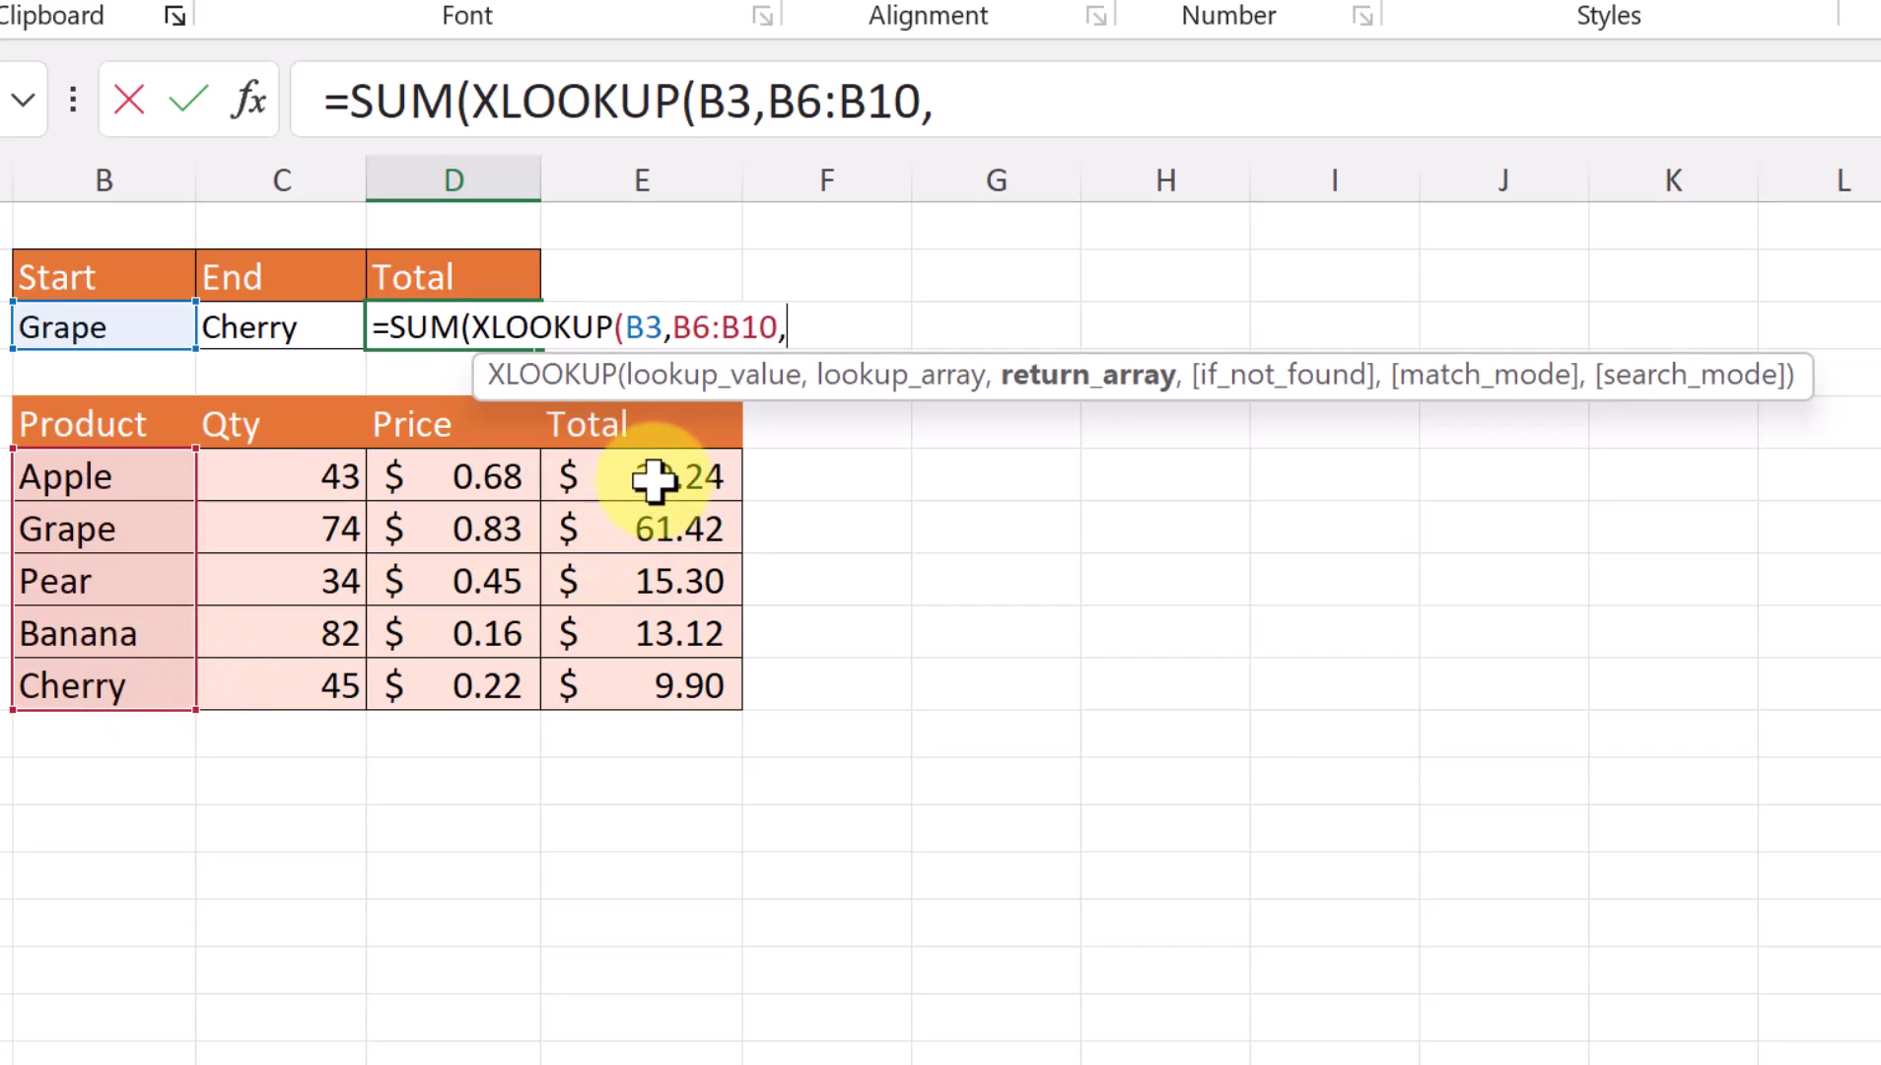
# - Add the totals E6:E10 as the first XLOOKUP's return array, close it and append a colon range operator
pyautogui.moveTo(657, 481); pyautogui.dragTo(663, 671)
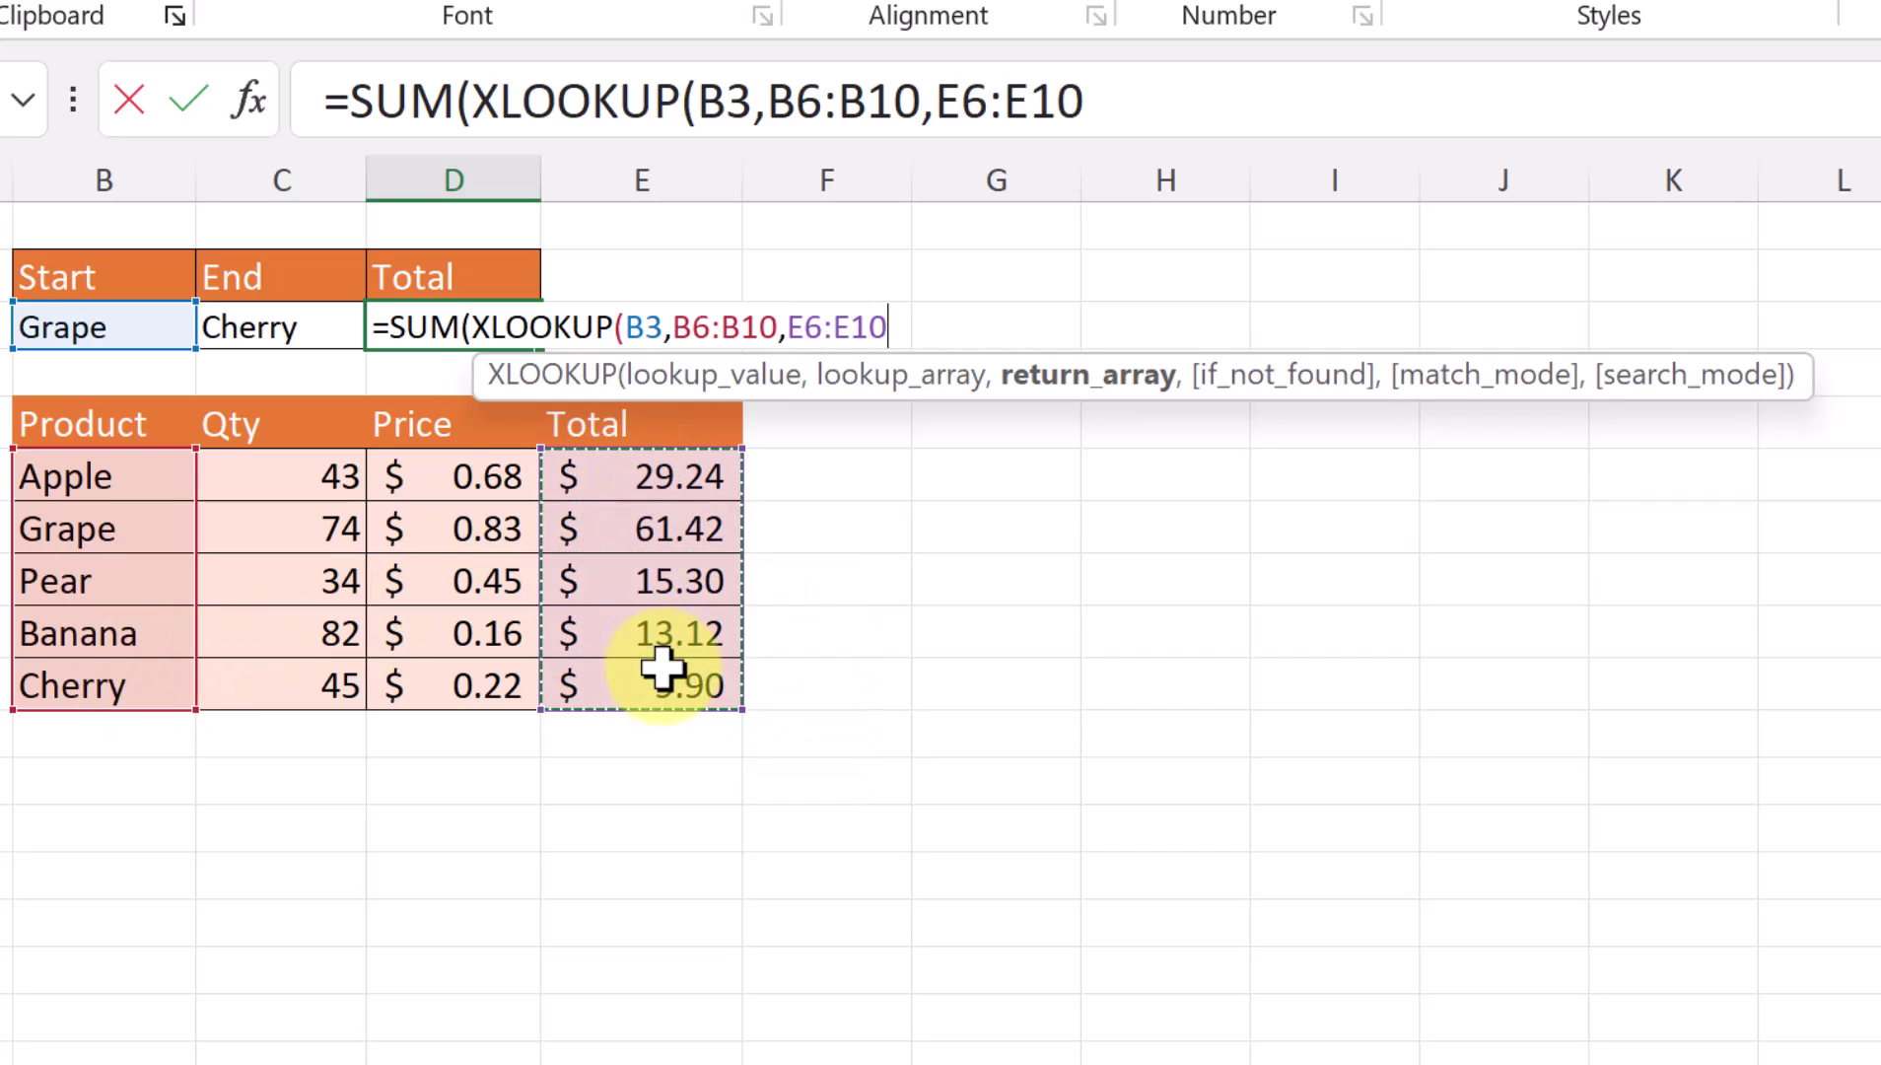
pyautogui.click(1102, 117)
pyautogui.write('):')
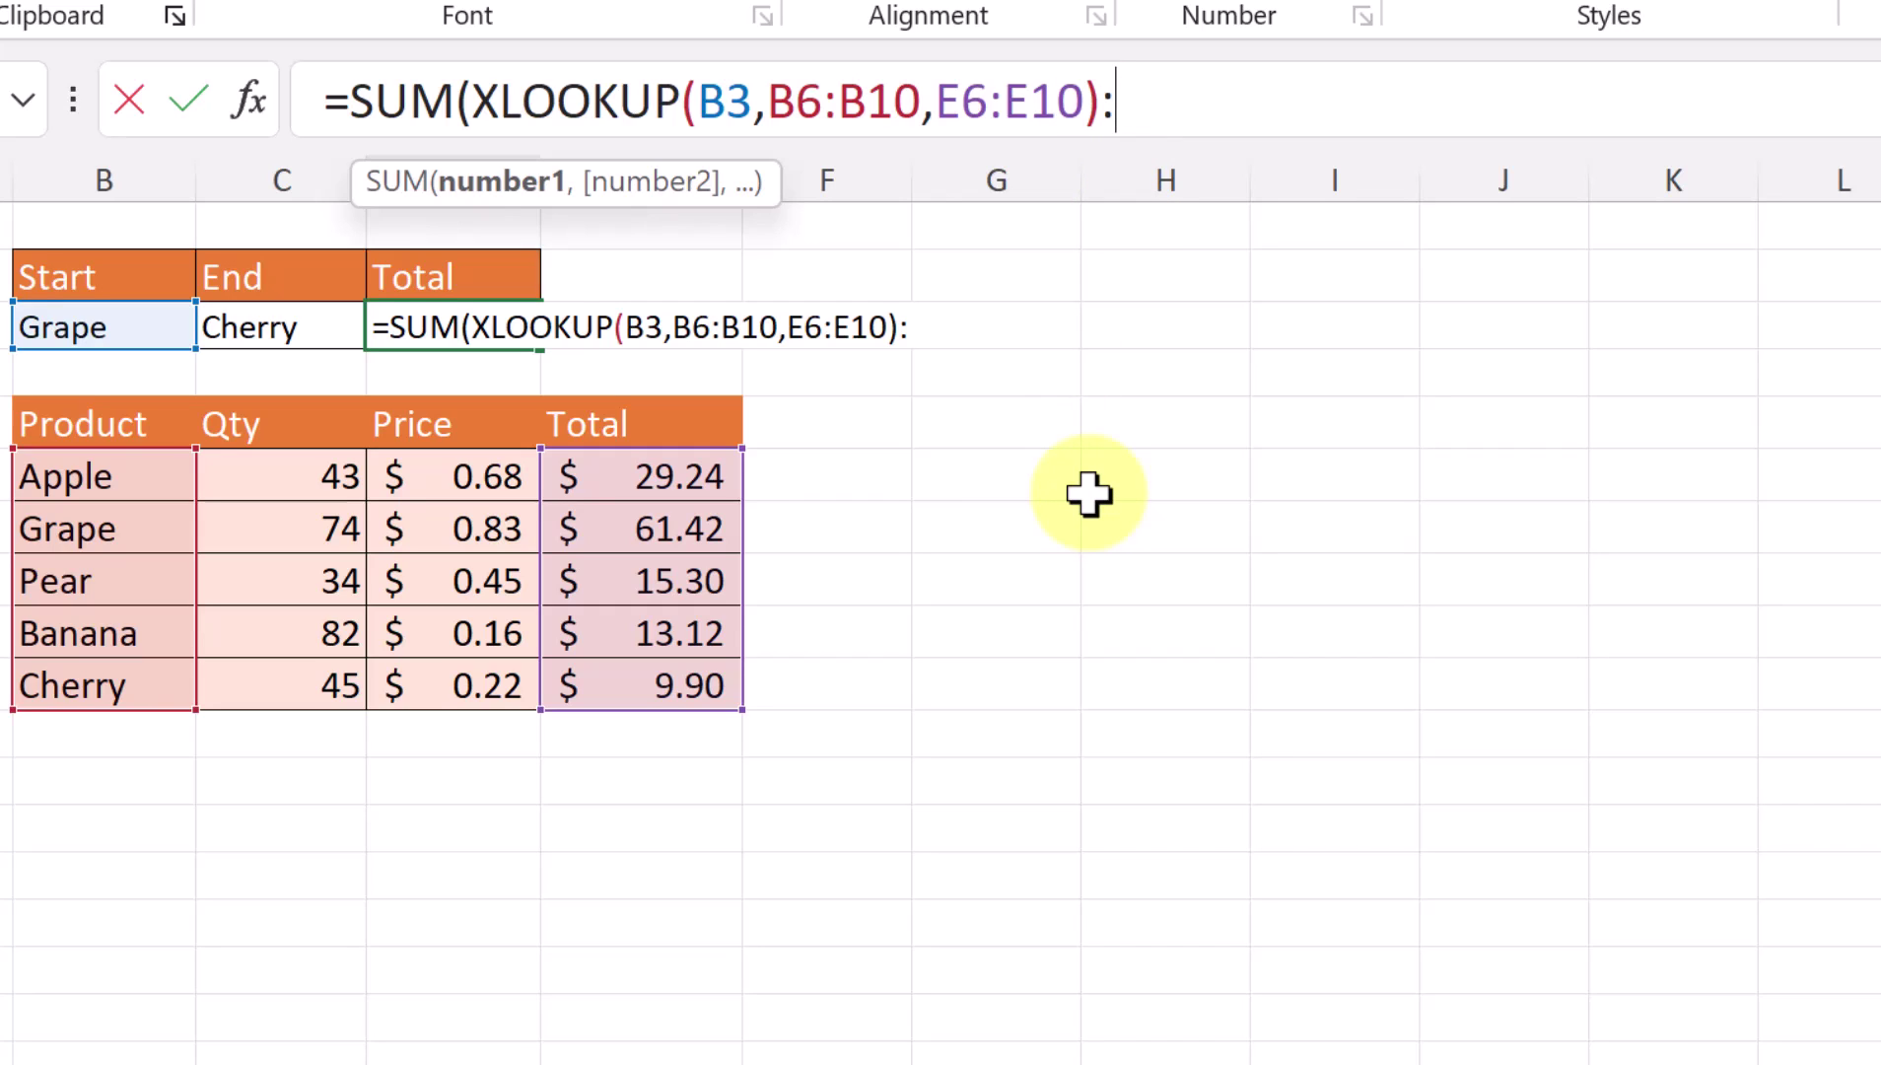
# - Add a second XLOOKUP after the colon, using the End cell C3 as its lookup value
pyautogui.write('xl')
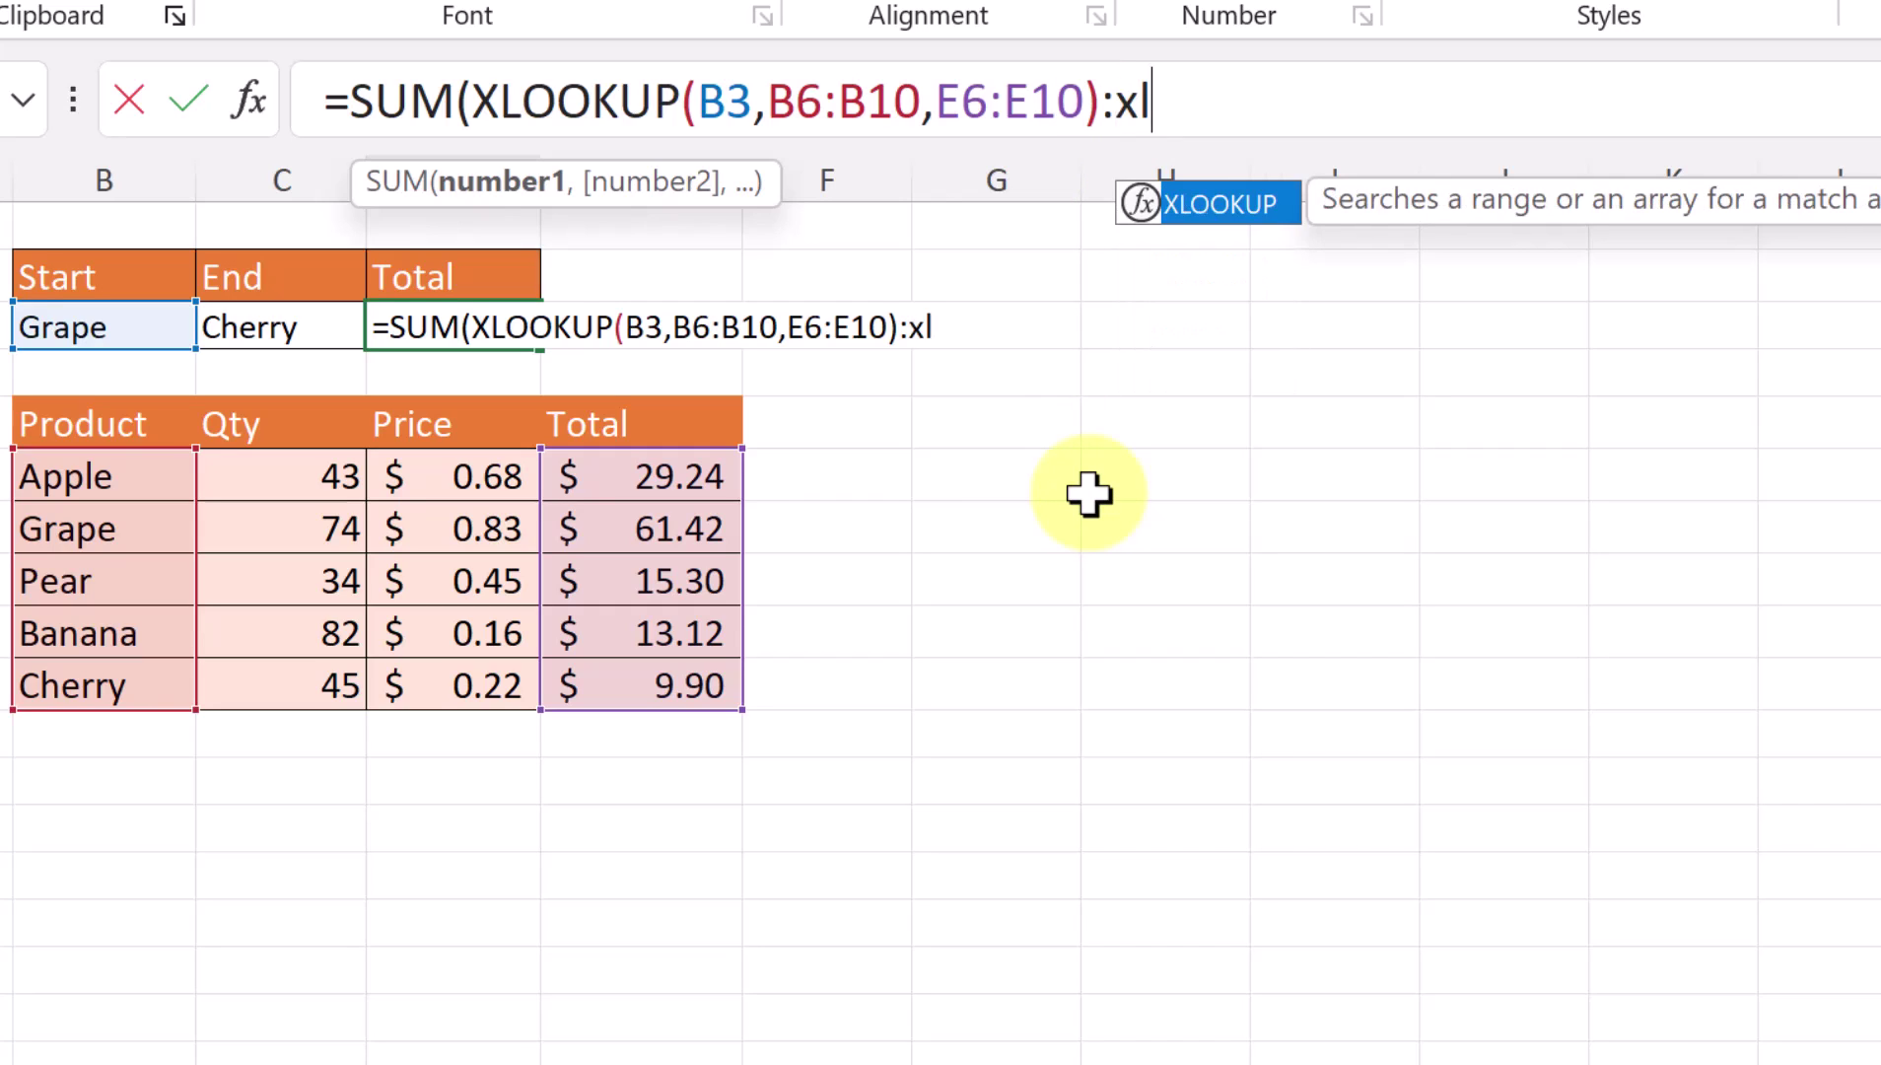
pyautogui.doubleClick(1234, 204)
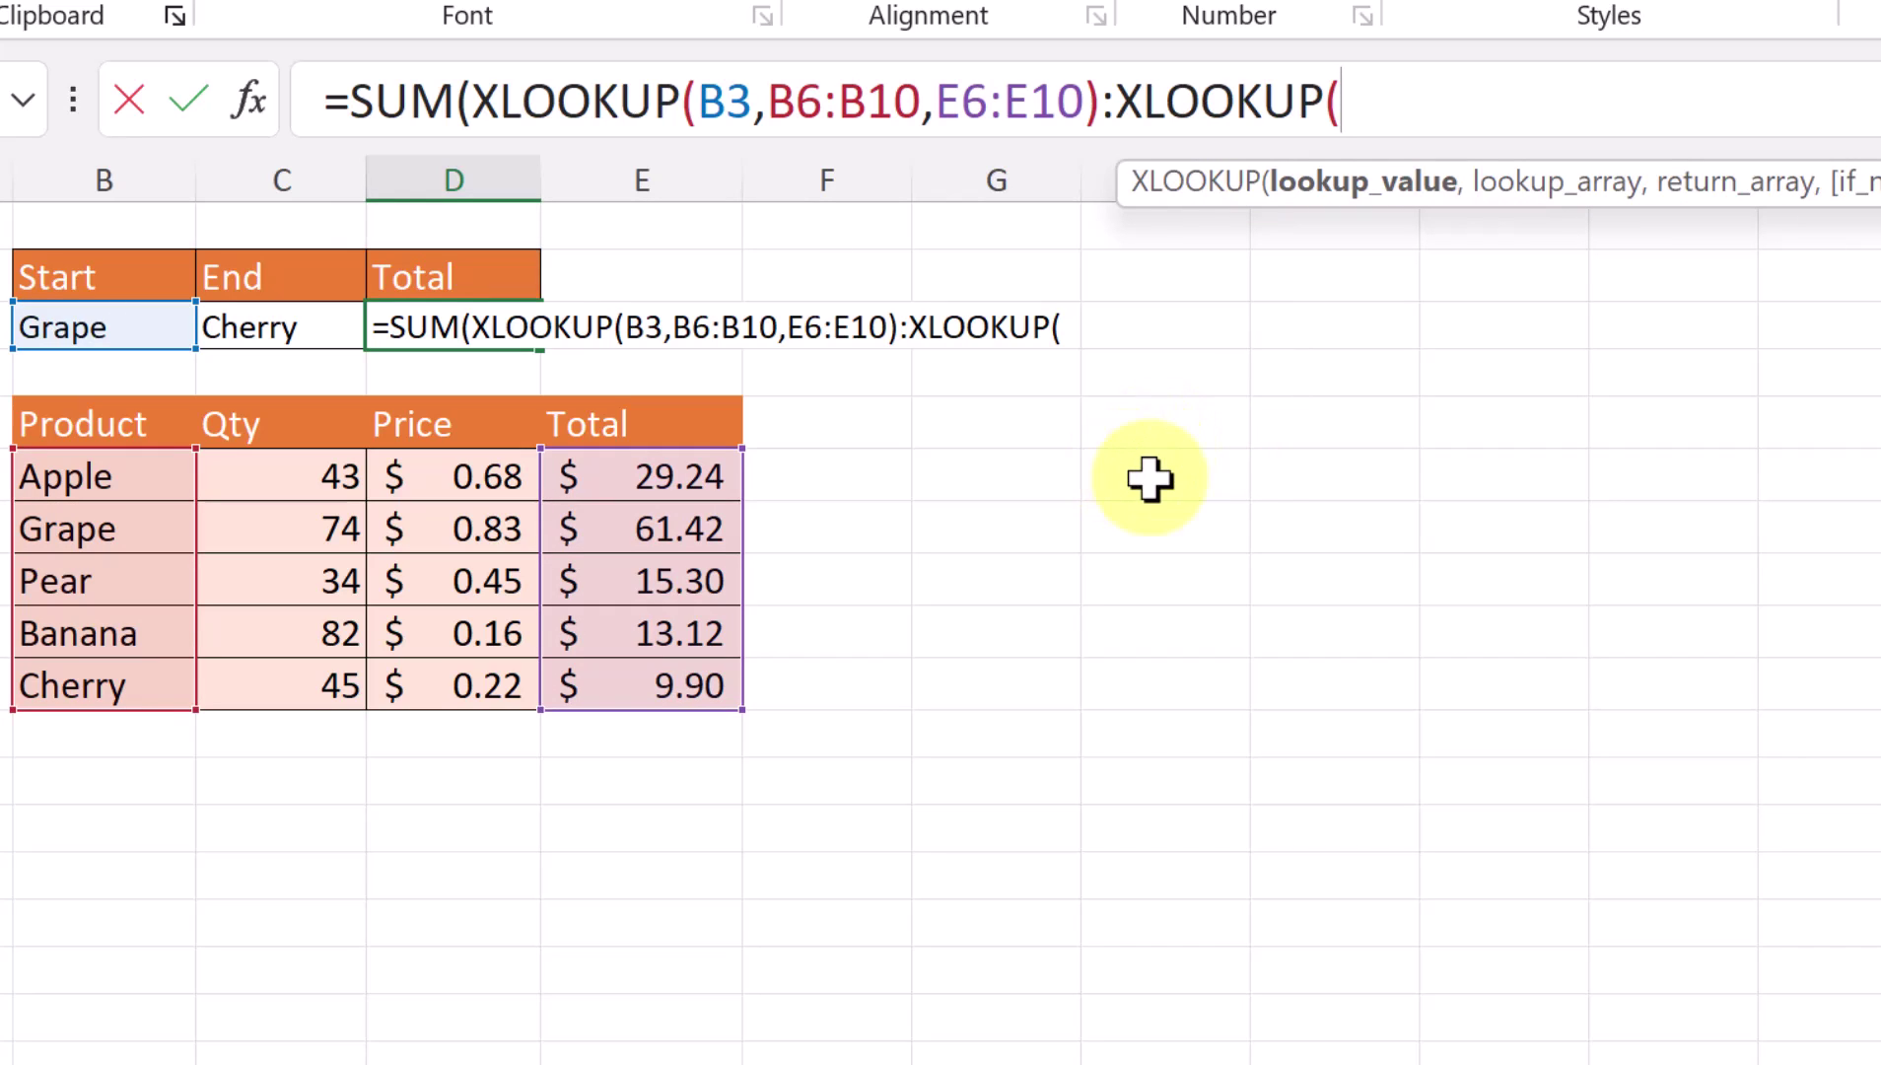
pyautogui.click(280, 341)
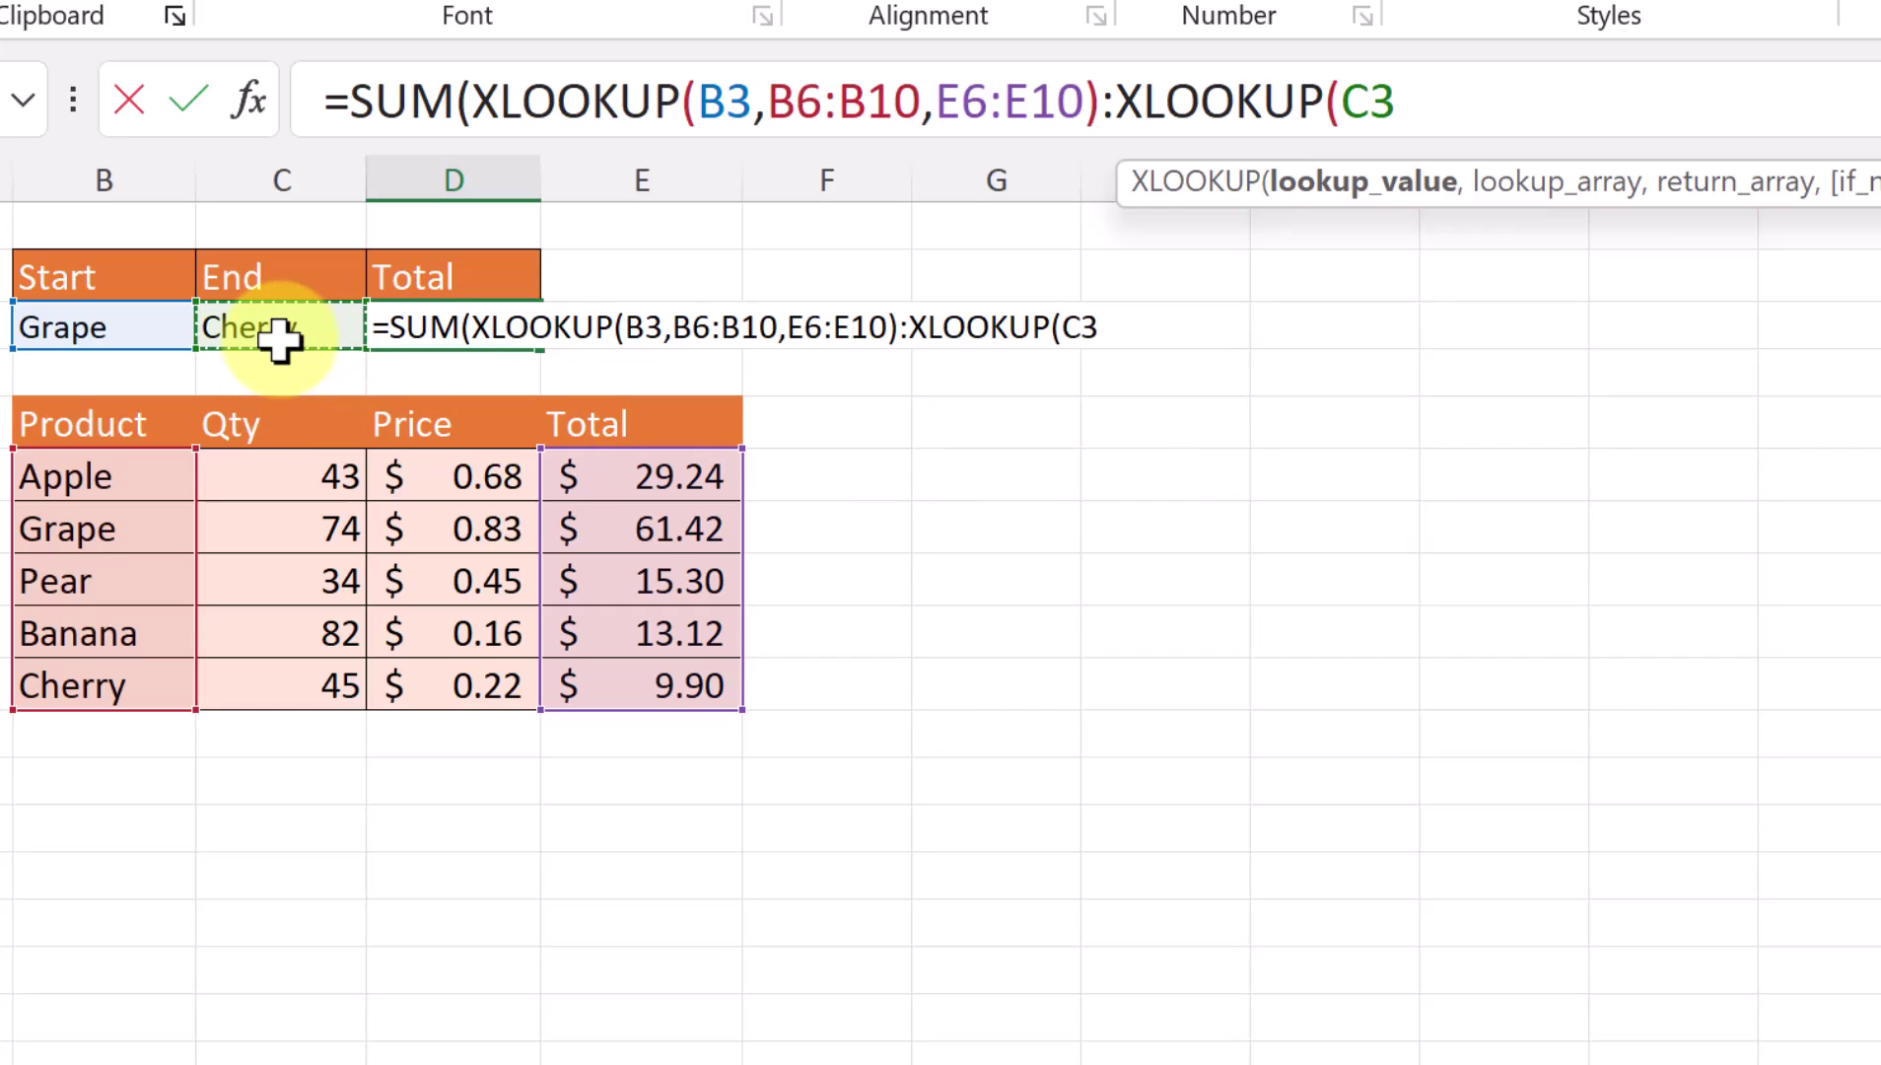
pyautogui.write(',')
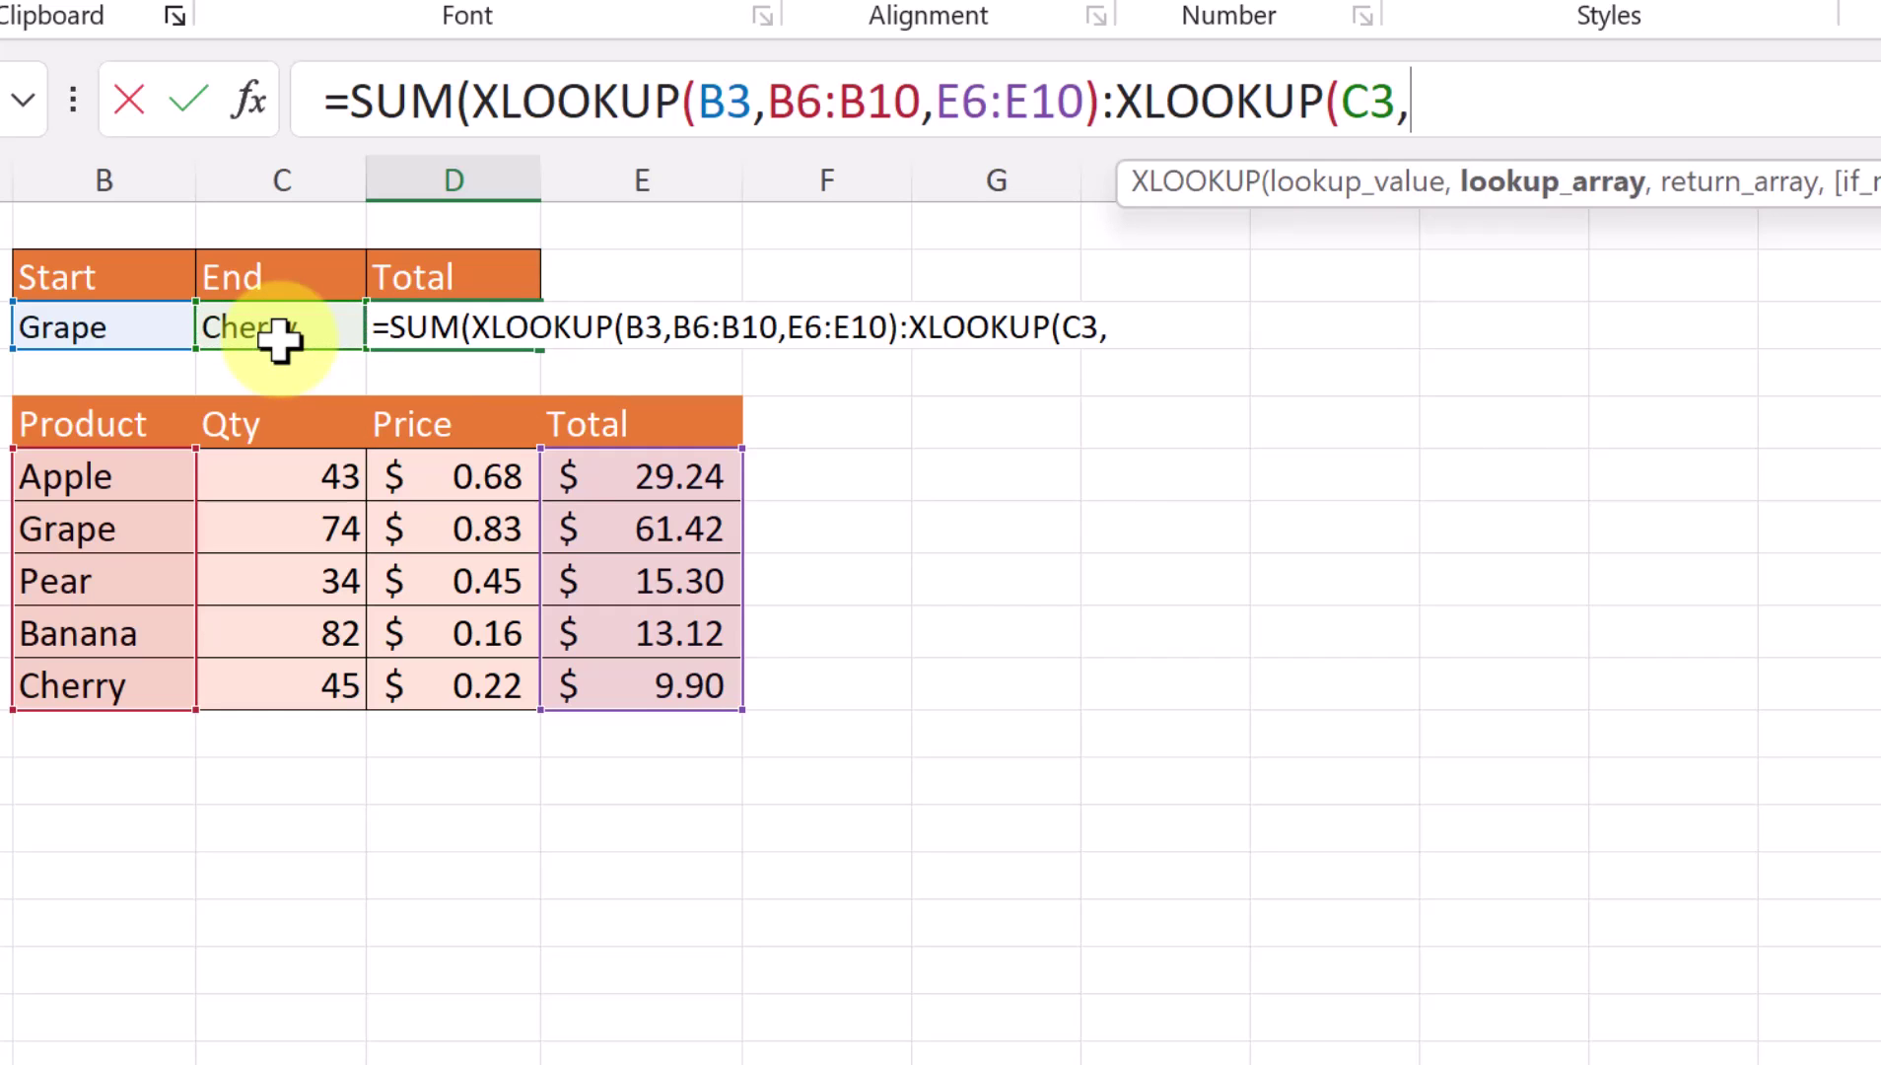
# - Complete the second XLOOKUP with lookup array B6:B10 and return array E6:E10, and enter the finished SUM formula in D3
pyautogui.moveTo(104, 487); pyautogui.dragTo(104, 710)
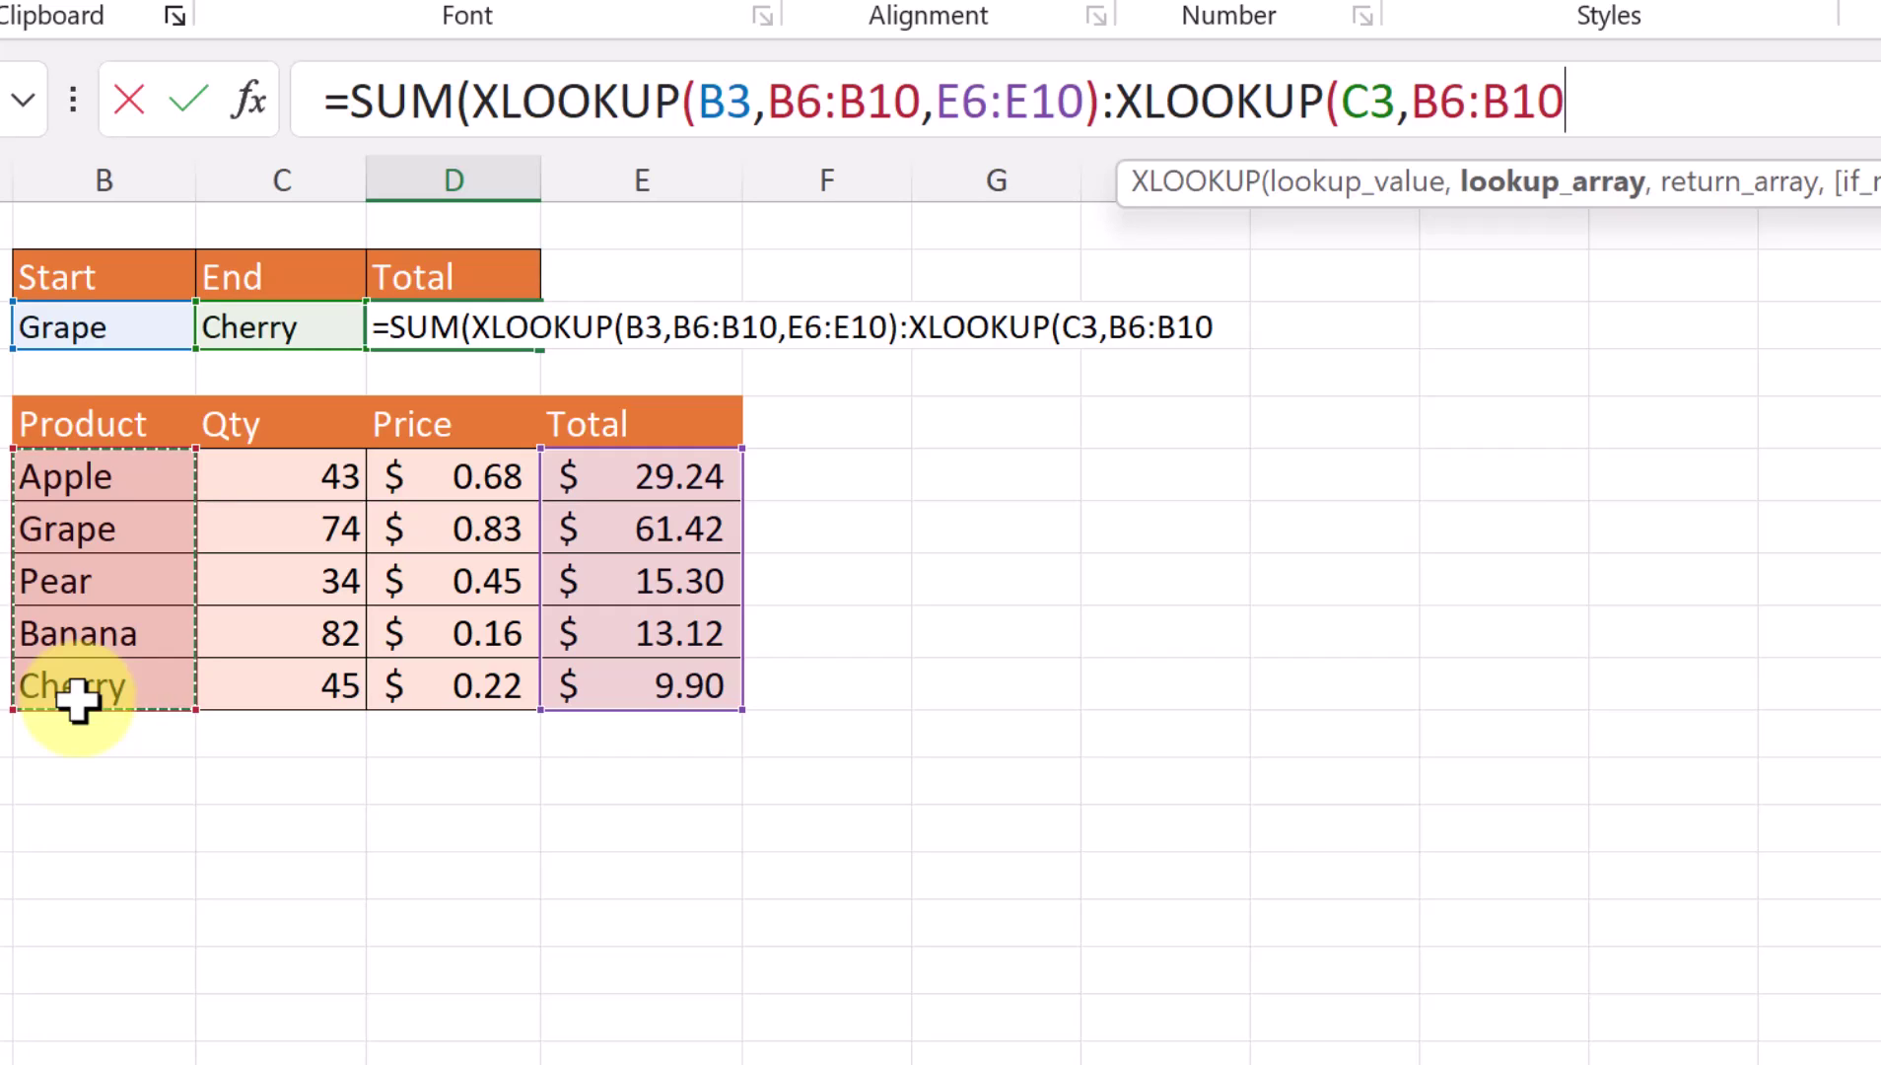
pyautogui.write(',')
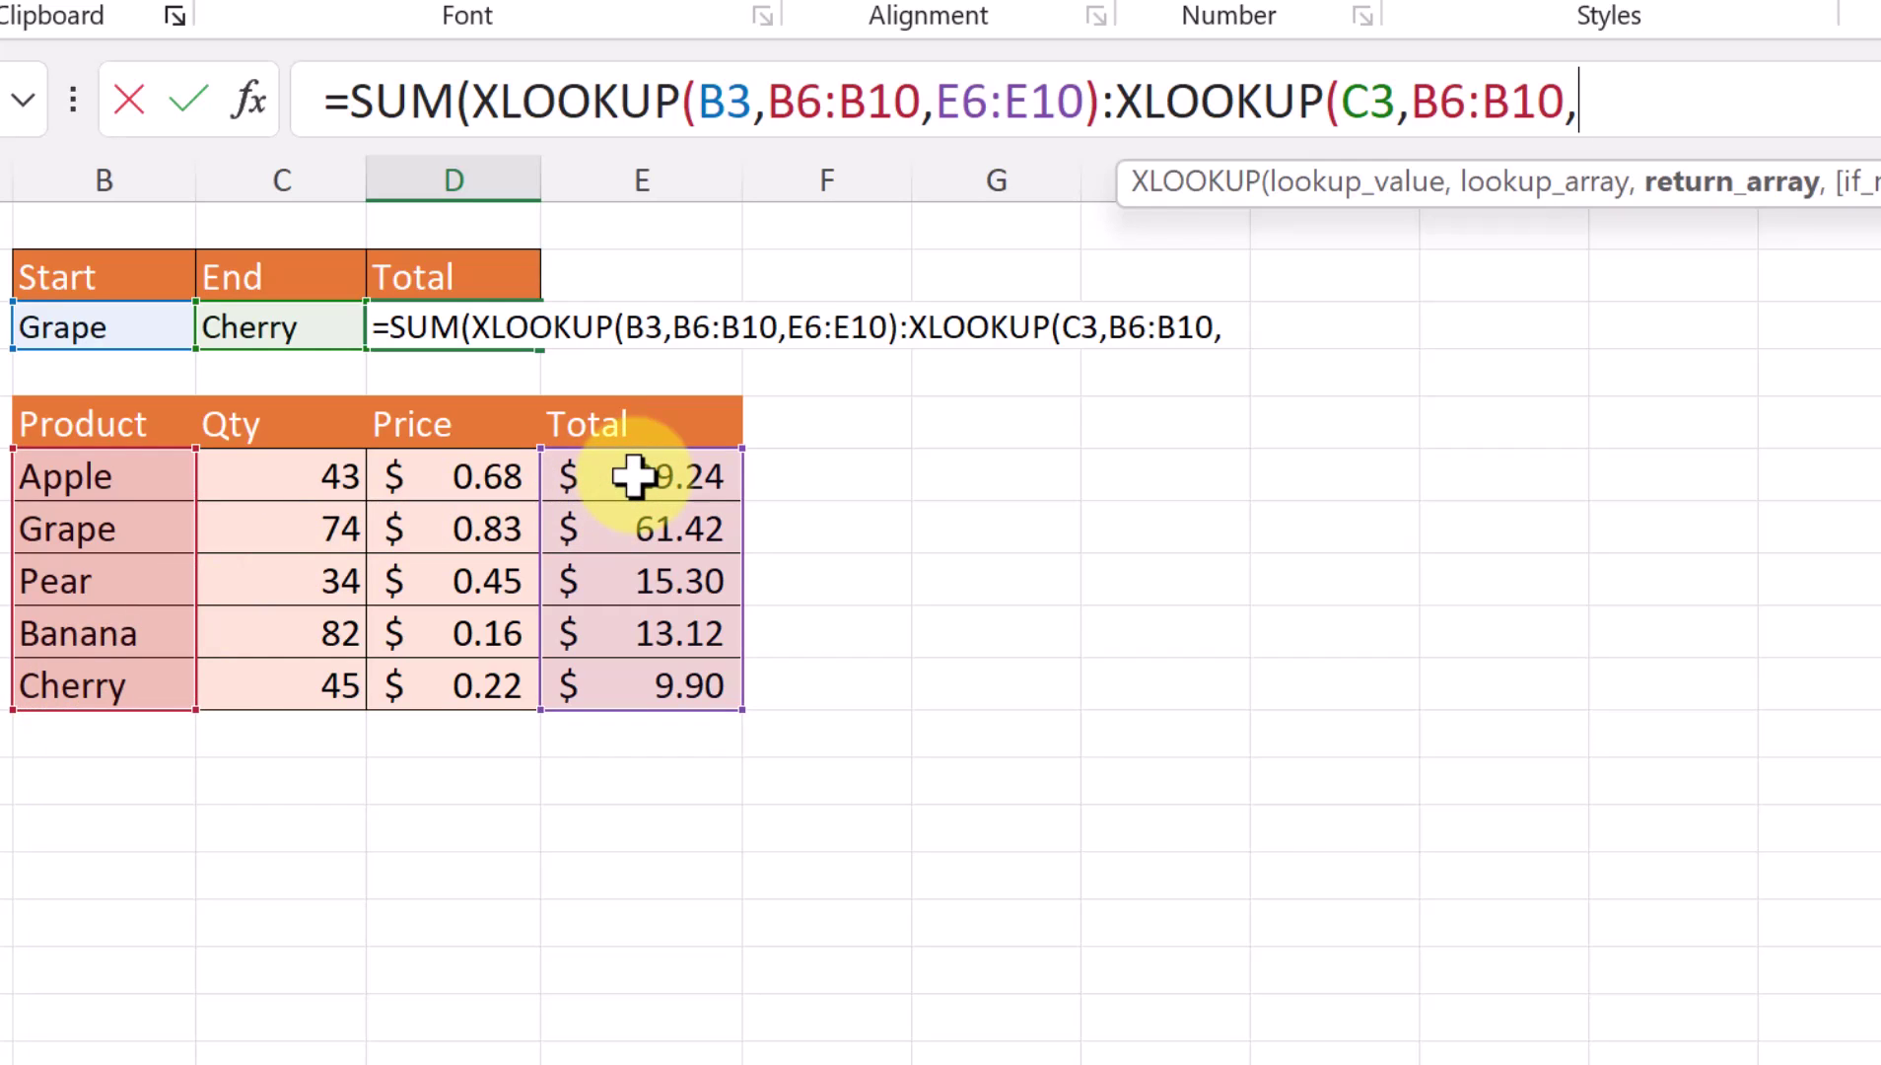
pyautogui.moveTo(634, 478); pyautogui.dragTo(647, 695)
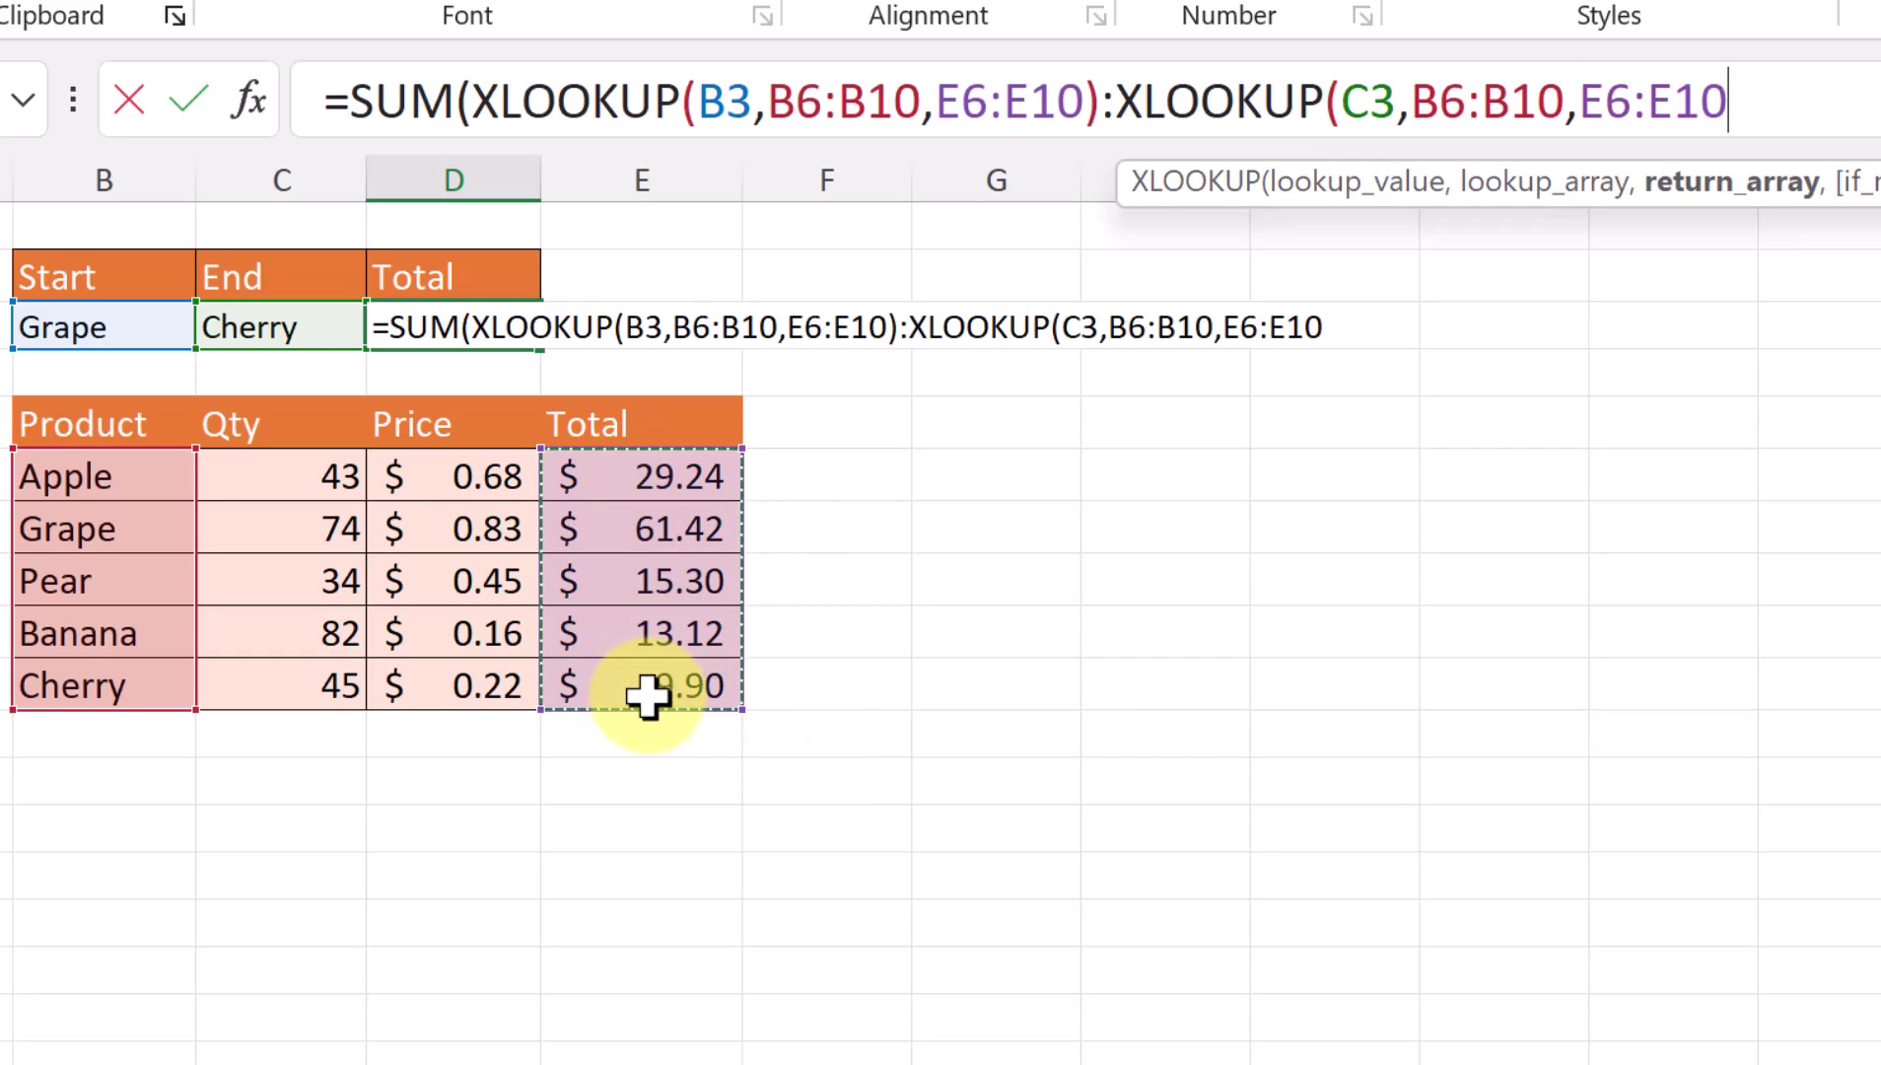
pyautogui.write('))')
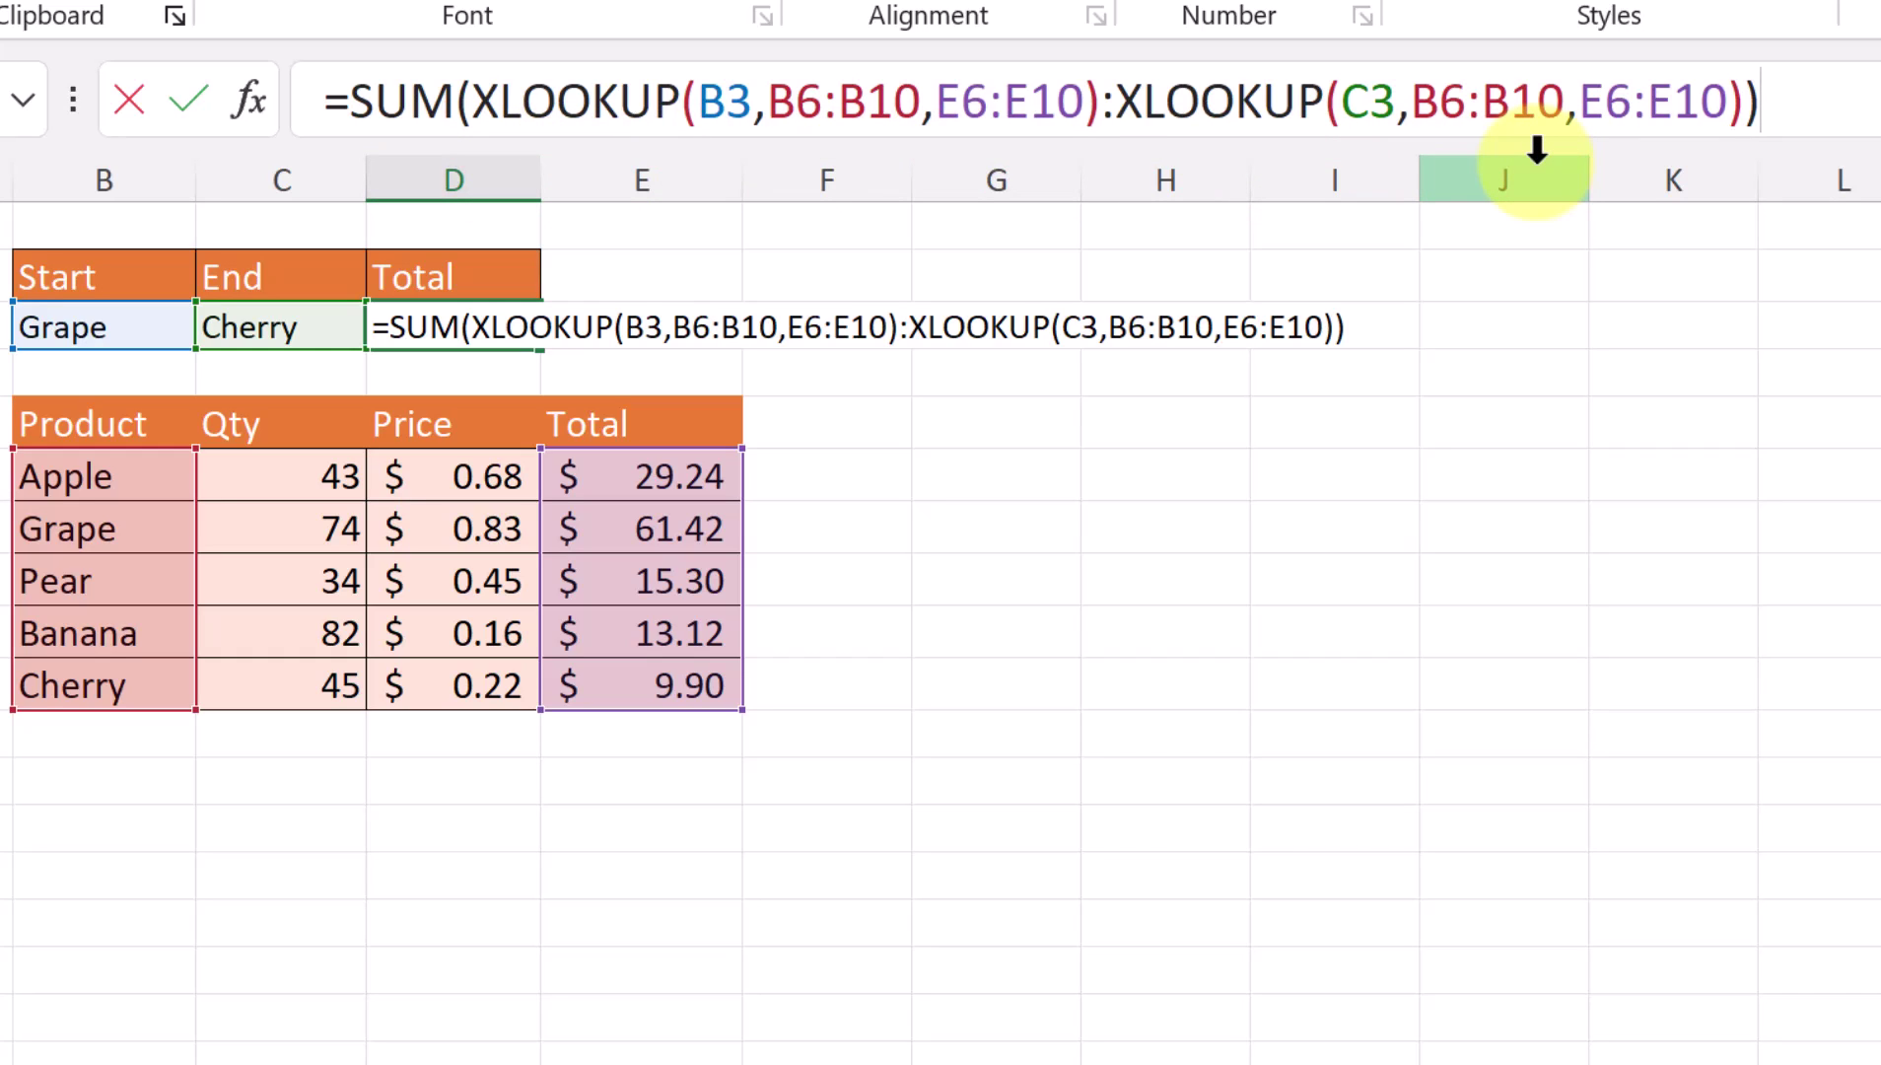
pyautogui.press('Return')
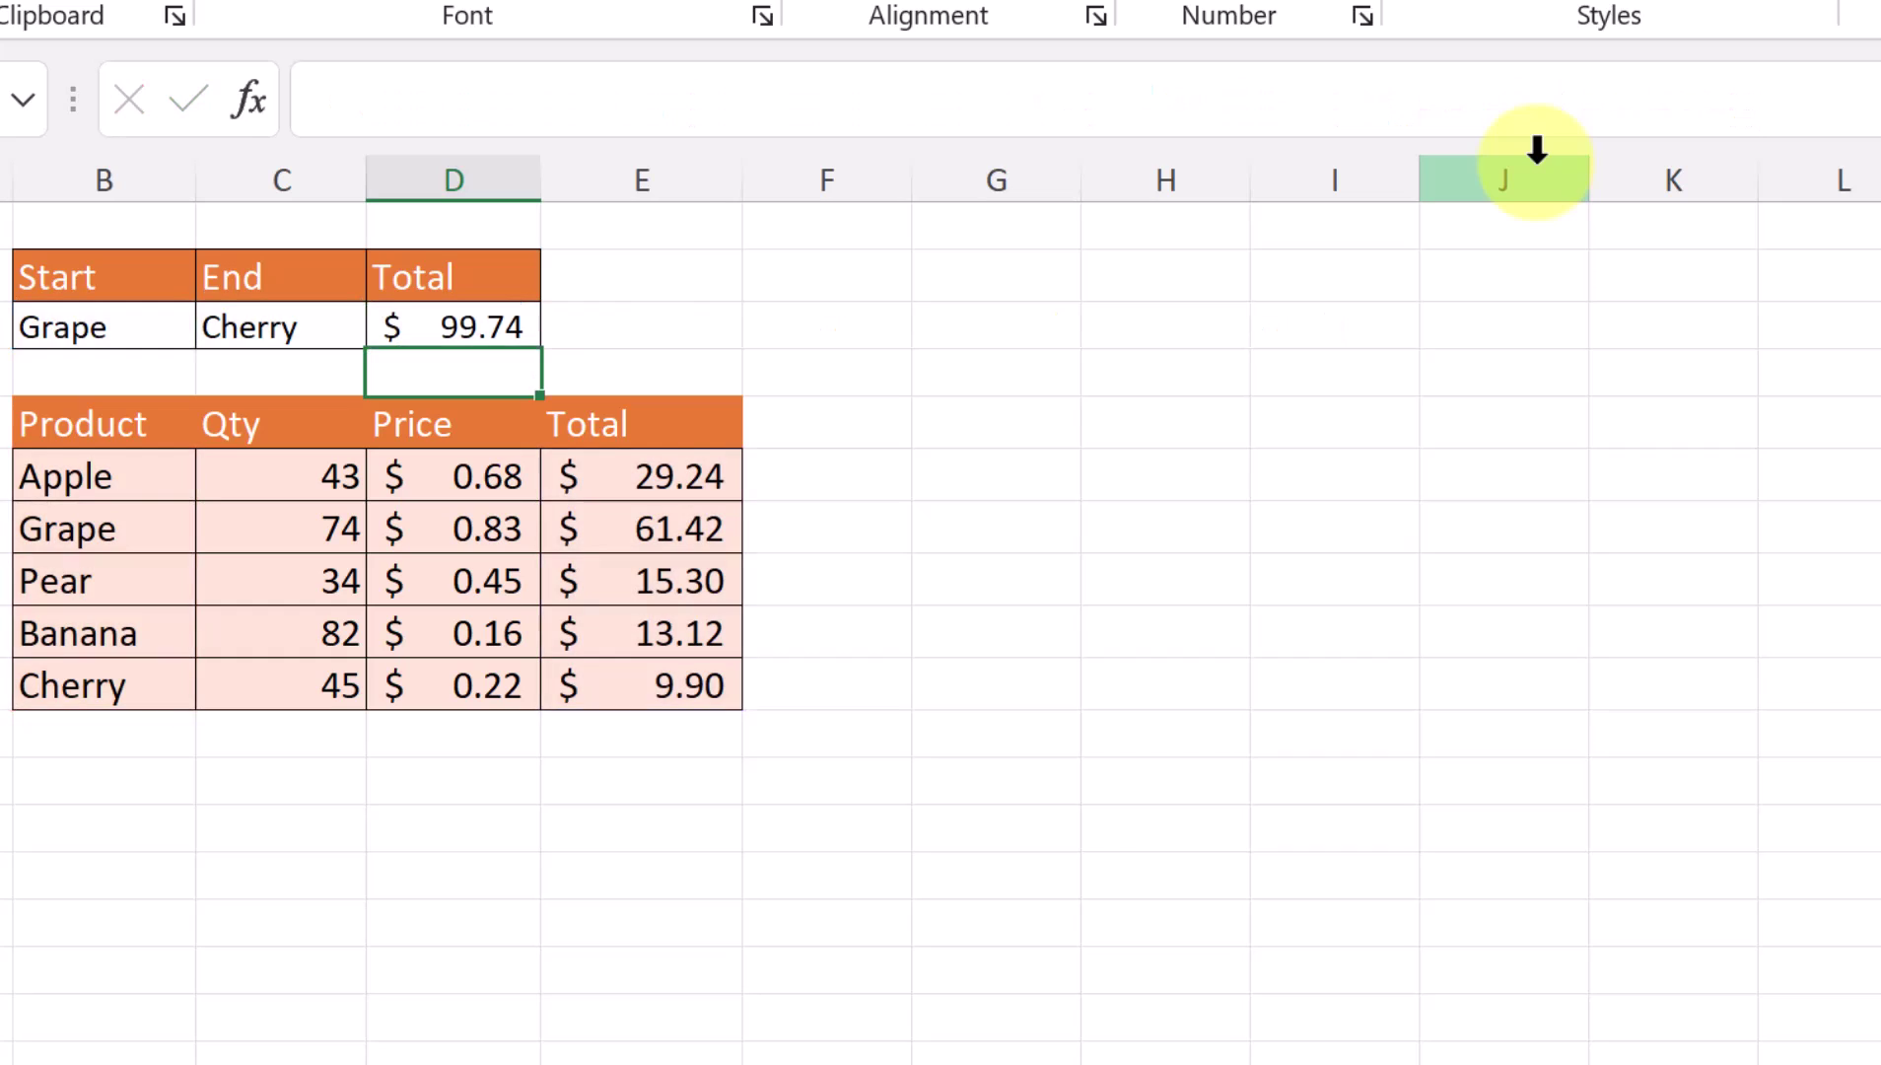
# - Test the formula with another range by setting the Start product in B3 to Apple and the End product in C3 to Grape
pyautogui.click(119, 335)
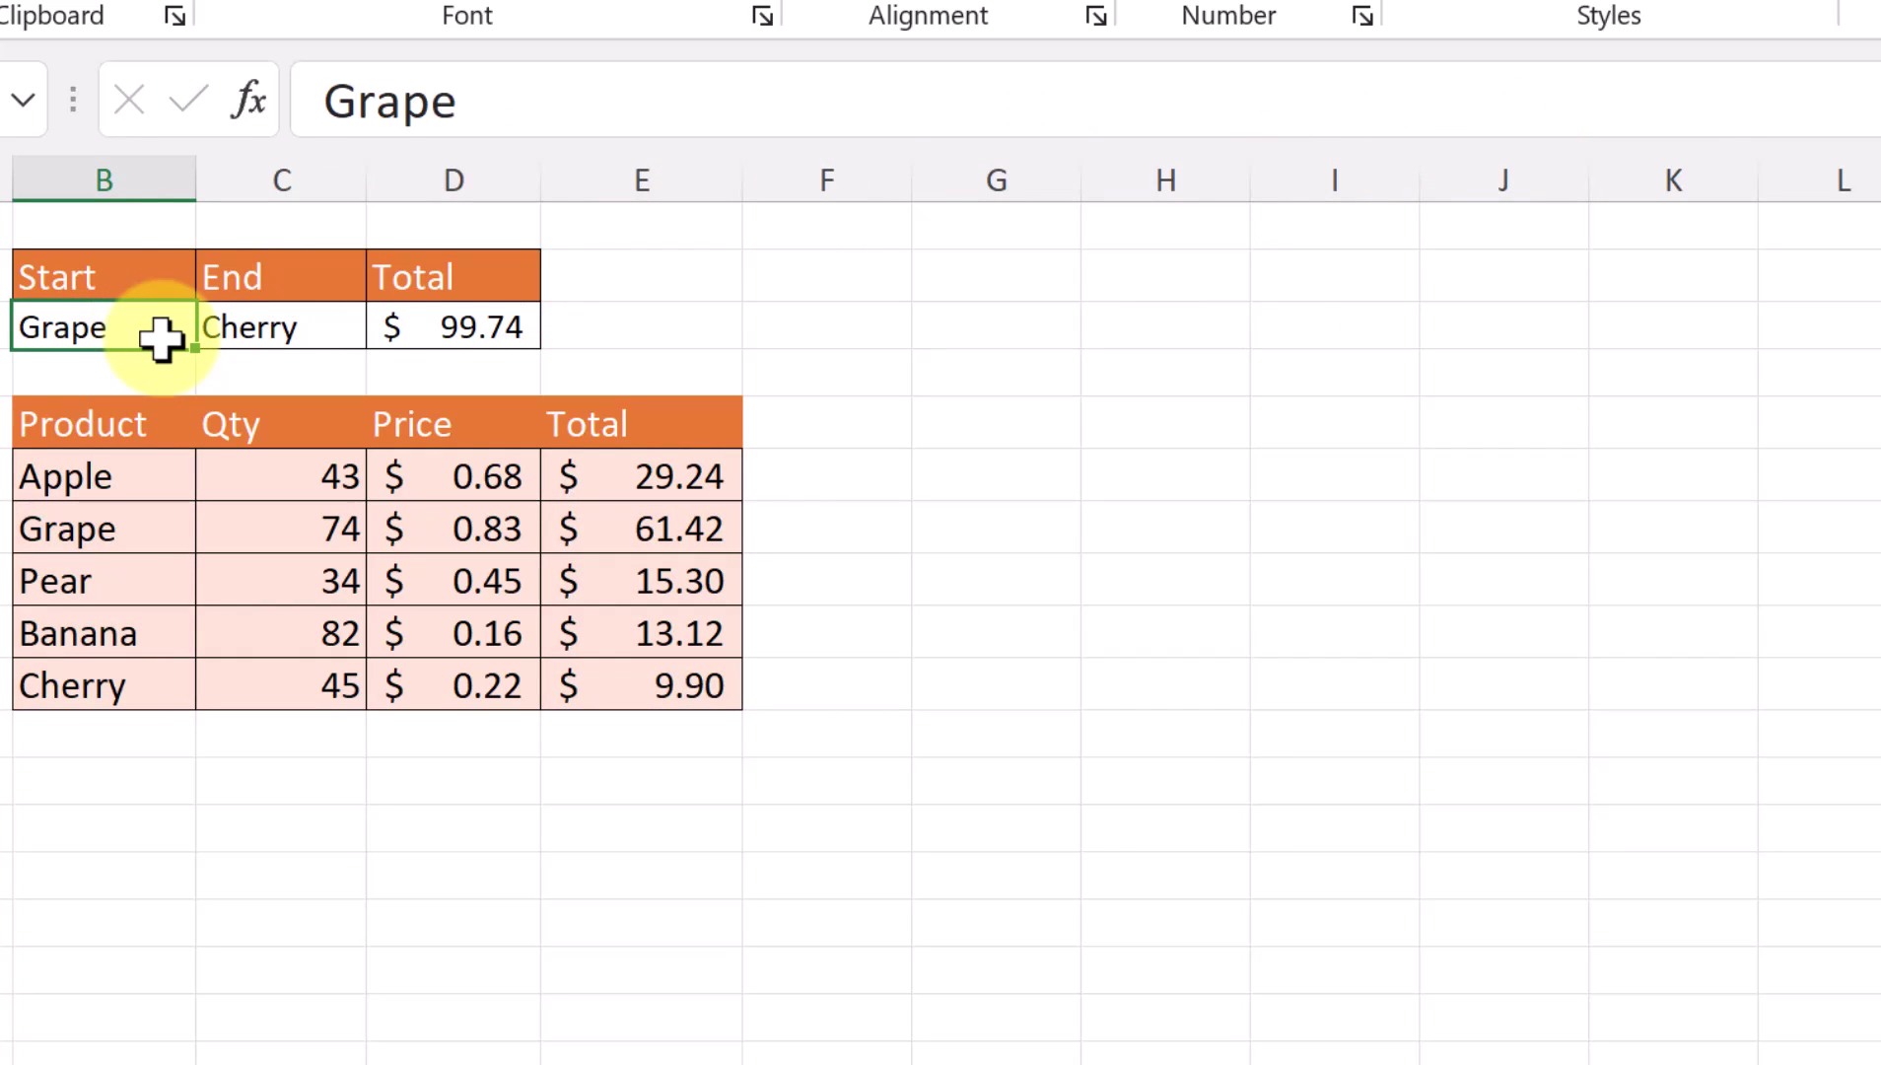
pyautogui.write('Apple')
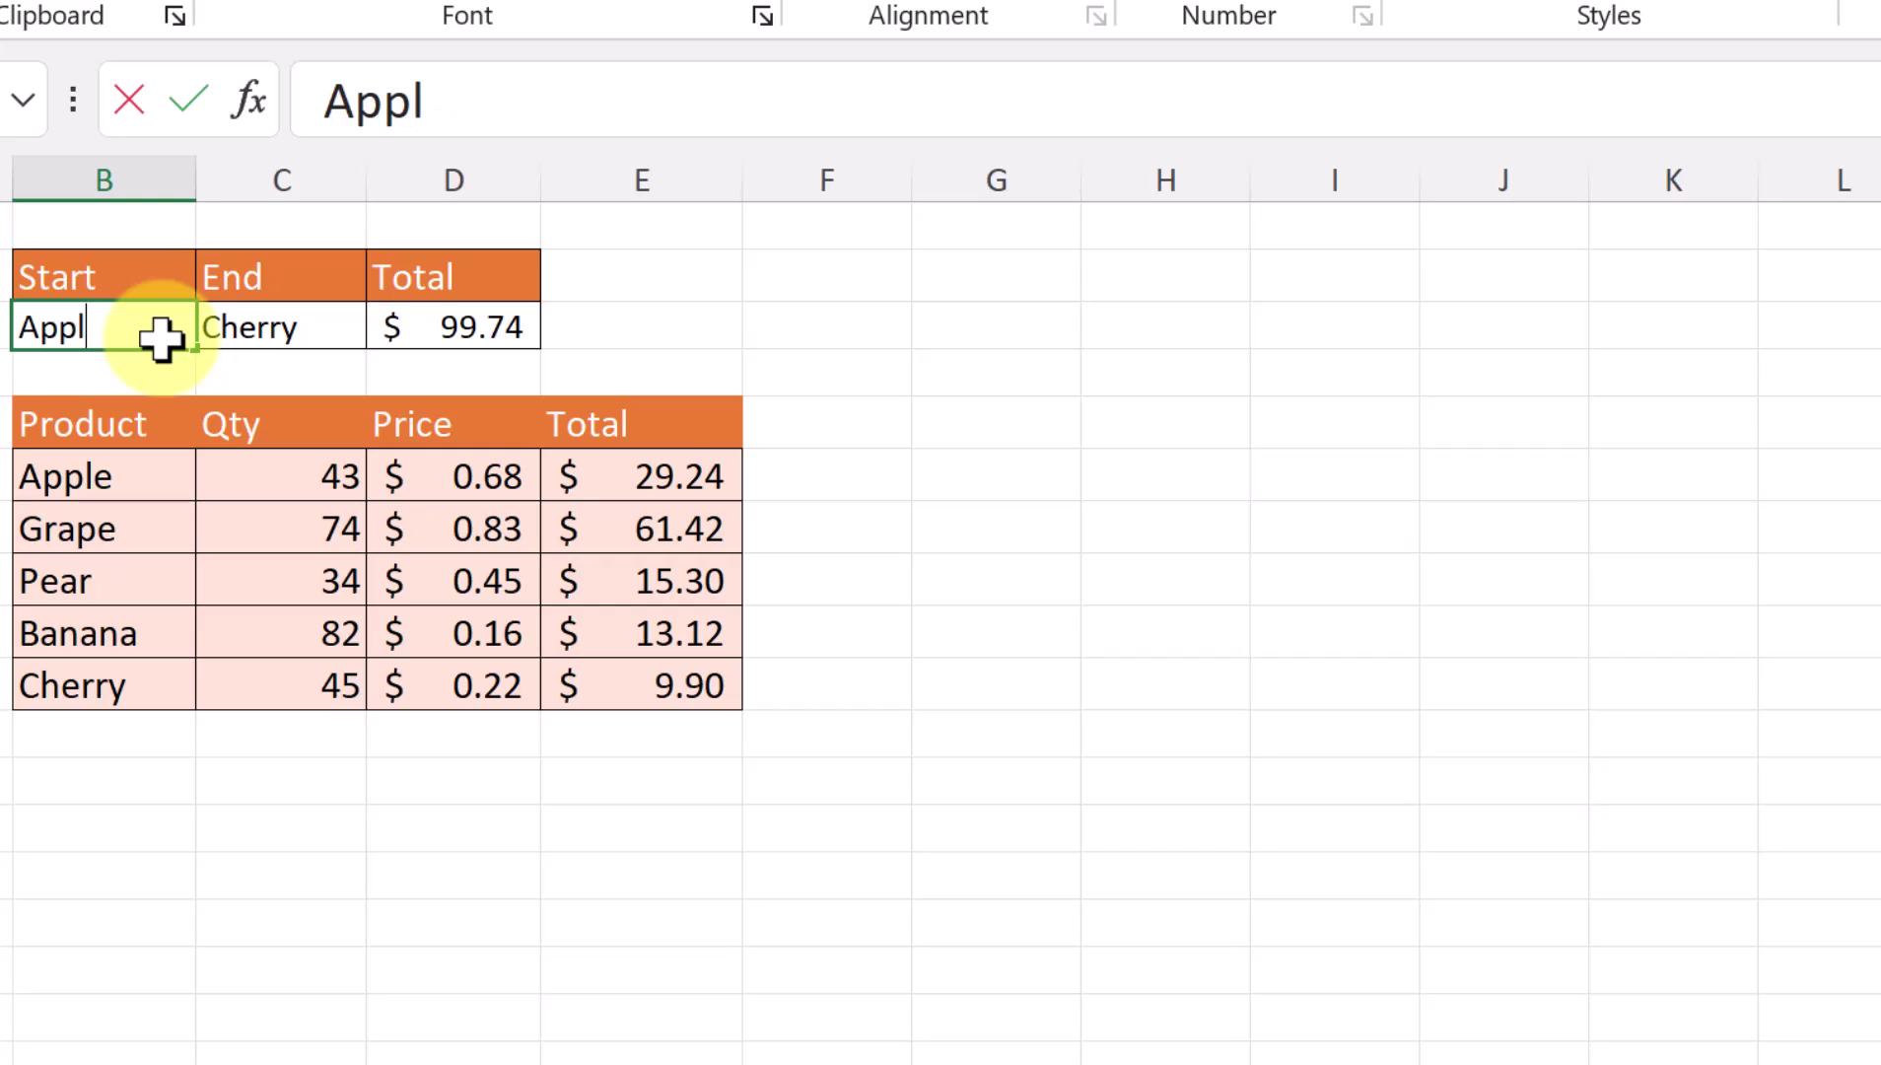
pyautogui.click(320, 340)
pyautogui.write('G')
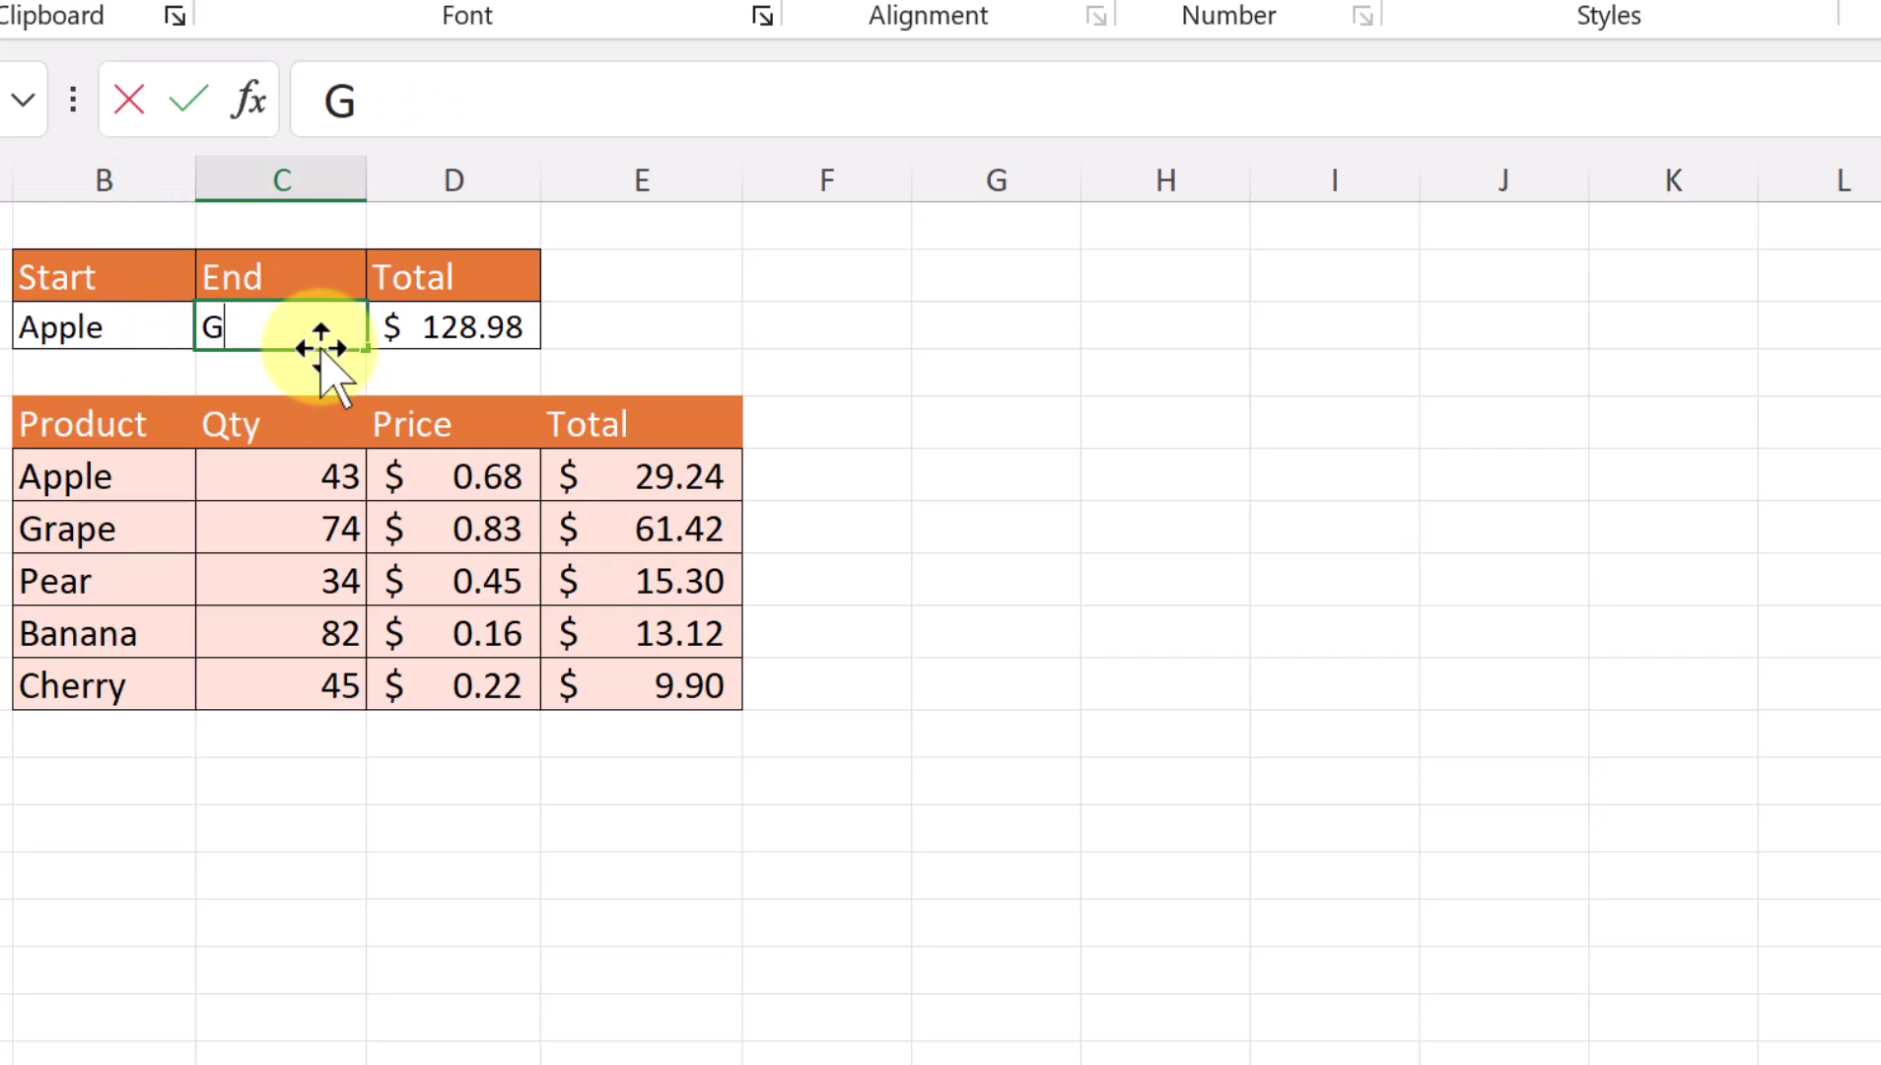
pyautogui.write('rade')
pyautogui.press('BackSpace')
pyautogui.press('BackSpace')
pyautogui.write('pe')
pyautogui.press('Return')
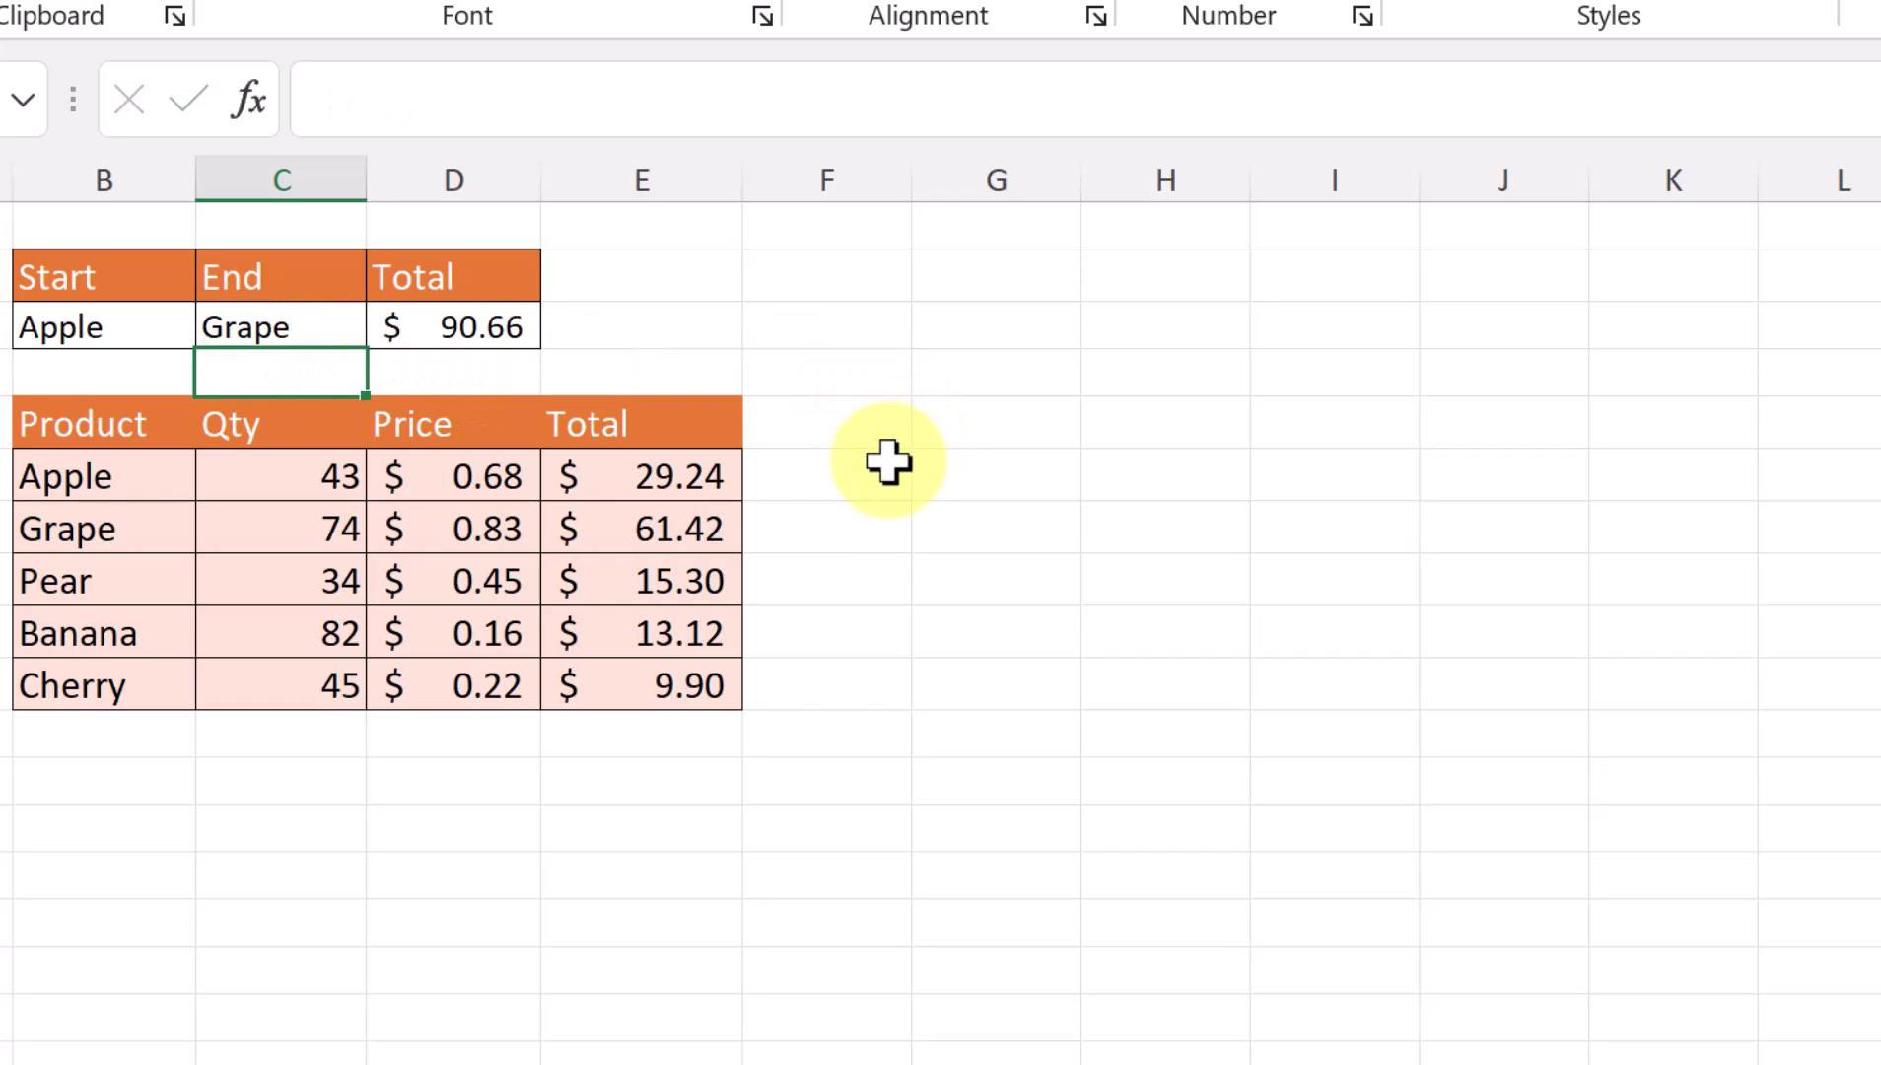
# - Inspect the Apple and Grape row totals in E6:E7 and set the End product in C3 to Cherry
pyautogui.click(724, 481)
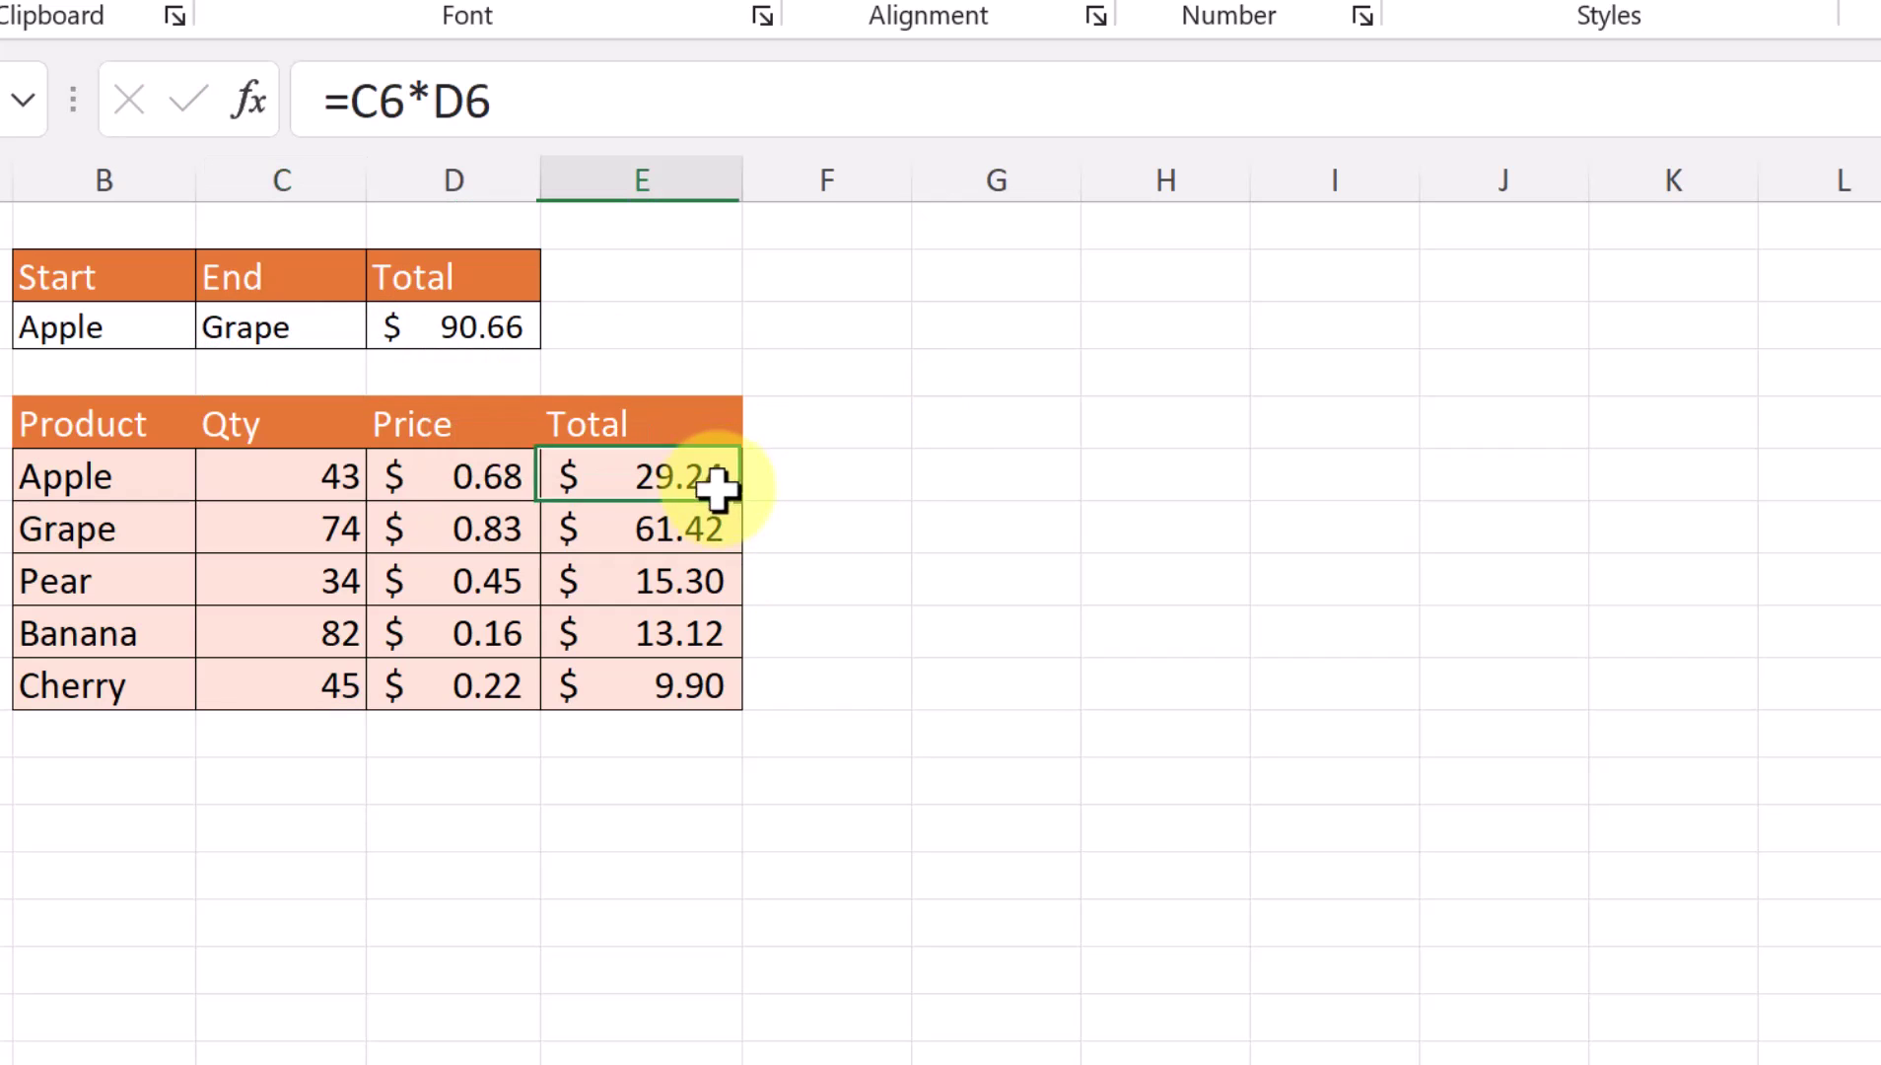
pyautogui.click(725, 529)
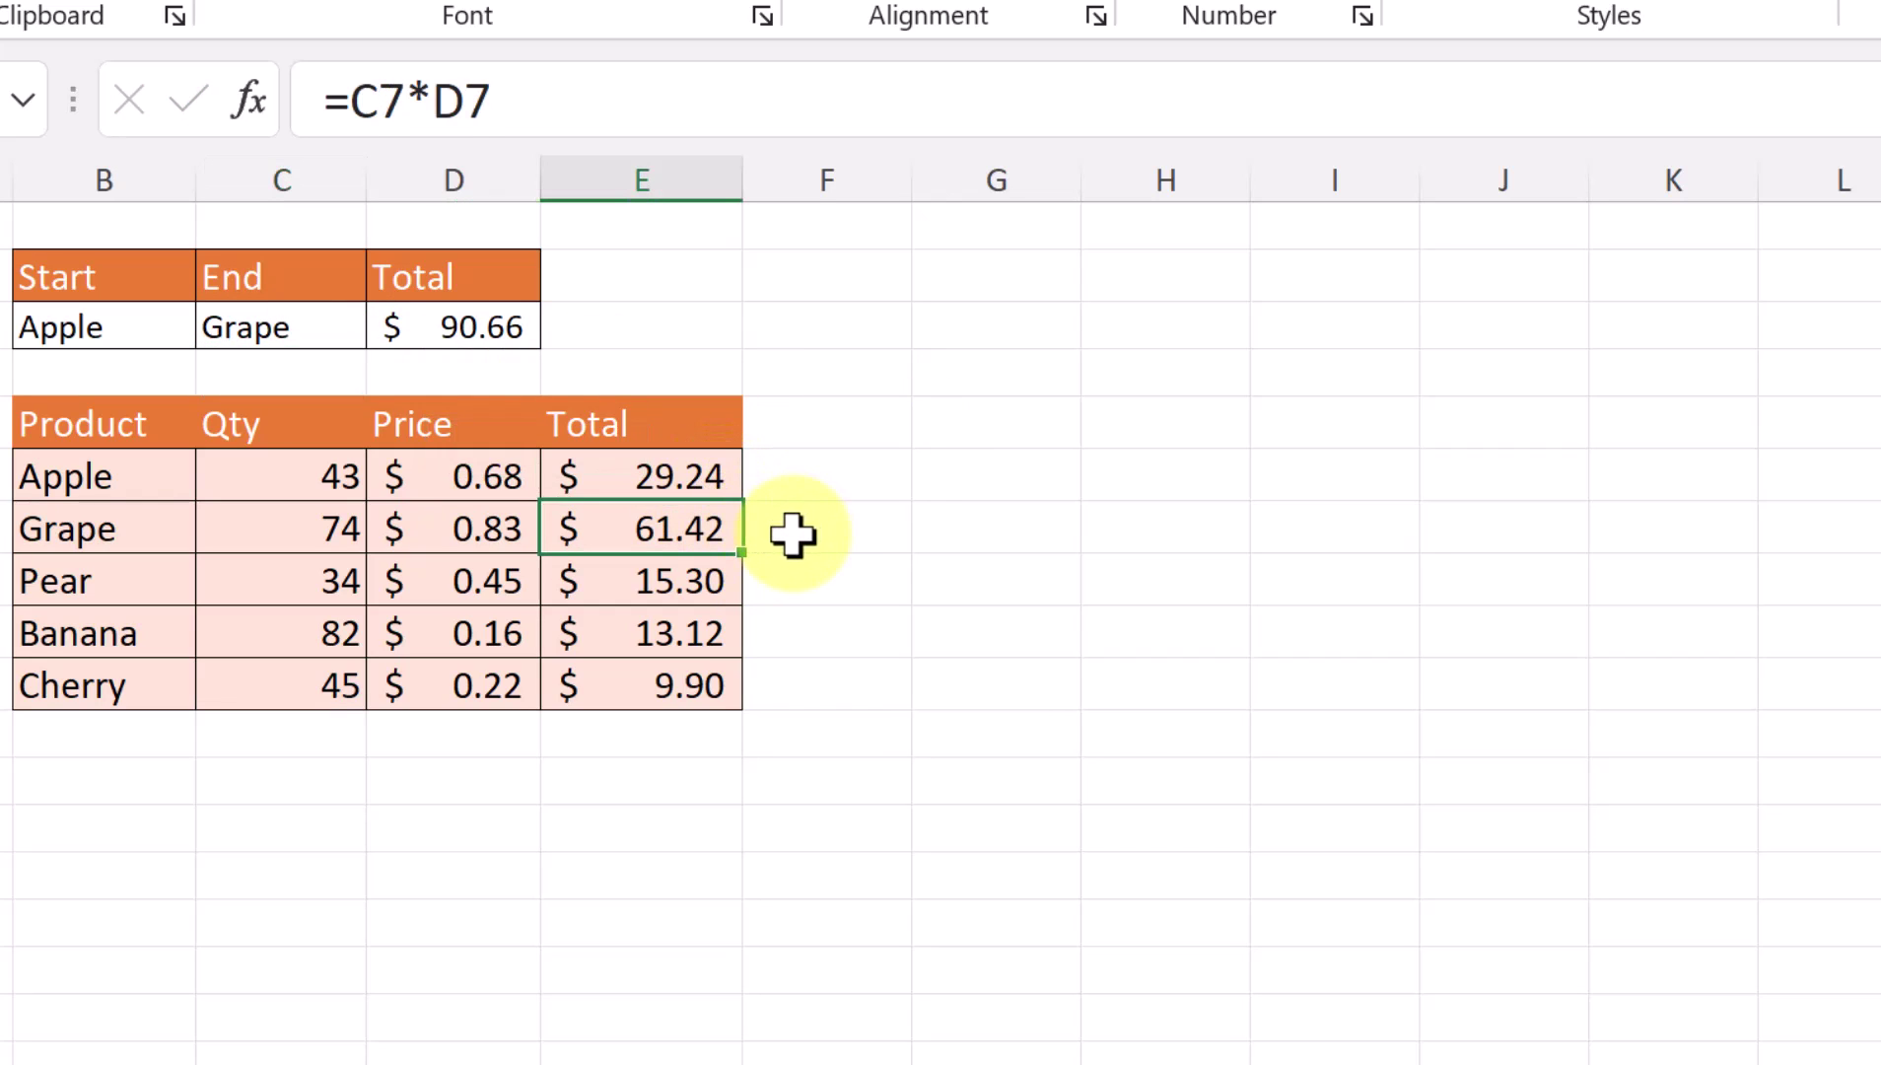
pyautogui.click(308, 333)
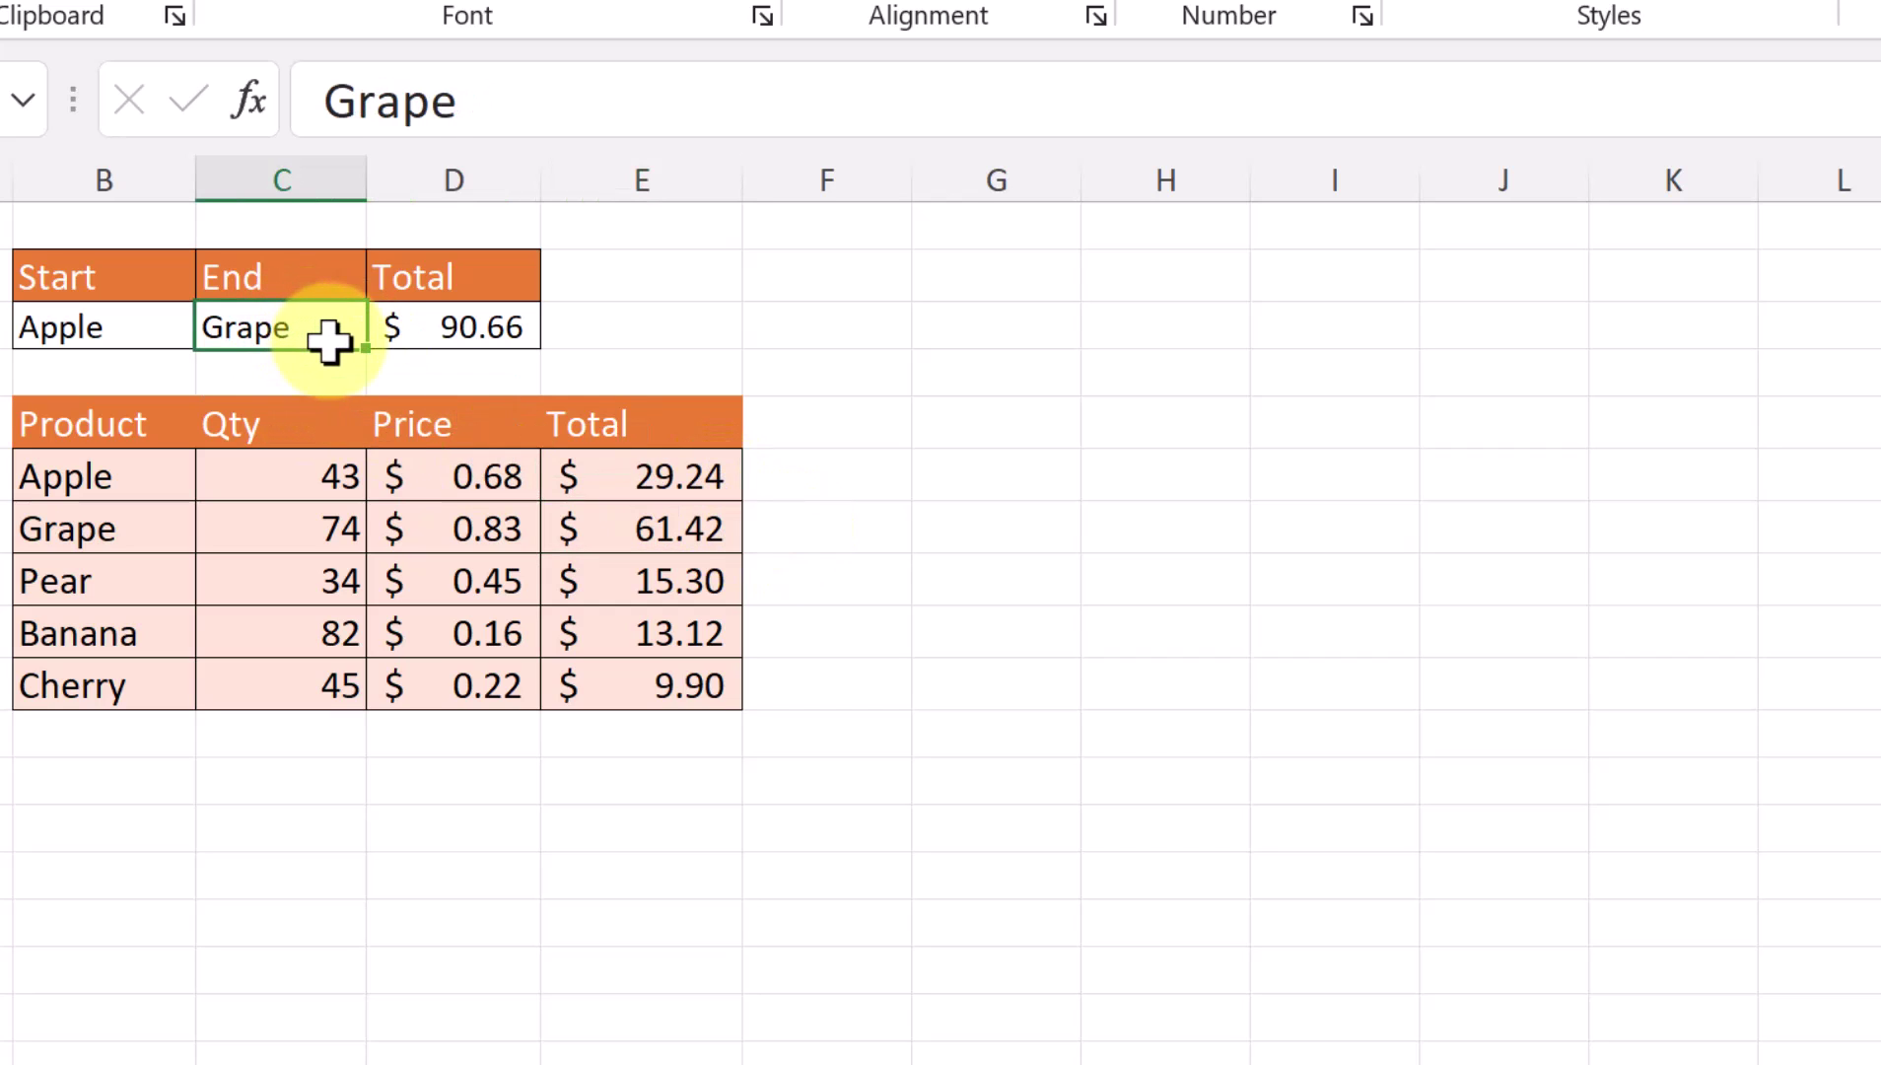
pyautogui.write('Cherry')
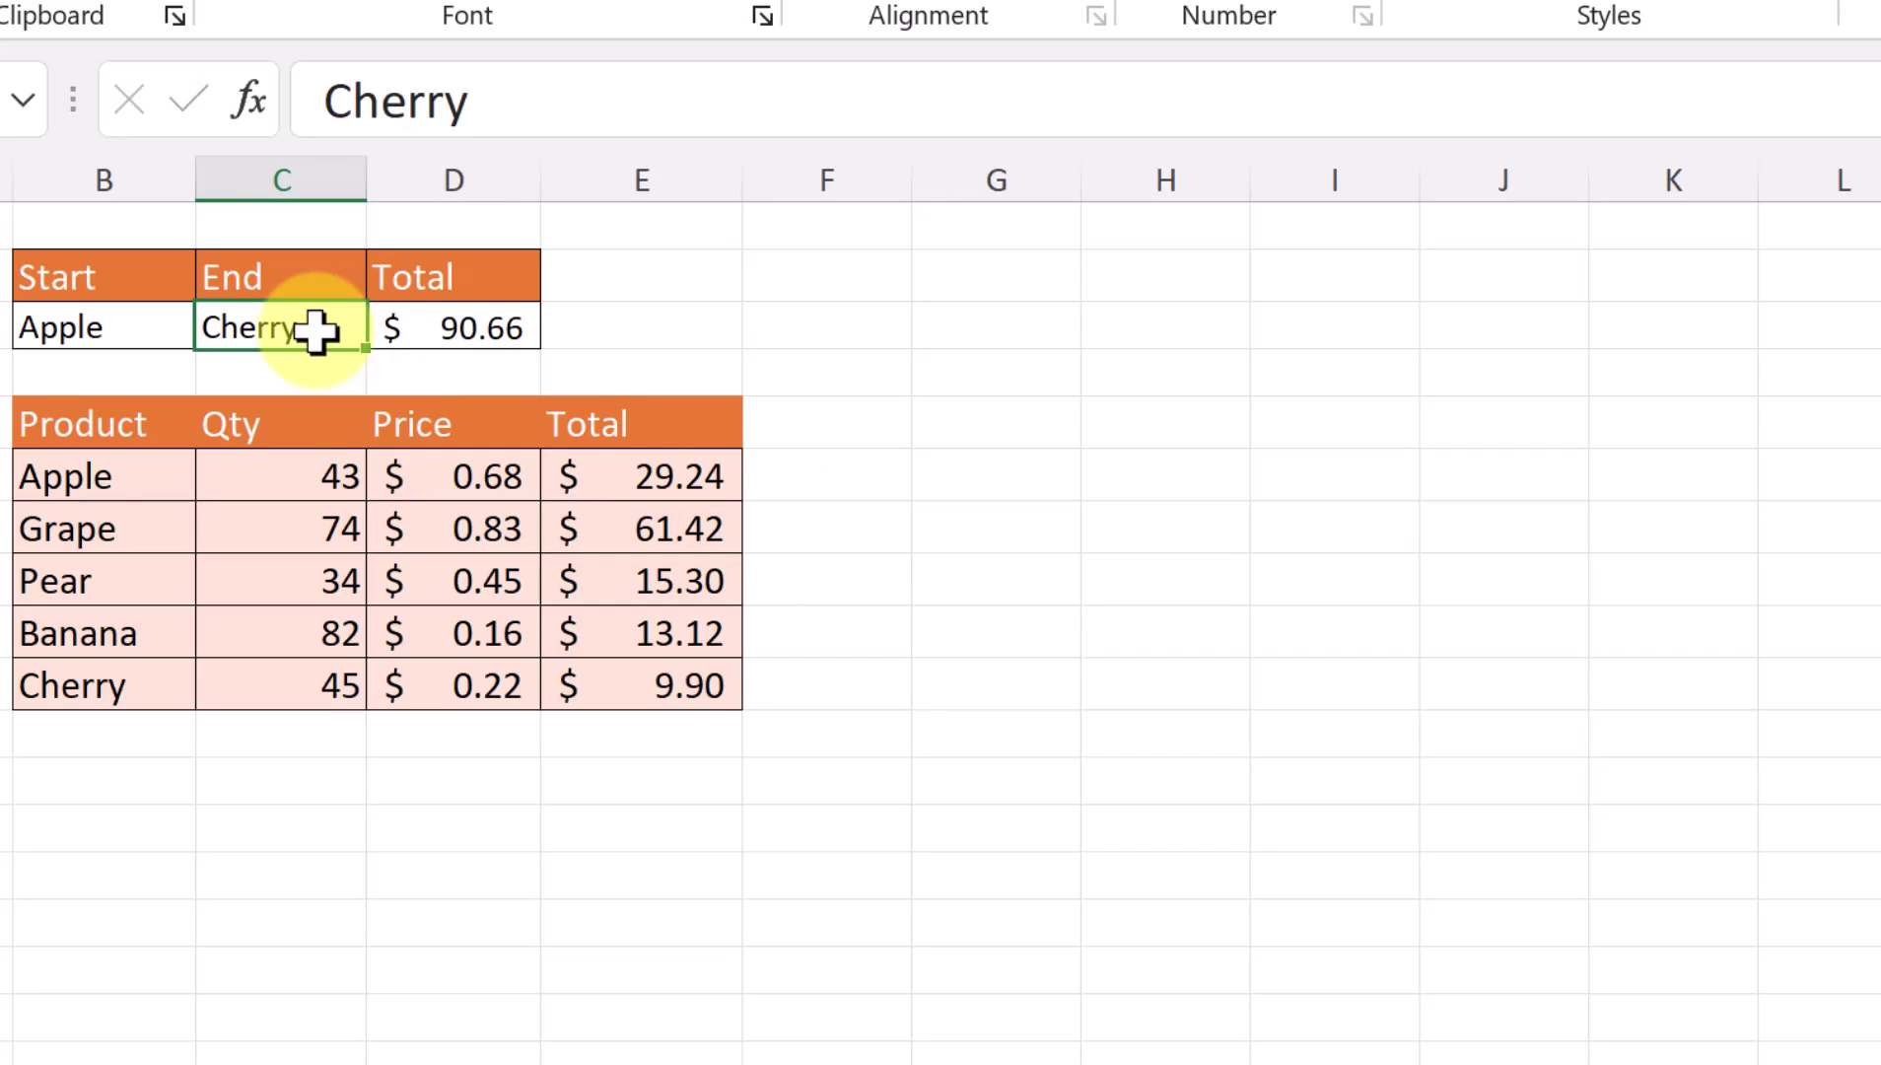
pyautogui.press('Return')
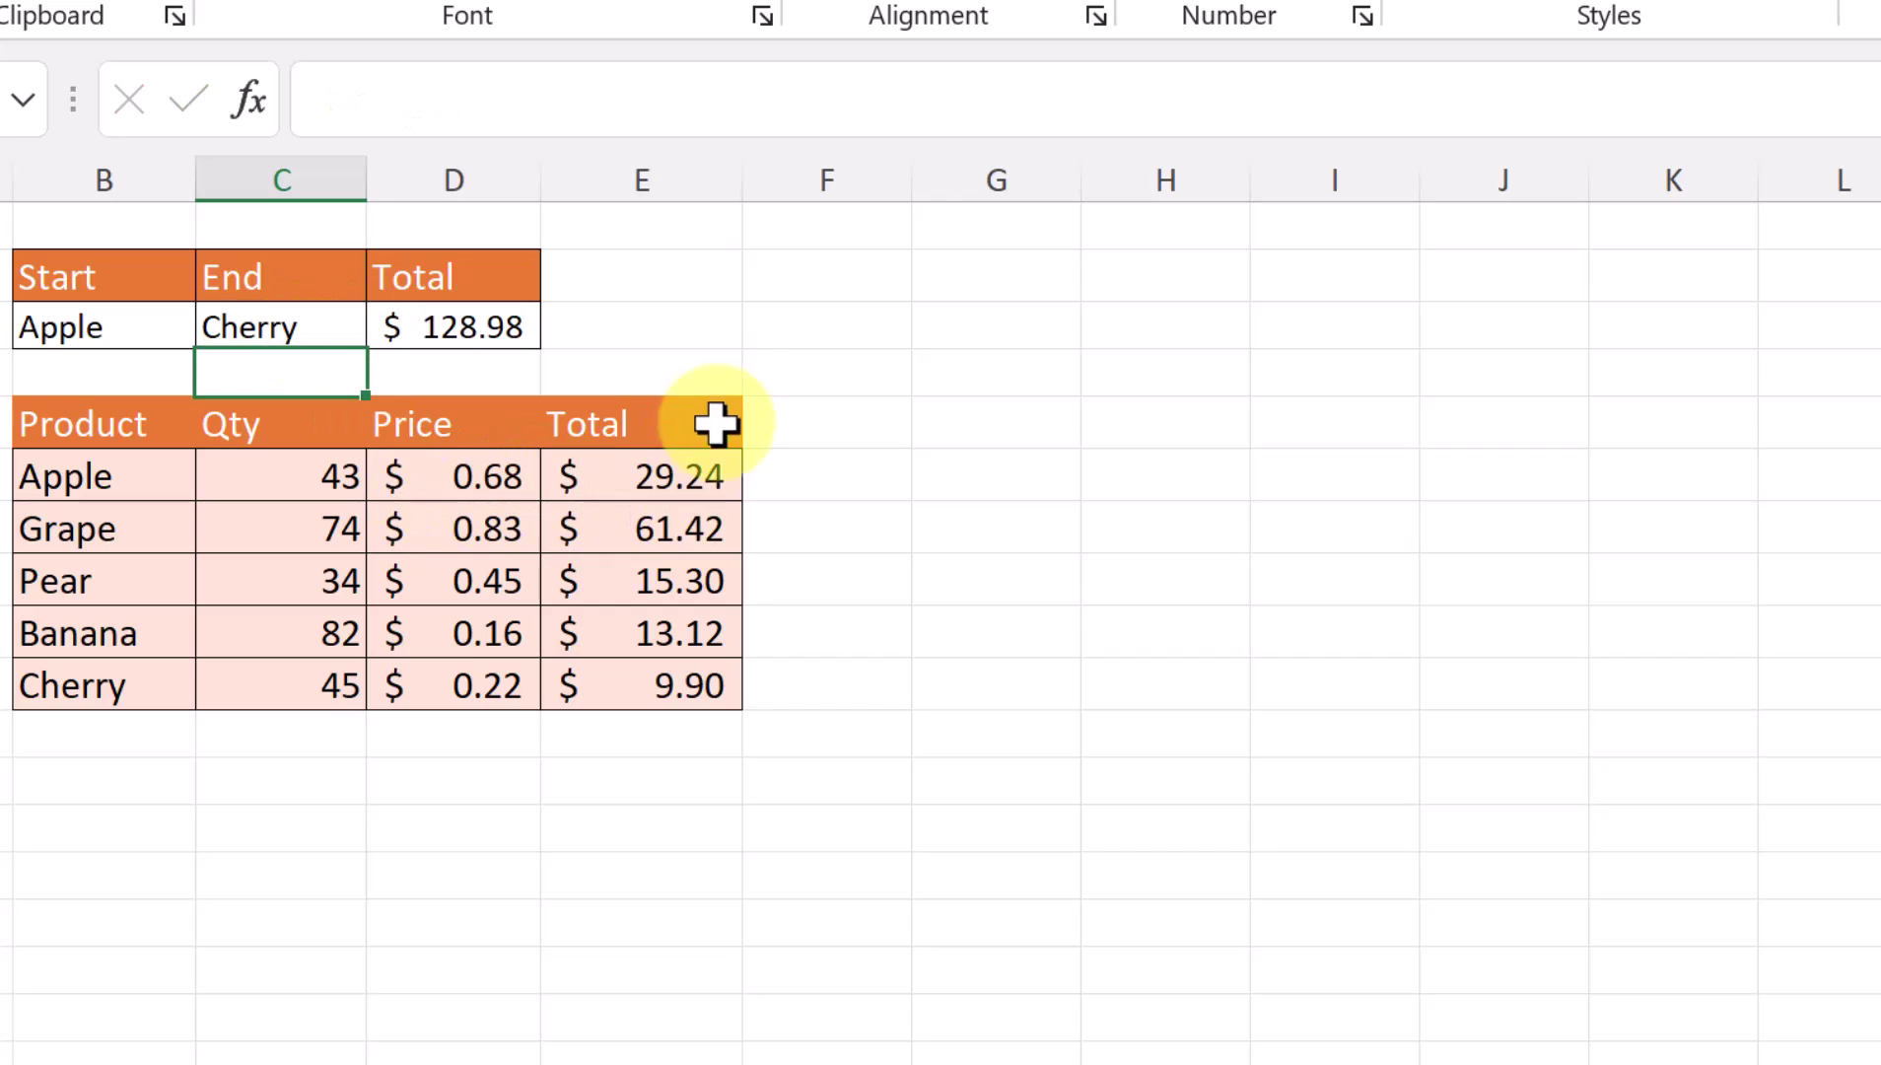